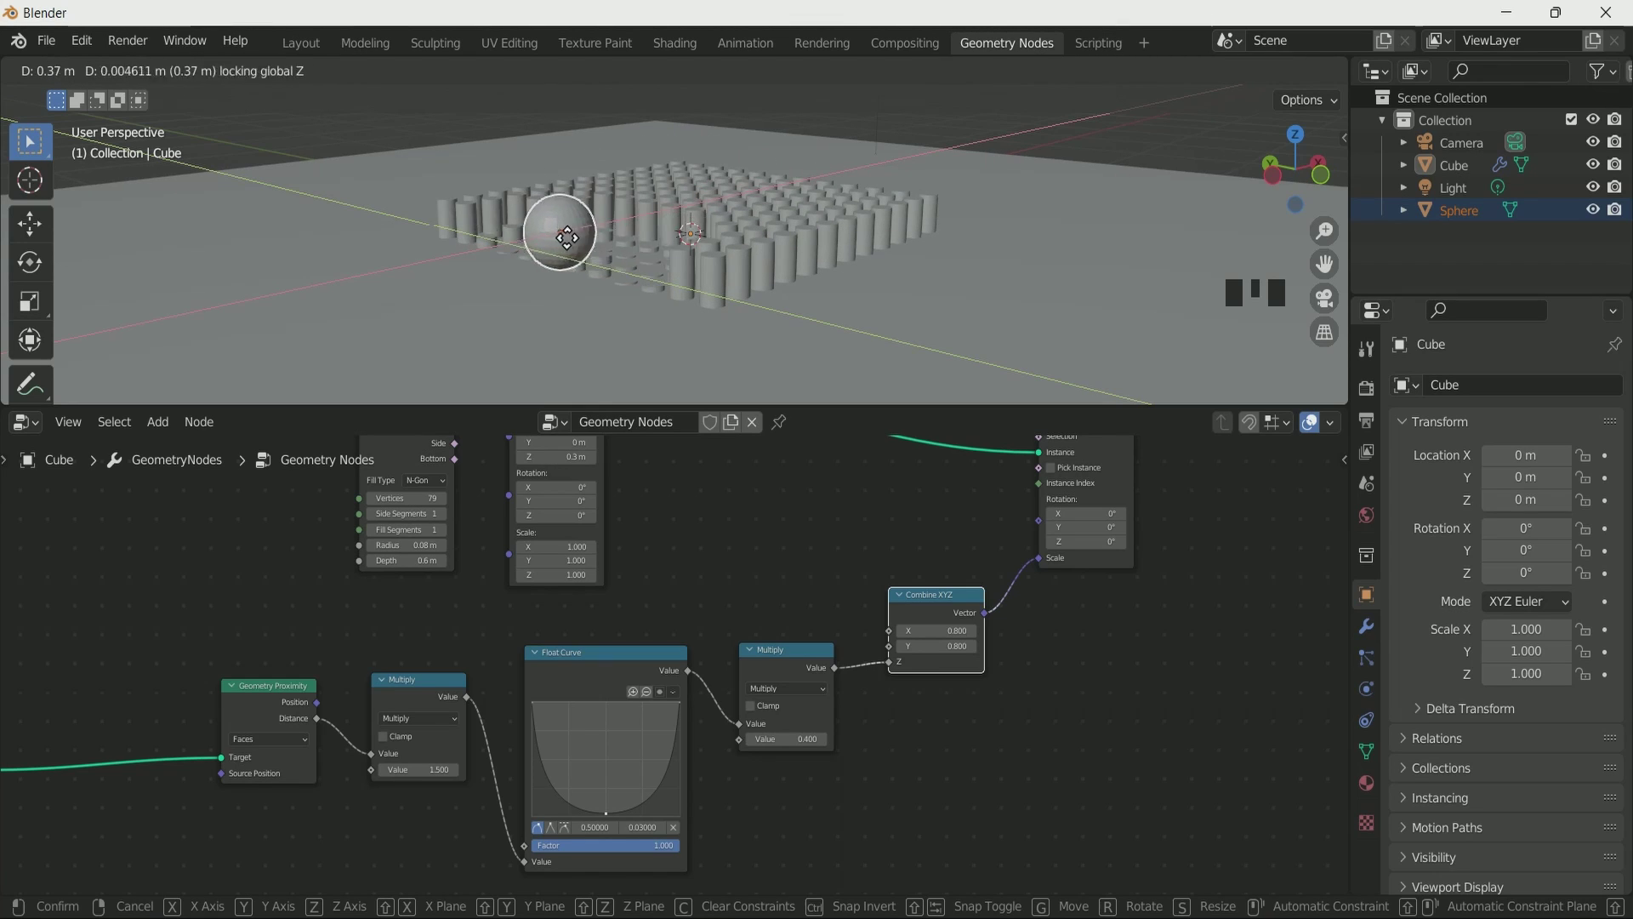
{"action": "left_click", "coordinate": [717, 241]}
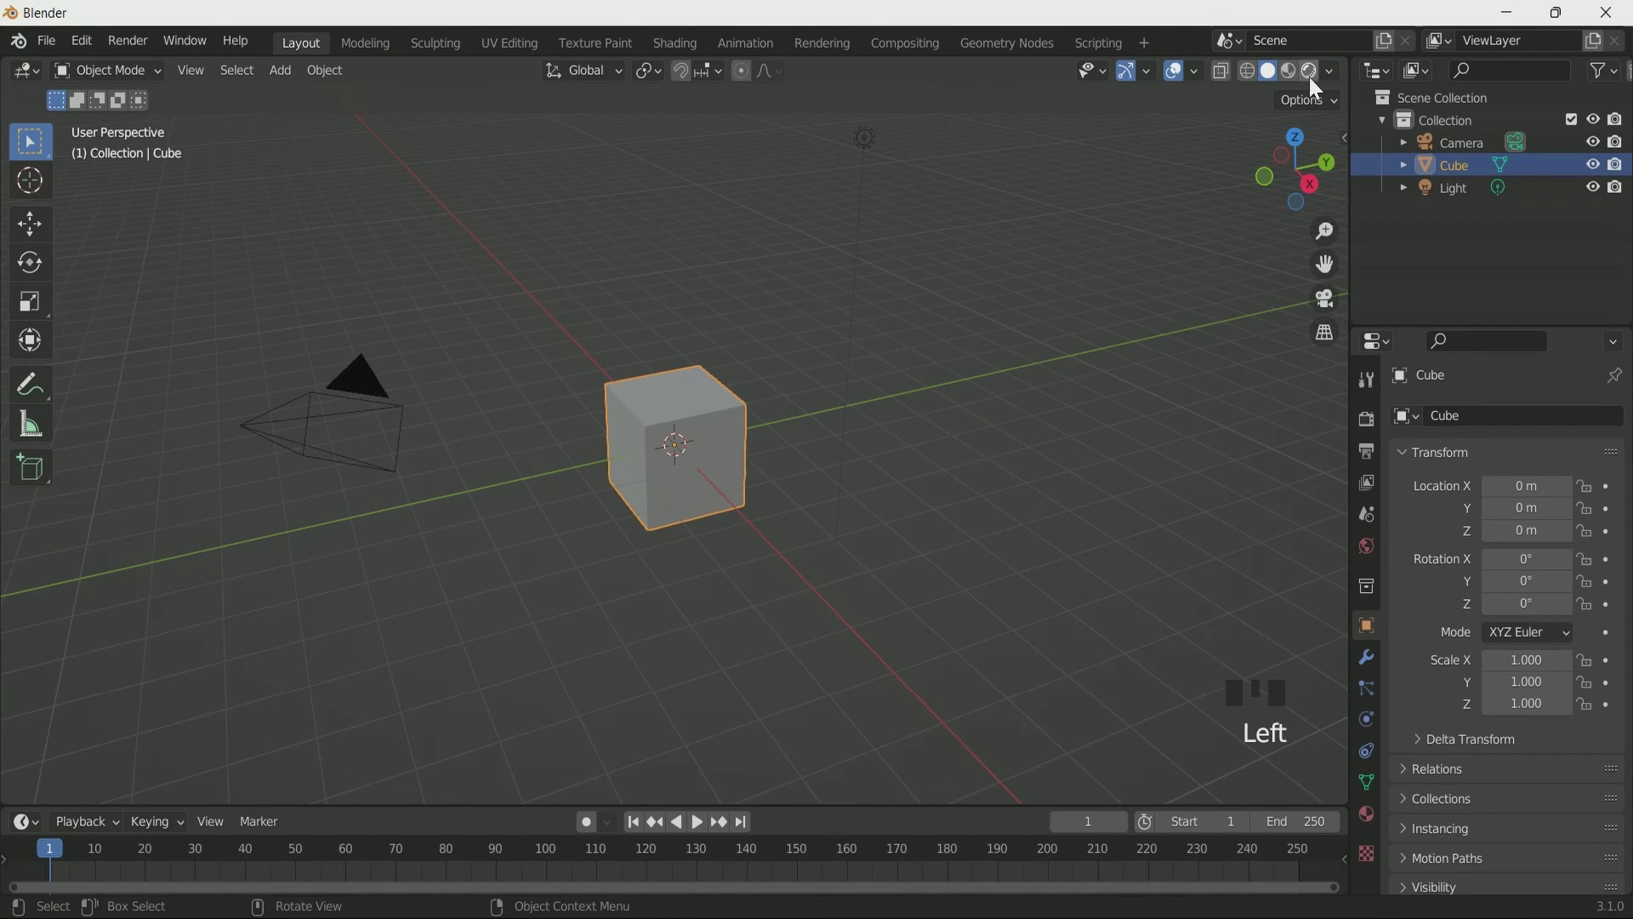
- Open the Geometry Nodes workspace, extend the 3D viewport over the spreadsheet area and enlarge the node editor
{"action": "left_click", "coordinate": [1002, 43]}
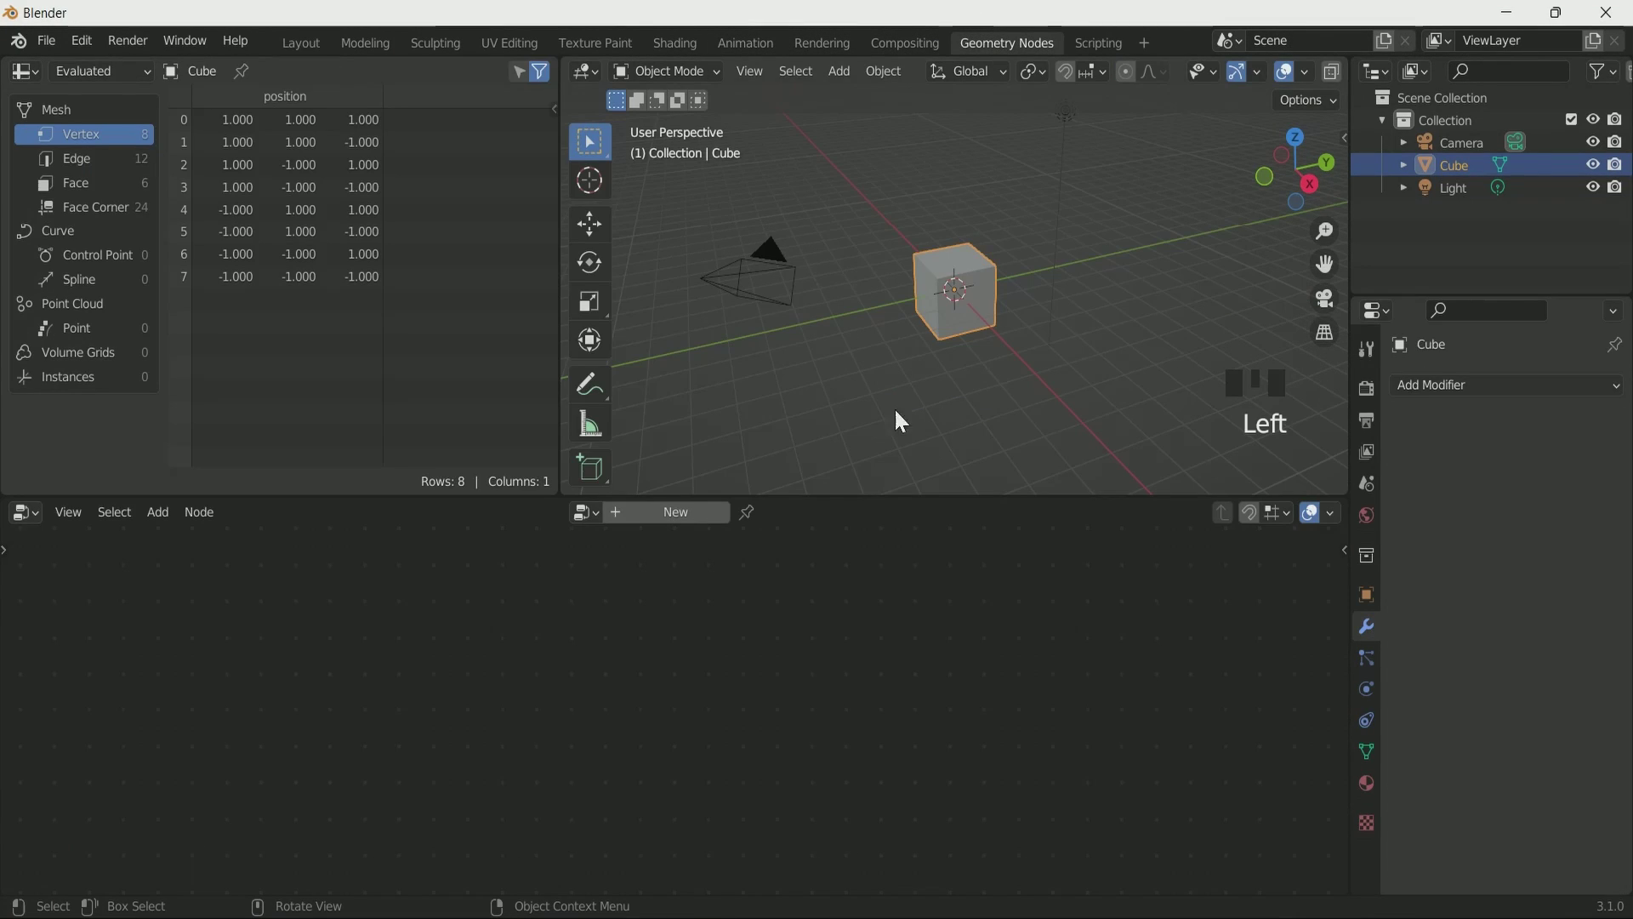
{"action": "left_click_drag", "start_coordinate": [566, 60], "coordinate": [528, 102]}
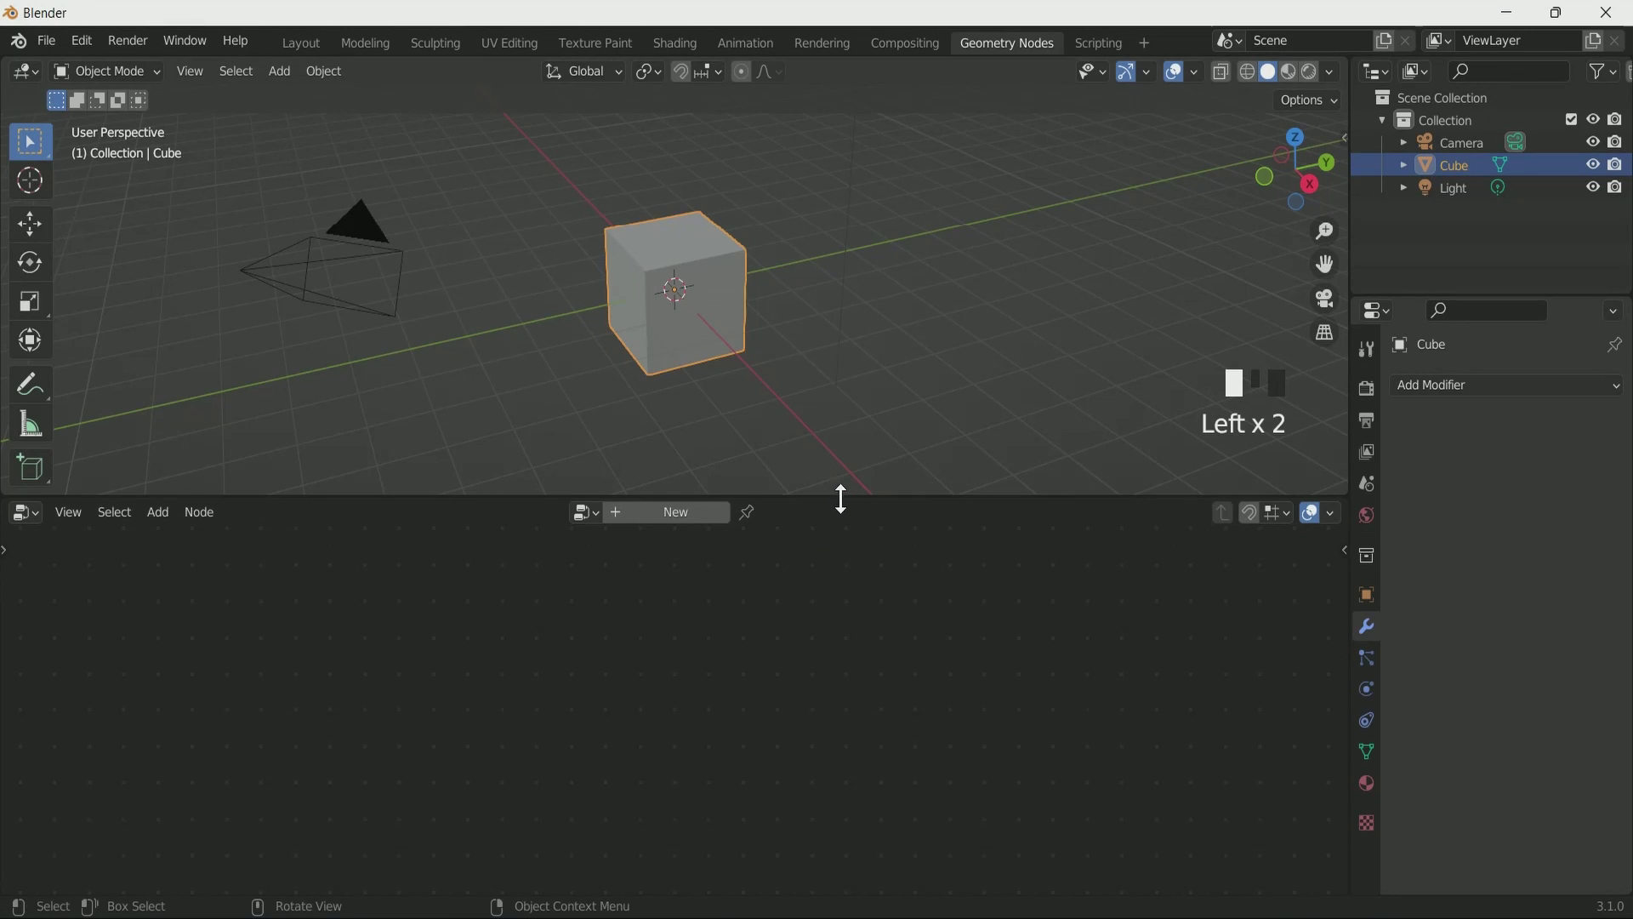
{"action": "left_click_drag", "start_coordinate": [838, 498], "coordinate": [855, 408]}
{"action": "scroll", "coordinate": [688, 284], "scroll_direction": "down", "scroll_amount": 1}
- Create a new geometry node tree on the cube and delete its Group Input node
{"action": "left_click", "coordinate": [691, 426]}
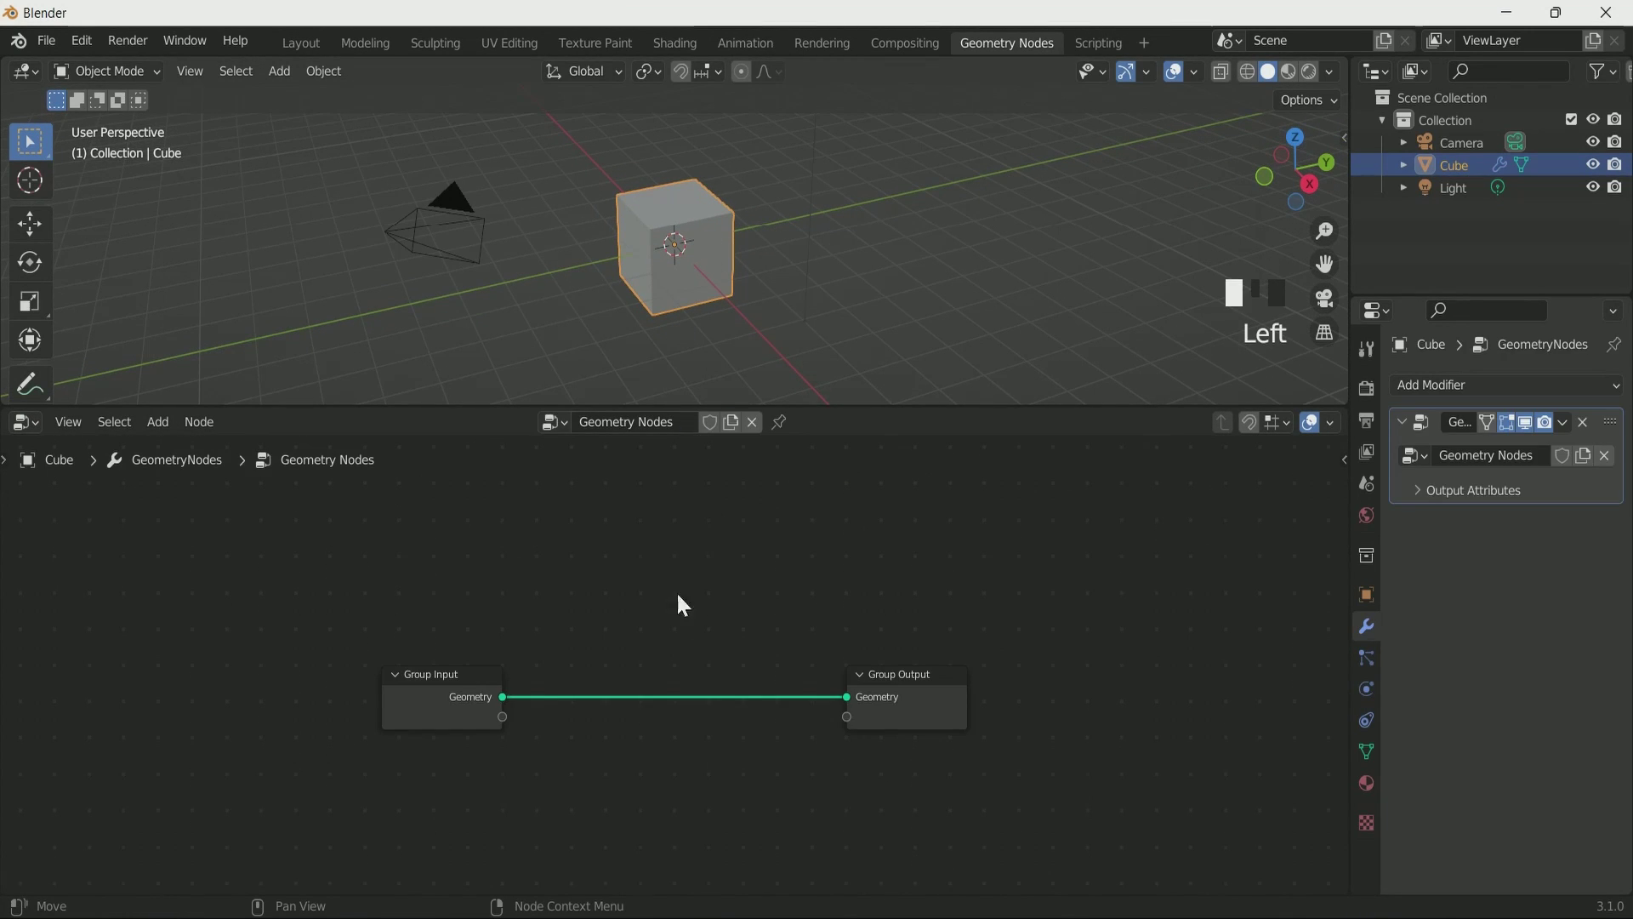
{"action": "left_click", "coordinate": [422, 695]}
{"action": "key", "text": "x"}
- Add a Grid node and connect its Mesh output to the Group Output's Geometry input
{"action": "key", "text": "shift+a"}
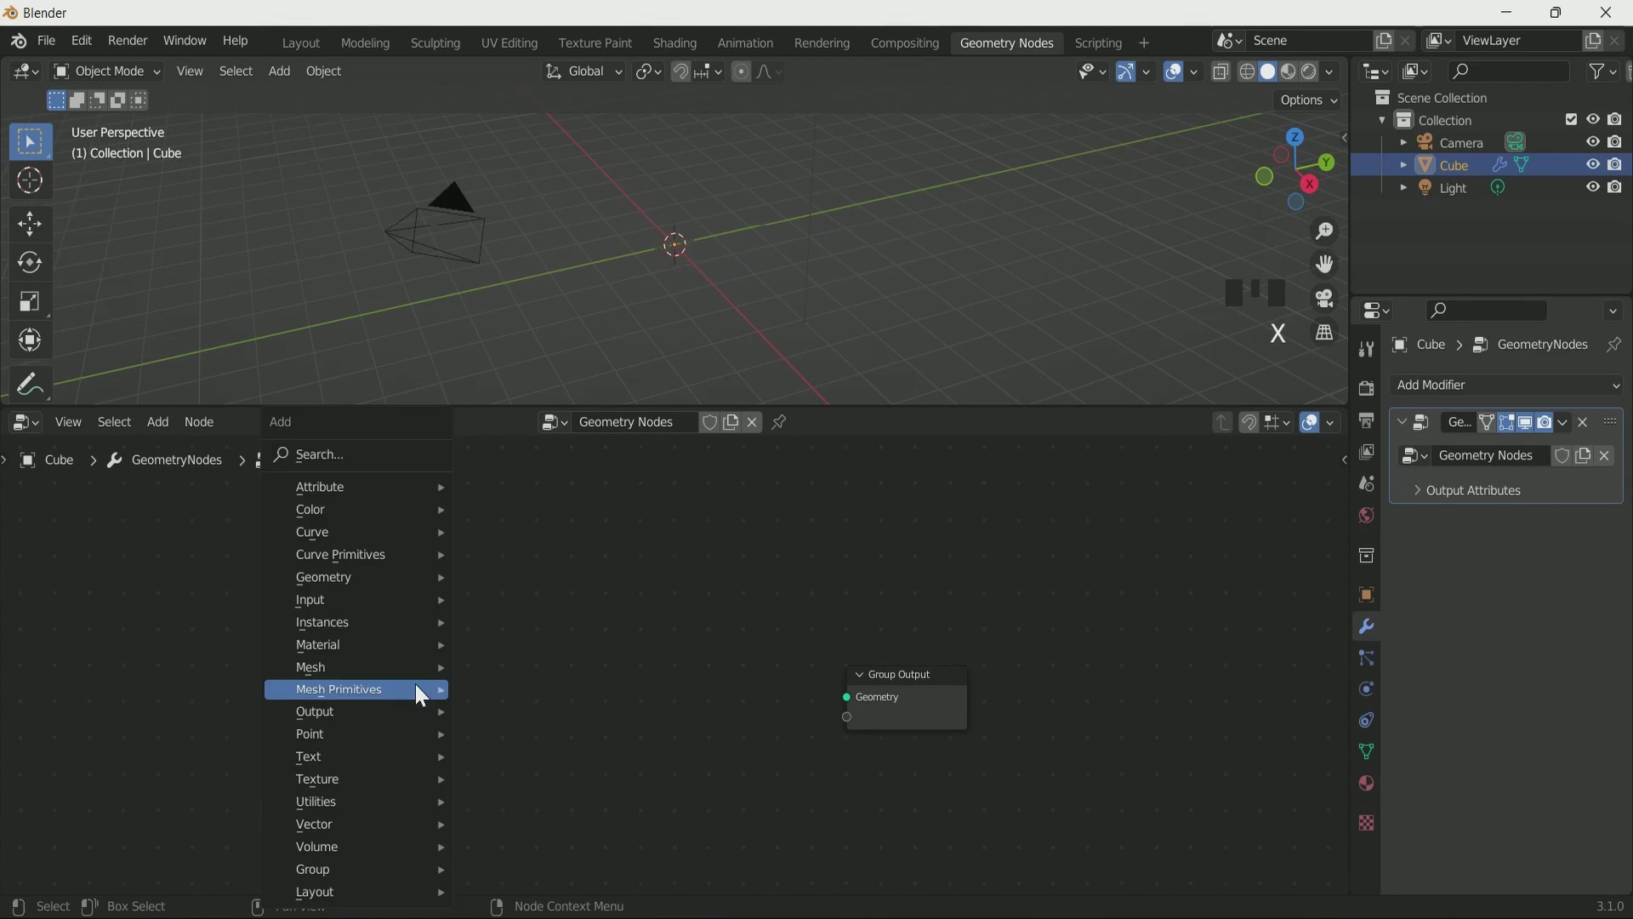
{"action": "left_click", "coordinate": [416, 451]}
{"action": "type", "text": "grid"}
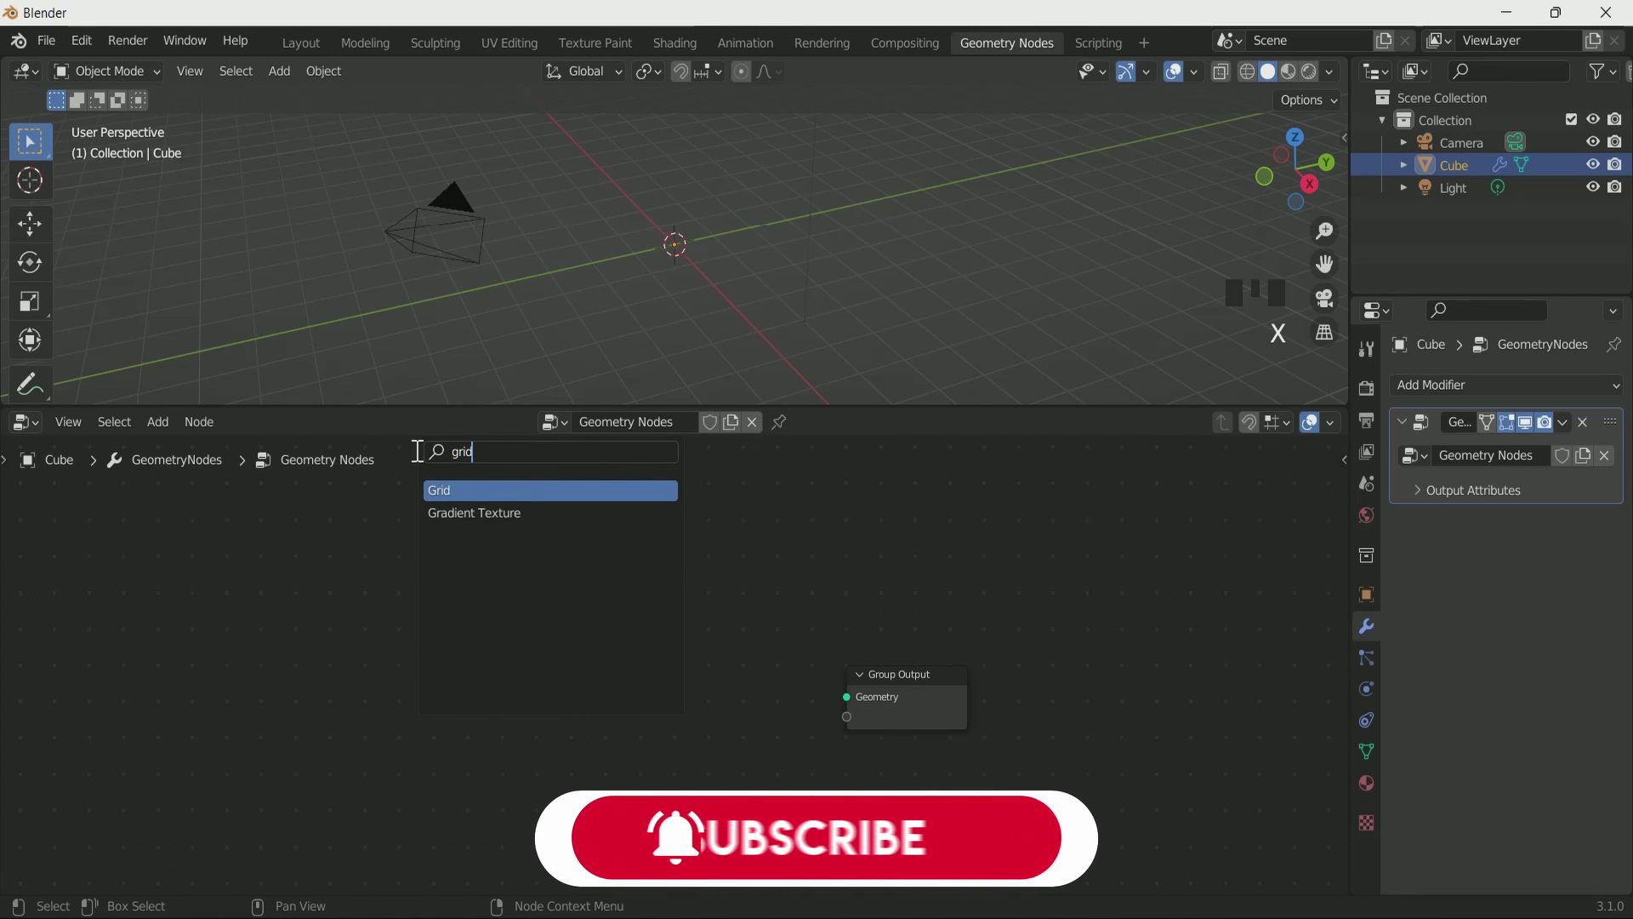
{"action": "left_click", "coordinate": [498, 490]}
{"action": "left_click", "coordinate": [519, 621]}
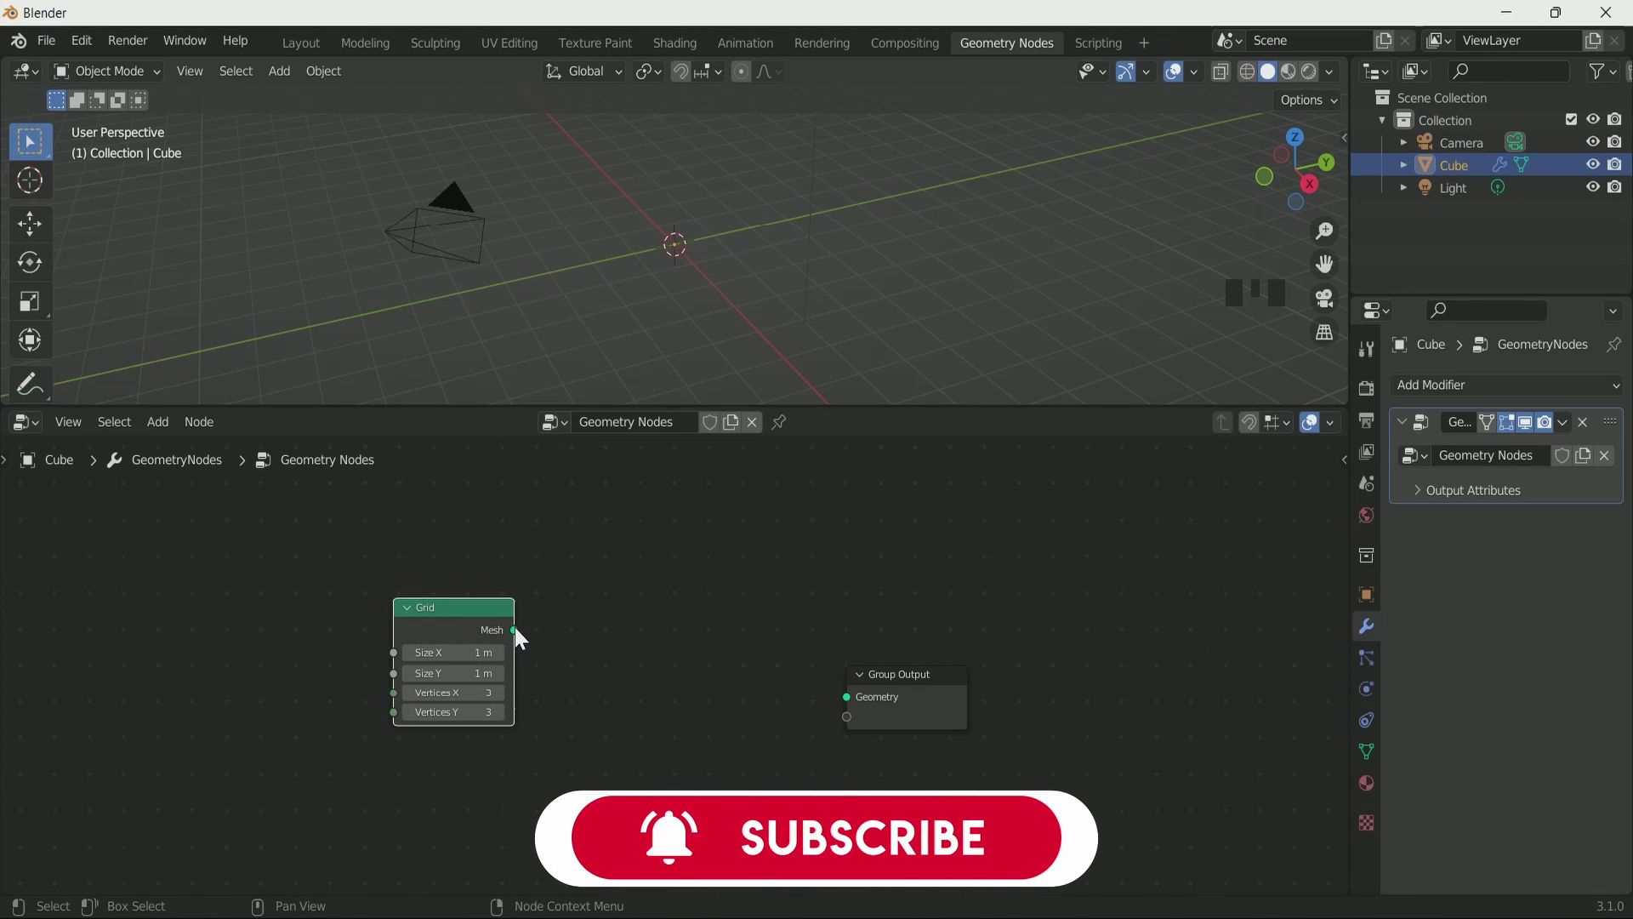
{"action": "left_click_drag", "start_coordinate": [514, 630], "coordinate": [856, 697]}
- Set the Grid node's Size X and Size Y to 10 m
{"action": "scroll", "coordinate": [856, 697], "scroll_direction": "up", "scroll_amount": 1}
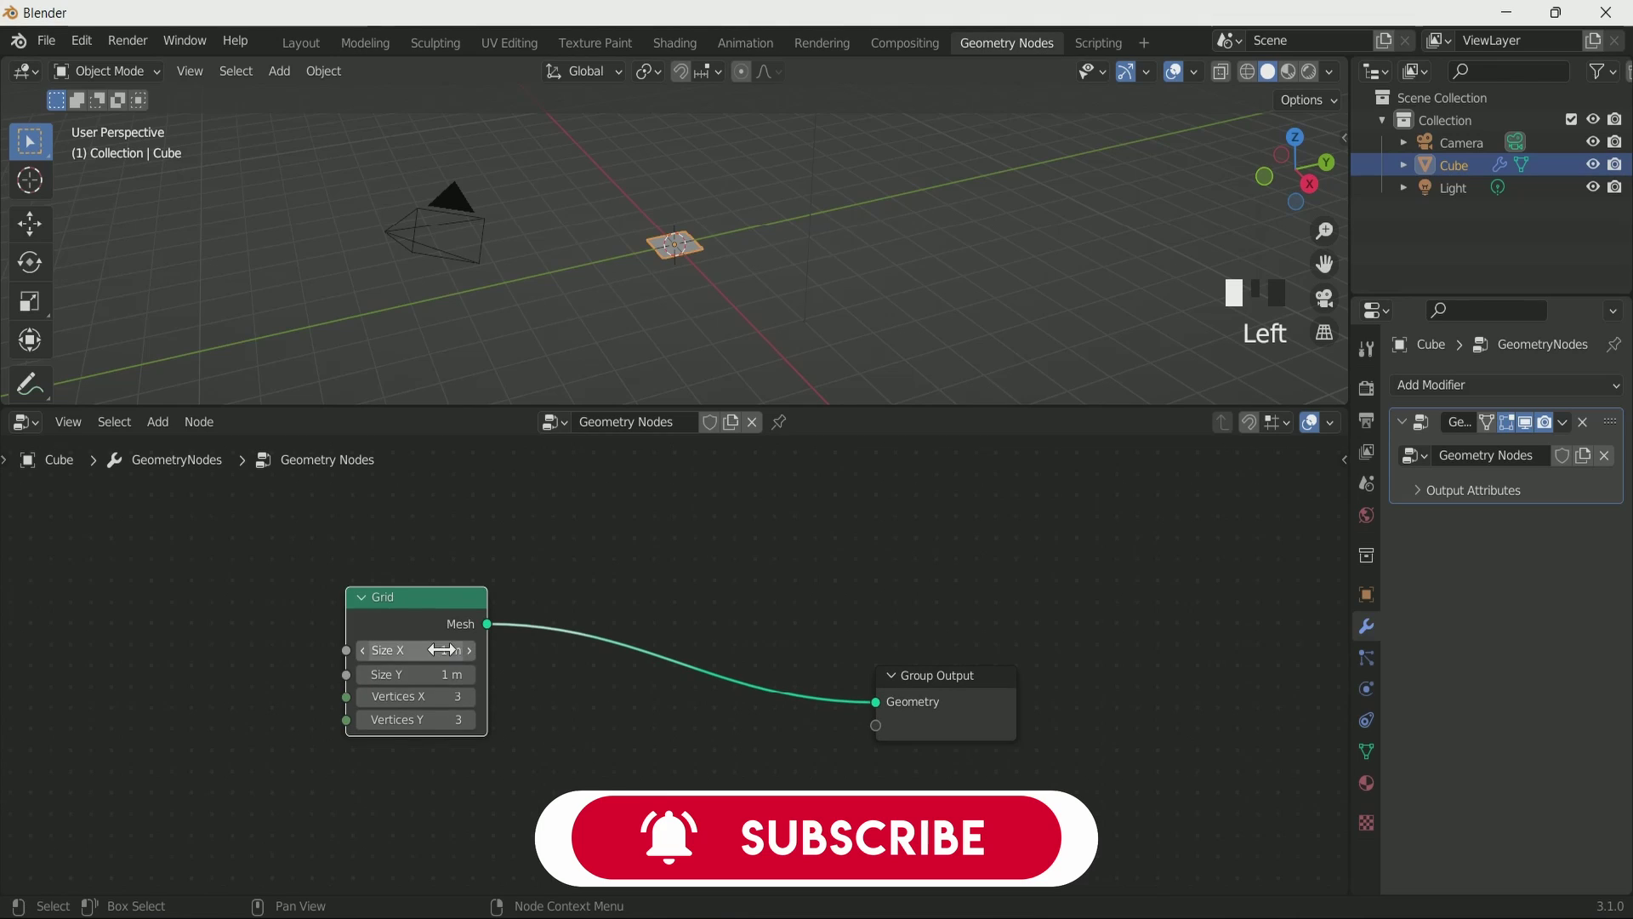
{"action": "left_click", "coordinate": [445, 650]}
{"action": "type", "text": "10"}
{"action": "key", "text": "Return"}
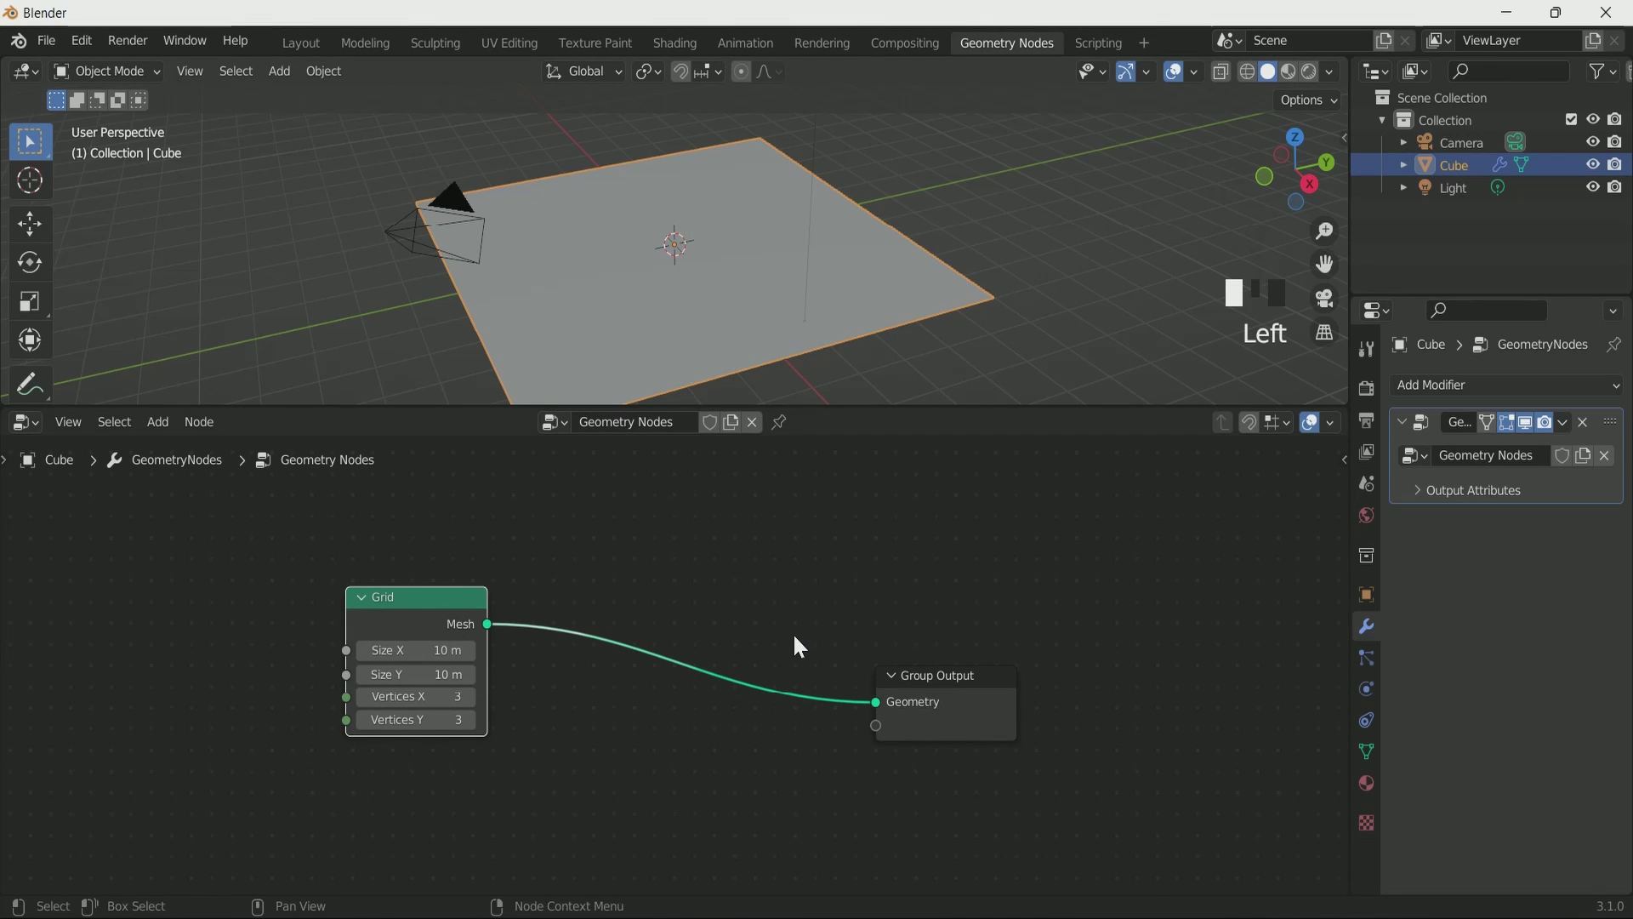
- Insert a Join Geometry node on the link between the Grid and the Group Output
{"action": "key", "text": "shift+a"}
{"action": "left_click", "coordinate": [738, 447]}
{"action": "type", "text": "jo"}
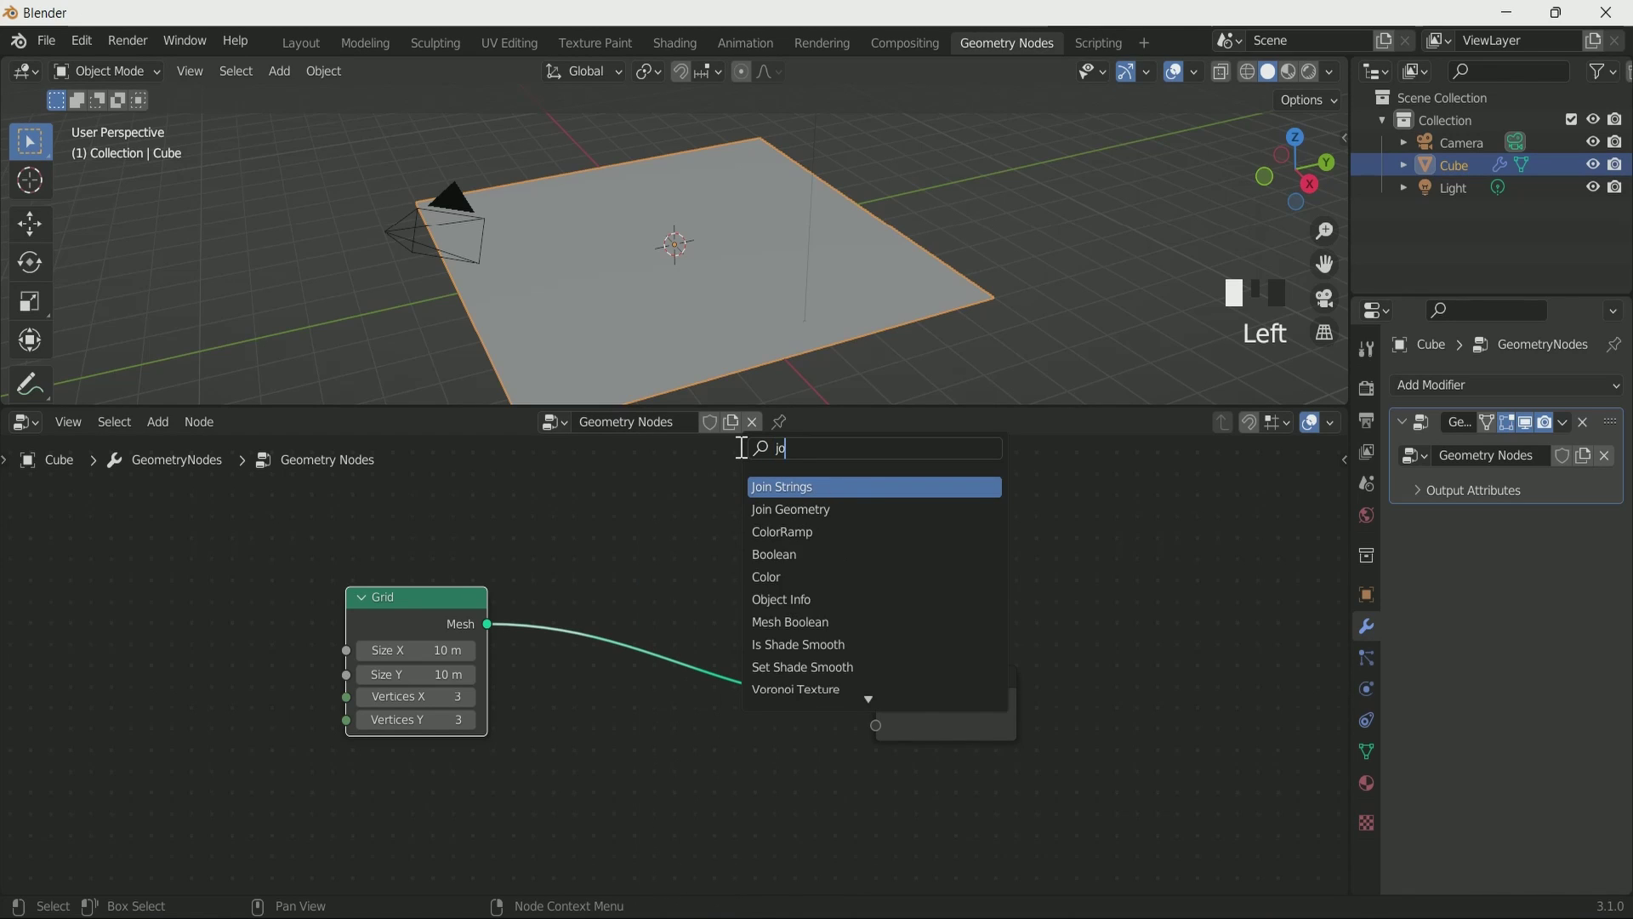
{"action": "type", "text": "i"}
{"action": "left_click", "coordinate": [833, 512]}
{"action": "left_click", "coordinate": [752, 720]}
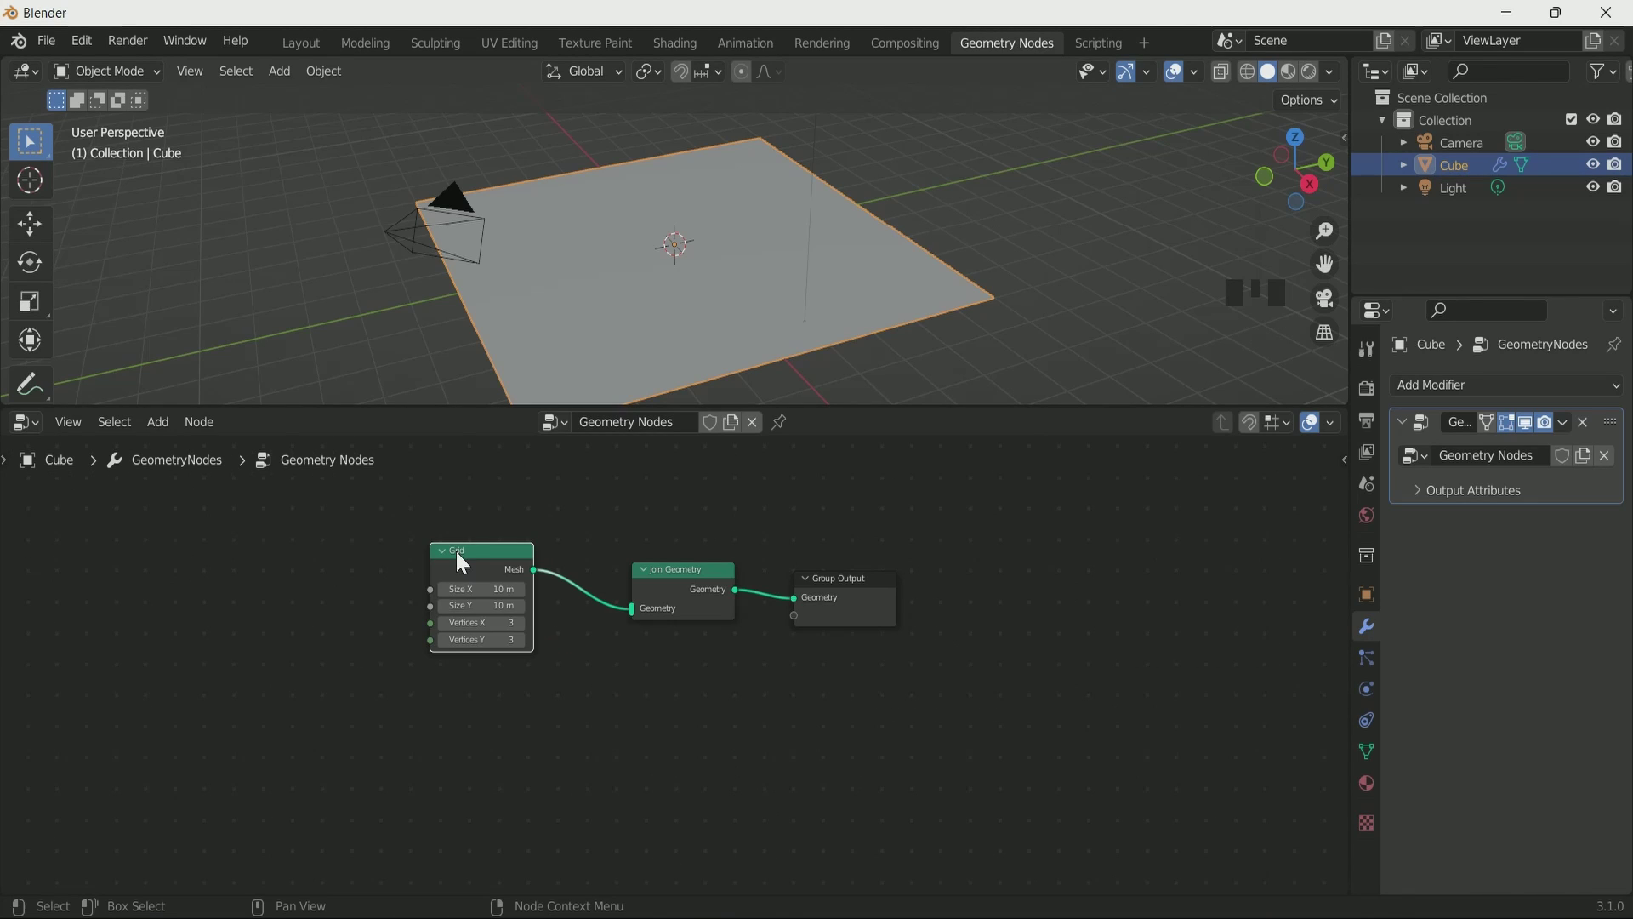
- Duplicate the Grid node, place the copy below the original and connect its Mesh output to Join Geometry
{"action": "key", "text": "shift+d"}
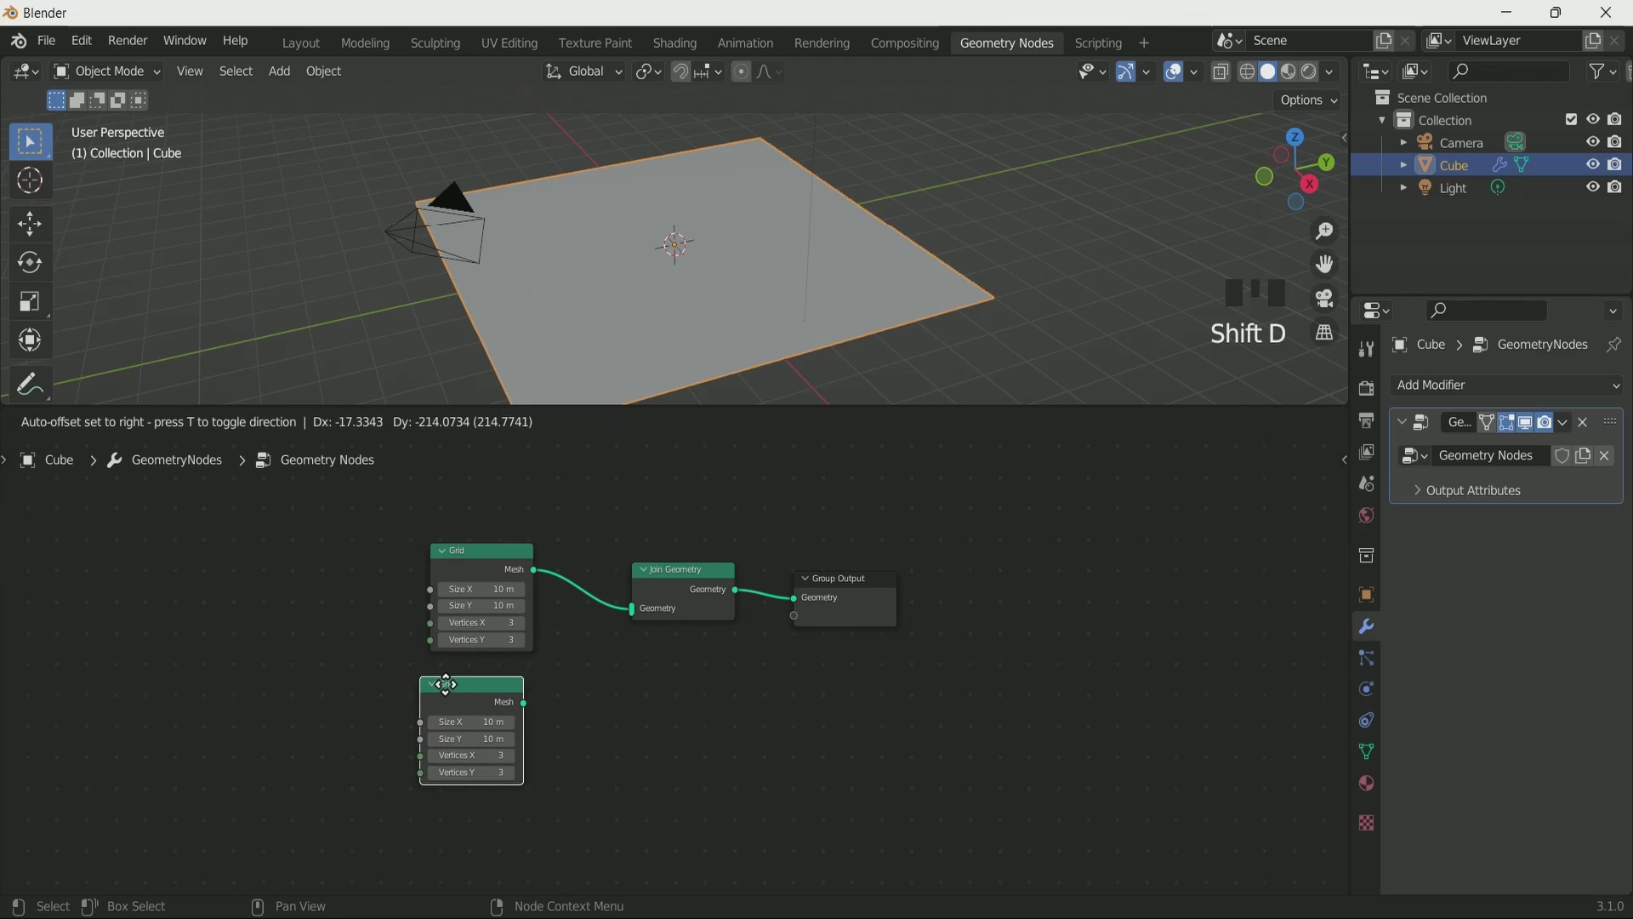
{"action": "left_click", "coordinate": [446, 684]}
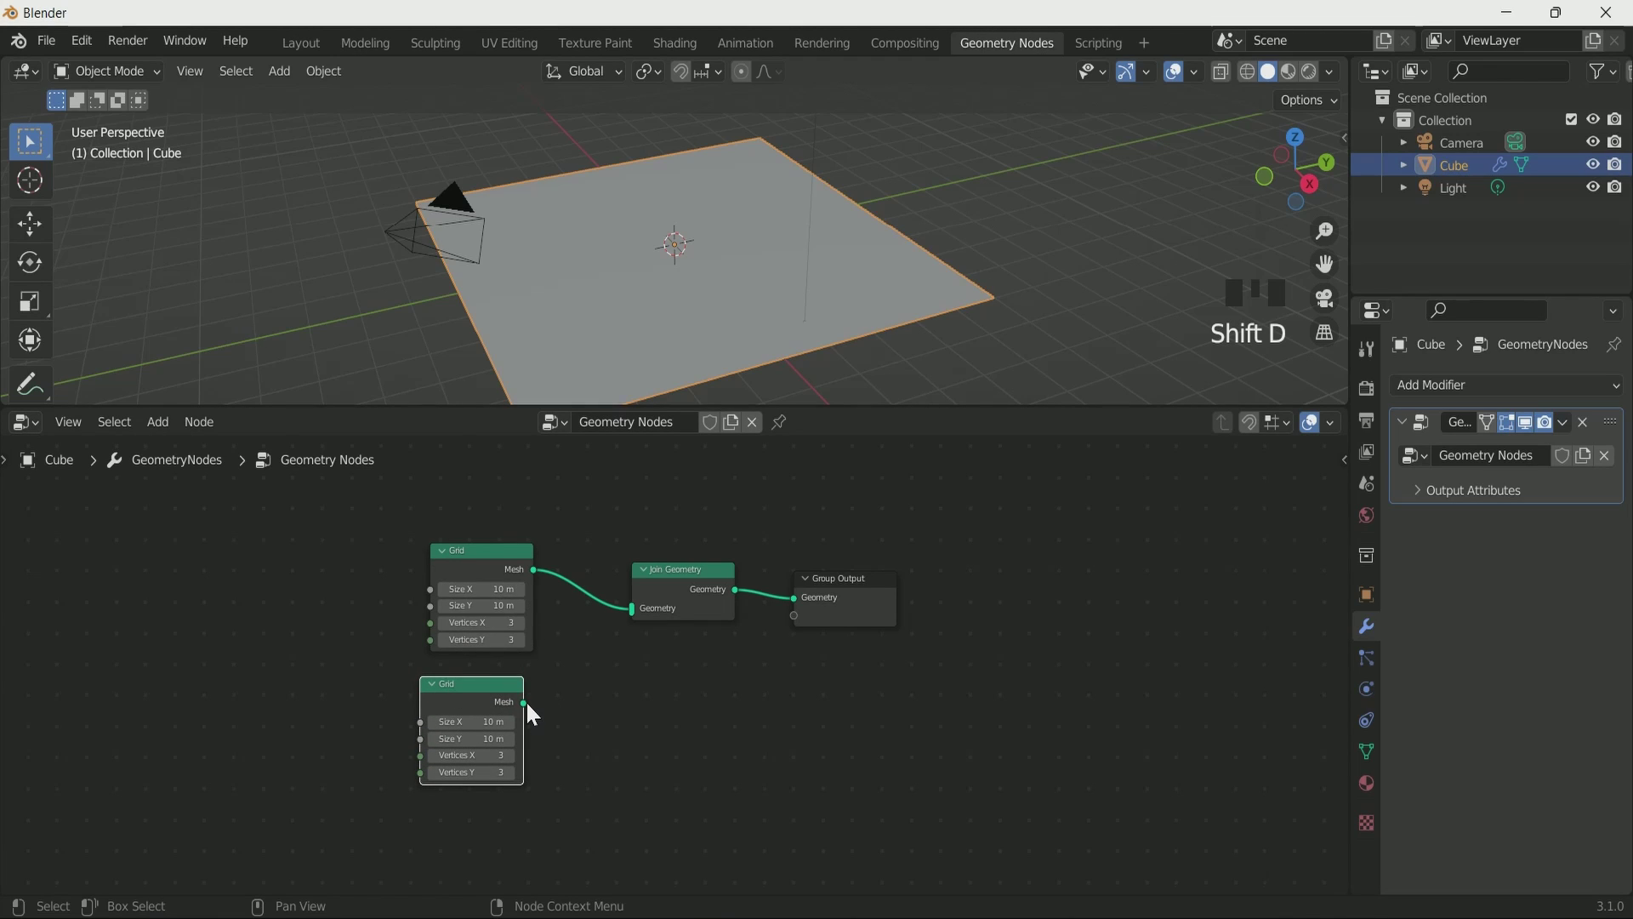
{"action": "left_click_drag", "start_coordinate": [524, 703], "coordinate": [631, 613]}
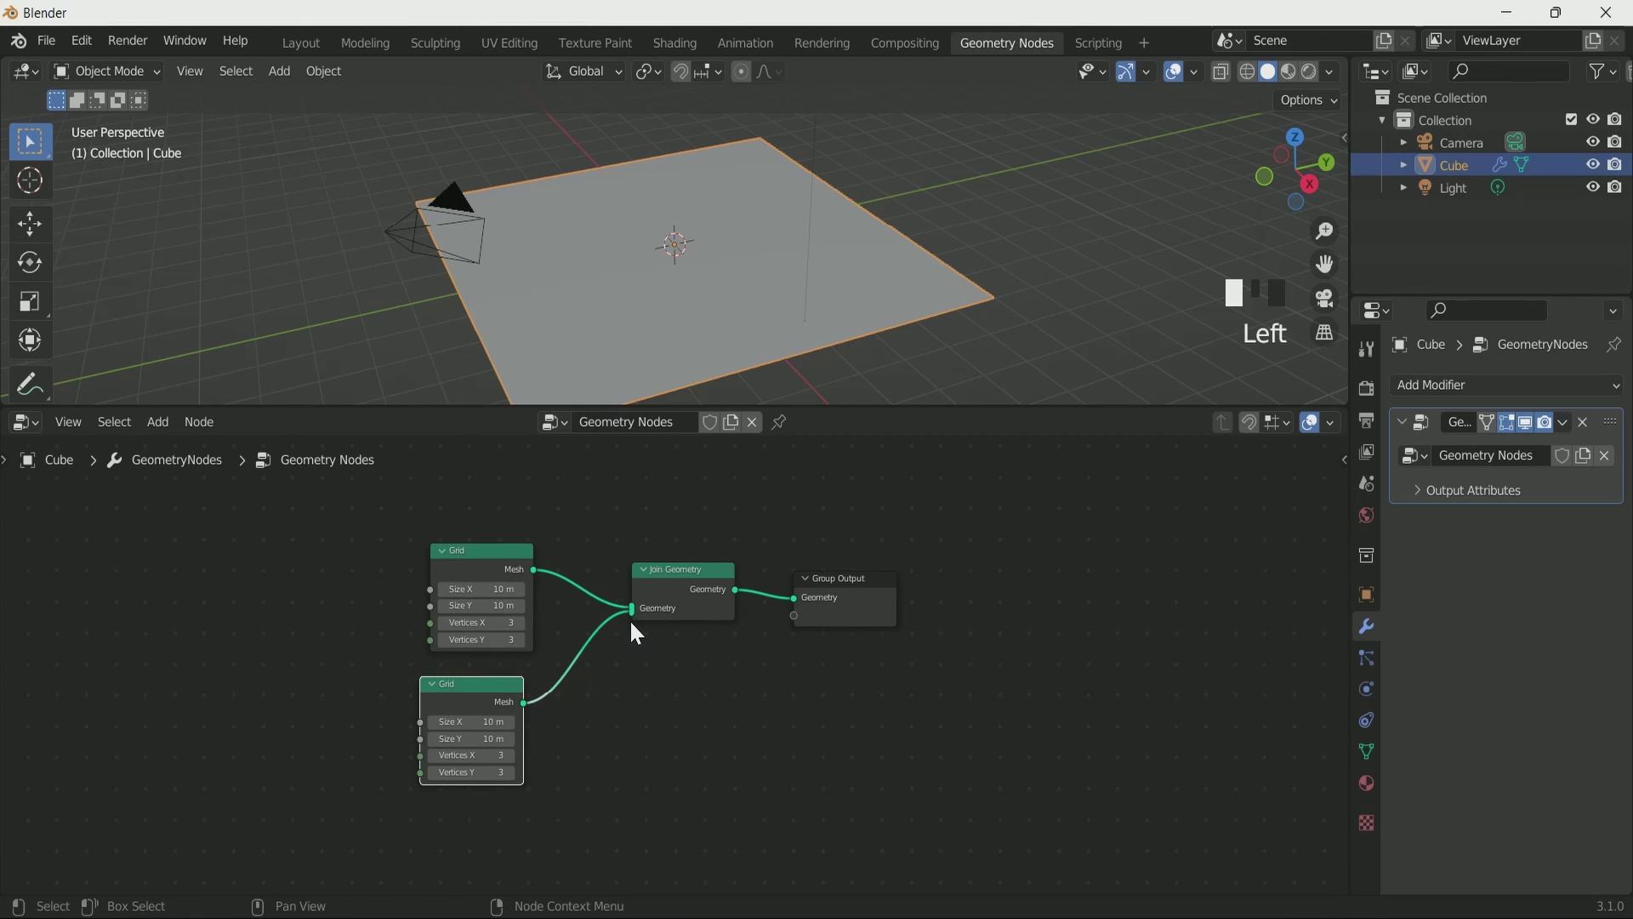
- Set the duplicated Grid node's Size X and Size Y to 2.2 m
{"action": "left_click", "coordinate": [483, 726]}
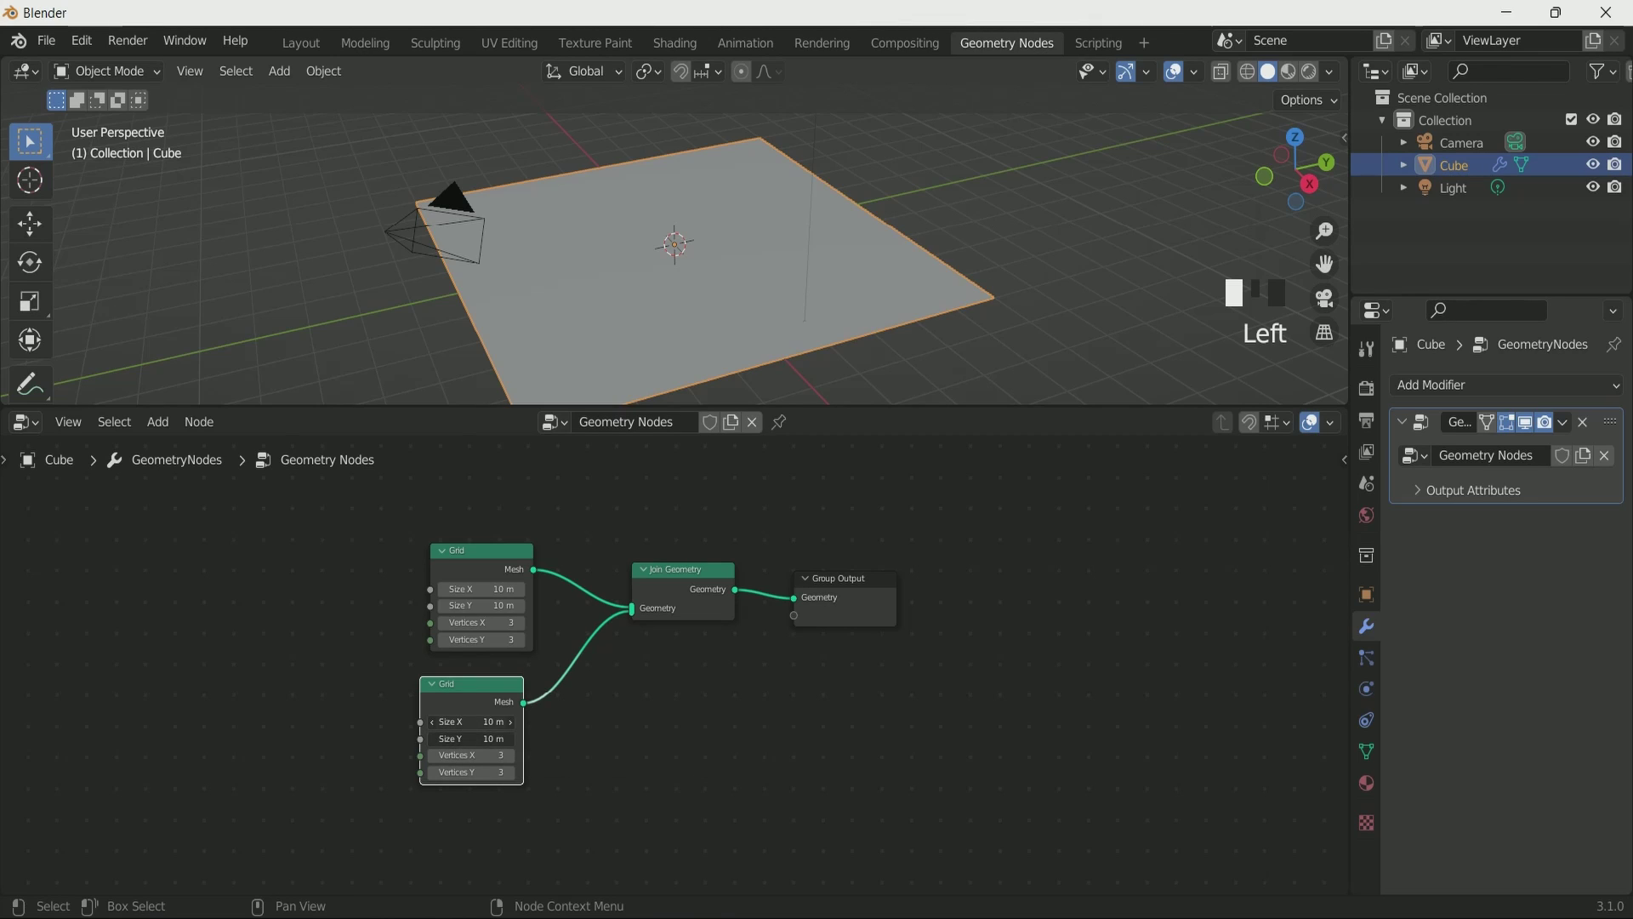
{"action": "left_click", "coordinate": [485, 726]}
{"action": "type", "text": "2.2"}
{"action": "key", "text": "Return"}
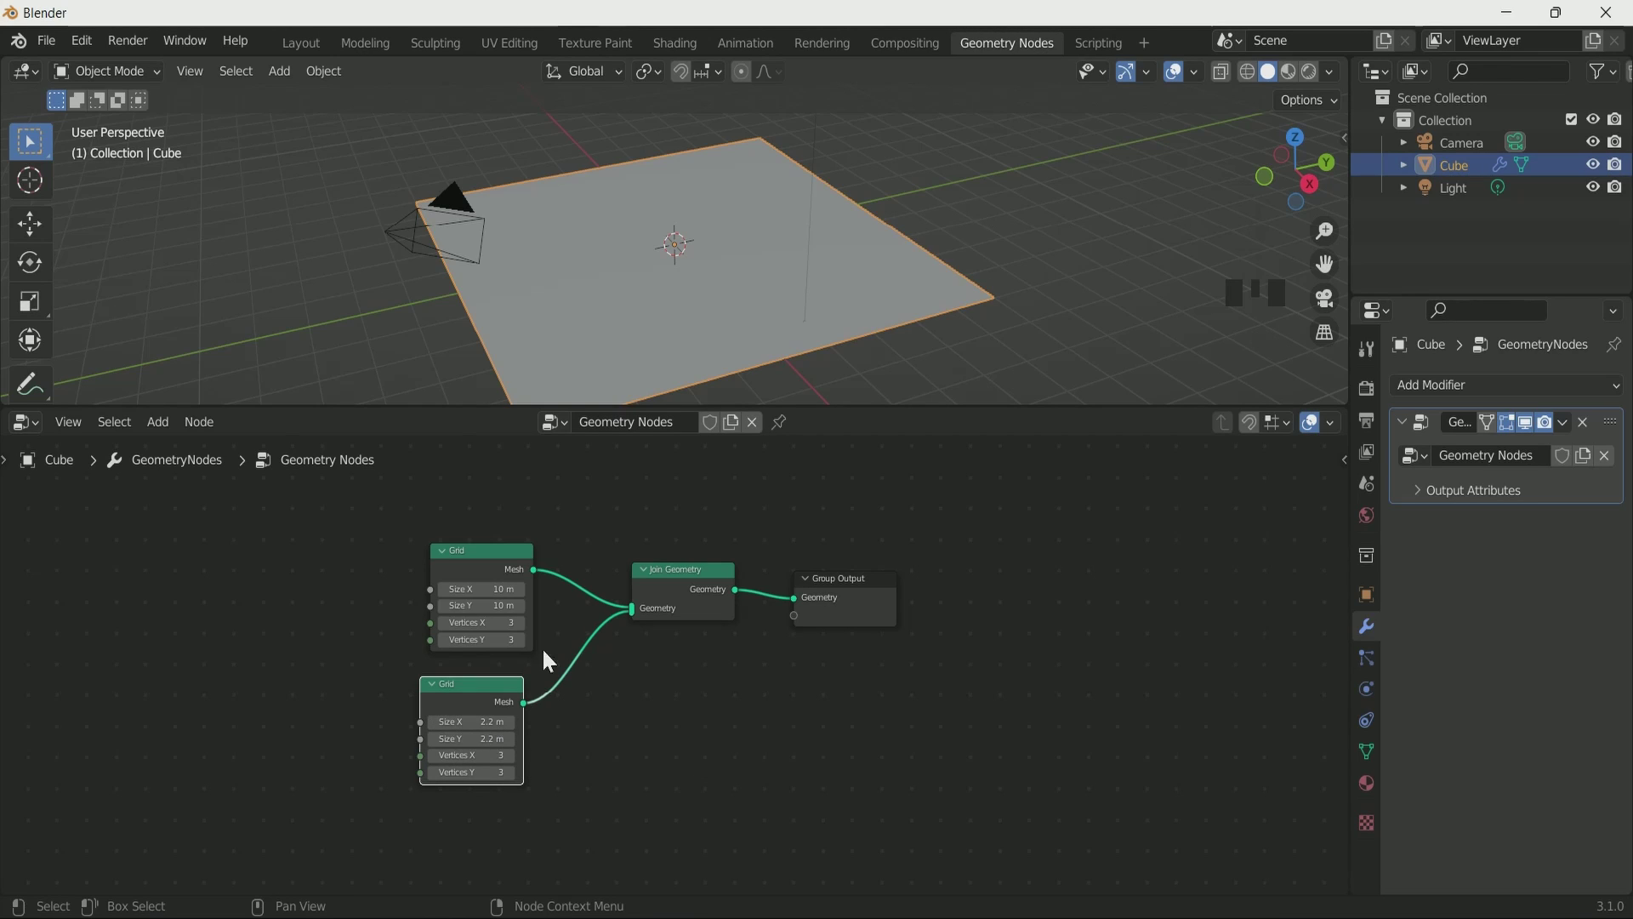
{"action": "left_click", "coordinate": [489, 558]}
{"action": "key", "text": "m"}
{"action": "key", "text": "m"}
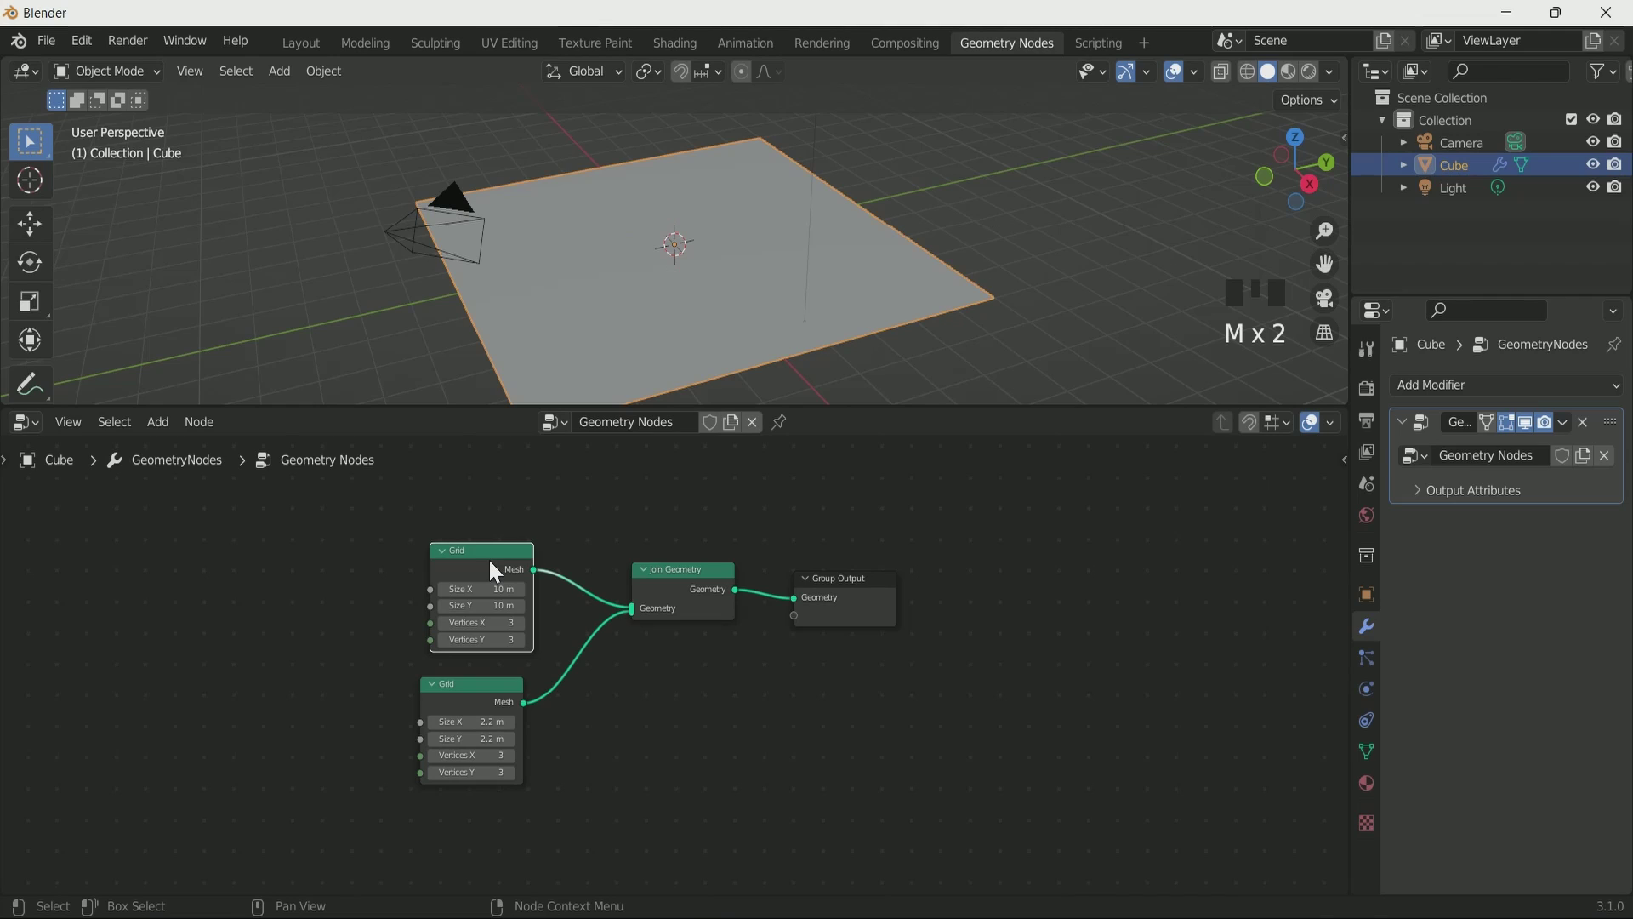
- Set the smaller Grid node's Vertices X and Vertices Y to 12
{"action": "scroll", "coordinate": [542, 606], "scroll_direction": "up", "scroll_amount": 1}
{"action": "middle_click_drag", "start_coordinate": [493, 772], "coordinate": [514, 669]}
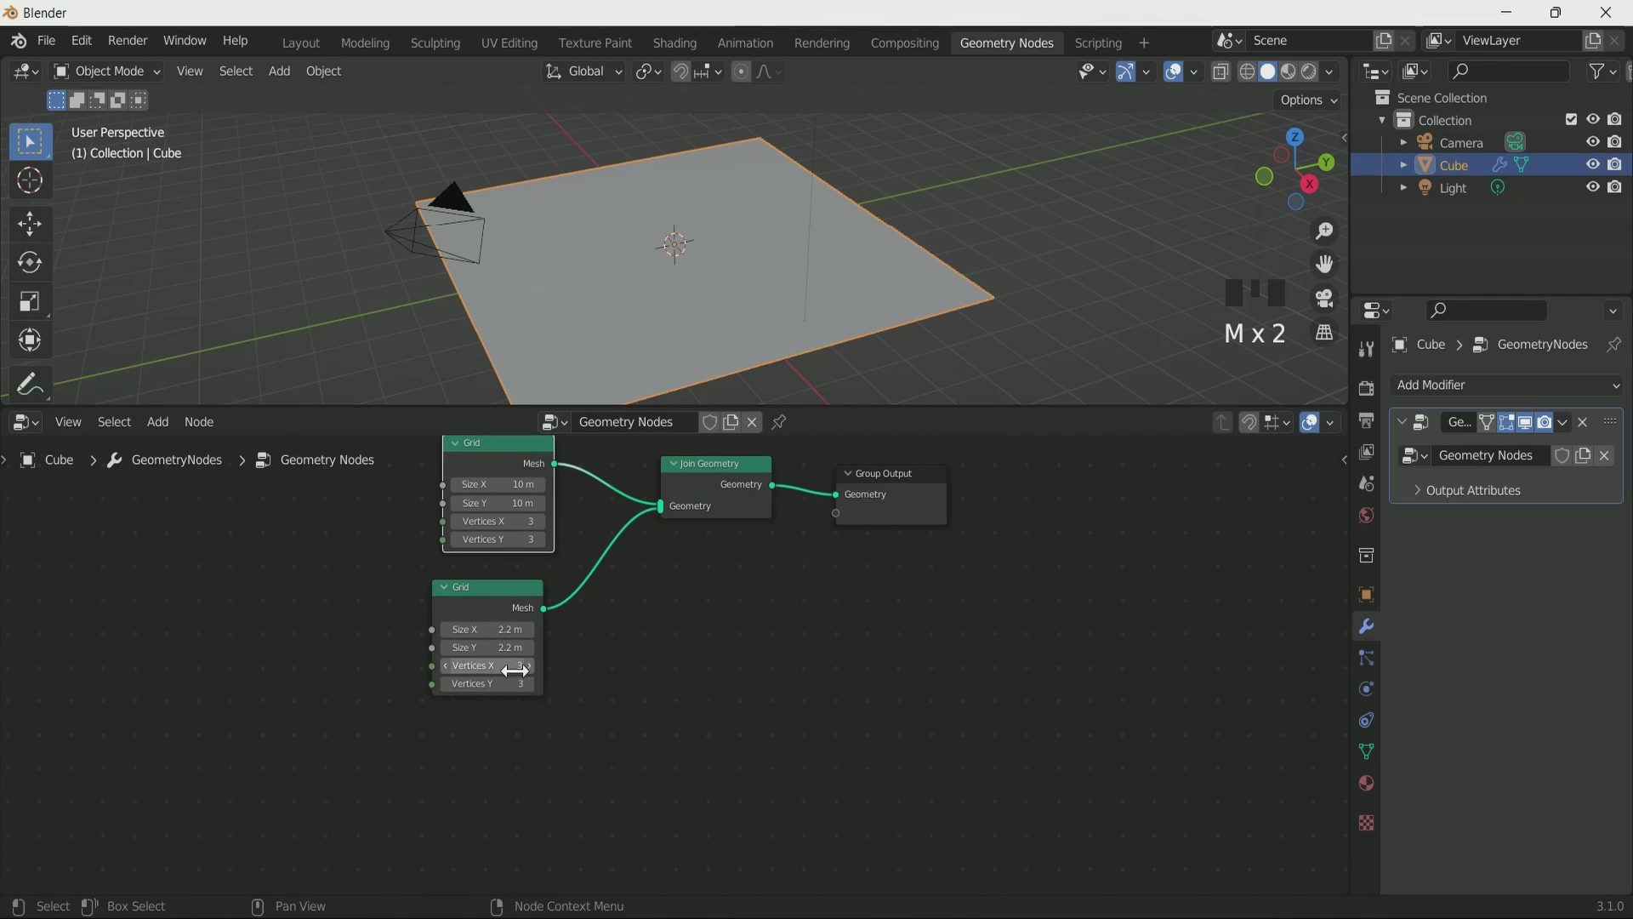
{"action": "left_click", "coordinate": [497, 666]}
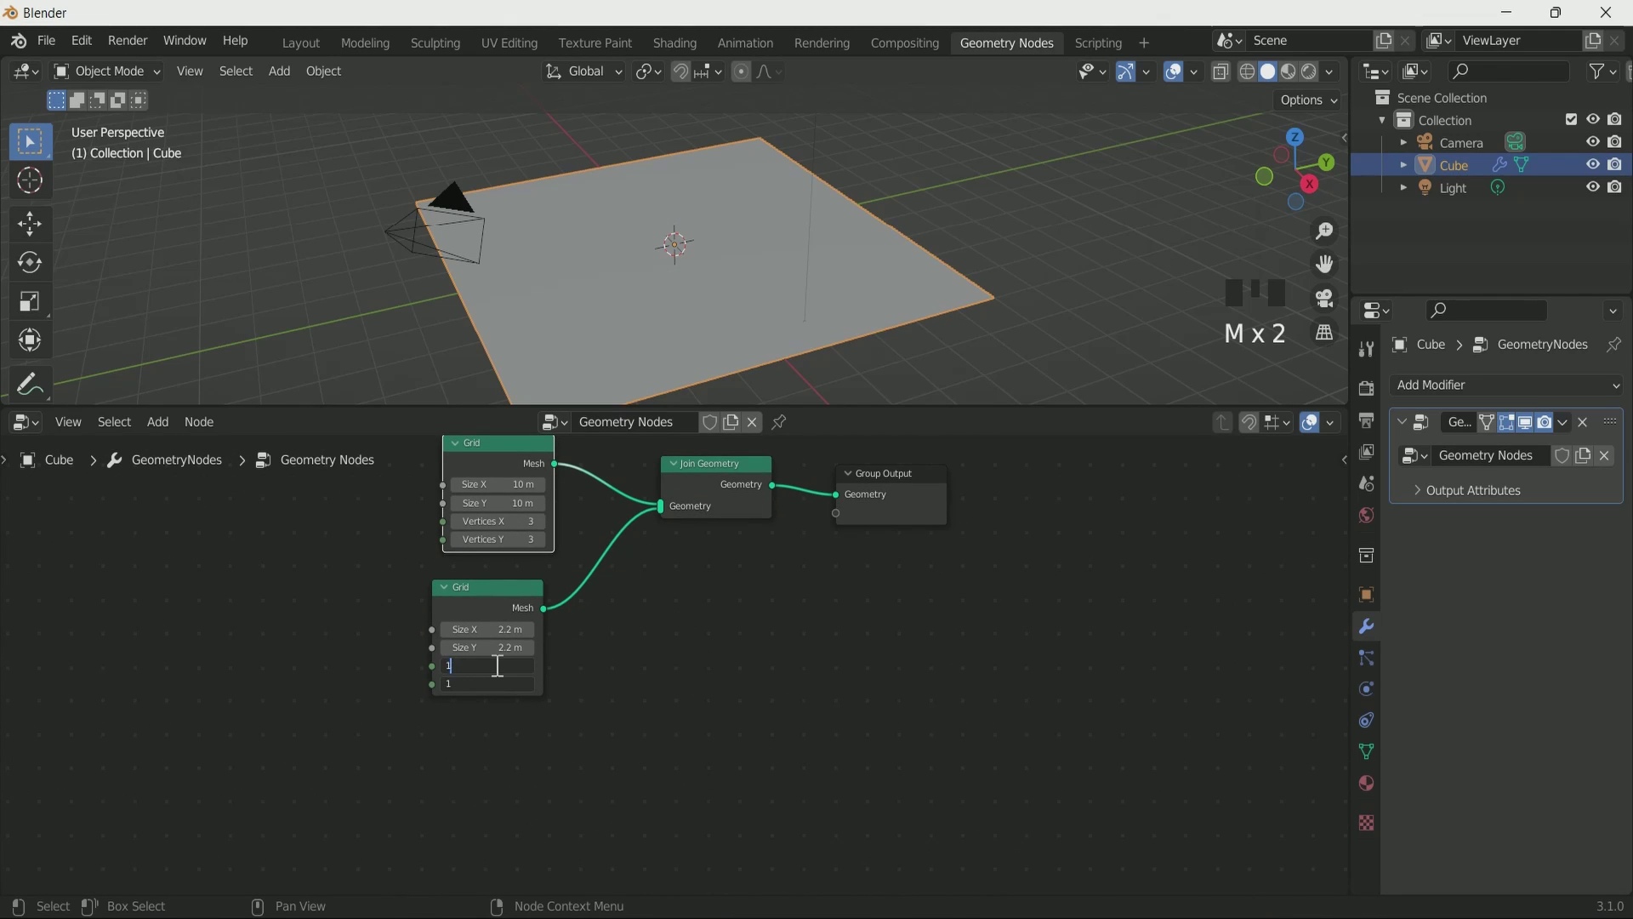
{"action": "type", "text": "2"}
{"action": "key", "text": "Return"}
- Insert an Instance on Points node between the smaller Grid and Join Geometry, spacing the Grid node away from it
{"action": "scroll", "coordinate": [572, 672], "scroll_direction": "down", "scroll_amount": 2}
{"action": "left_click_drag", "start_coordinate": [556, 616], "coordinate": [449, 680]}
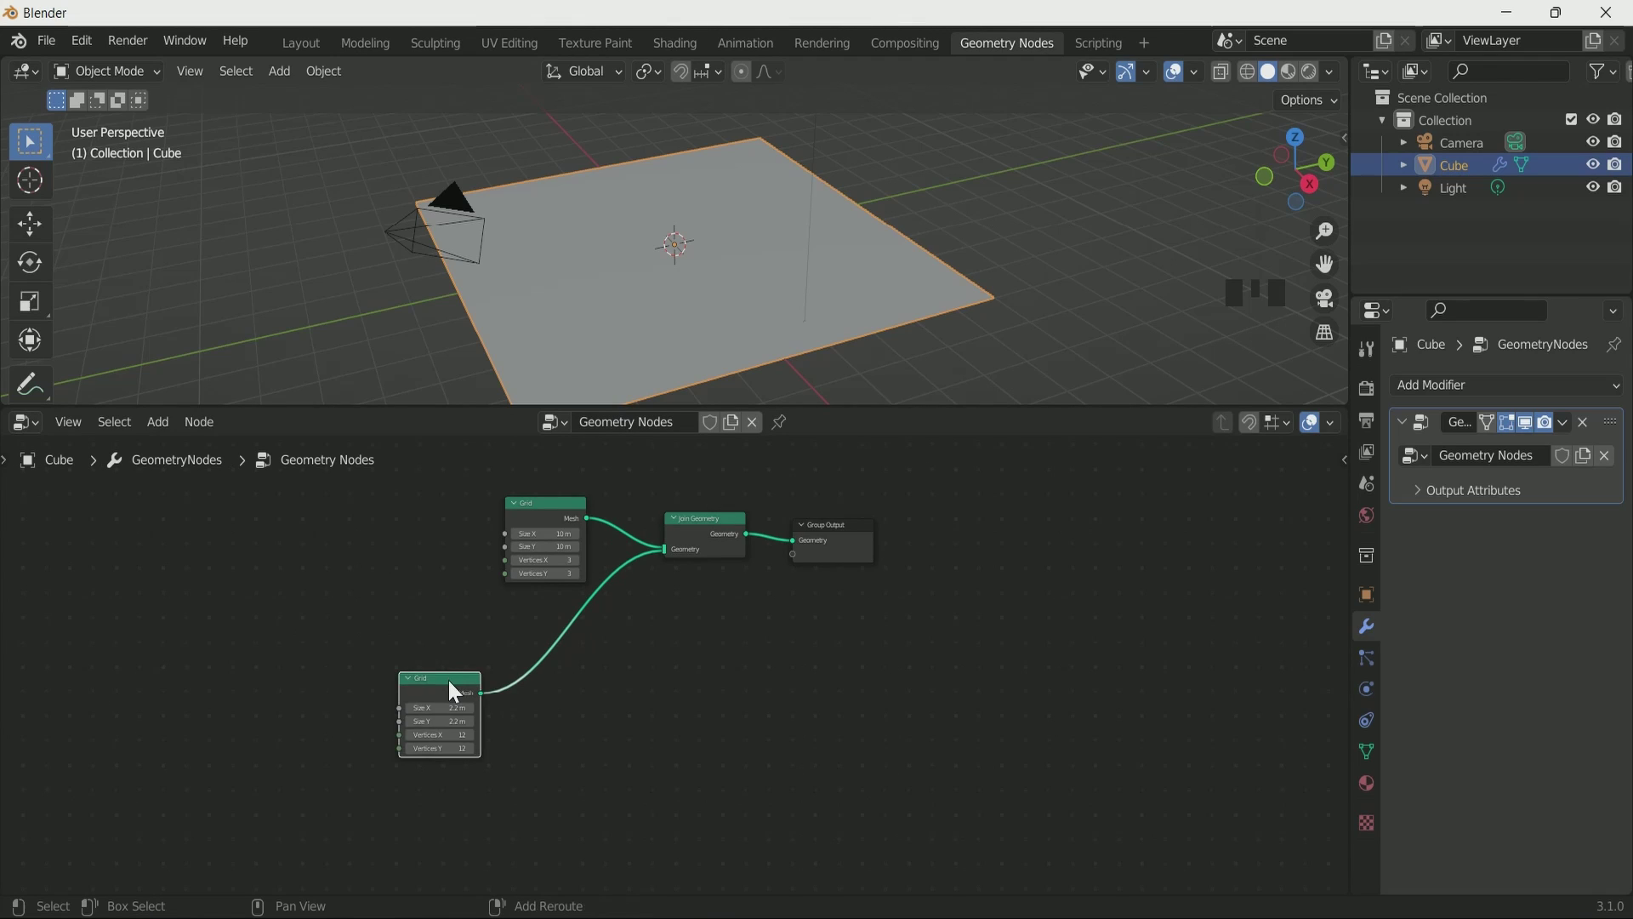
{"action": "key", "text": "shift+a"}
{"action": "left_click", "coordinate": [419, 452]}
{"action": "type", "text": "tns"}
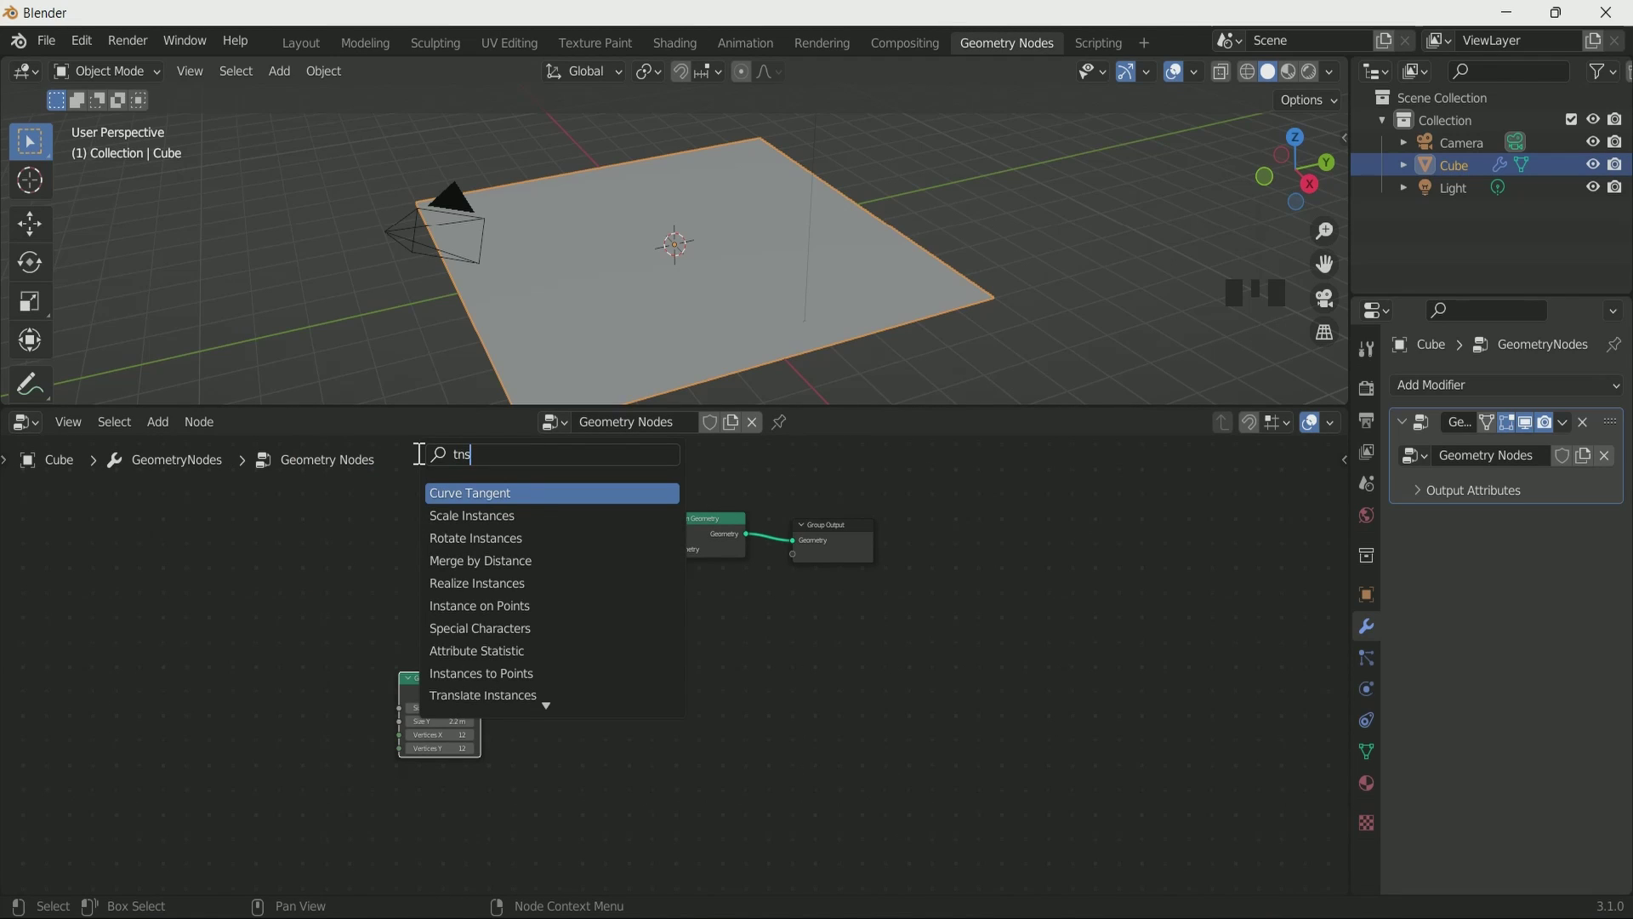
{"action": "left_click", "coordinate": [523, 604]}
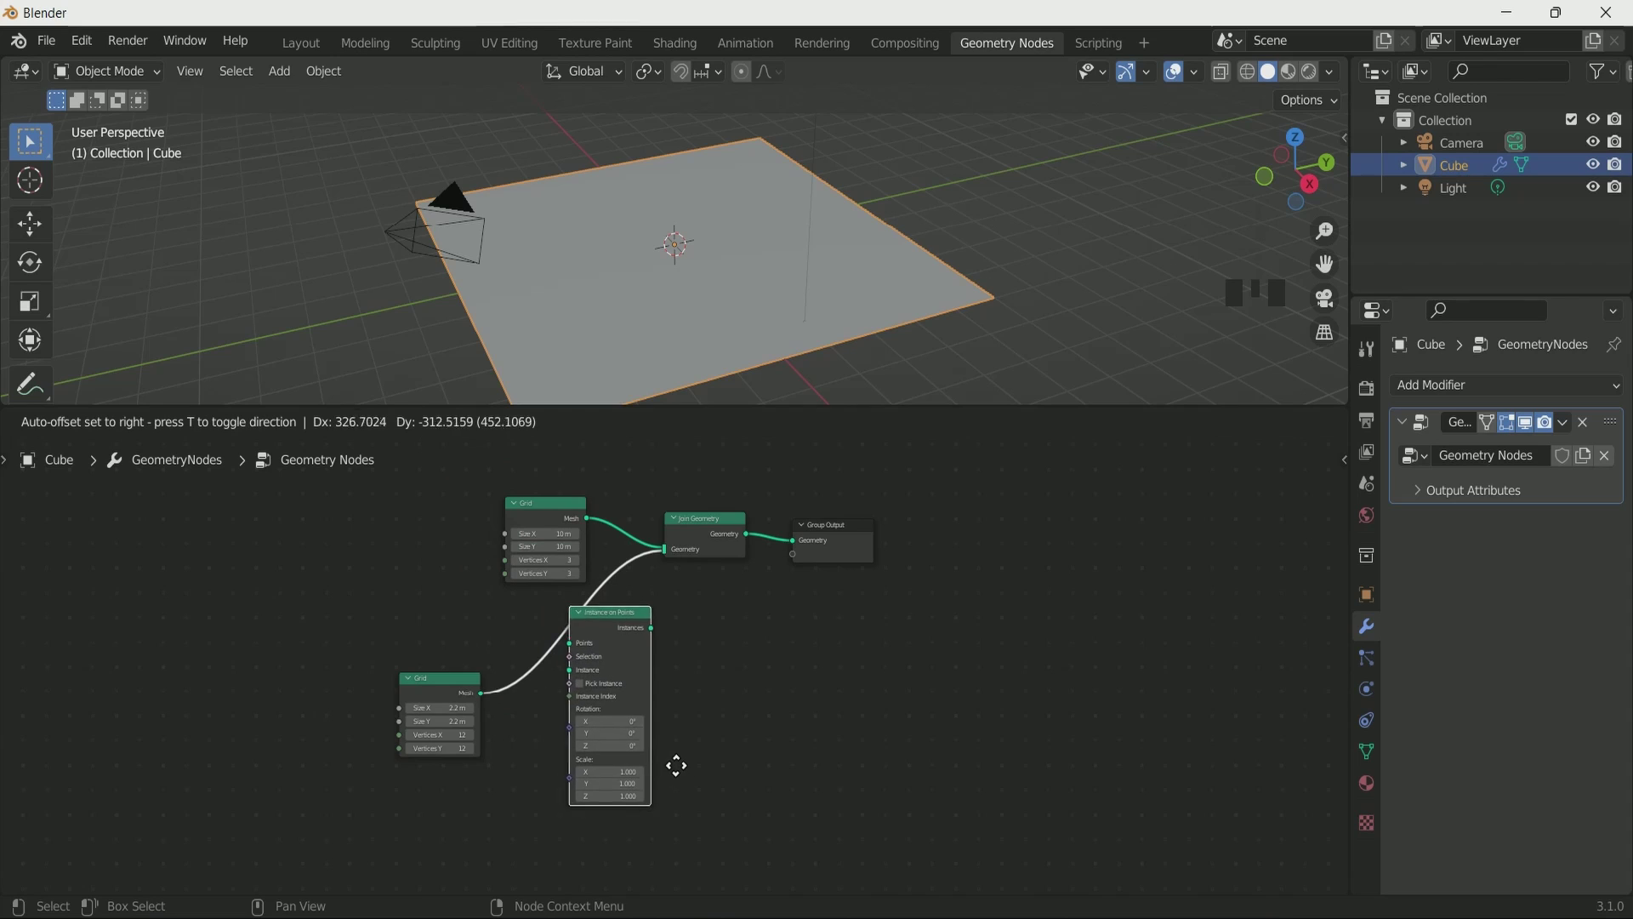
{"action": "left_click", "coordinate": [680, 771]}
{"action": "left_click_drag", "start_coordinate": [455, 705], "coordinate": [337, 669]}
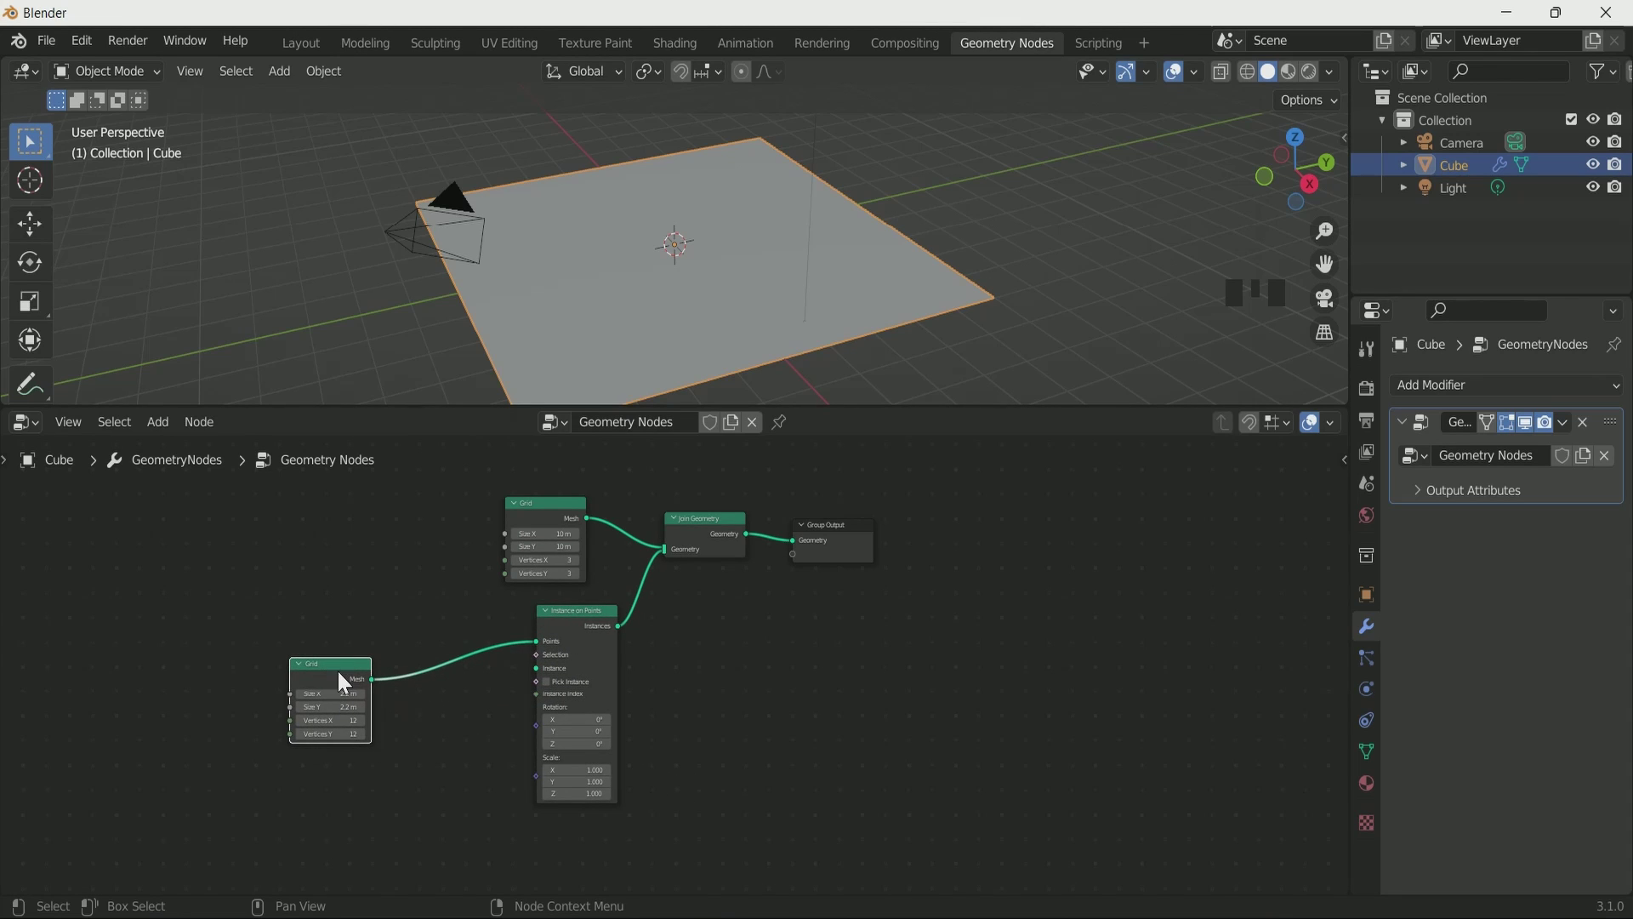
- Add a Cylinder node below the smaller Grid and connect its Mesh output to the Instance input of Instance on Points
{"action": "scroll", "coordinate": [442, 703], "scroll_direction": "up", "scroll_amount": 1}
{"action": "middle_click_drag", "start_coordinate": [445, 715], "coordinate": [676, 675]}
{"action": "key", "text": "shift+a"}
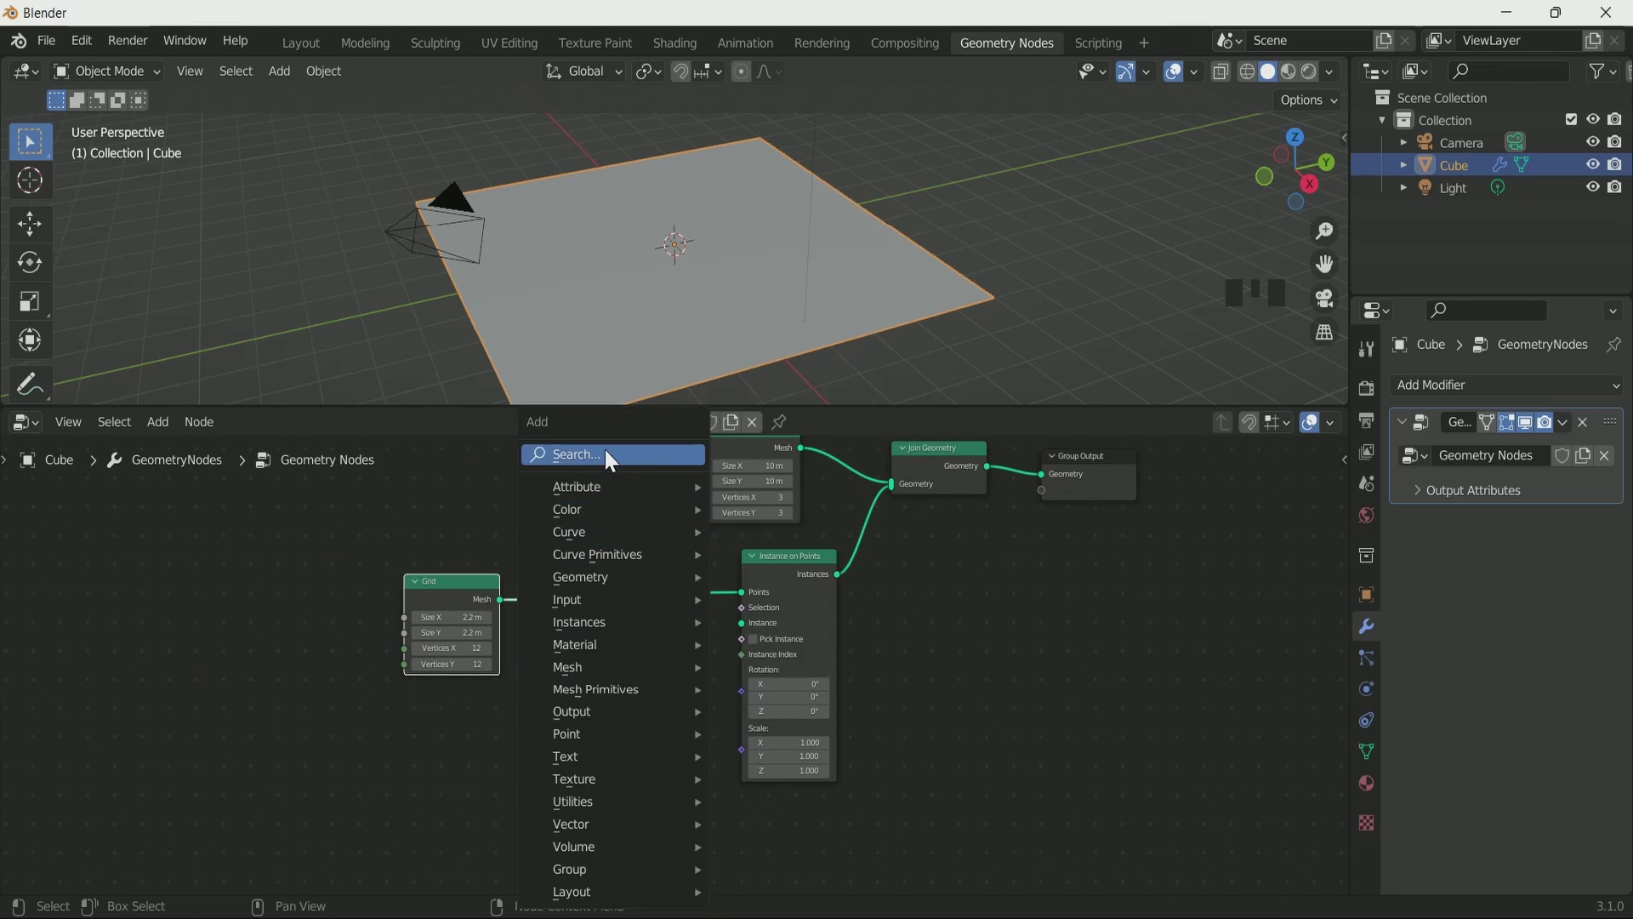
{"action": "left_click", "coordinate": [605, 451]}
{"action": "type", "text": "cyl"}
{"action": "left_click", "coordinate": [679, 491]}
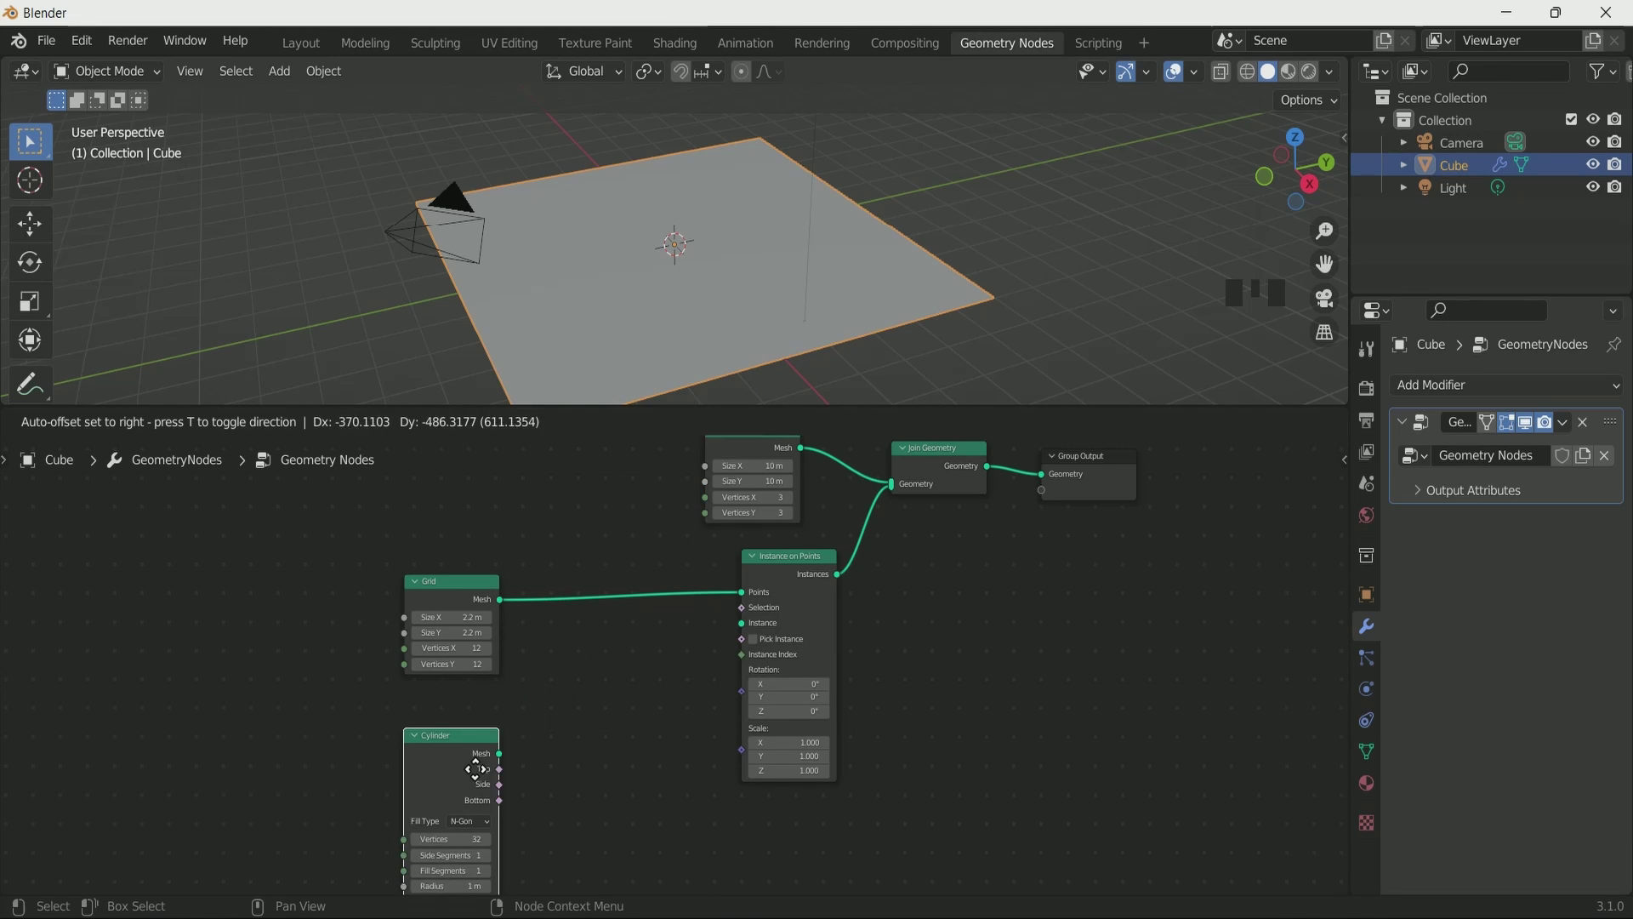
{"action": "left_click", "coordinate": [476, 733]}
{"action": "left_click_drag", "start_coordinate": [496, 717], "coordinate": [750, 622]}
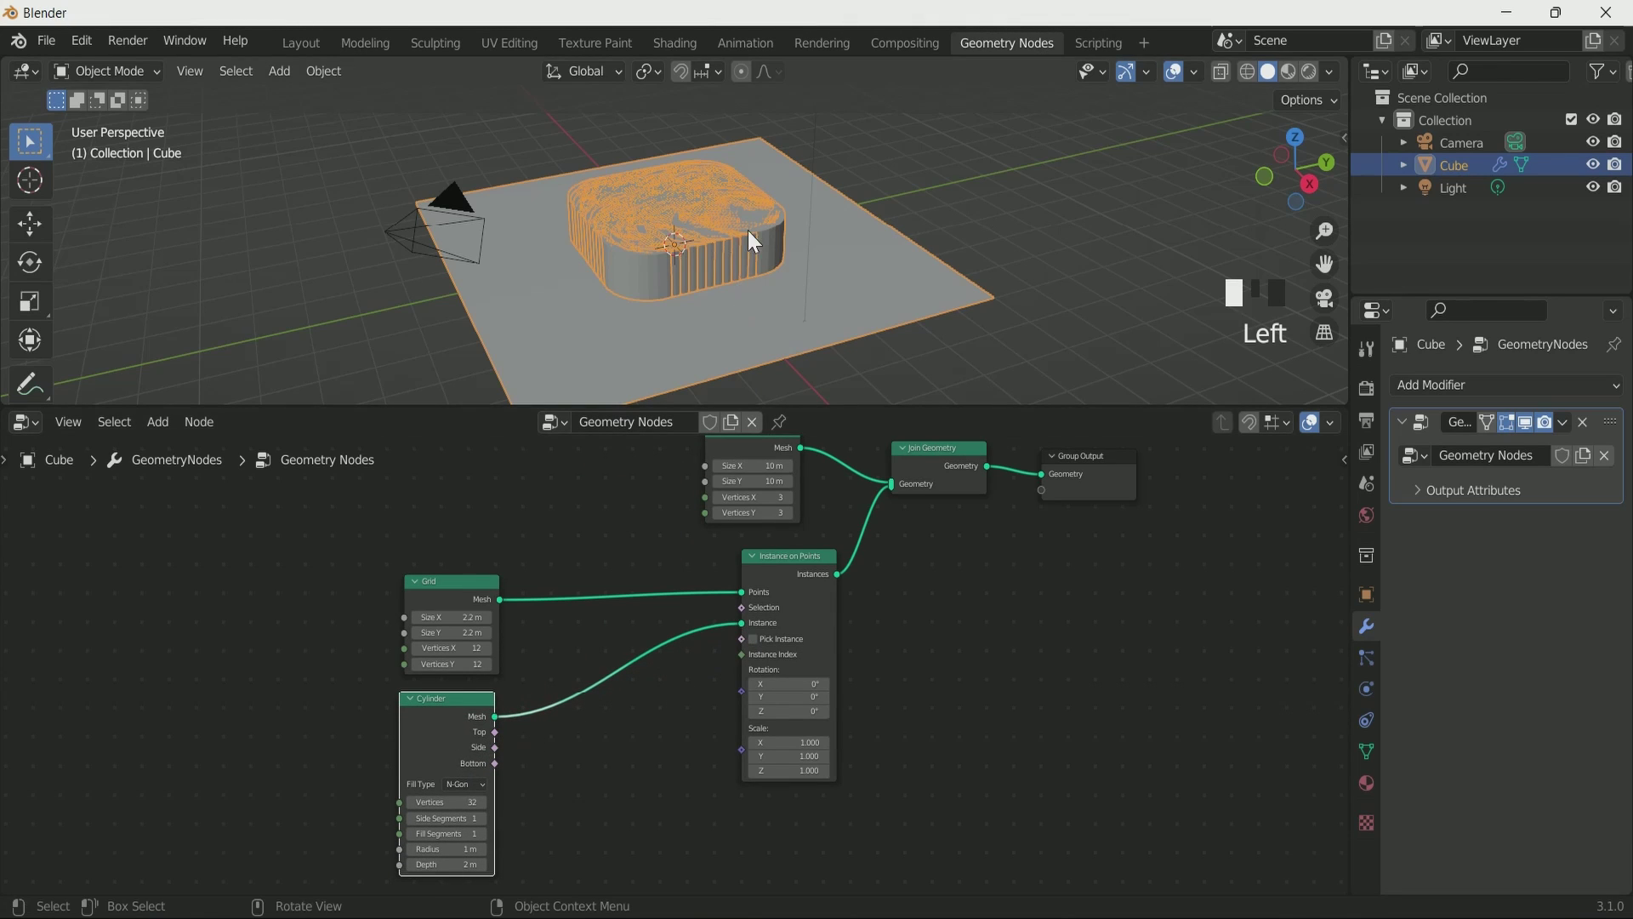
- Set the Cylinder node's Radius to 0.08 m
{"action": "middle_click_drag", "start_coordinate": [567, 752], "coordinate": [645, 627]}
{"action": "scroll", "coordinate": [647, 630], "scroll_direction": "up", "scroll_amount": 3}
{"action": "scroll", "coordinate": [658, 645], "scroll_direction": "up", "scroll_amount": 1}
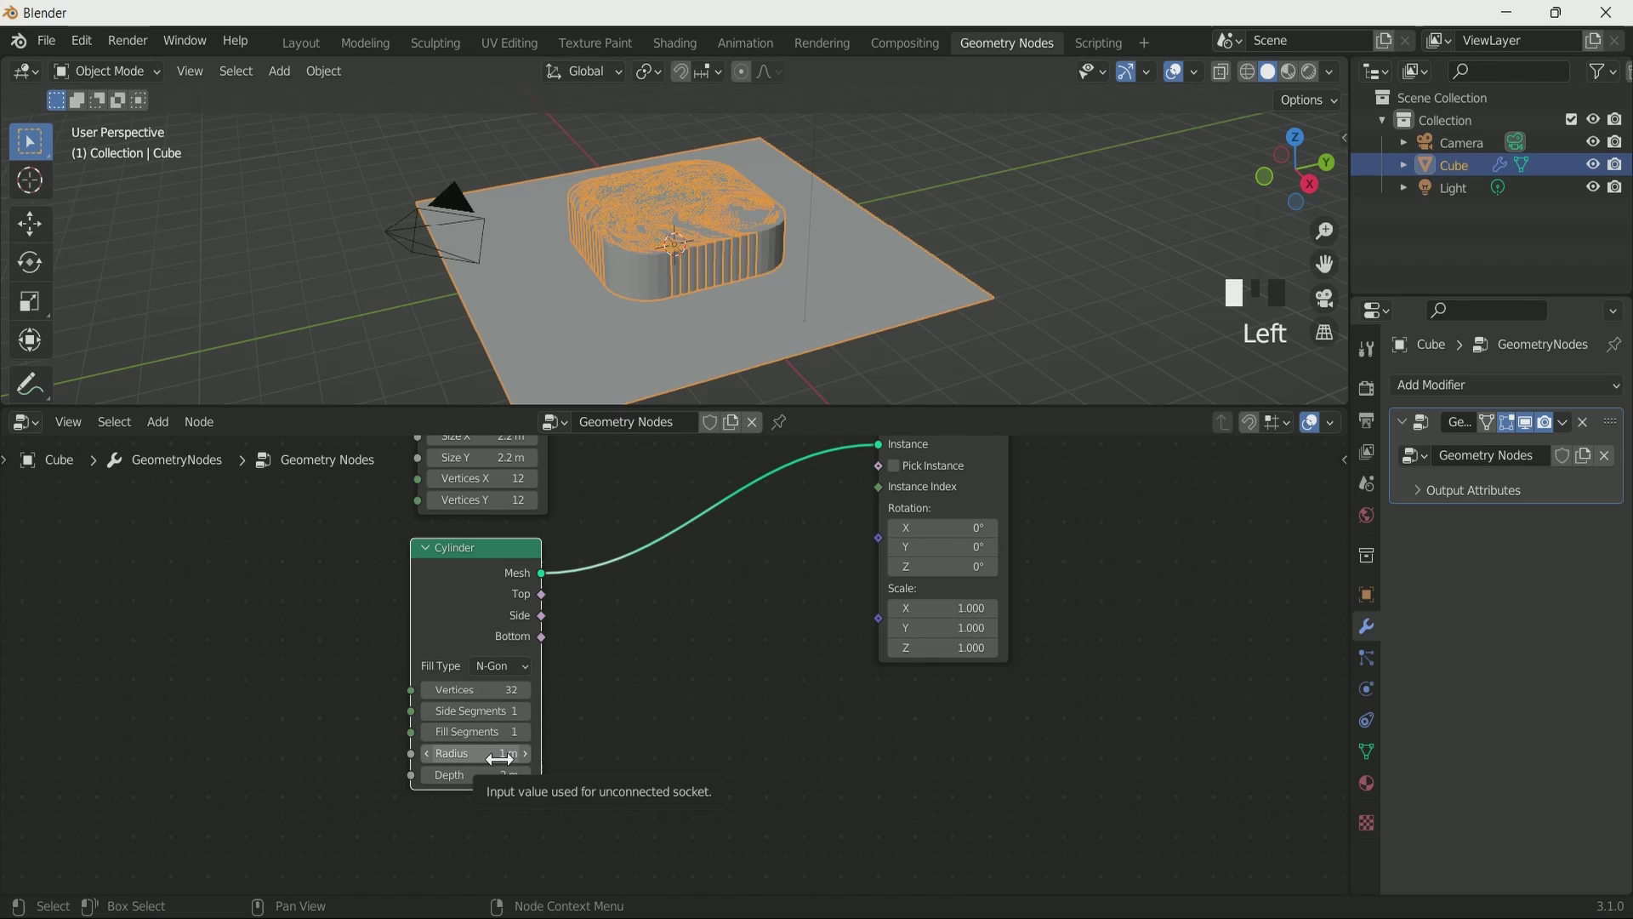
{"action": "left_click", "coordinate": [500, 758]}
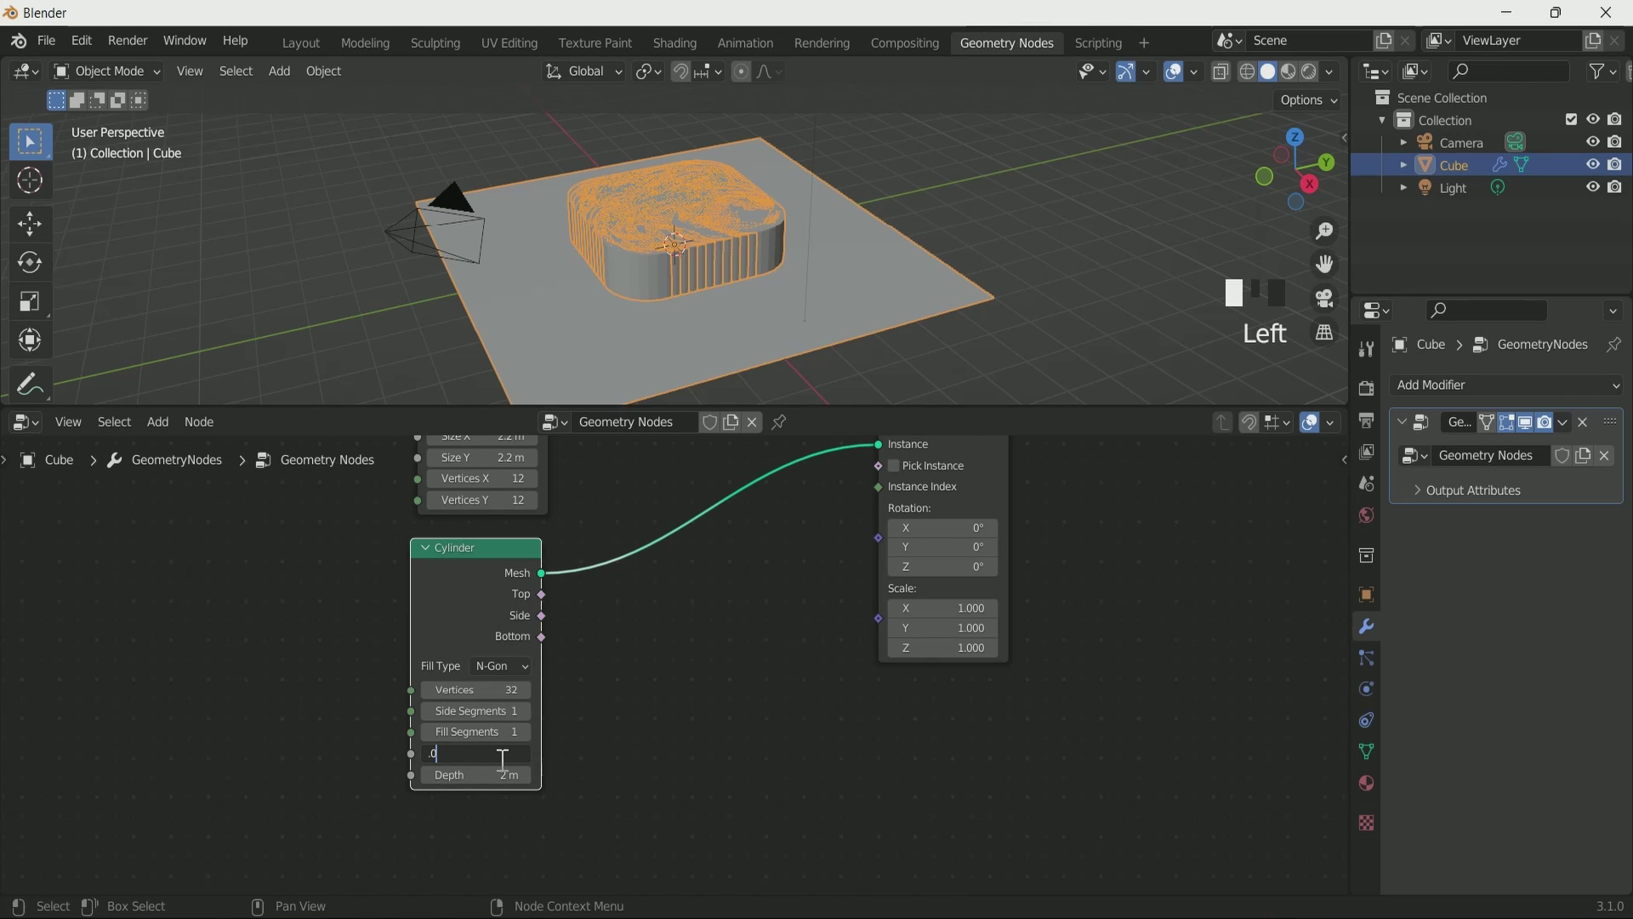
{"action": "key", "text": "Return"}
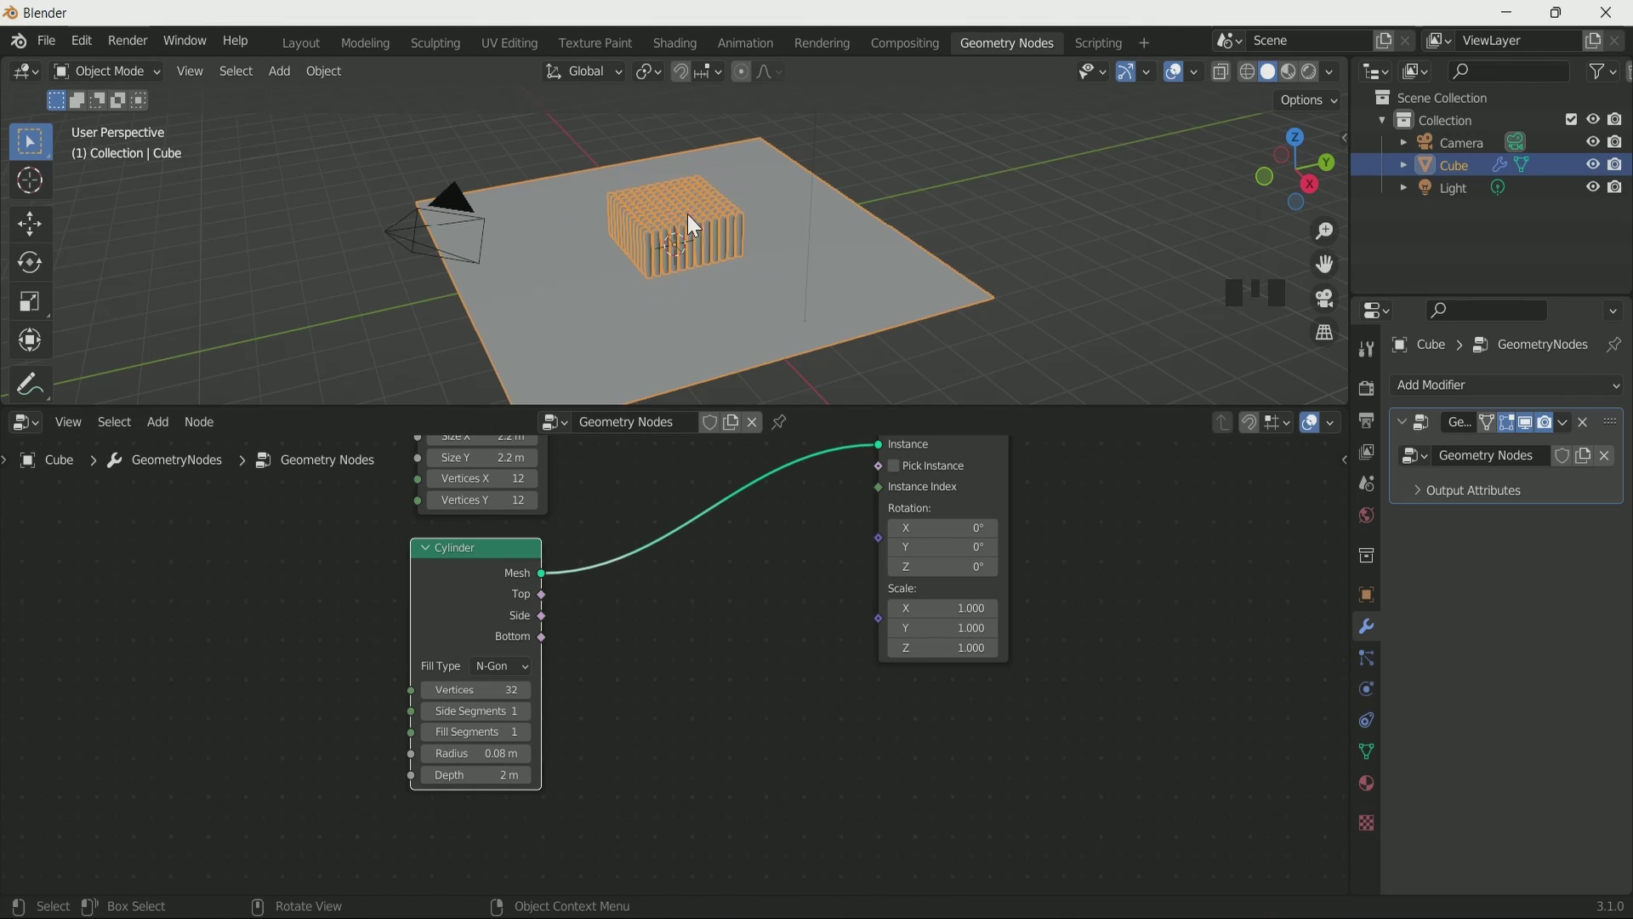
- Set the Cylinder node's Depth to 0.6 m
{"action": "scroll", "coordinate": [669, 242], "scroll_direction": "up", "scroll_amount": 6}
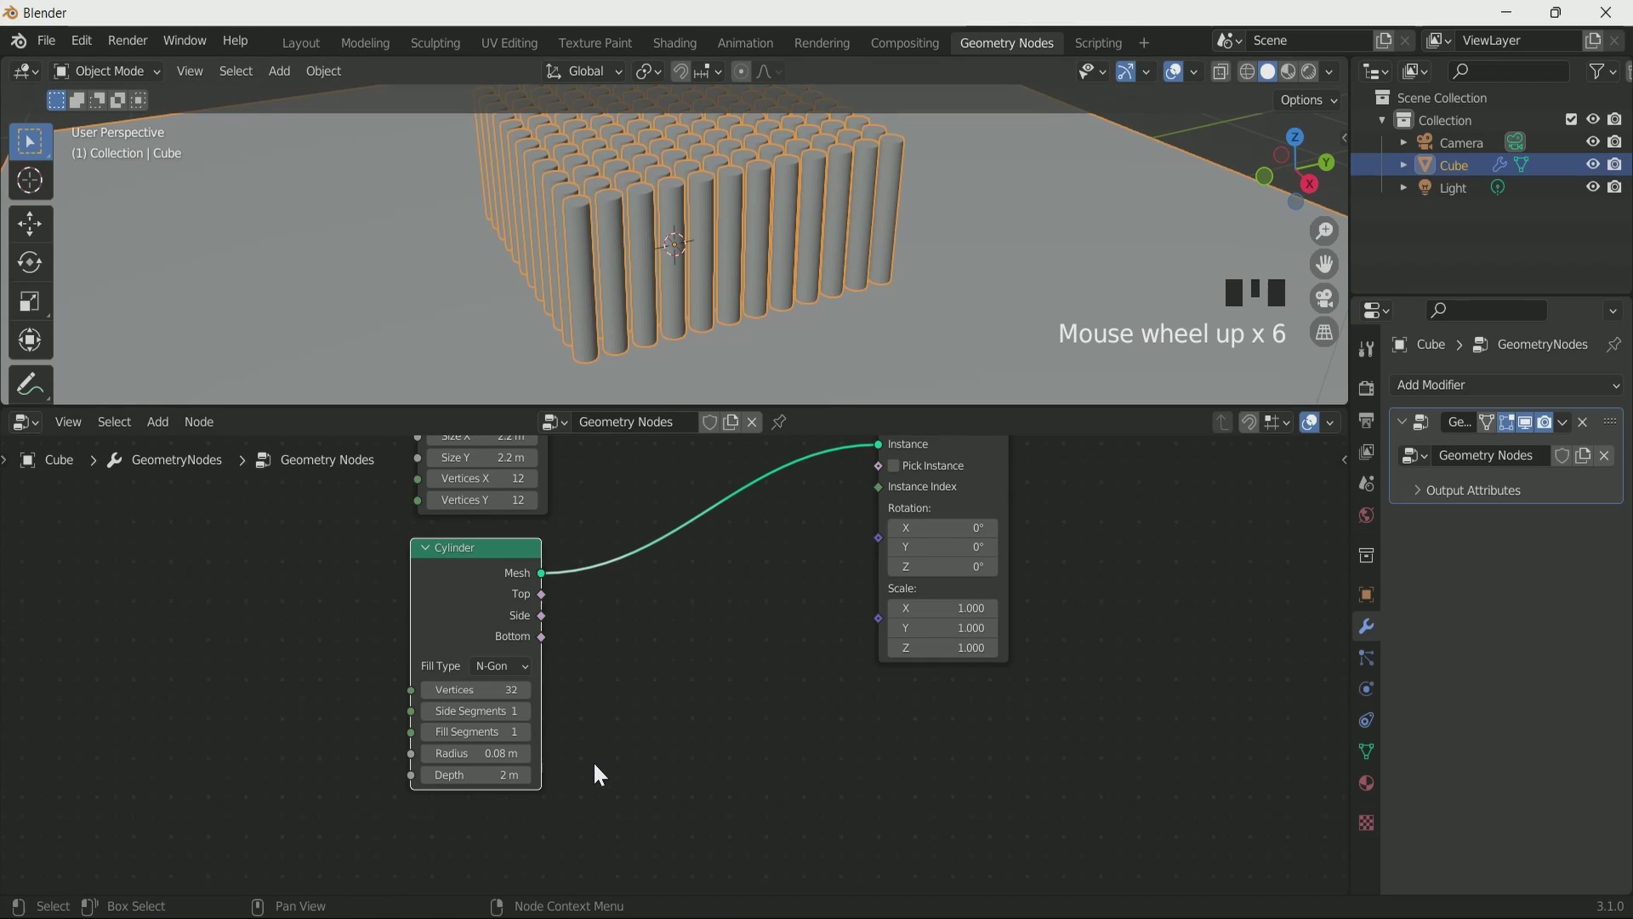
{"action": "left_click", "coordinate": [486, 776]}
{"action": "type", "text": "0.6"}
{"action": "key", "text": "Return"}
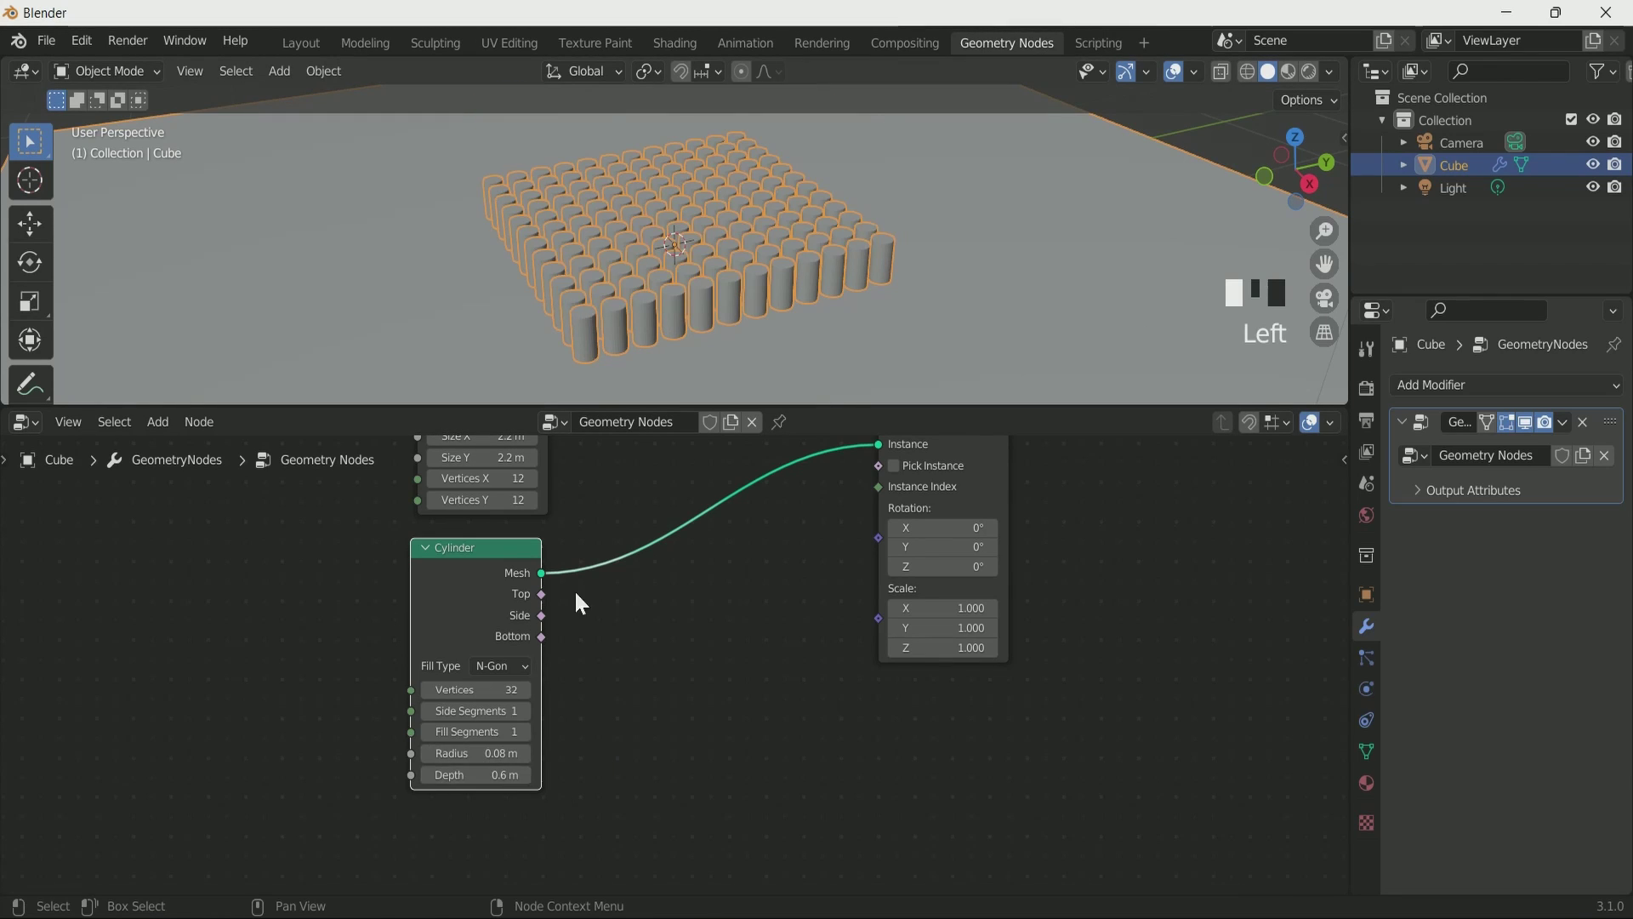
- Insert a Transform node on the link between the Cylinder and Instance on Points
{"action": "middle_click_drag", "start_coordinate": [737, 313], "coordinate": [720, 257]}
{"action": "scroll", "coordinate": [730, 581], "scroll_direction": "down", "scroll_amount": 1}
{"action": "key", "text": "shift+a"}
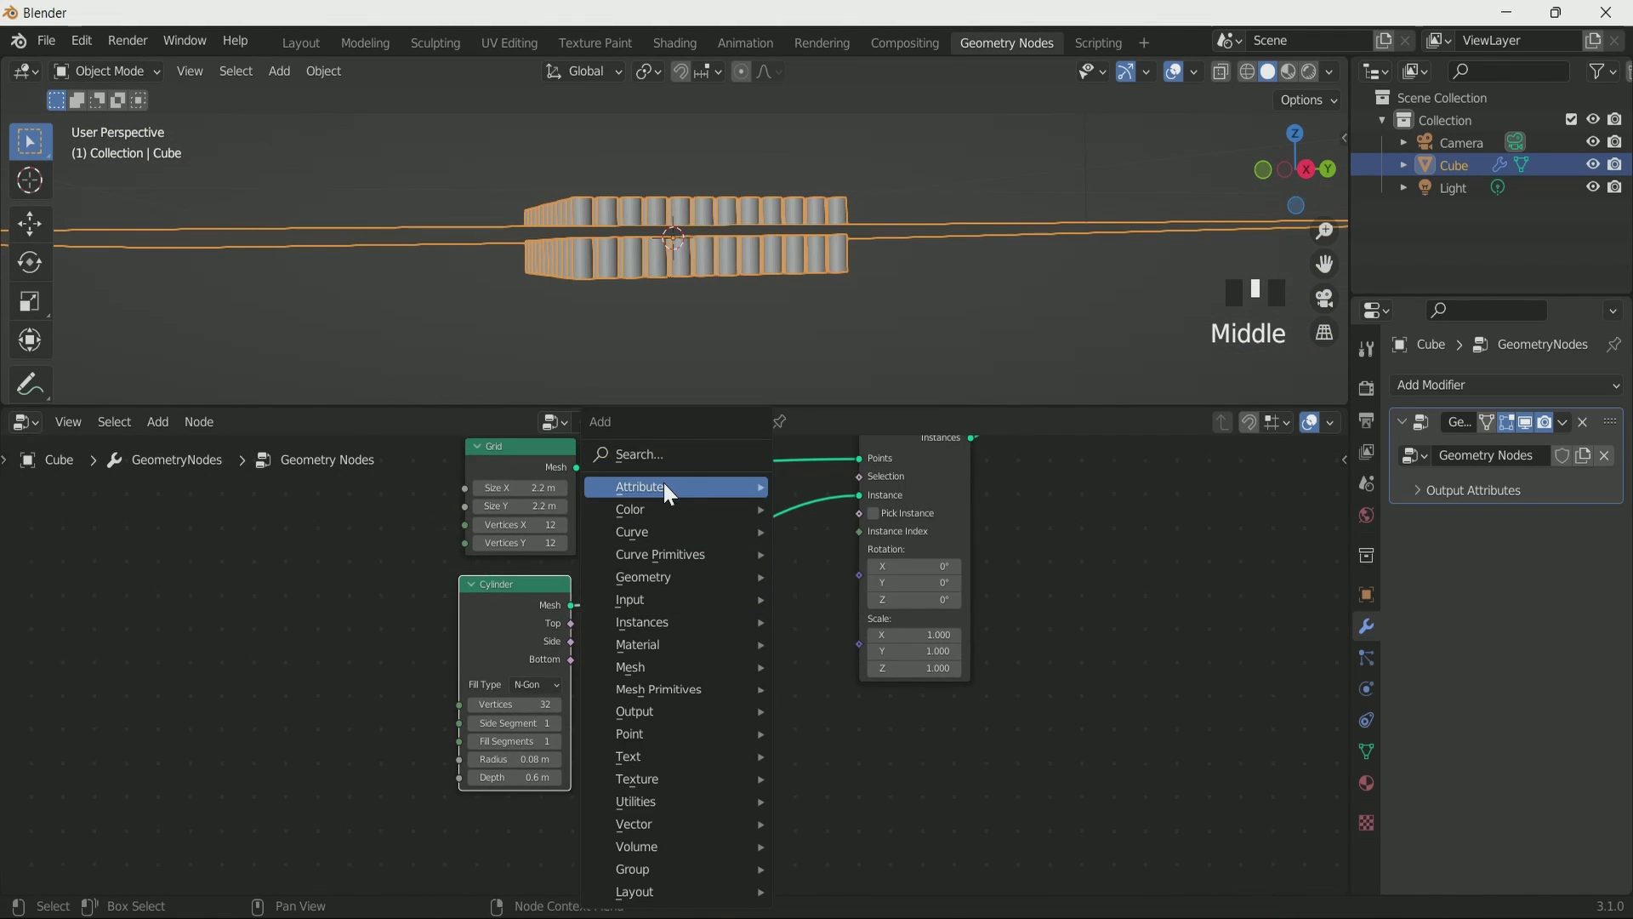
{"action": "left_click", "coordinate": [683, 448]}
{"action": "type", "text": "tra"}
{"action": "key", "text": "Return"}
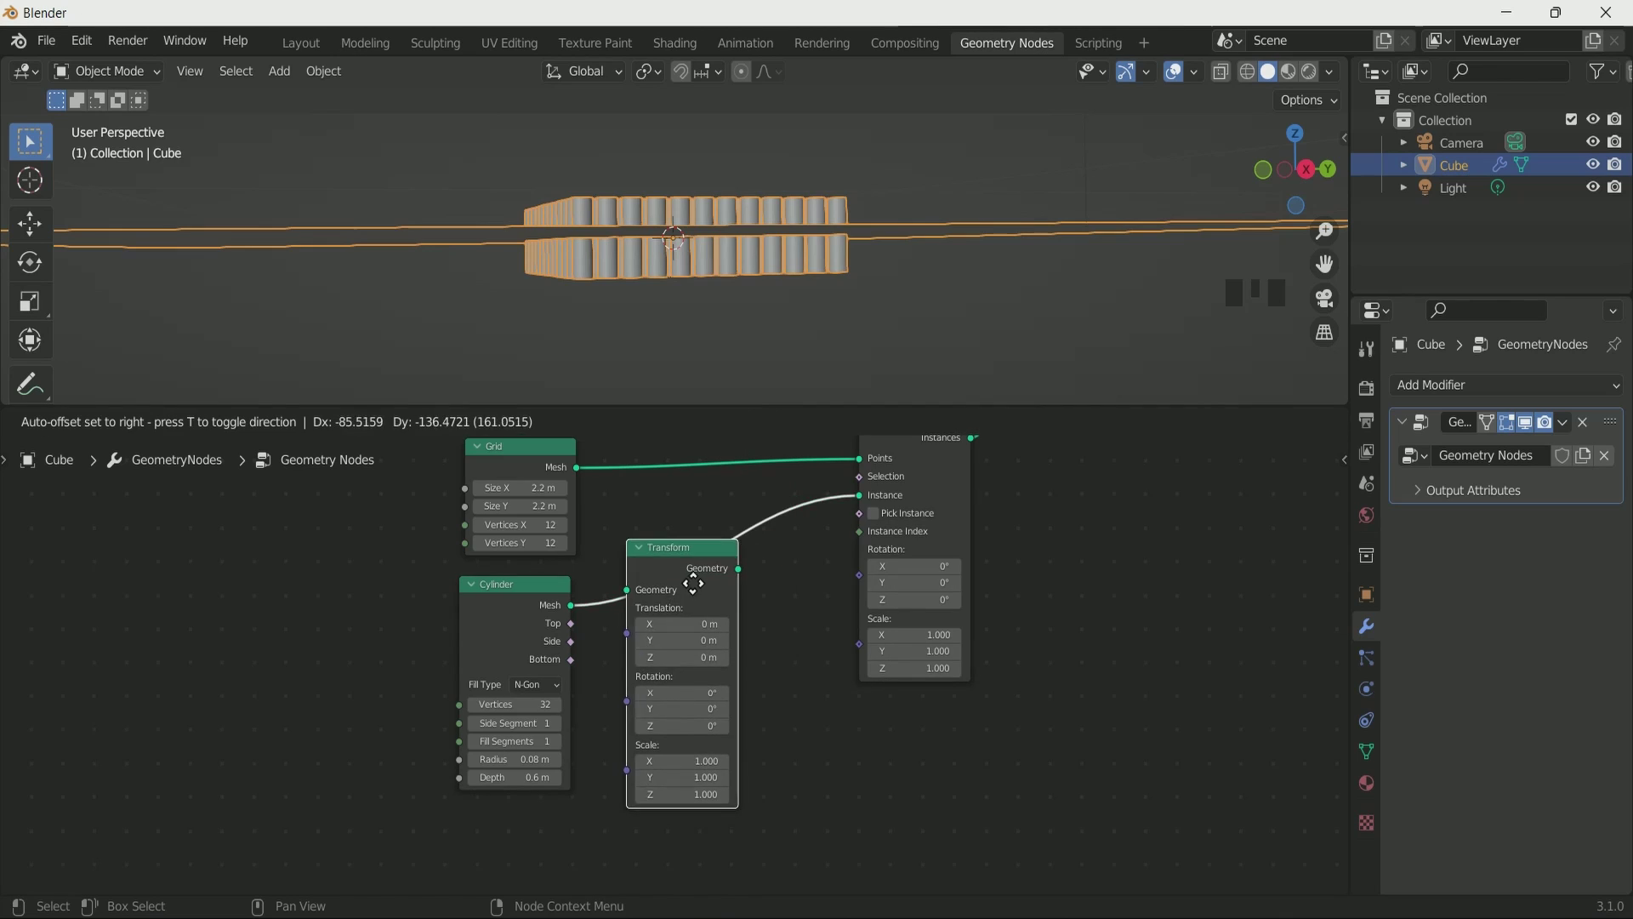
{"action": "left_click", "coordinate": [781, 722]}
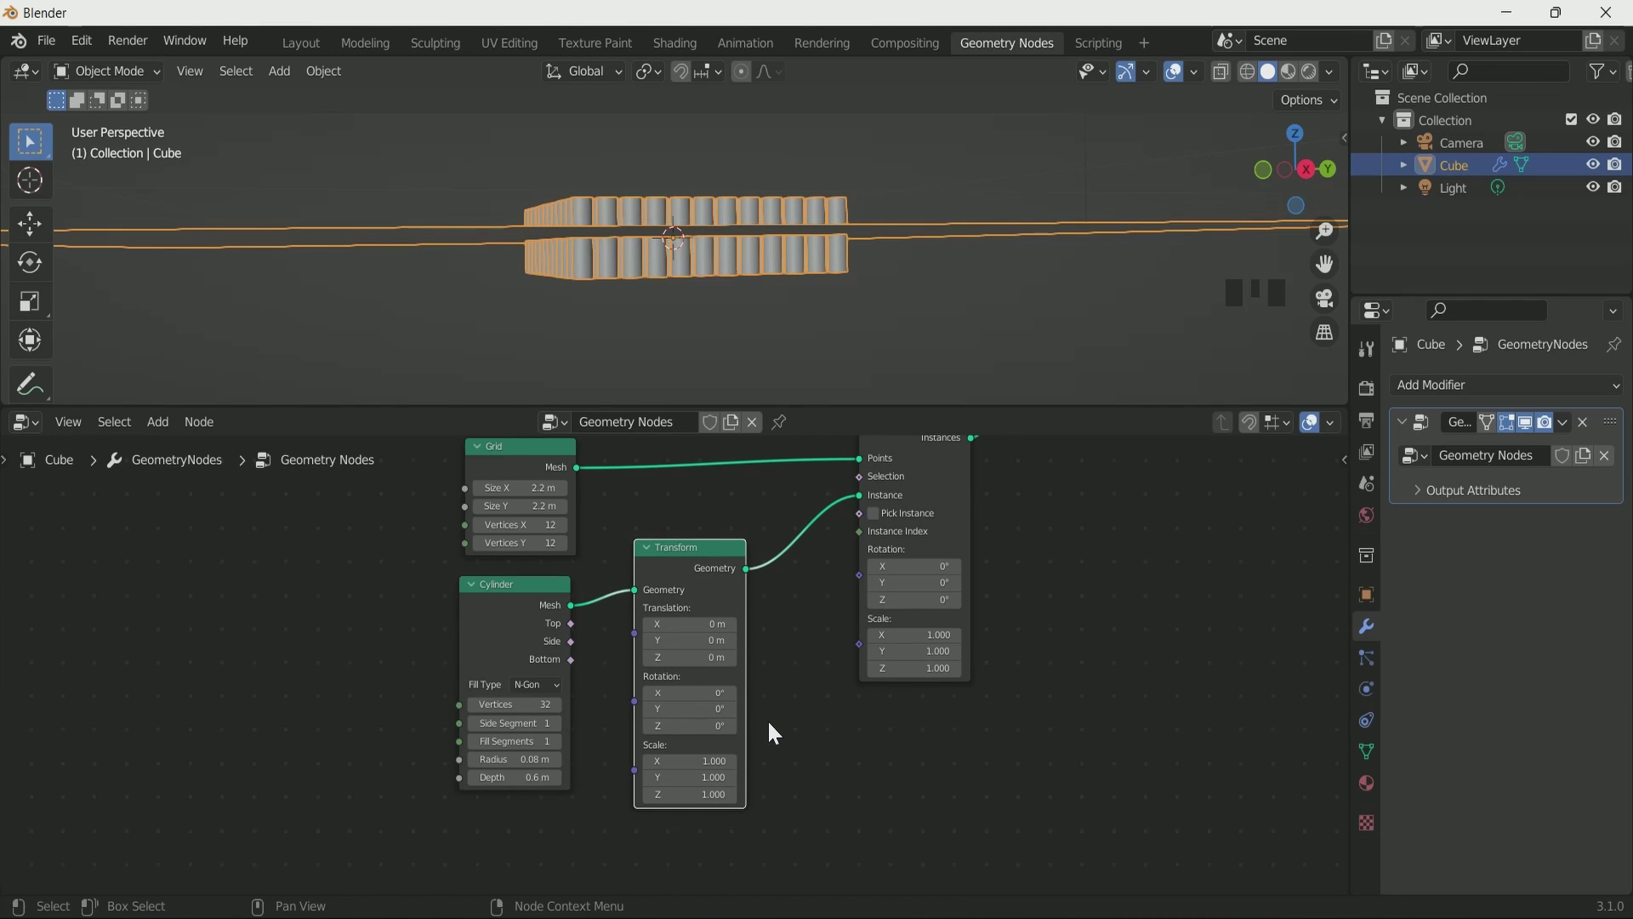
- Set the Transform node's Z translation to 0.3 m to raise the cylinders onto the ground plane
{"action": "left_click", "coordinate": [733, 660]}
{"action": "left_click", "coordinate": [732, 660]}
{"action": "left_click", "coordinate": [732, 660]}
{"action": "middle_click_drag", "start_coordinate": [713, 241], "coordinate": [602, 237]}
{"action": "scroll", "coordinate": [769, 310], "scroll_direction": "up", "scroll_amount": 8}
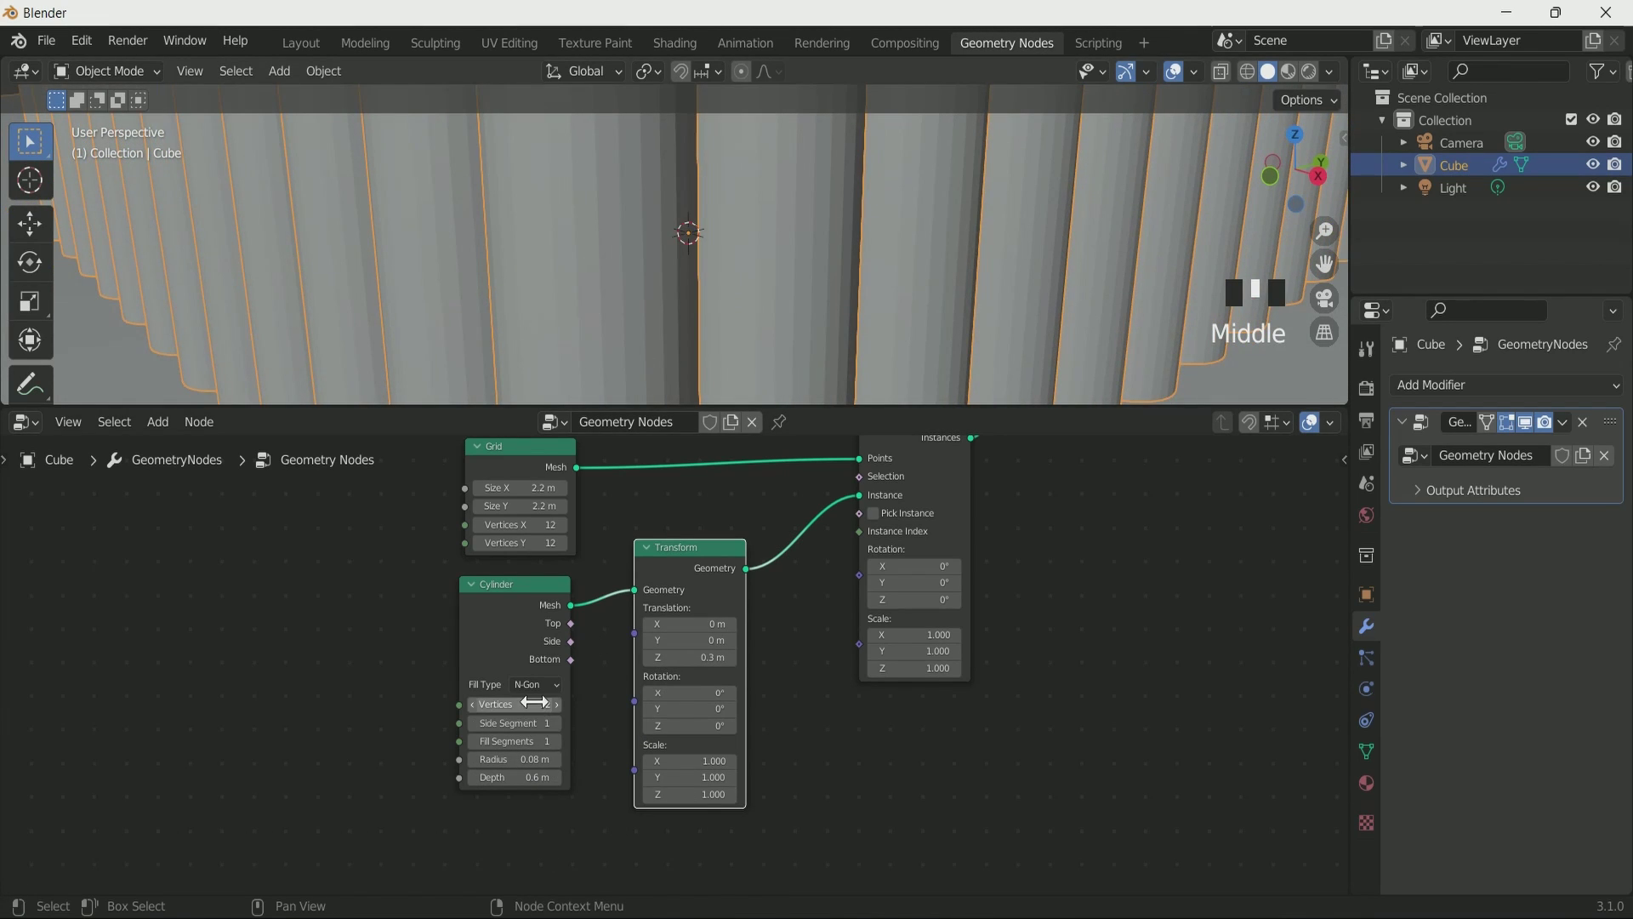
- Set the Cylinder node's Vertices to 79 to smooth the instanced cylinders
{"action": "left_click_drag", "start_coordinate": [519, 705], "coordinate": [579, 704]}
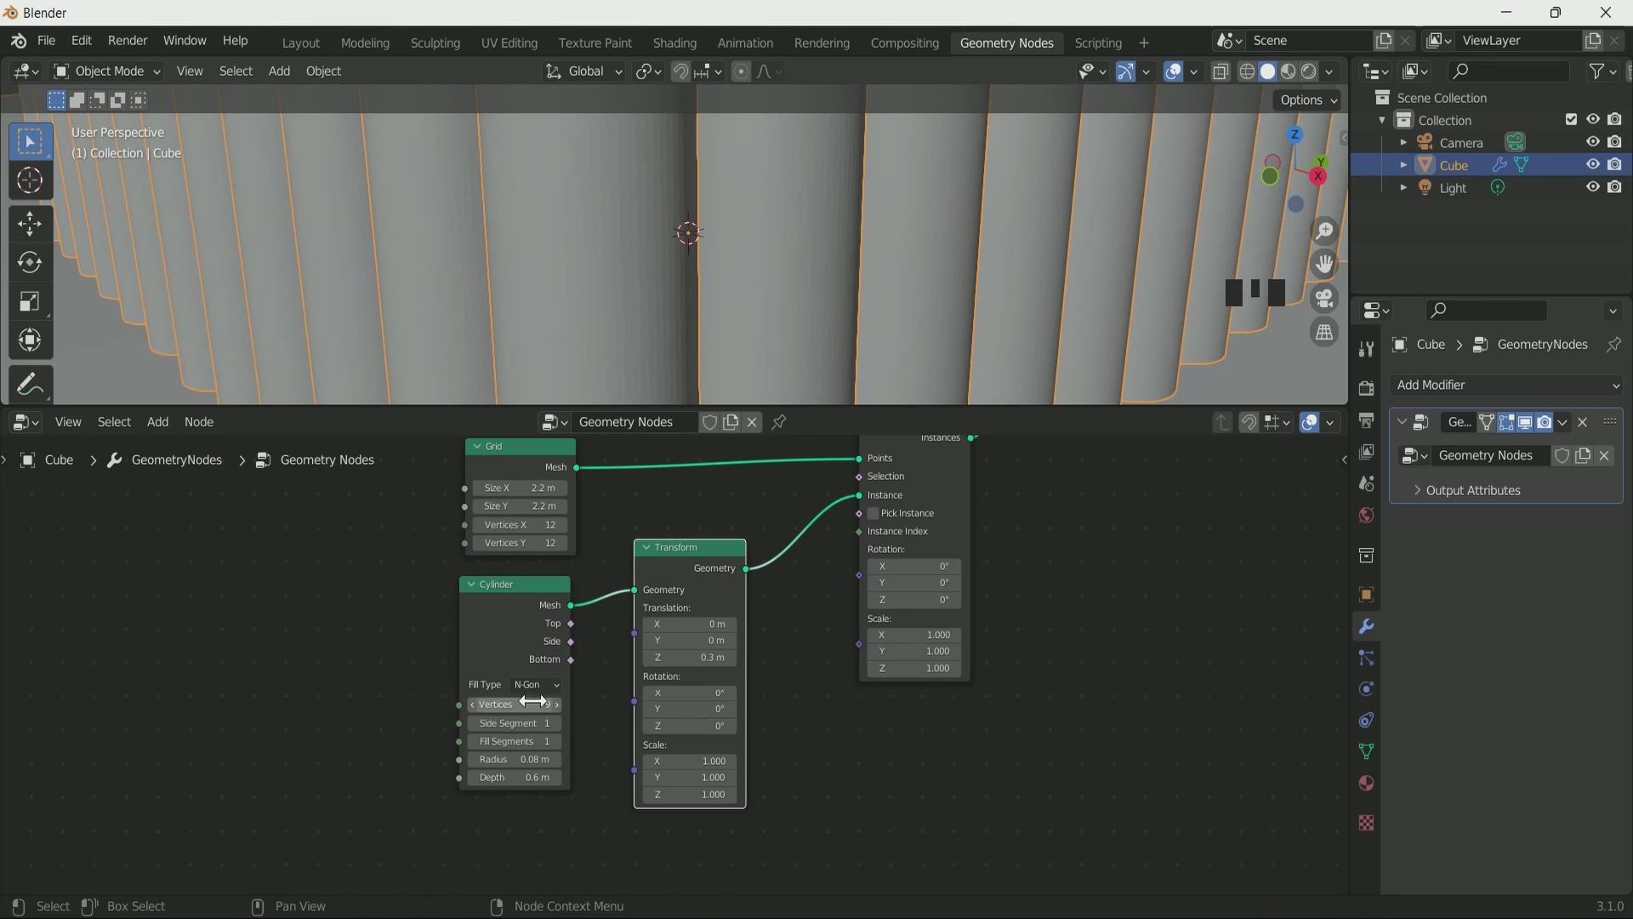
{"action": "scroll", "coordinate": [662, 308], "scroll_direction": "up", "scroll_amount": 3}
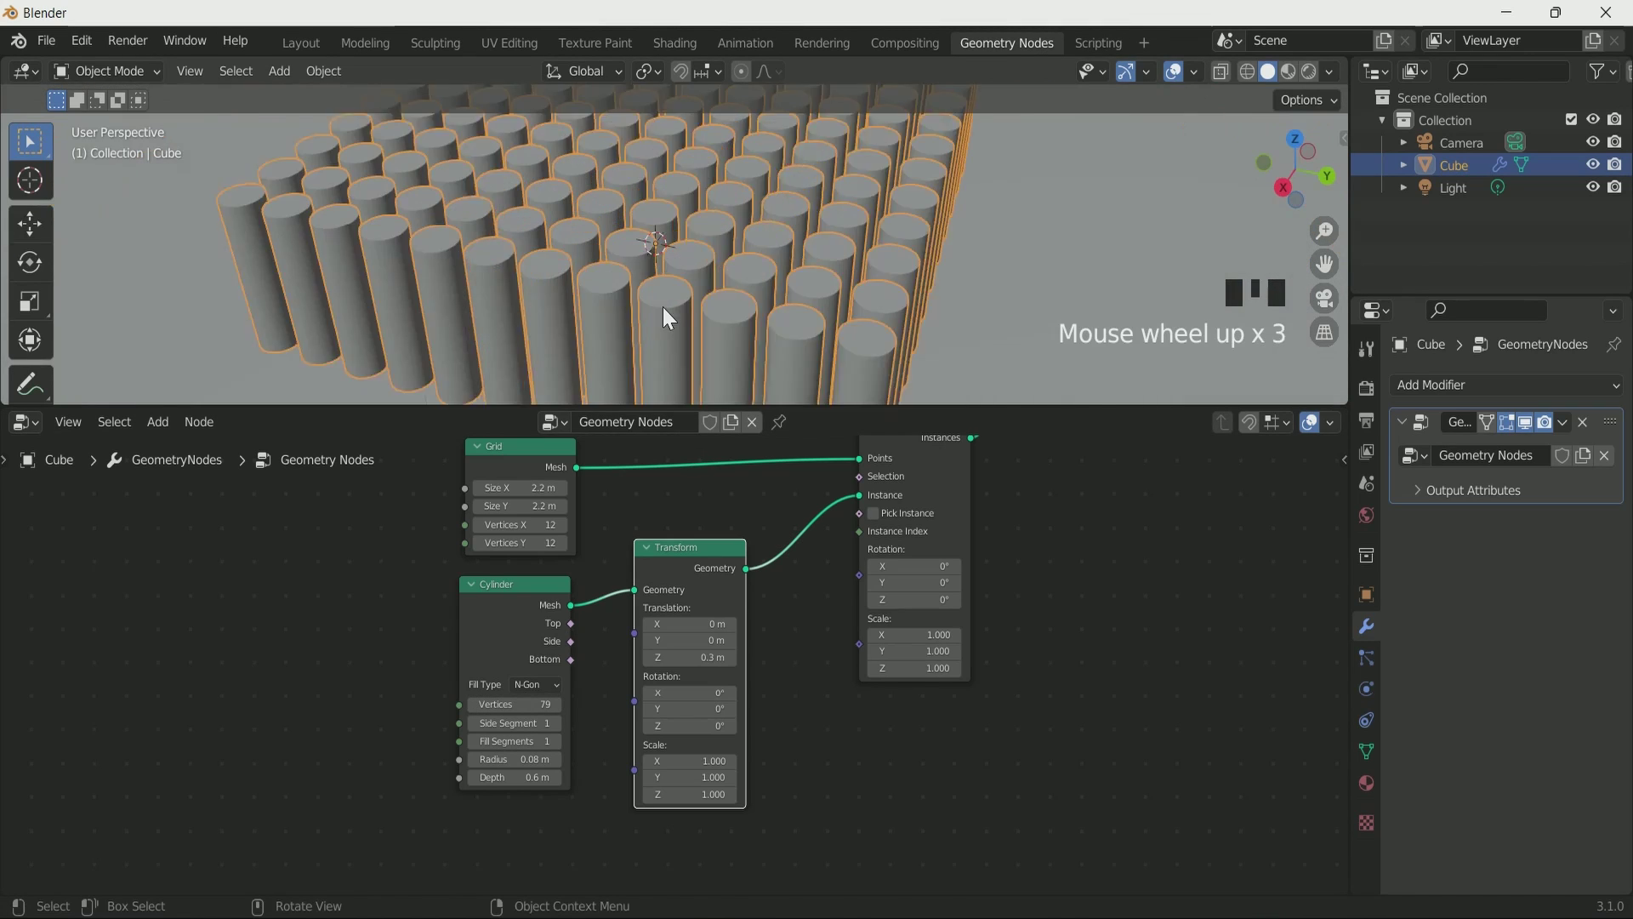
{"action": "middle_click_drag", "start_coordinate": [662, 308], "coordinate": [599, 276]}
{"action": "scroll", "coordinate": [599, 276], "scroll_direction": "down", "scroll_amount": 4}
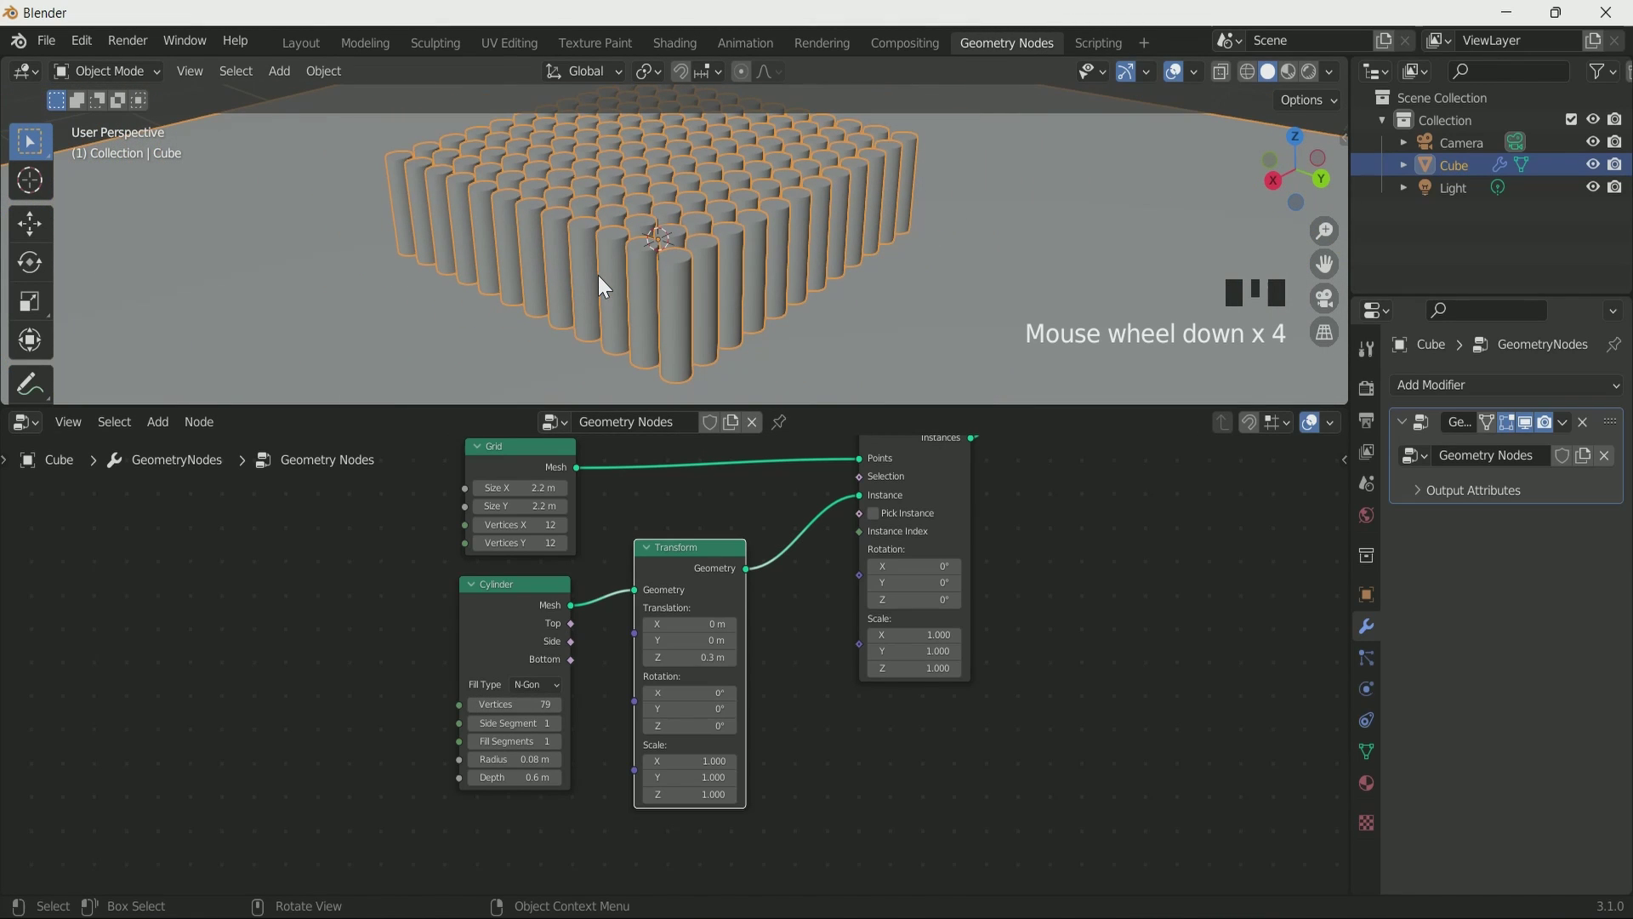
- Add a Geometry Proximity node below the Cylinder node
{"action": "scroll", "coordinate": [795, 645], "scroll_direction": "down", "scroll_amount": 2}
{"action": "left_click_drag", "start_coordinate": [842, 496], "coordinate": [854, 568]}
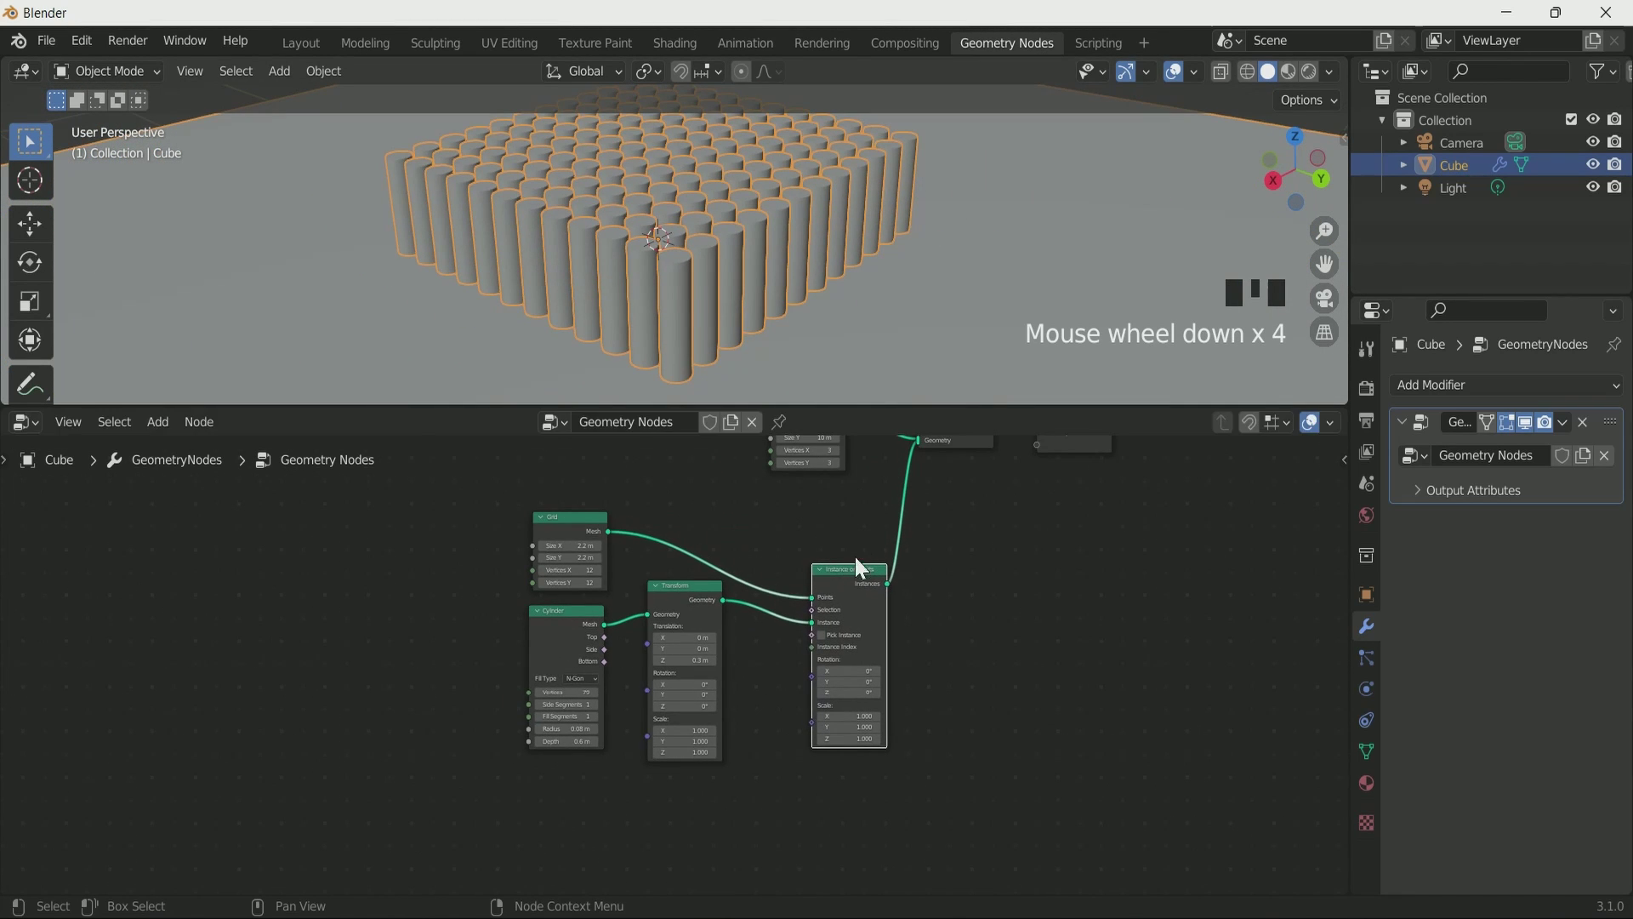
{"action": "scroll", "coordinate": [741, 318], "scroll_direction": "down", "scroll_amount": 5}
{"action": "middle_click_drag", "start_coordinate": [742, 319], "coordinate": [713, 282]}
{"action": "key", "text": "shift+a"}
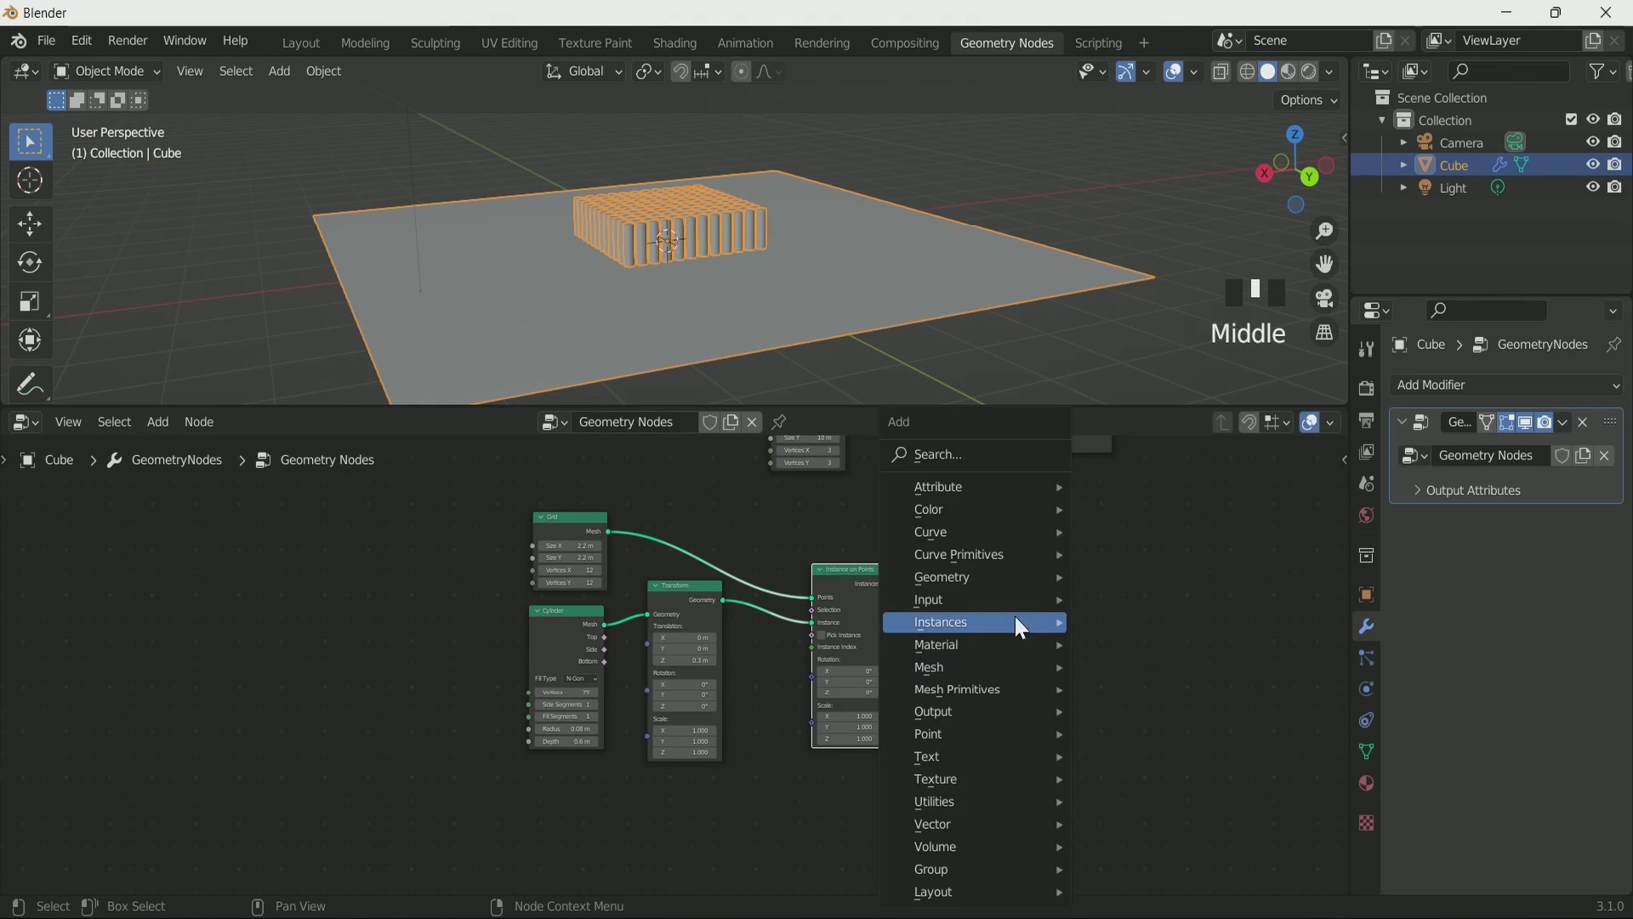
{"action": "left_click", "coordinate": [967, 449]}
{"action": "type", "text": "pro"}
{"action": "key", "text": "Return"}
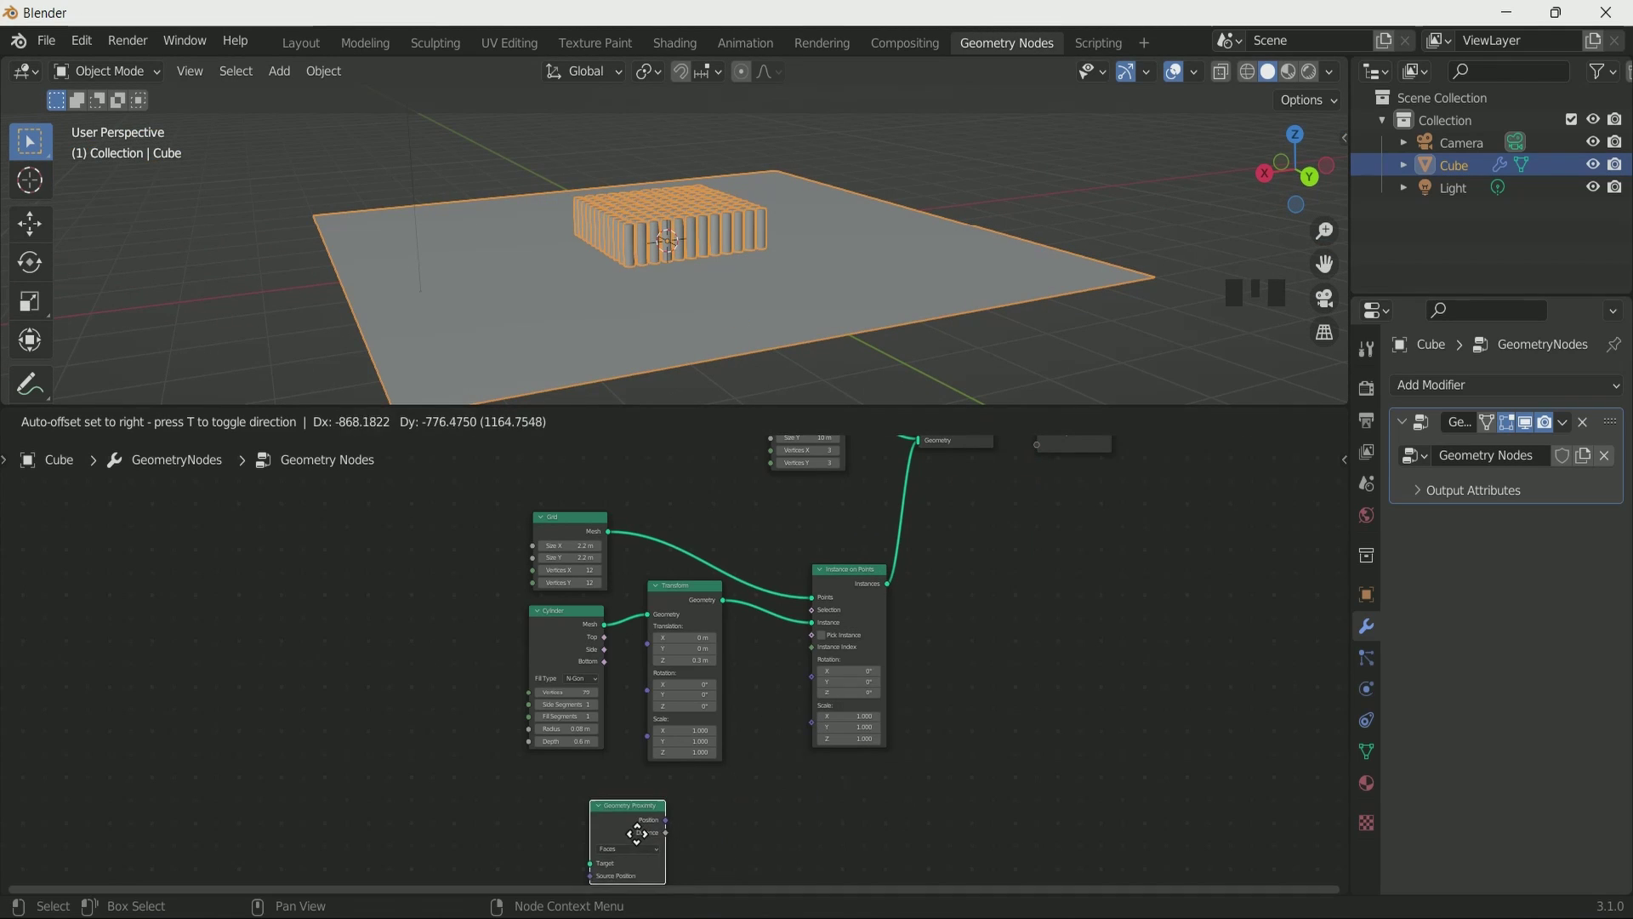
{"action": "left_click", "coordinate": [583, 820]}
{"action": "middle_click_drag", "start_coordinate": [758, 791], "coordinate": [776, 678]}
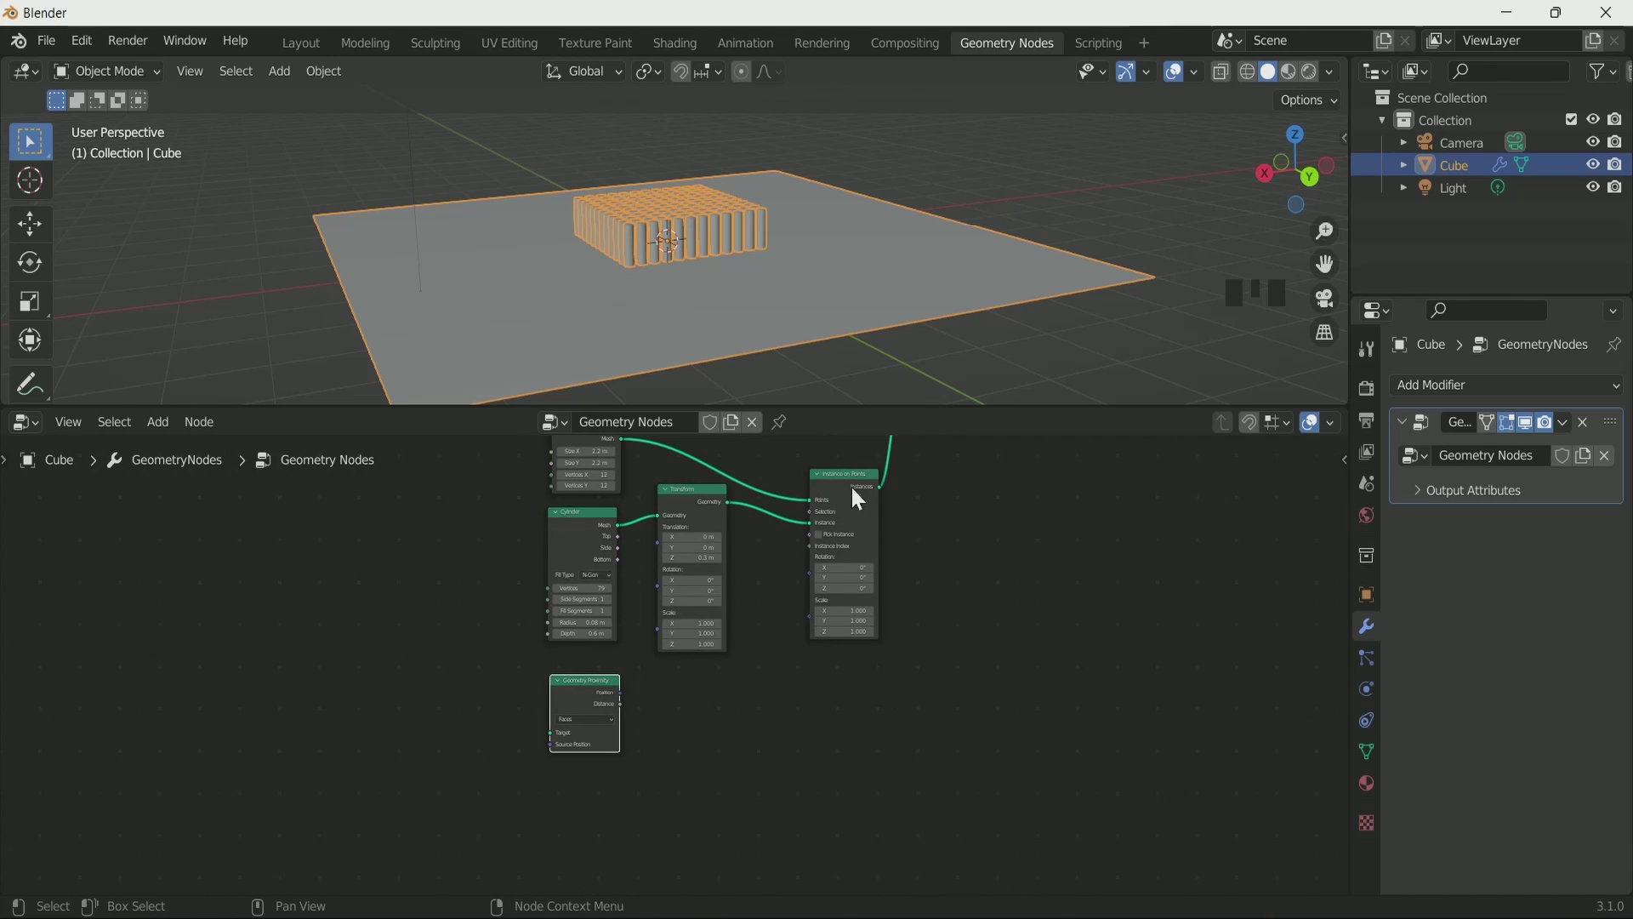
- Connect the Geometry Proximity Distance output to the Scale input of Instance on Points and spread the two nodes apart
{"action": "scroll", "coordinate": [900, 521], "scroll_direction": "up", "scroll_amount": 1}
{"action": "middle_click_drag", "start_coordinate": [900, 522], "coordinate": [979, 590]}
{"action": "scroll", "coordinate": [985, 645], "scroll_direction": "down", "scroll_amount": 1}
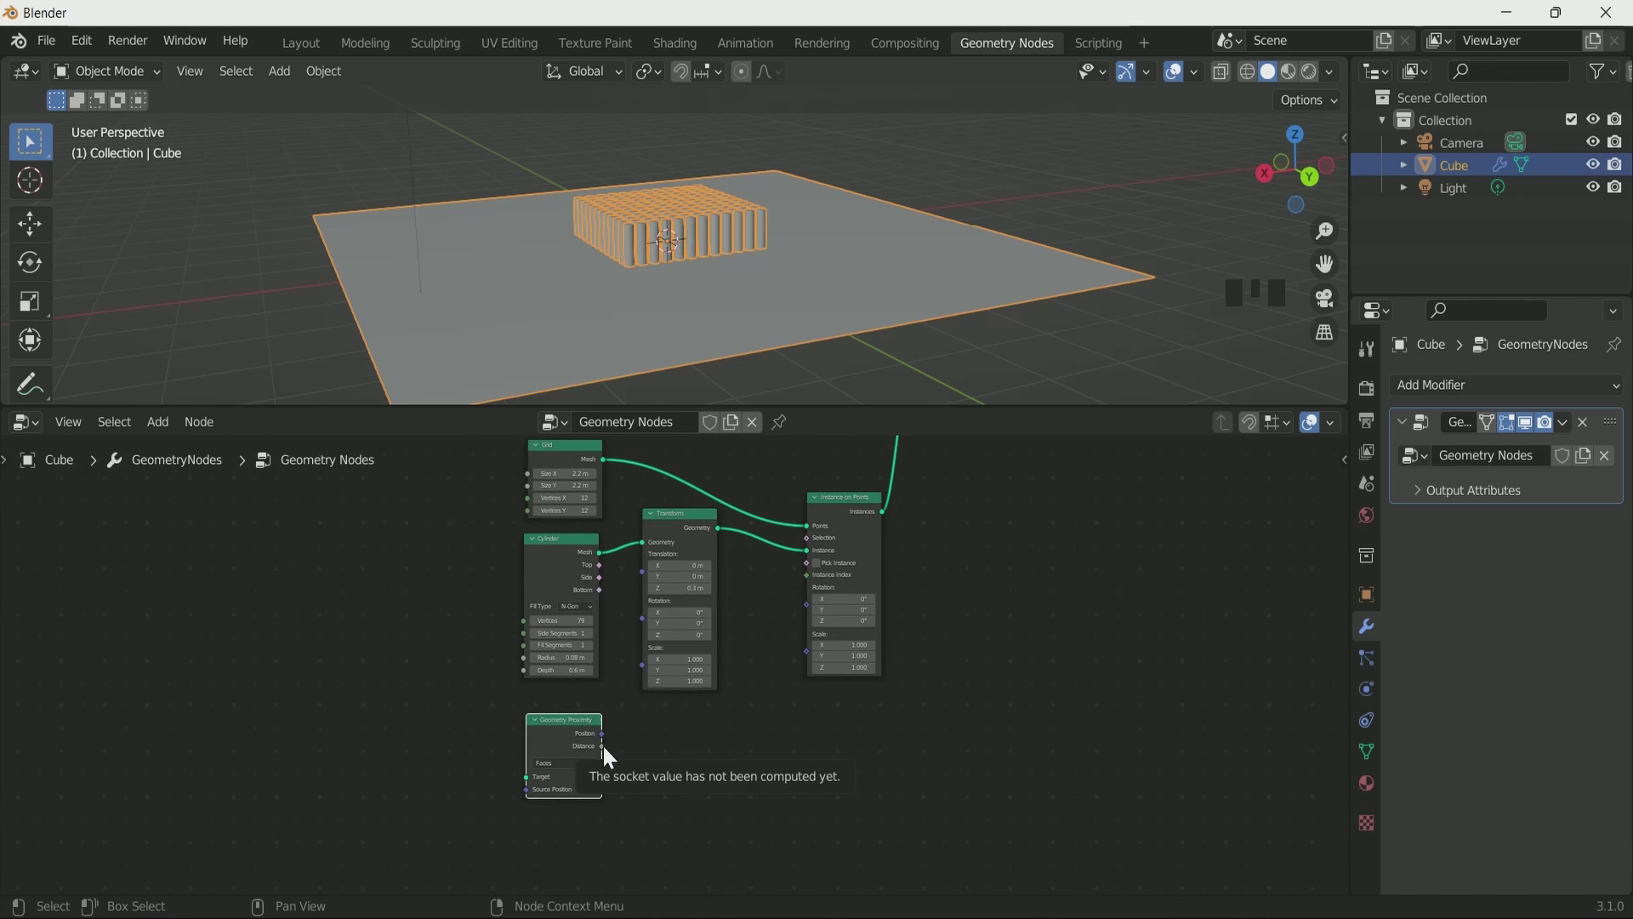
{"action": "left_click_drag", "start_coordinate": [602, 743], "coordinate": [807, 635]}
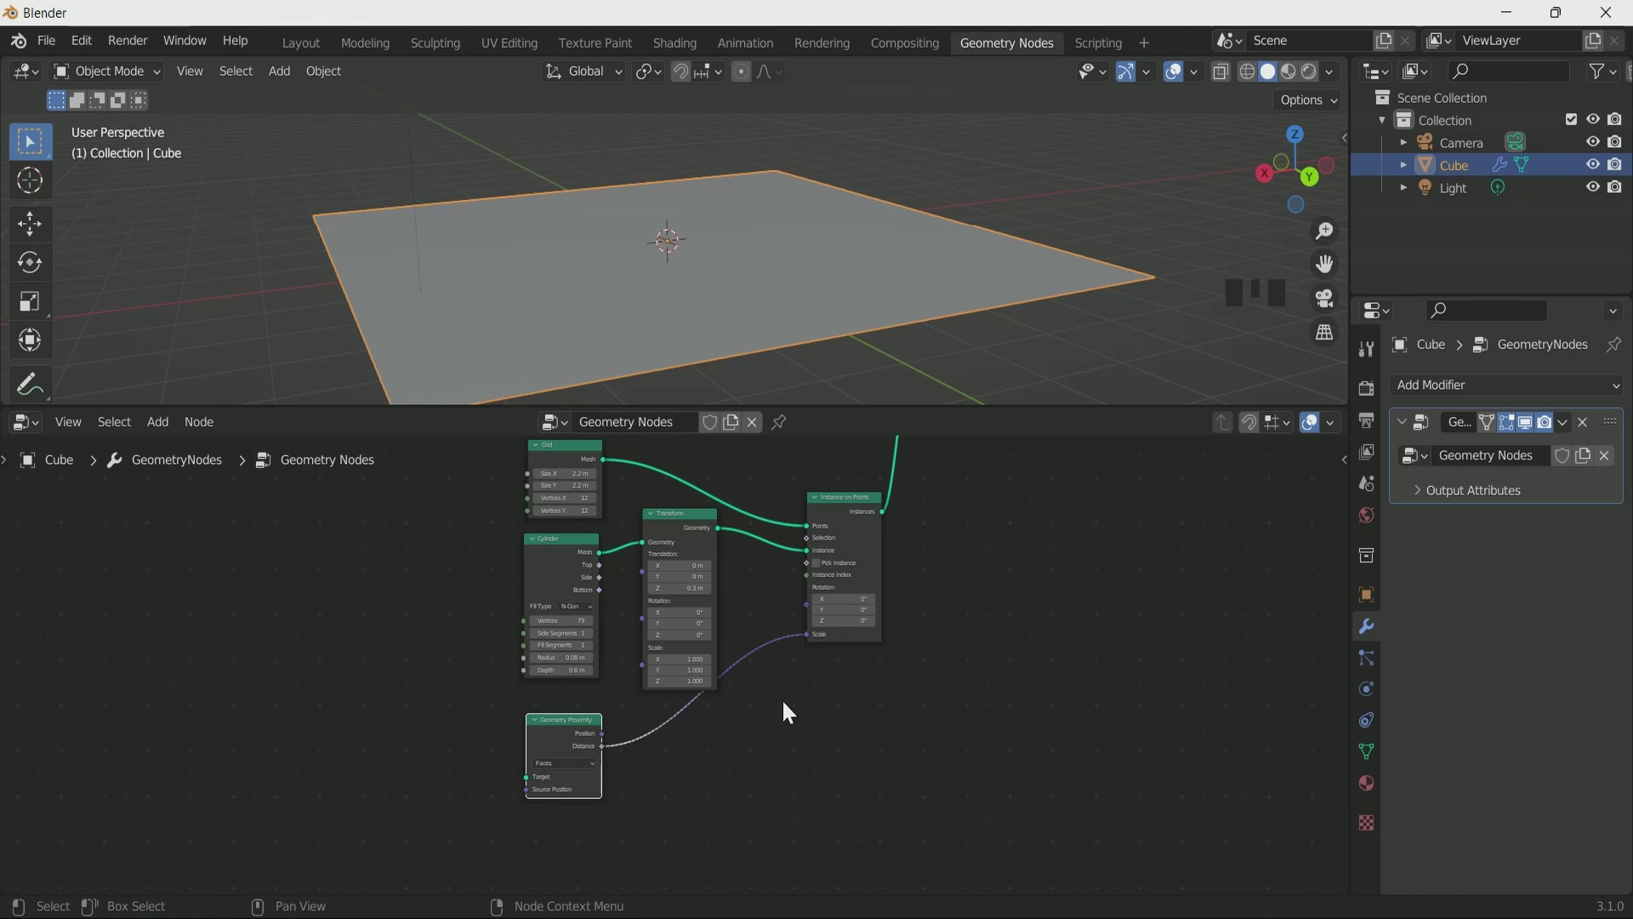
{"action": "scroll", "coordinate": [789, 713], "scroll_direction": "down", "scroll_amount": 1}
{"action": "left_click_drag", "start_coordinate": [822, 523], "coordinate": [889, 551]}
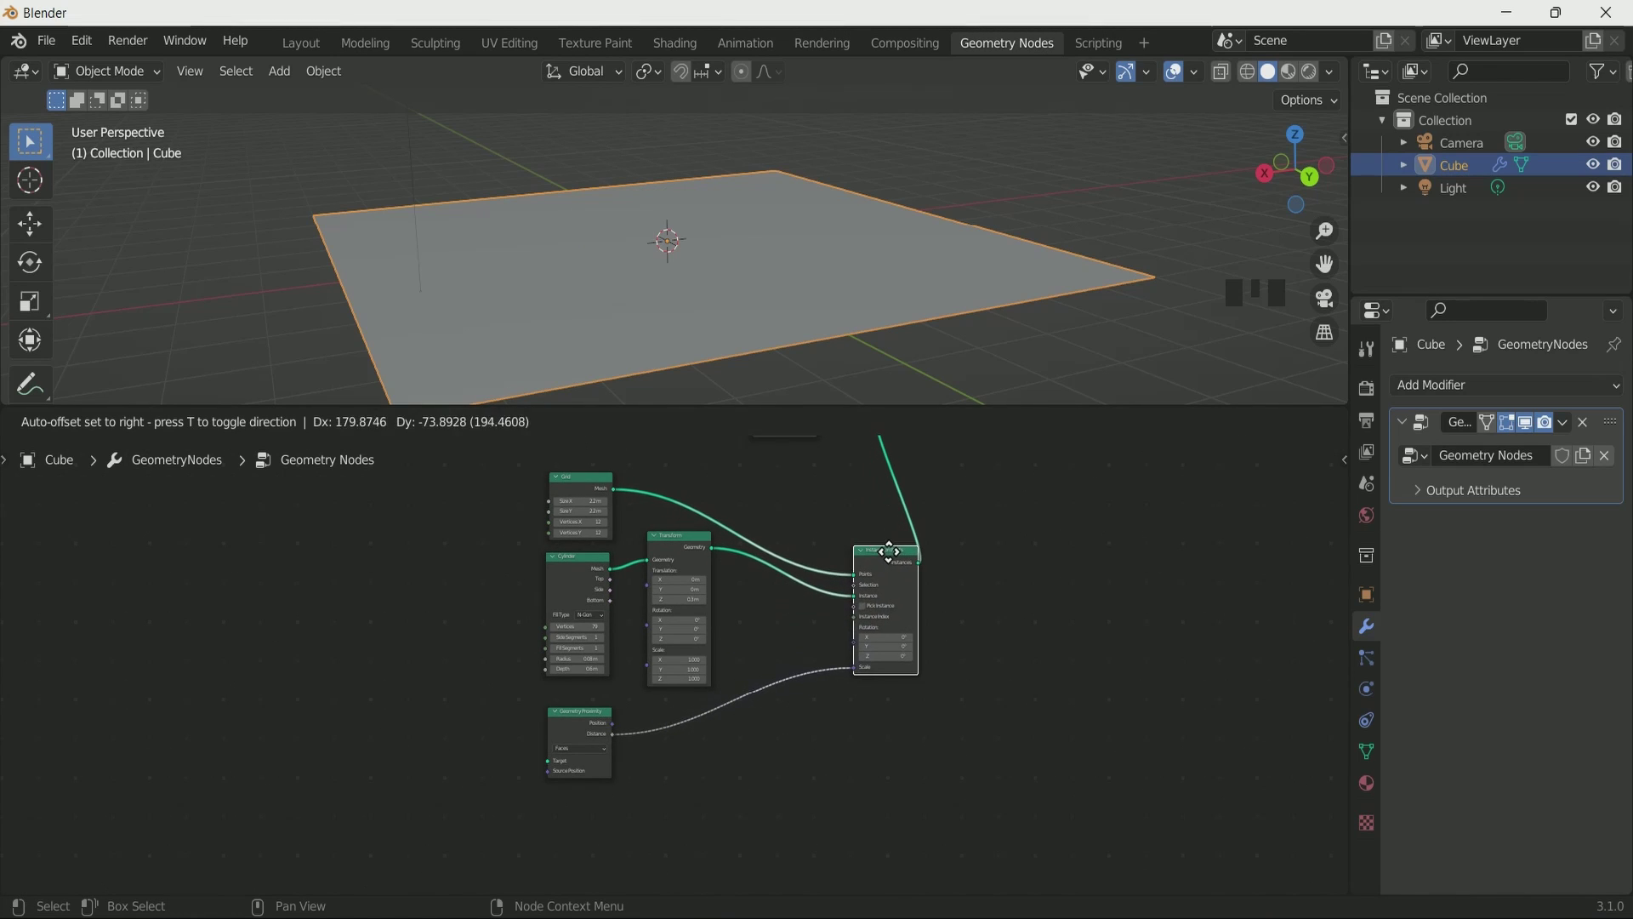
{"action": "left_click_drag", "start_coordinate": [591, 711], "coordinate": [496, 753]}
- Insert a Math node set to Multiply on the link between Geometry Proximity and Instance on Points
{"action": "key", "text": "shift+a"}
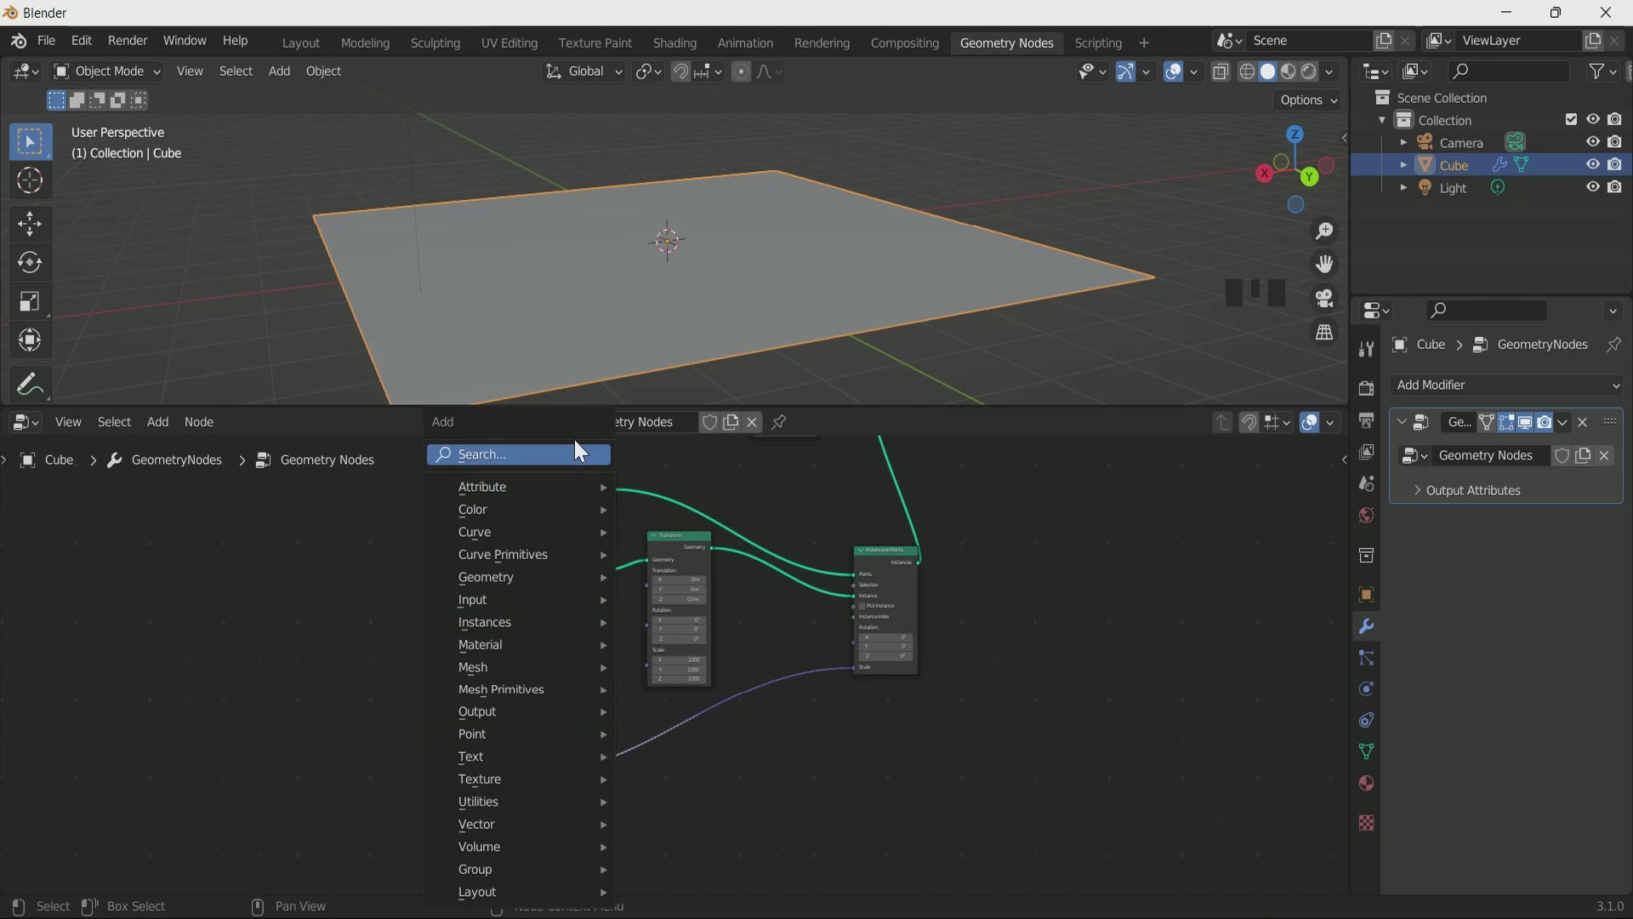
{"action": "left_click", "coordinate": [581, 453]}
{"action": "type", "text": "add"}
{"action": "key", "text": "Return"}
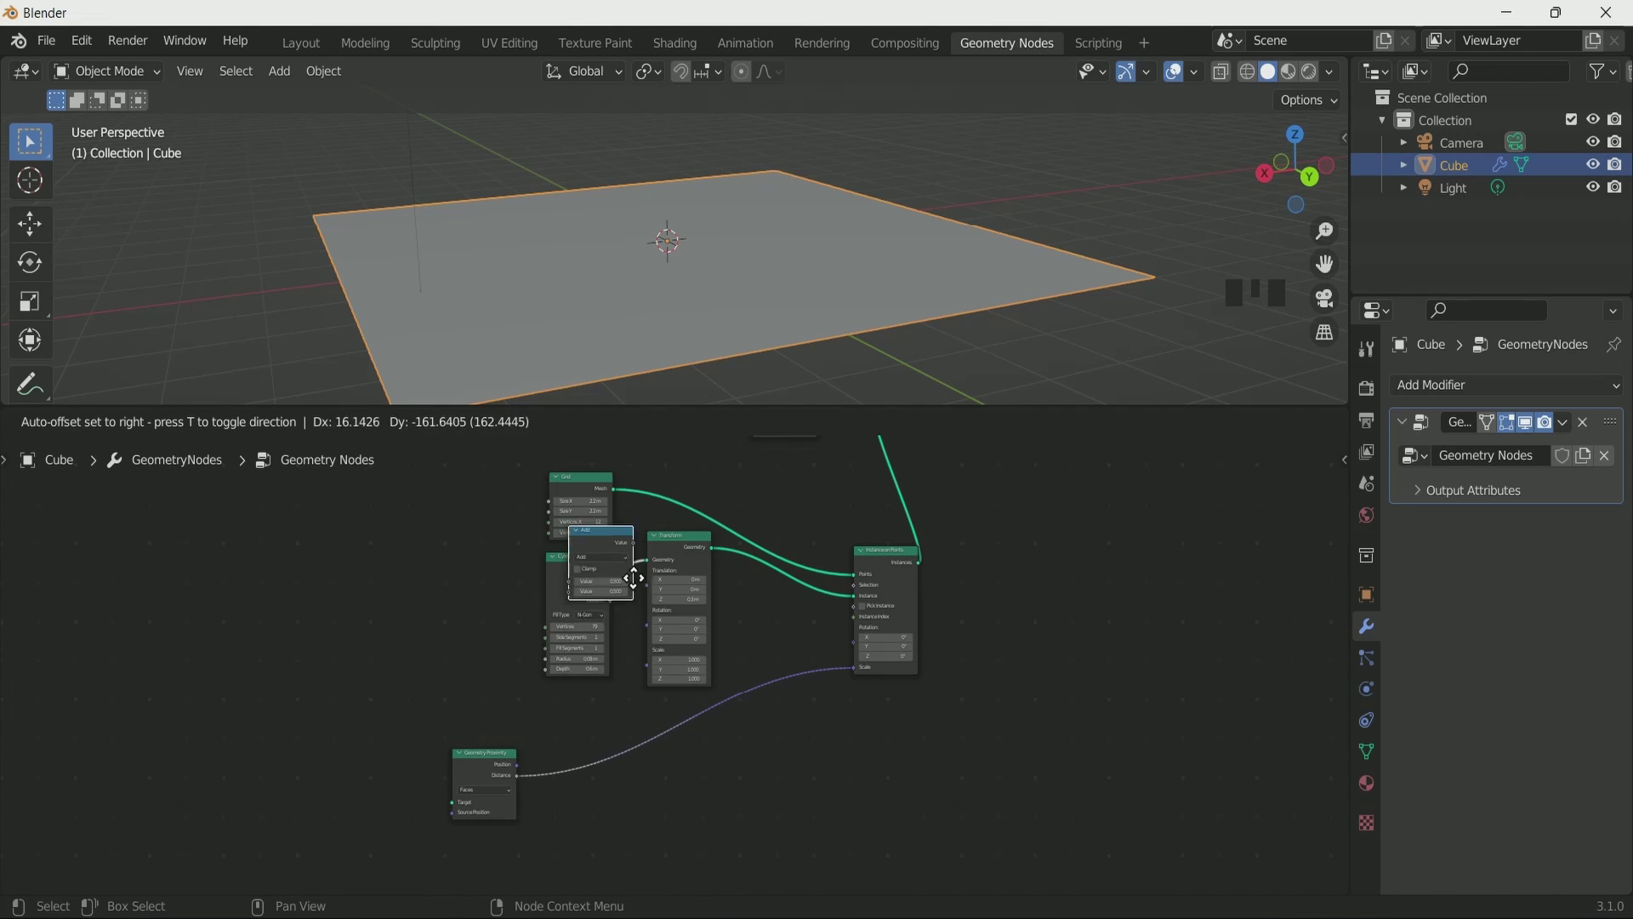
{"action": "left_click", "coordinate": [593, 784]}
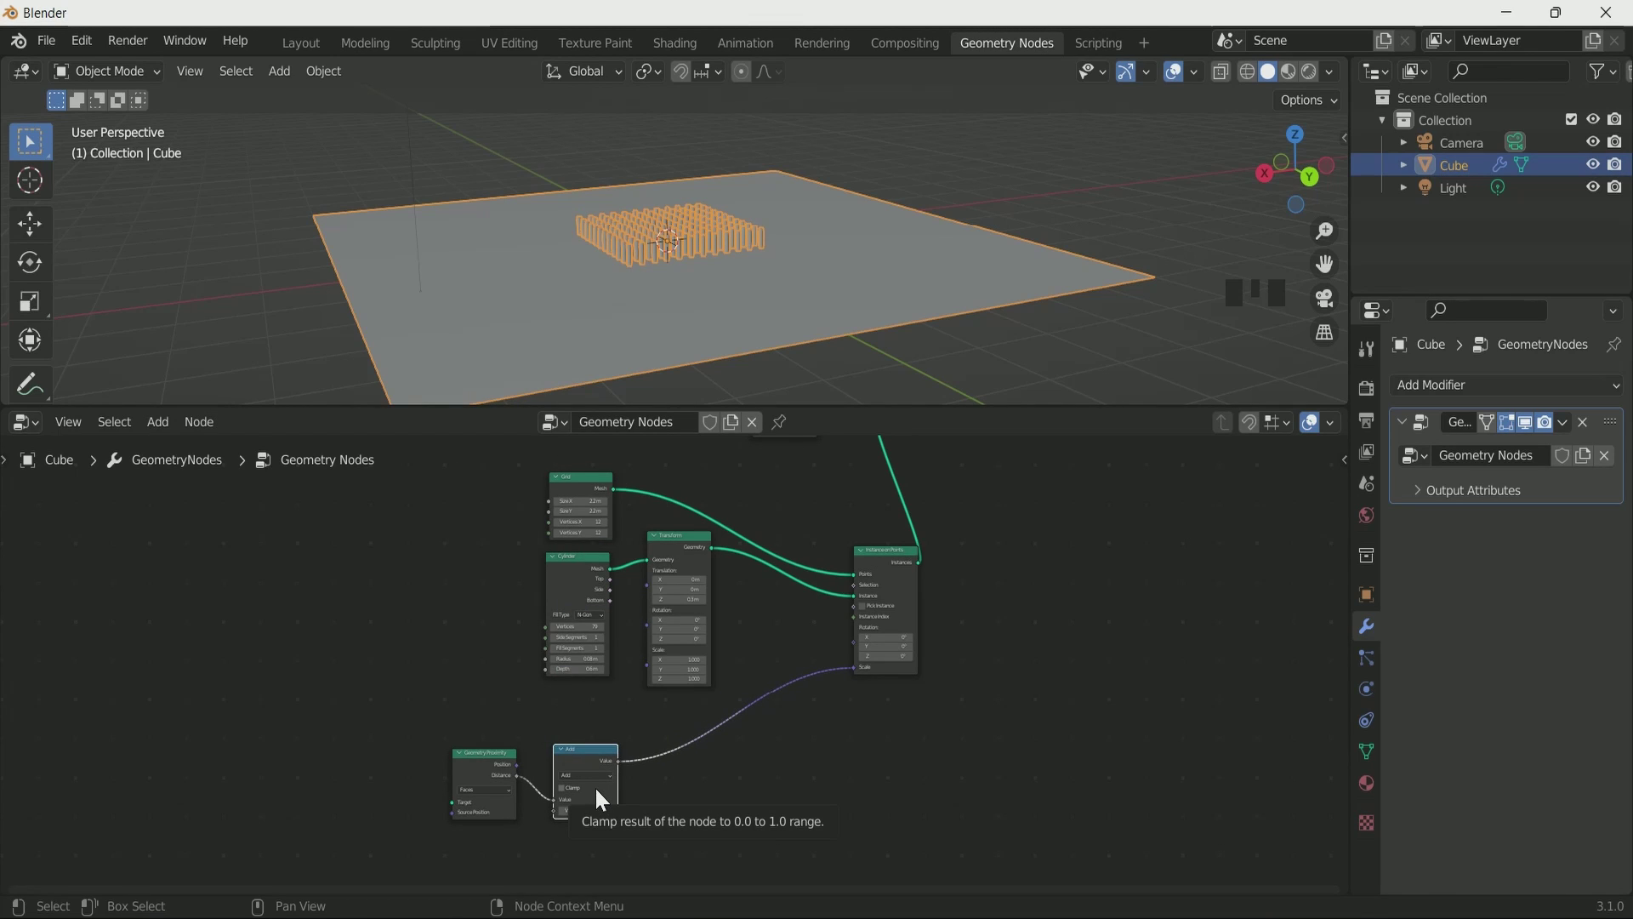
{"action": "scroll", "coordinate": [609, 779], "scroll_direction": "up", "scroll_amount": 3}
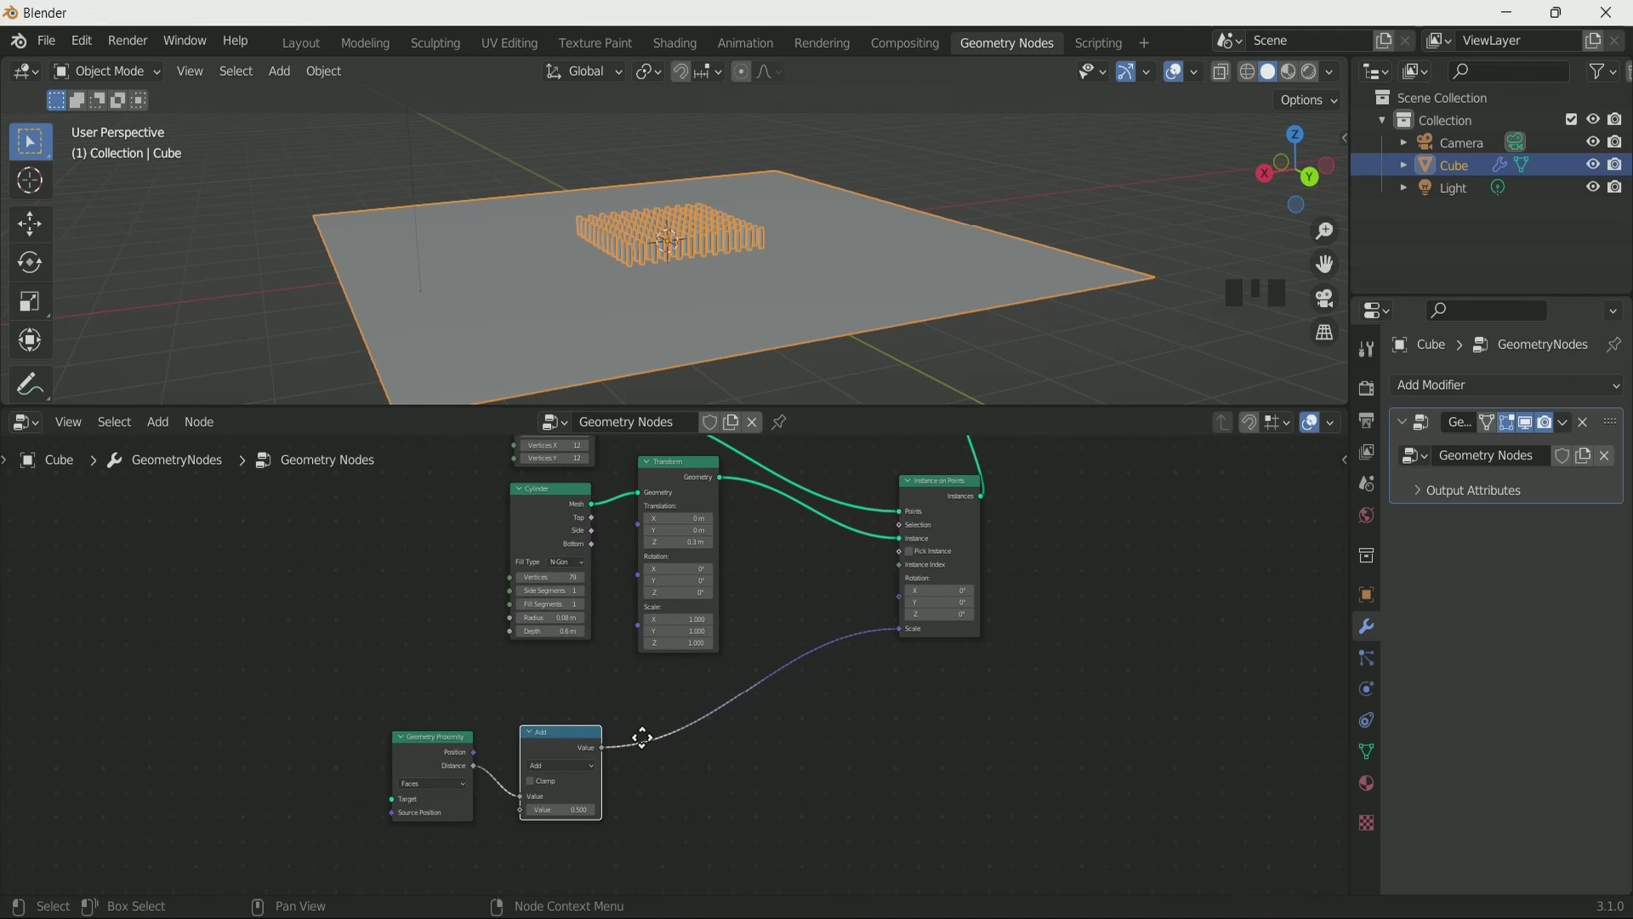
{"action": "left_click", "coordinate": [544, 747]}
{"action": "left_click", "coordinate": [558, 600]}
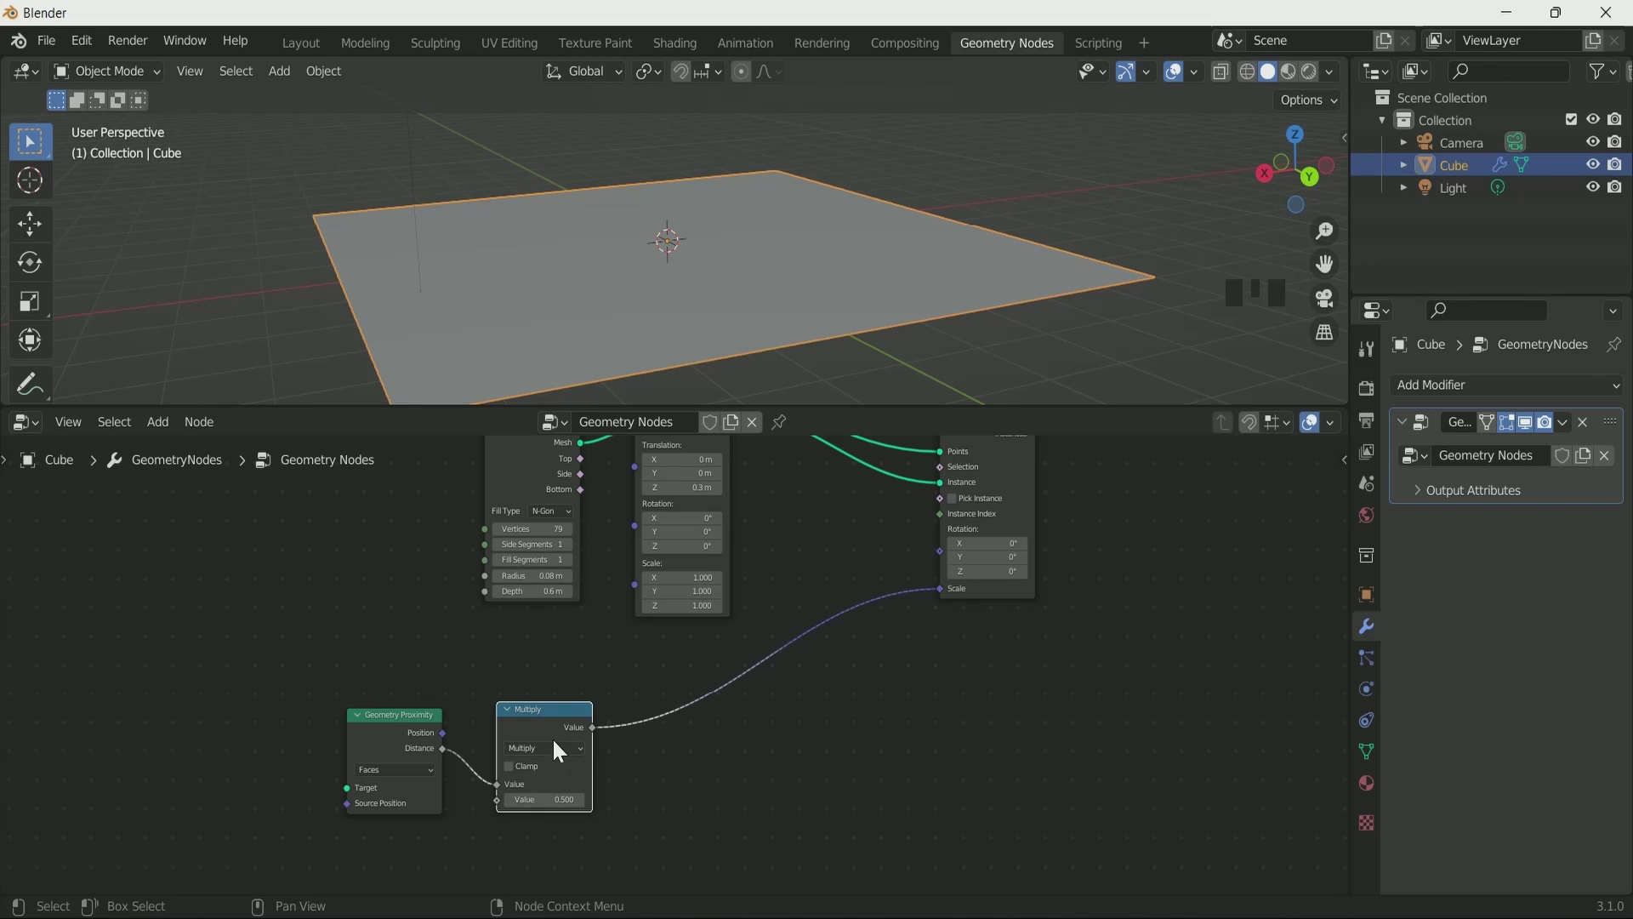
- Duplicate the Multiply node onto its outgoing link, with a multiplier of 1.5 on the first node and 0.4 on the second
{"action": "key", "text": "shift+d"}
{"action": "left_click", "coordinate": [738, 675]}
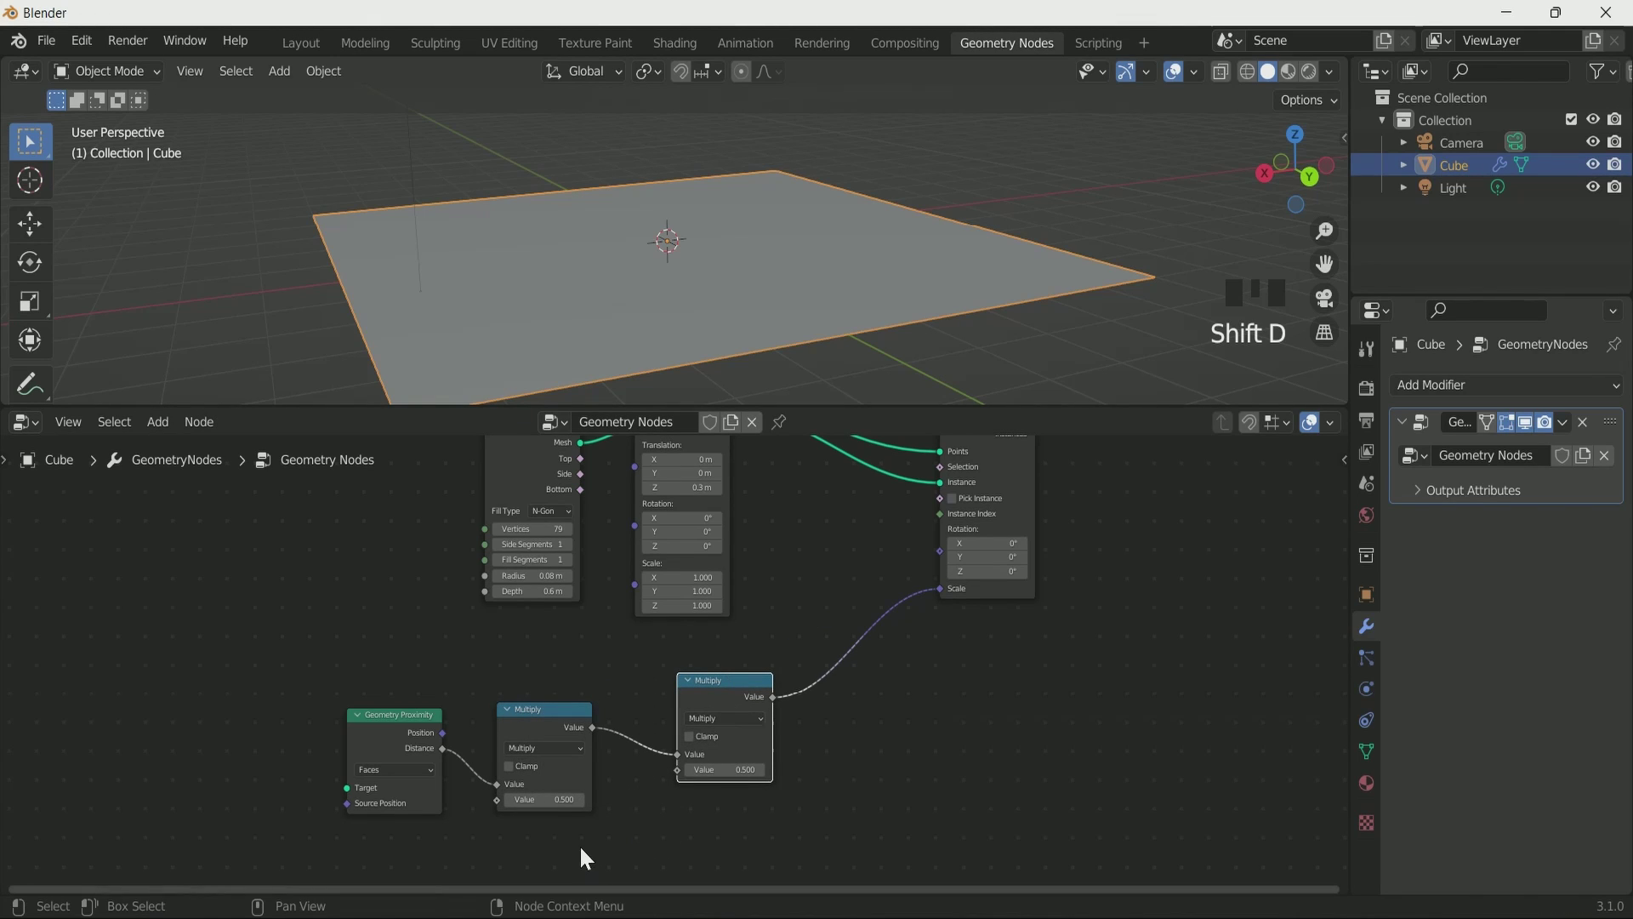
{"action": "left_click_drag", "start_coordinate": [579, 799], "coordinate": [612, 799]}
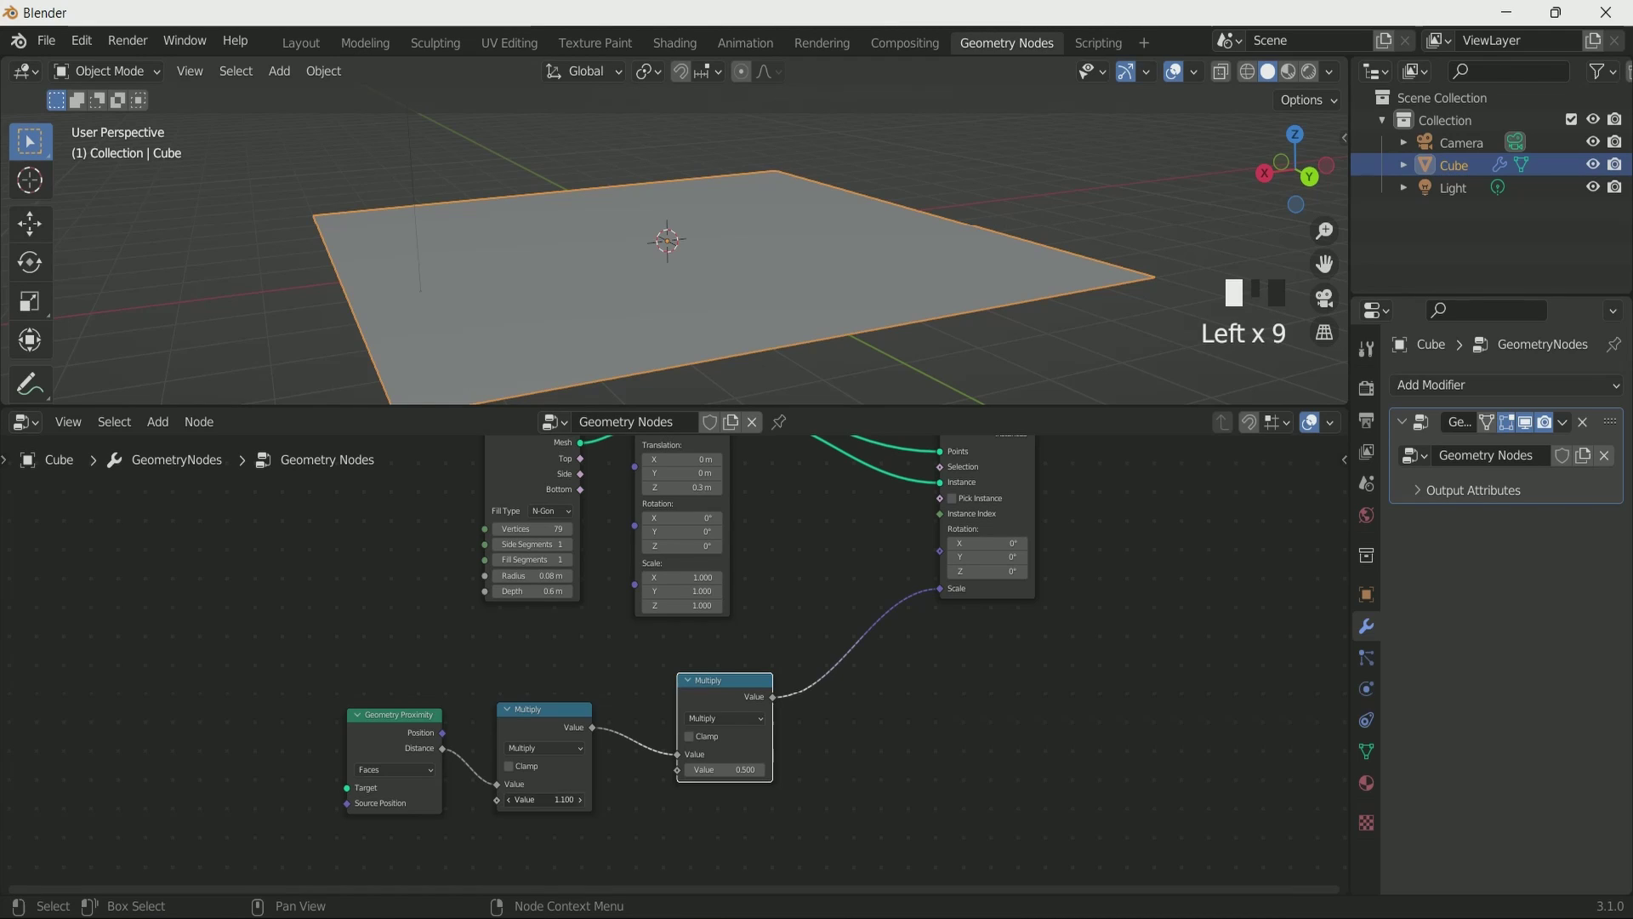
{"action": "left_click", "coordinate": [580, 799]}
{"action": "left_click", "coordinate": [581, 799]}
{"action": "left_click", "coordinate": [580, 799]}
{"action": "left_click", "coordinate": [580, 799]}
{"action": "left_click", "coordinate": [580, 799]}
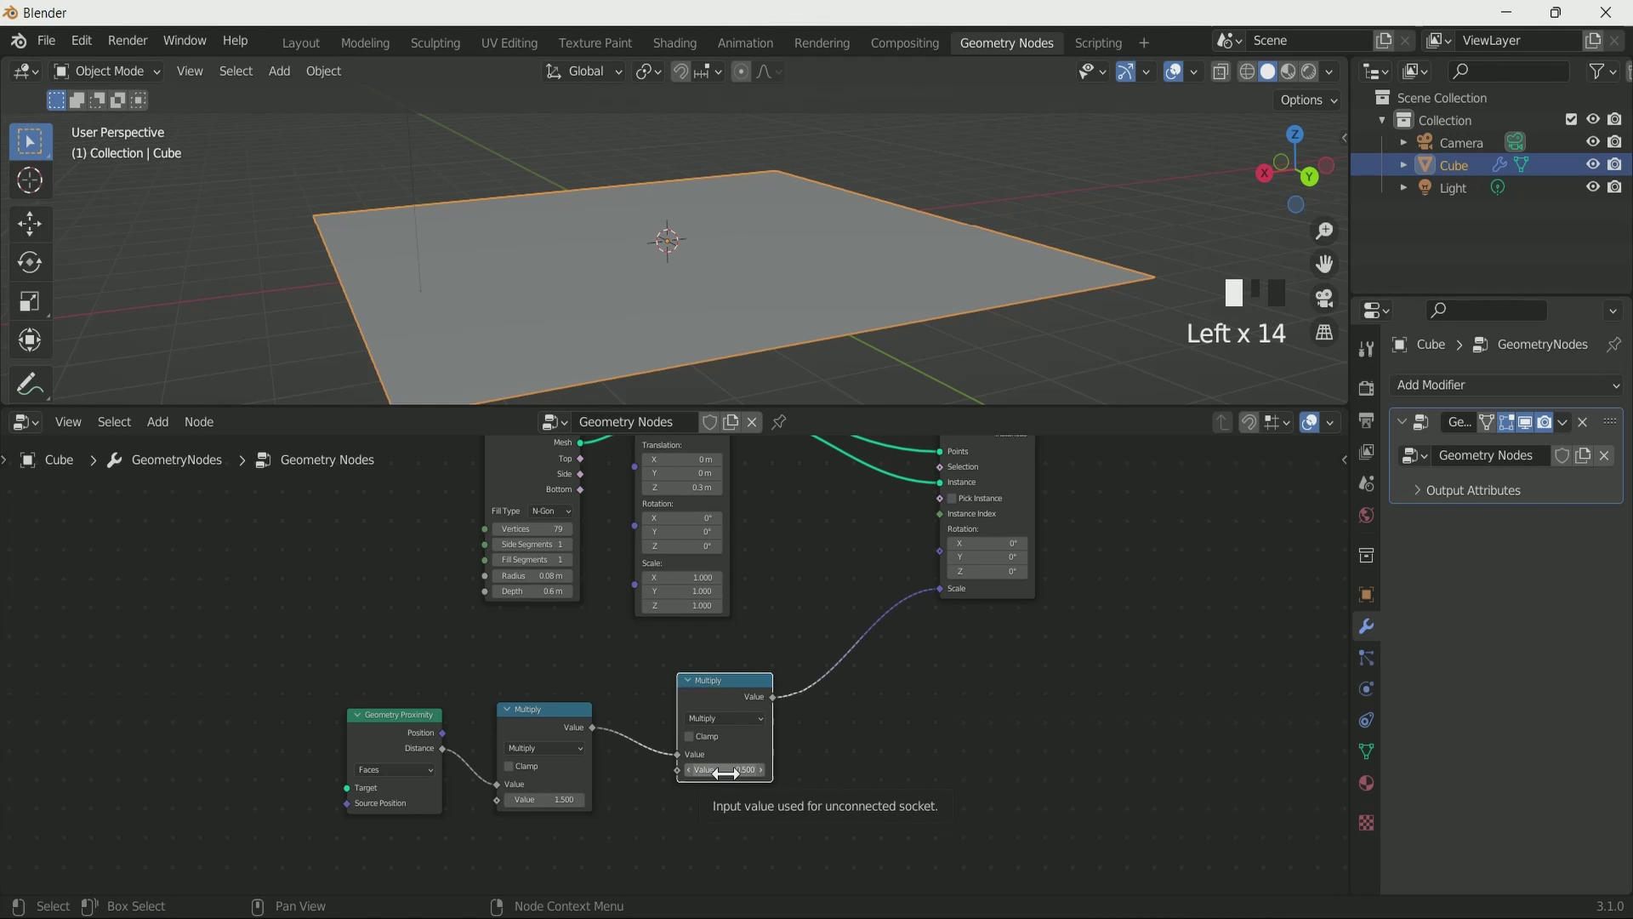
{"action": "left_click", "coordinate": [691, 770]}
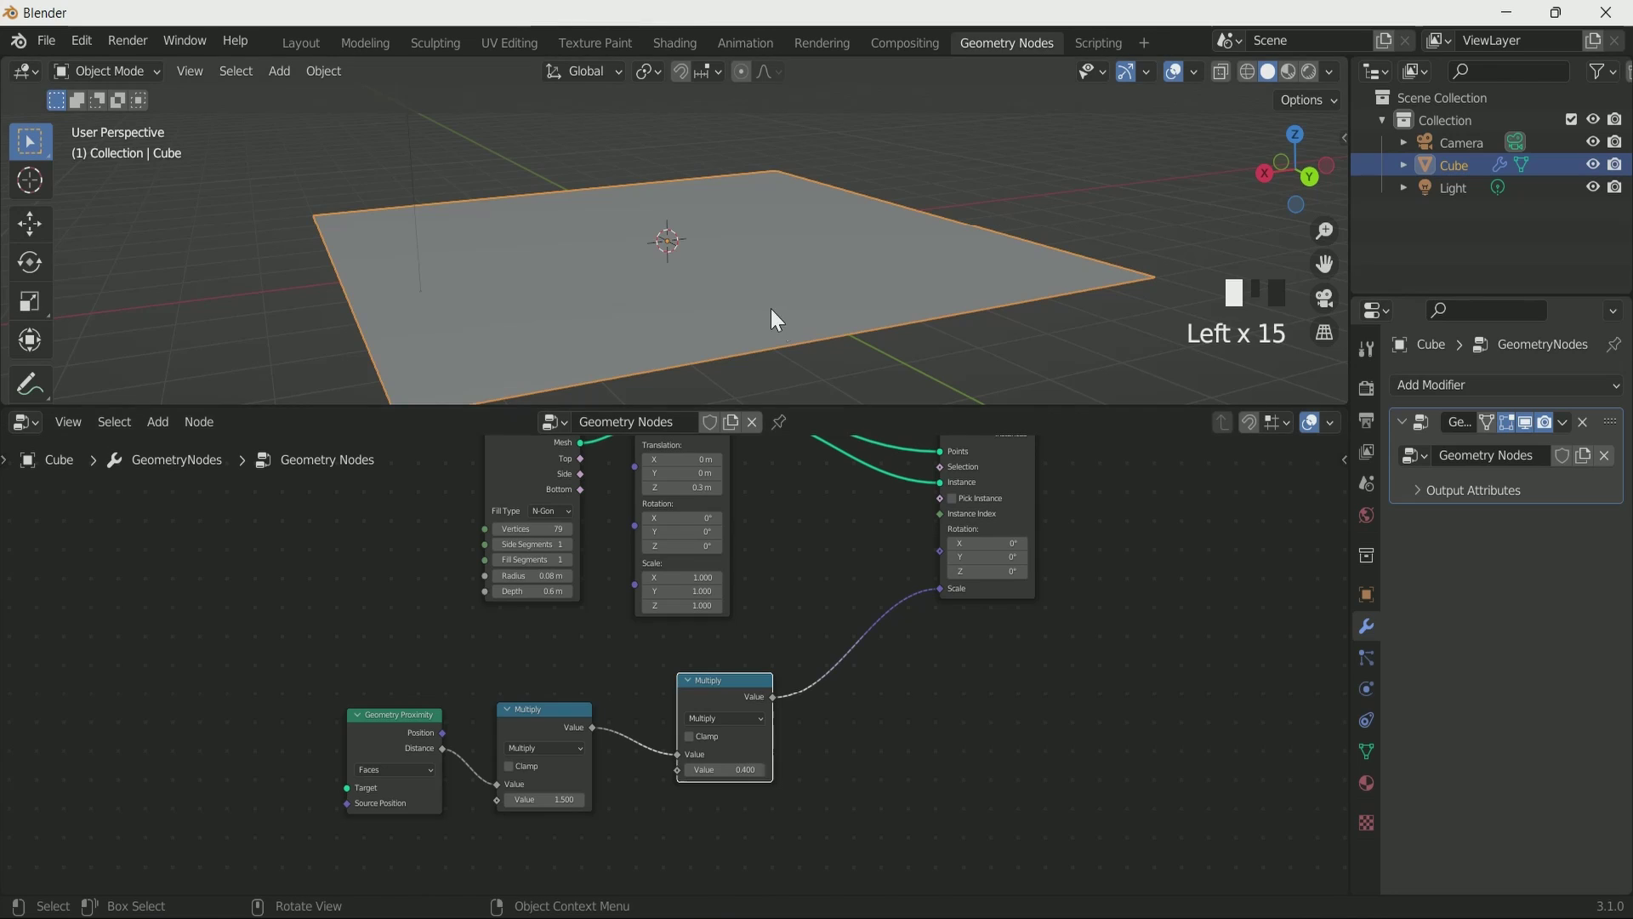
- Insert a Float Curve node between the two Multiply nodes, making room for it on the link
{"action": "scroll", "coordinate": [774, 318], "scroll_direction": "down", "scroll_amount": 1}
{"action": "left_click_drag", "start_coordinate": [763, 696], "coordinate": [834, 696]}
{"action": "key", "text": "shift+a"}
{"action": "left_click", "coordinate": [722, 453]}
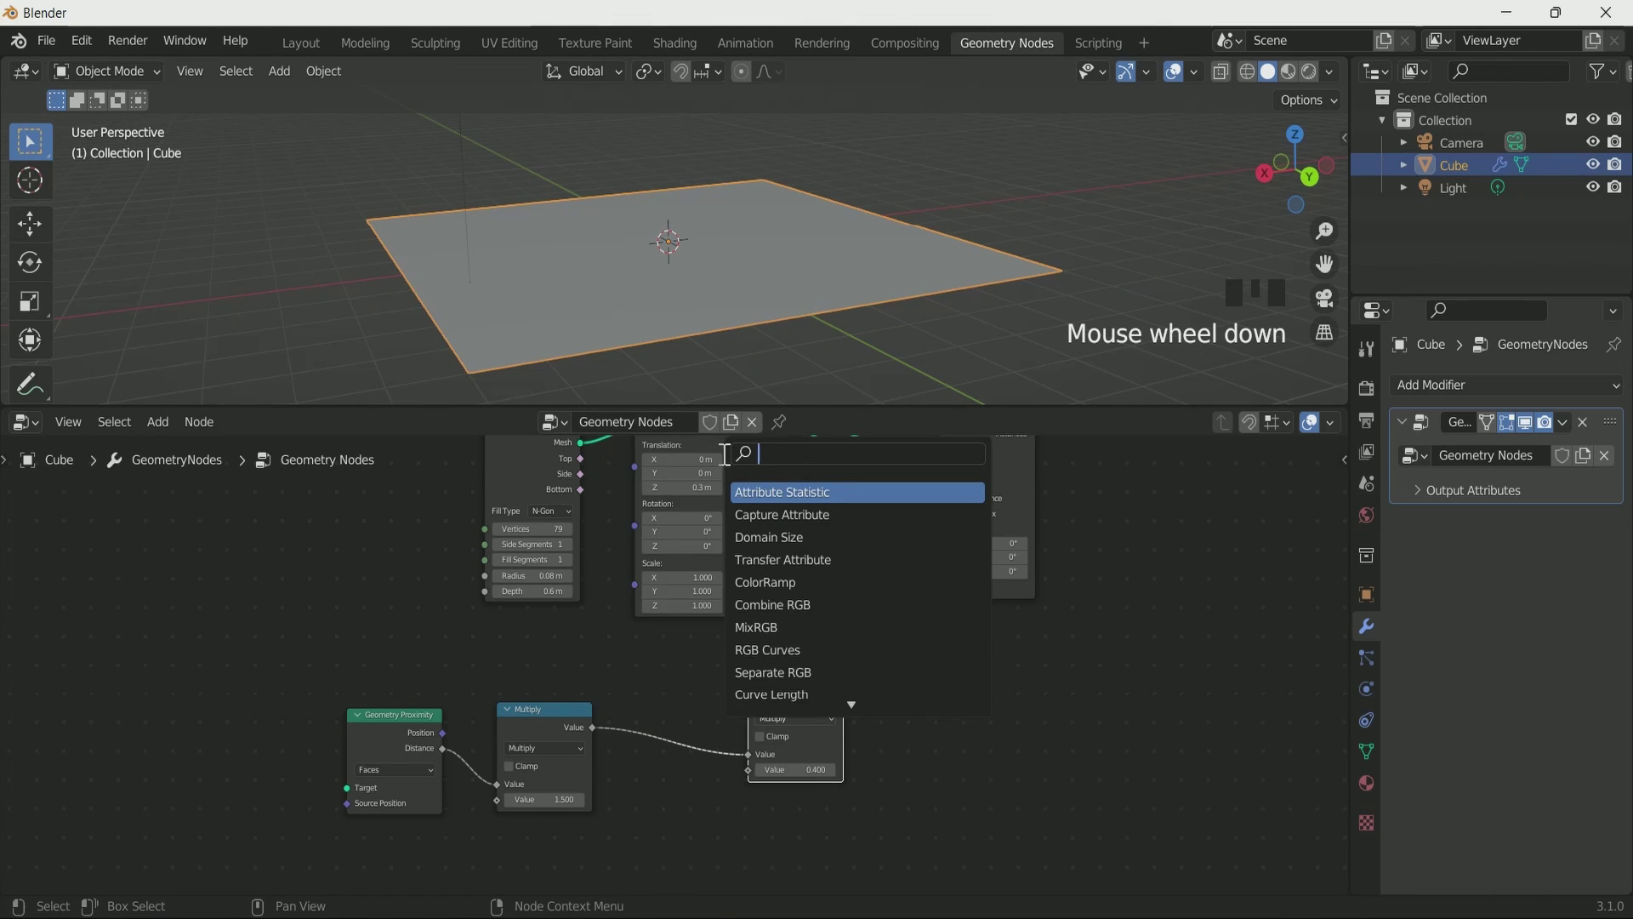
{"action": "type", "text": "flo"}
{"action": "left_click", "coordinate": [785, 493]}
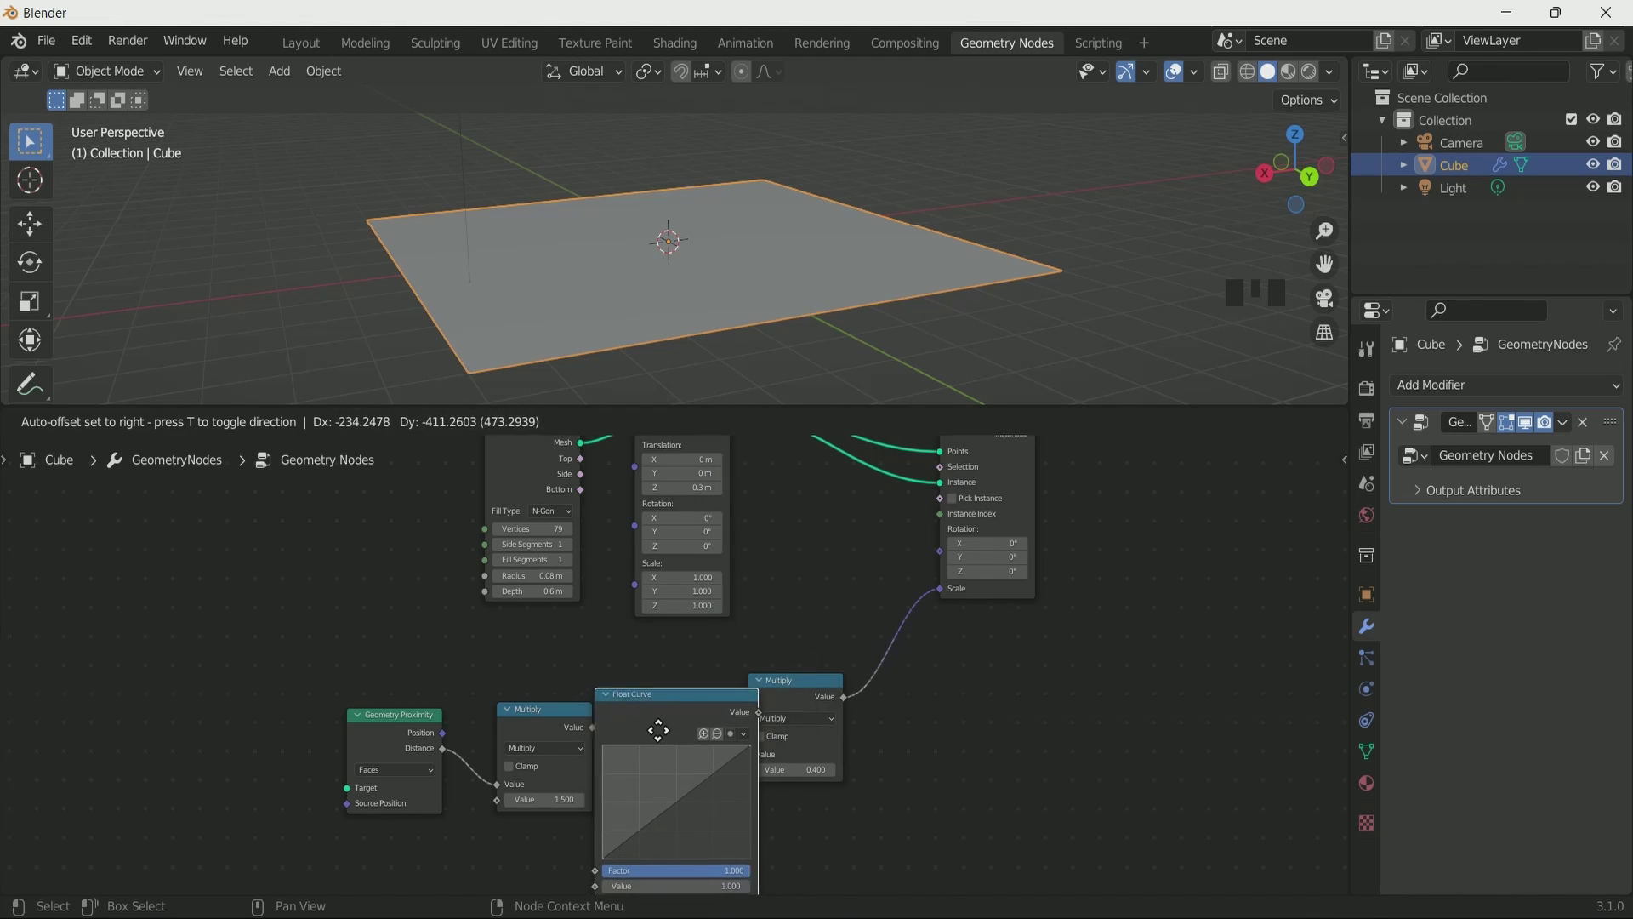
{"action": "left_click", "coordinate": [708, 717]}
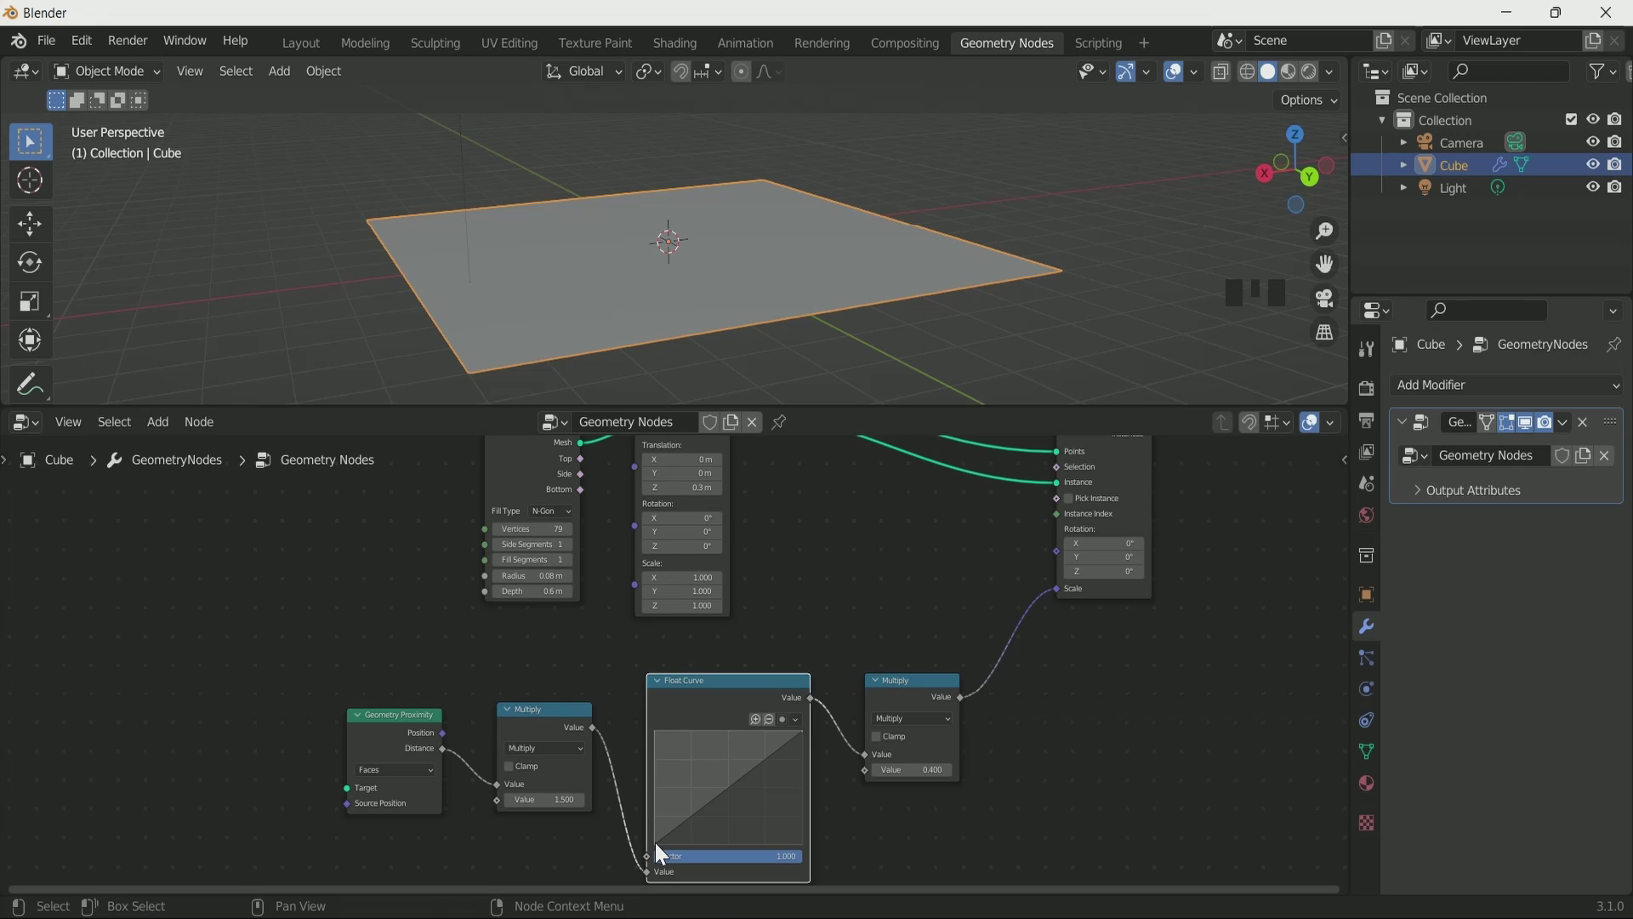
- Shape the Float Curve into a U by placing its lowest control point at X 0.5, Y 0.03
{"action": "left_click_drag", "start_coordinate": [657, 844], "coordinate": [731, 846]}
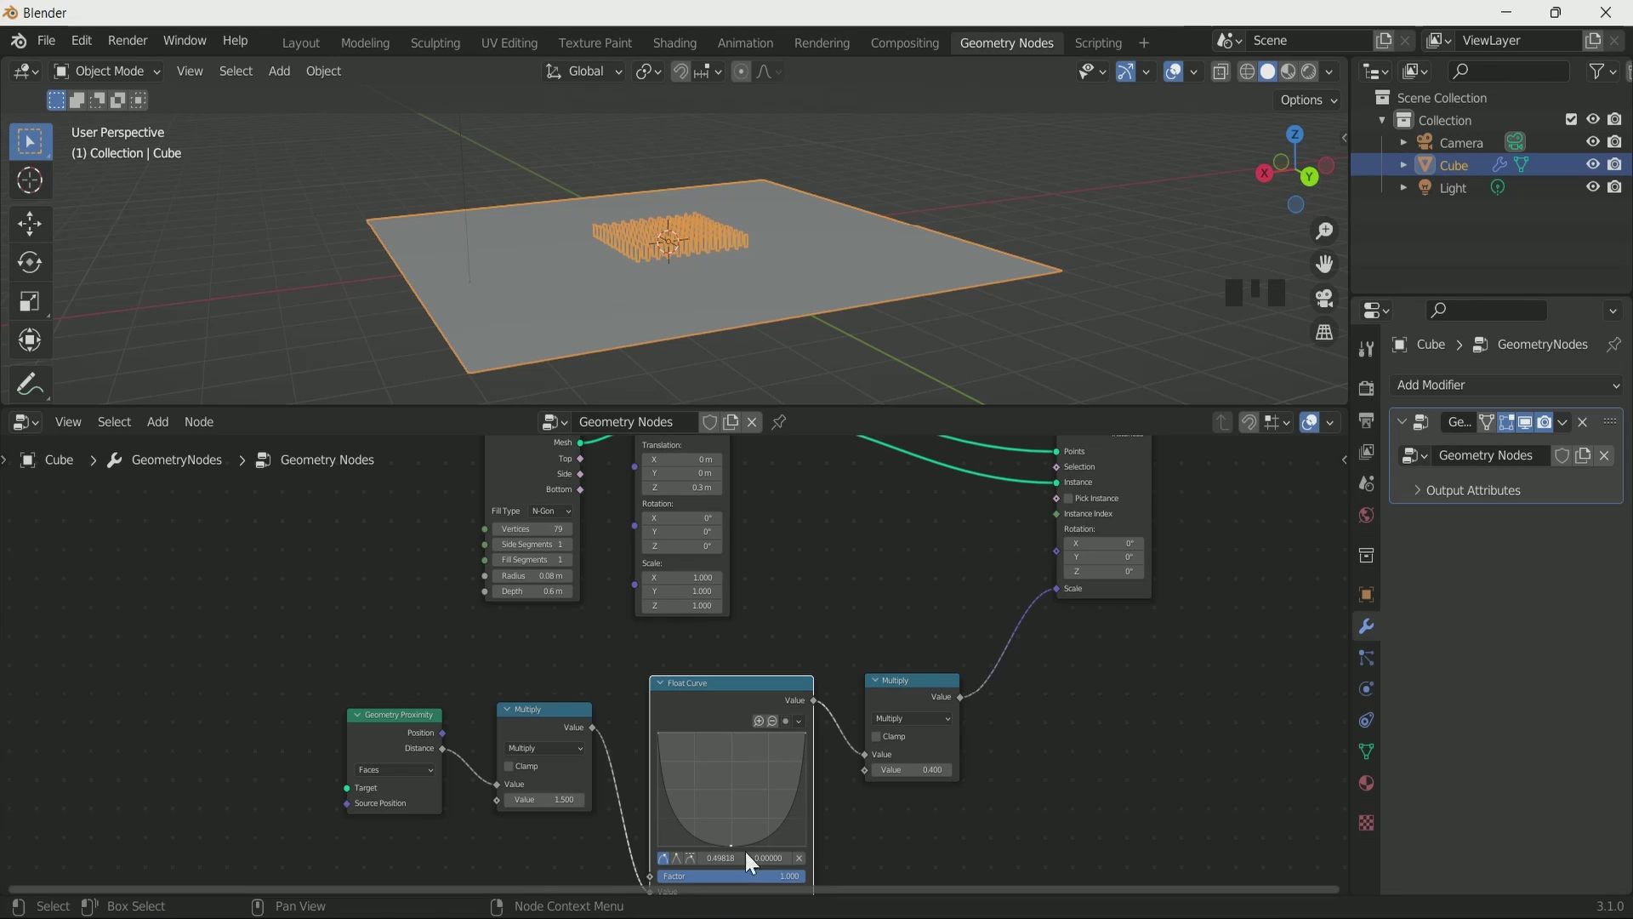
{"action": "scroll", "coordinate": [744, 849], "scroll_direction": "up", "scroll_amount": 2}
{"action": "type", "text": "0.5"}
{"action": "left_click", "coordinate": [776, 856]}
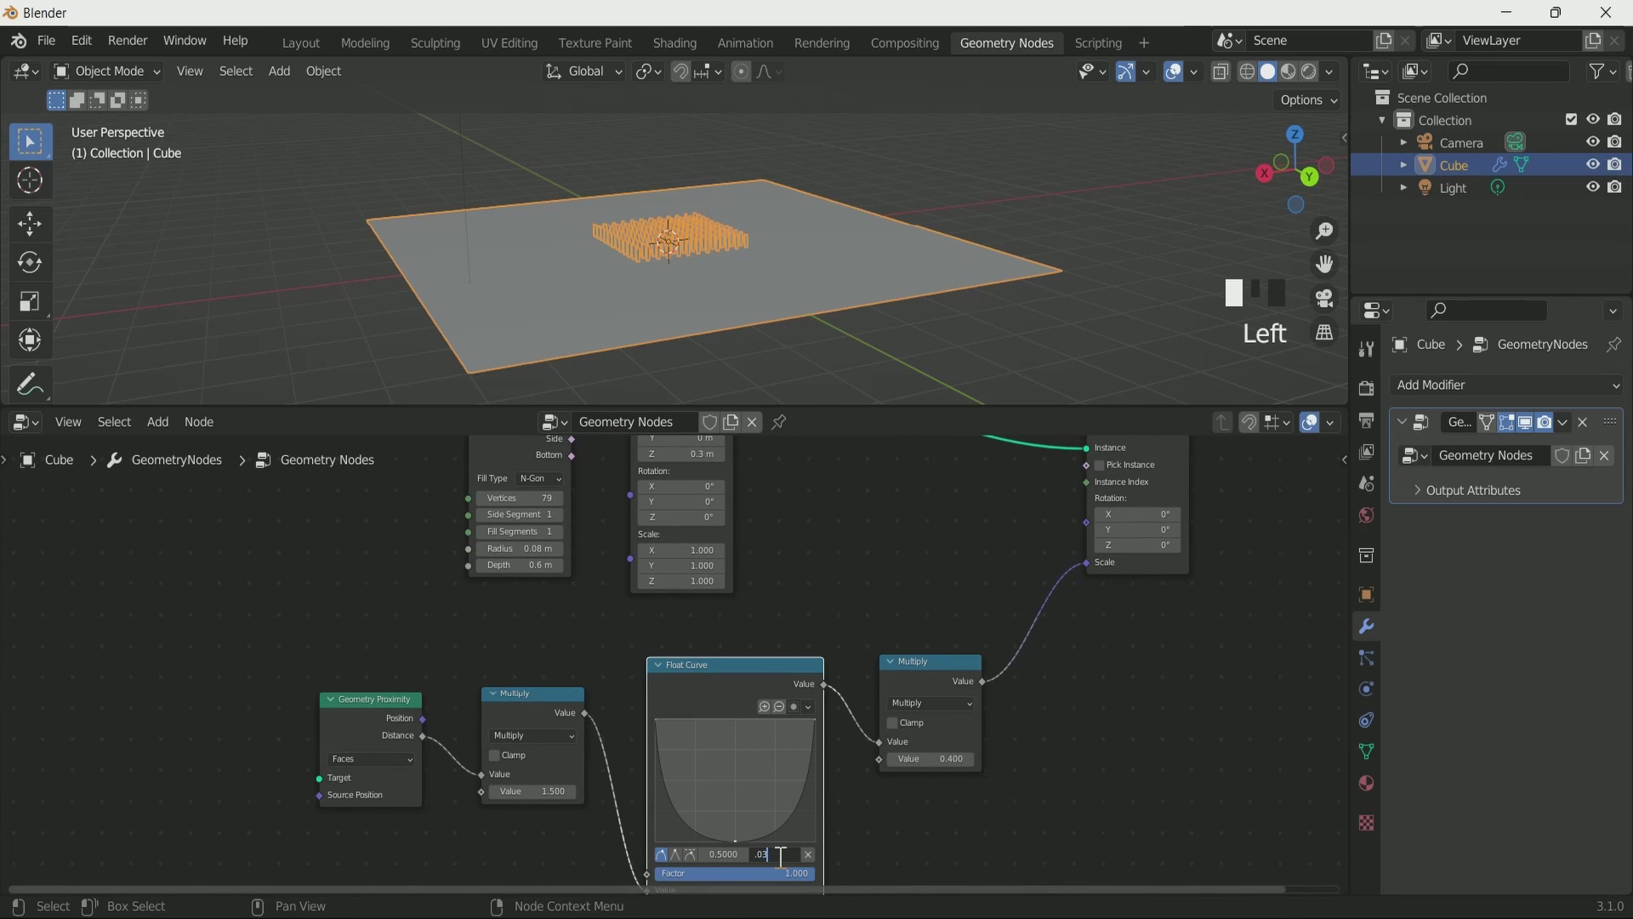
{"action": "type", "text": ".03"}
{"action": "left_click", "coordinate": [887, 838]}
{"action": "scroll", "coordinate": [785, 330], "scroll_direction": "up", "scroll_amount": 10}
{"action": "scroll", "coordinate": [785, 329], "scroll_direction": "down", "scroll_amount": 10}
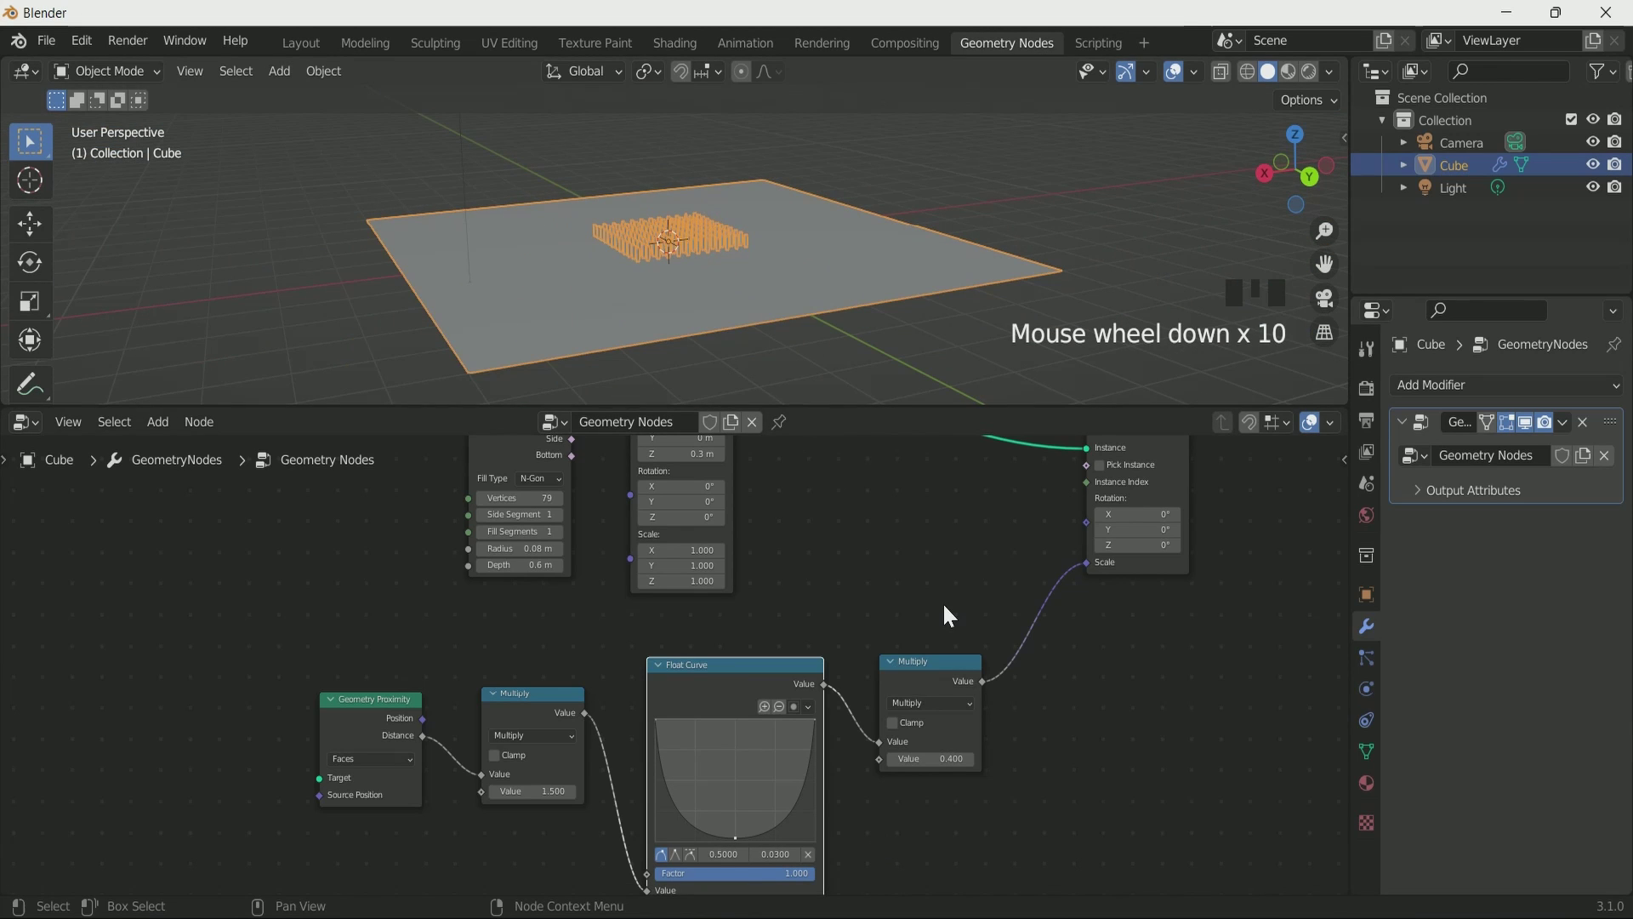
- Add a UV sphere at the centre of the cylinder grid and scale it down to about 0.276
{"action": "scroll", "coordinate": [944, 607], "scroll_direction": "down", "scroll_amount": 1}
{"action": "scroll", "coordinate": [846, 274], "scroll_direction": "down", "scroll_amount": 3}
{"action": "key", "text": "shift+a"}
{"action": "mouse_move", "coordinate": [843, 268]}
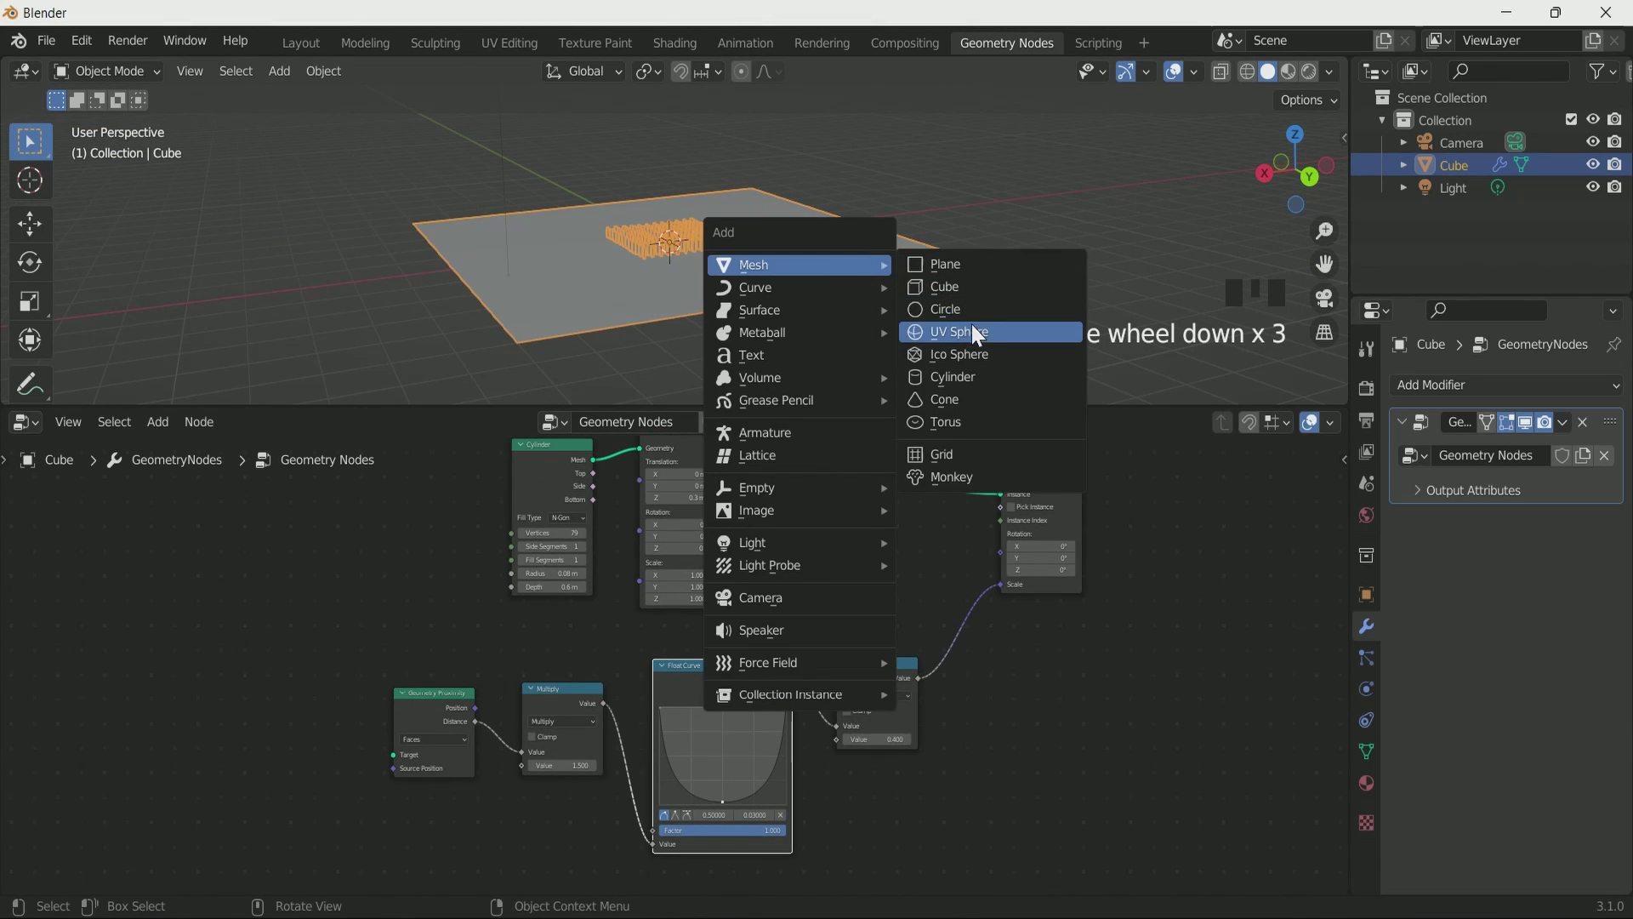
{"action": "left_click", "coordinate": [978, 332]}
{"action": "key", "text": "s"}
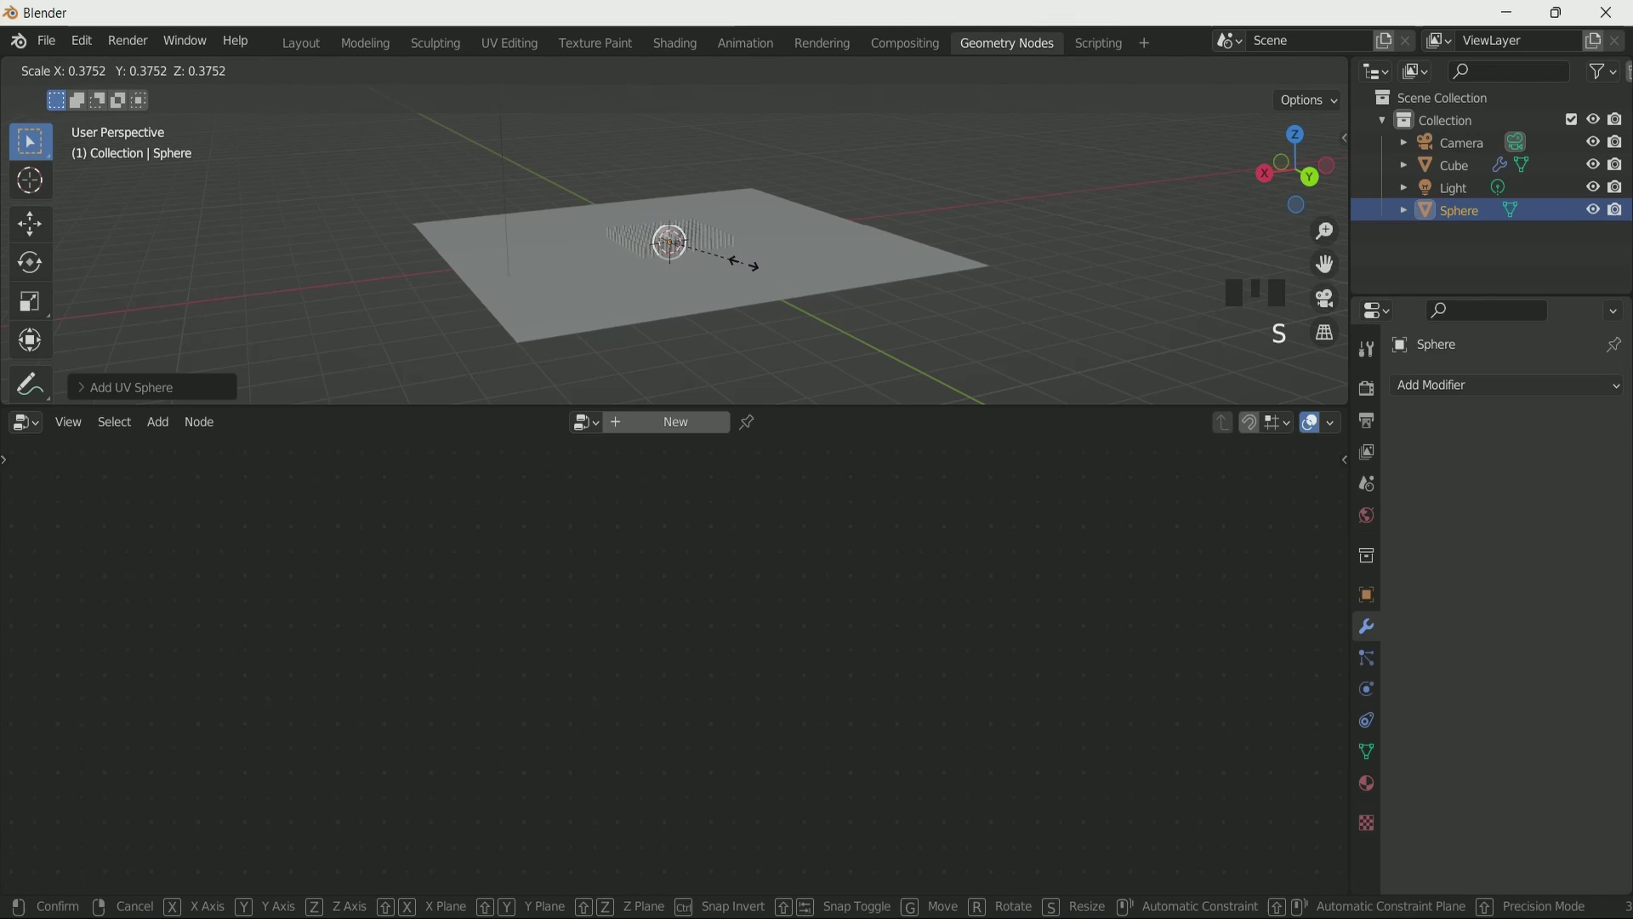
{"action": "left_click", "coordinate": [745, 264]}
{"action": "scroll", "coordinate": [757, 282], "scroll_direction": "up", "scroll_amount": 10}
{"action": "scroll", "coordinate": [757, 282], "scroll_direction": "down", "scroll_amount": 2}
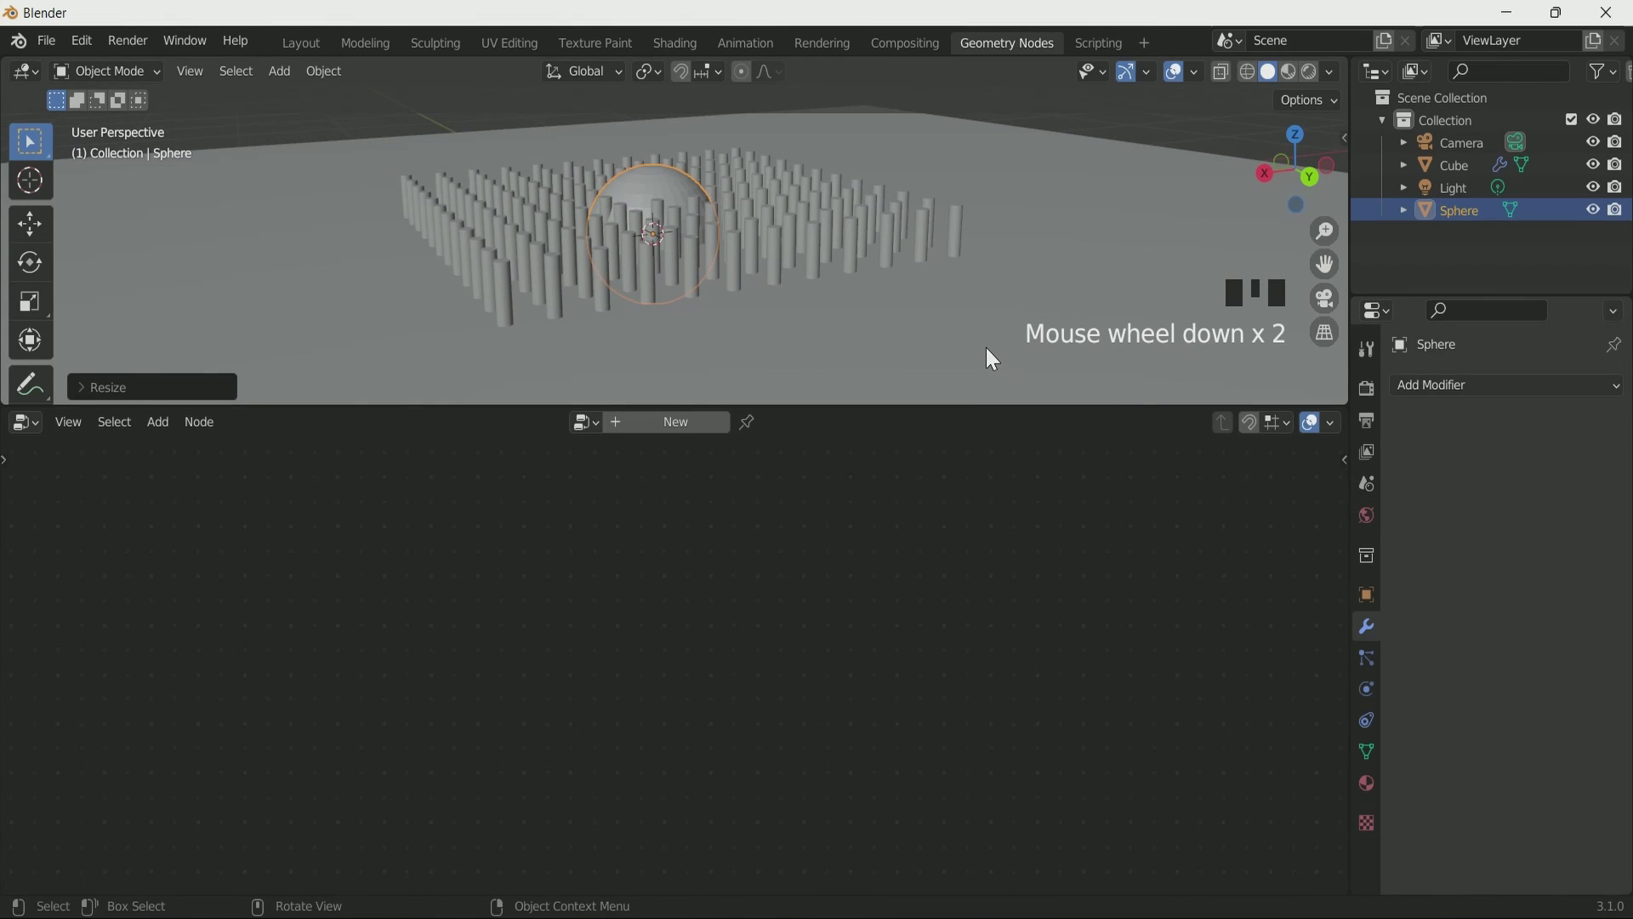
{"action": "key", "text": "KP_1"}
{"action": "key", "text": "s"}
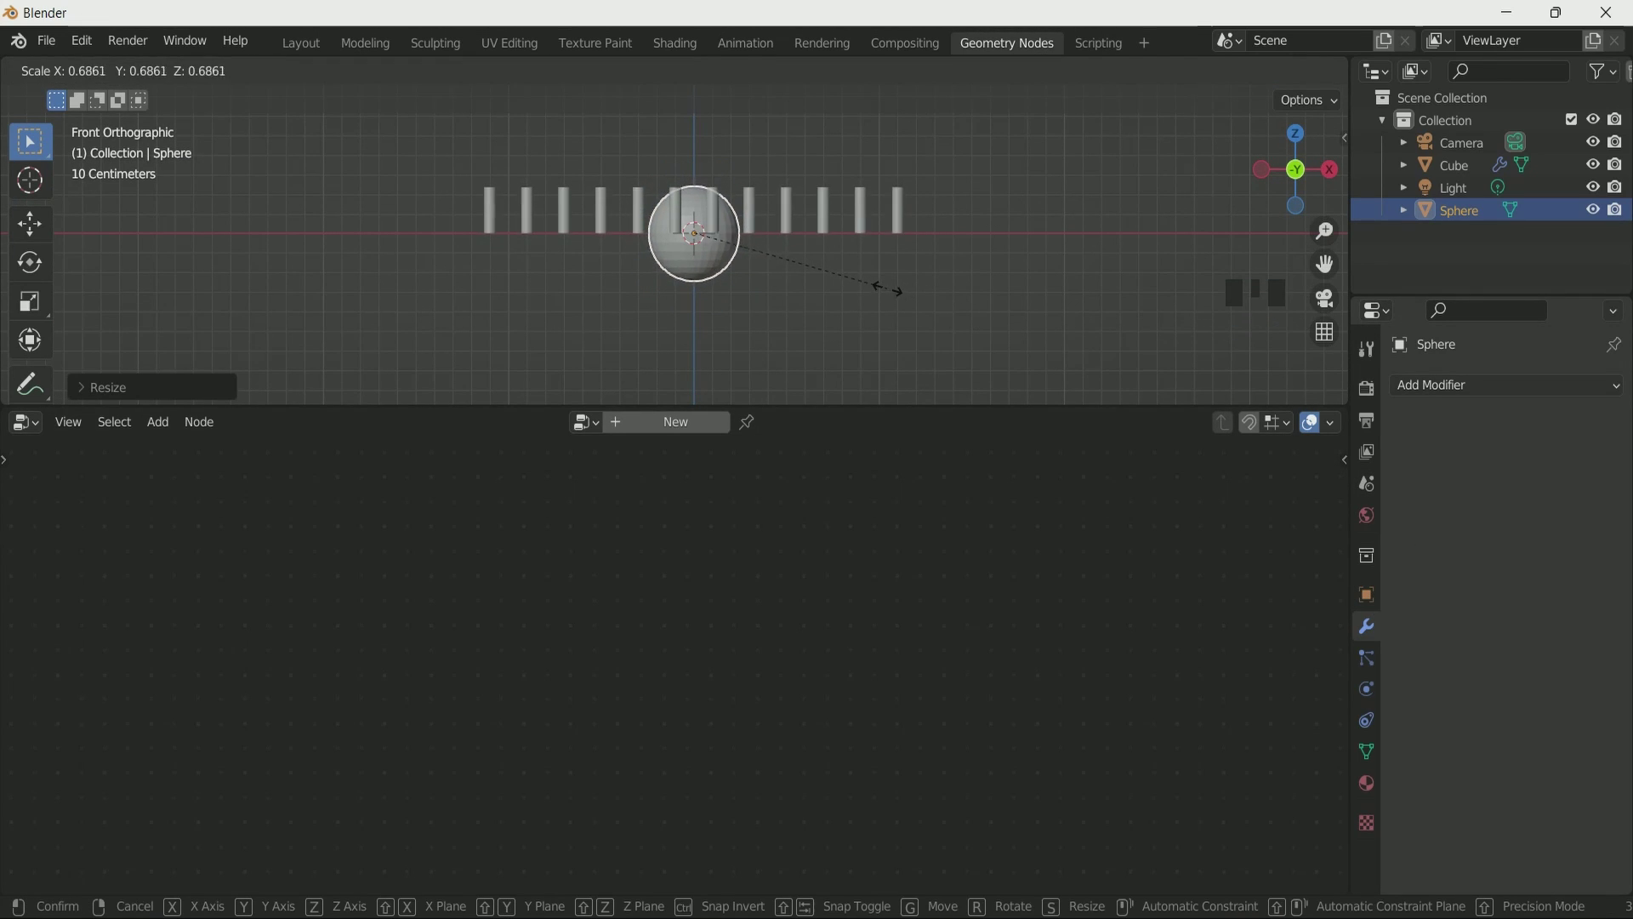
{"action": "left_click", "coordinate": [917, 303]}
- Set the sphere's scale to 0.25 on all axes and its Z location to 0.25 m
{"action": "left_click", "coordinate": [1366, 594]}
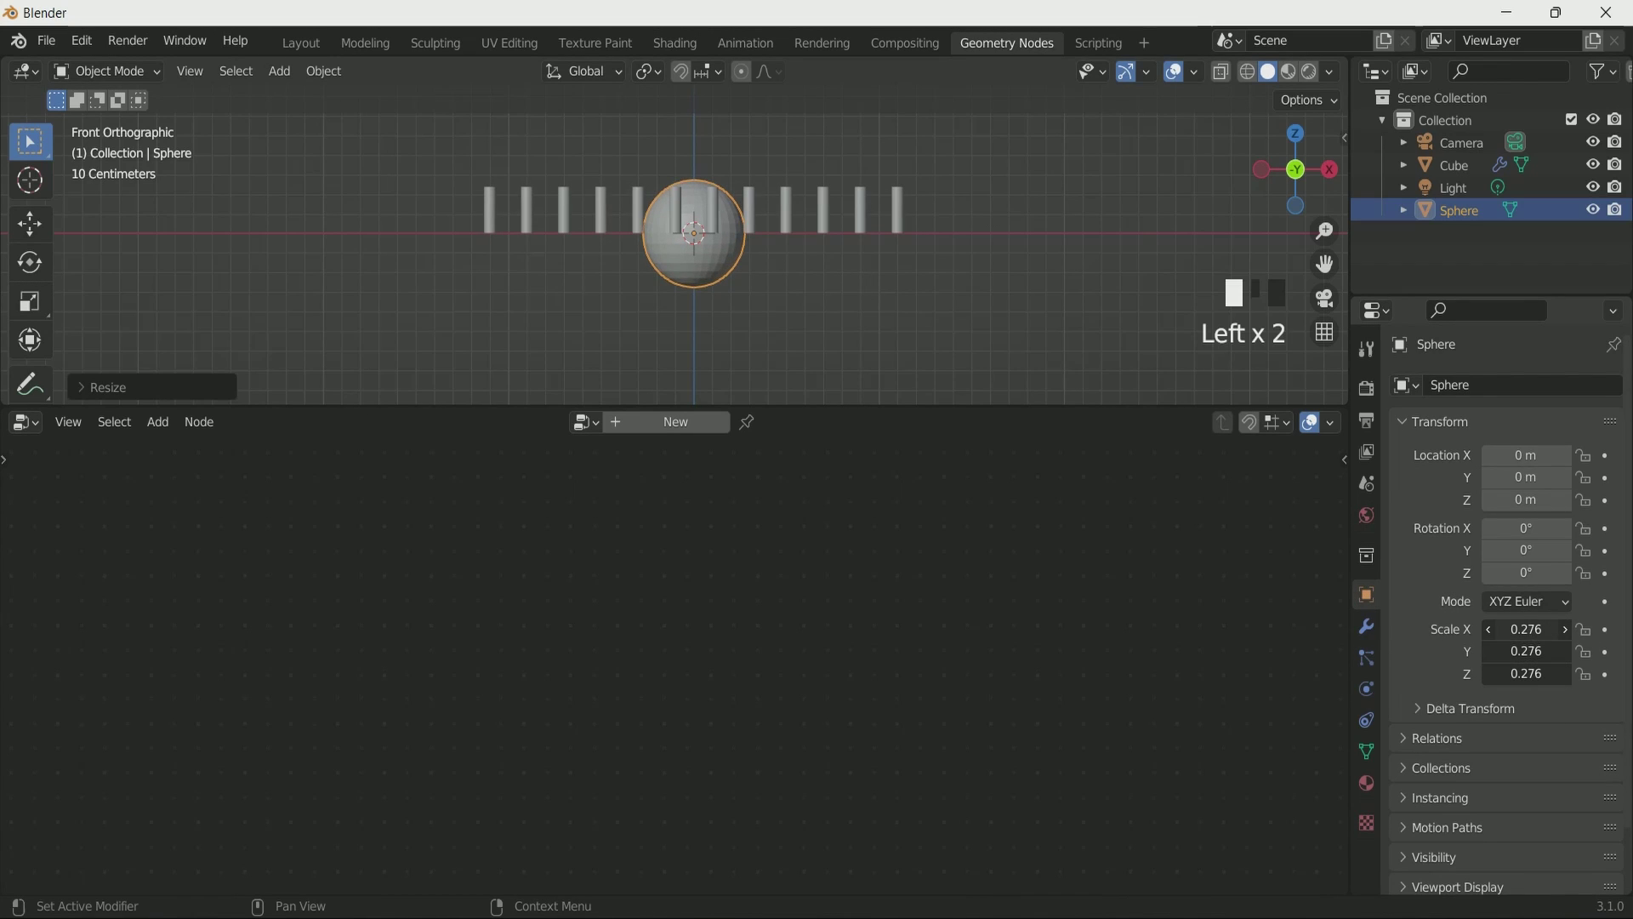
{"action": "left_click_drag", "start_coordinate": [1526, 629], "coordinate": [1501, 630]}
{"action": "left_click_drag", "start_coordinate": [1537, 631], "coordinate": [1537, 674]}
{"action": "type", "text": "0.25"}
{"action": "key", "text": "Return"}
{"action": "left_click", "coordinate": [1053, 547]}
{"action": "double_click", "coordinate": [1565, 499]}
{"action": "triple_click", "coordinate": [1565, 500]}
{"action": "double_click", "coordinate": [1566, 499]}
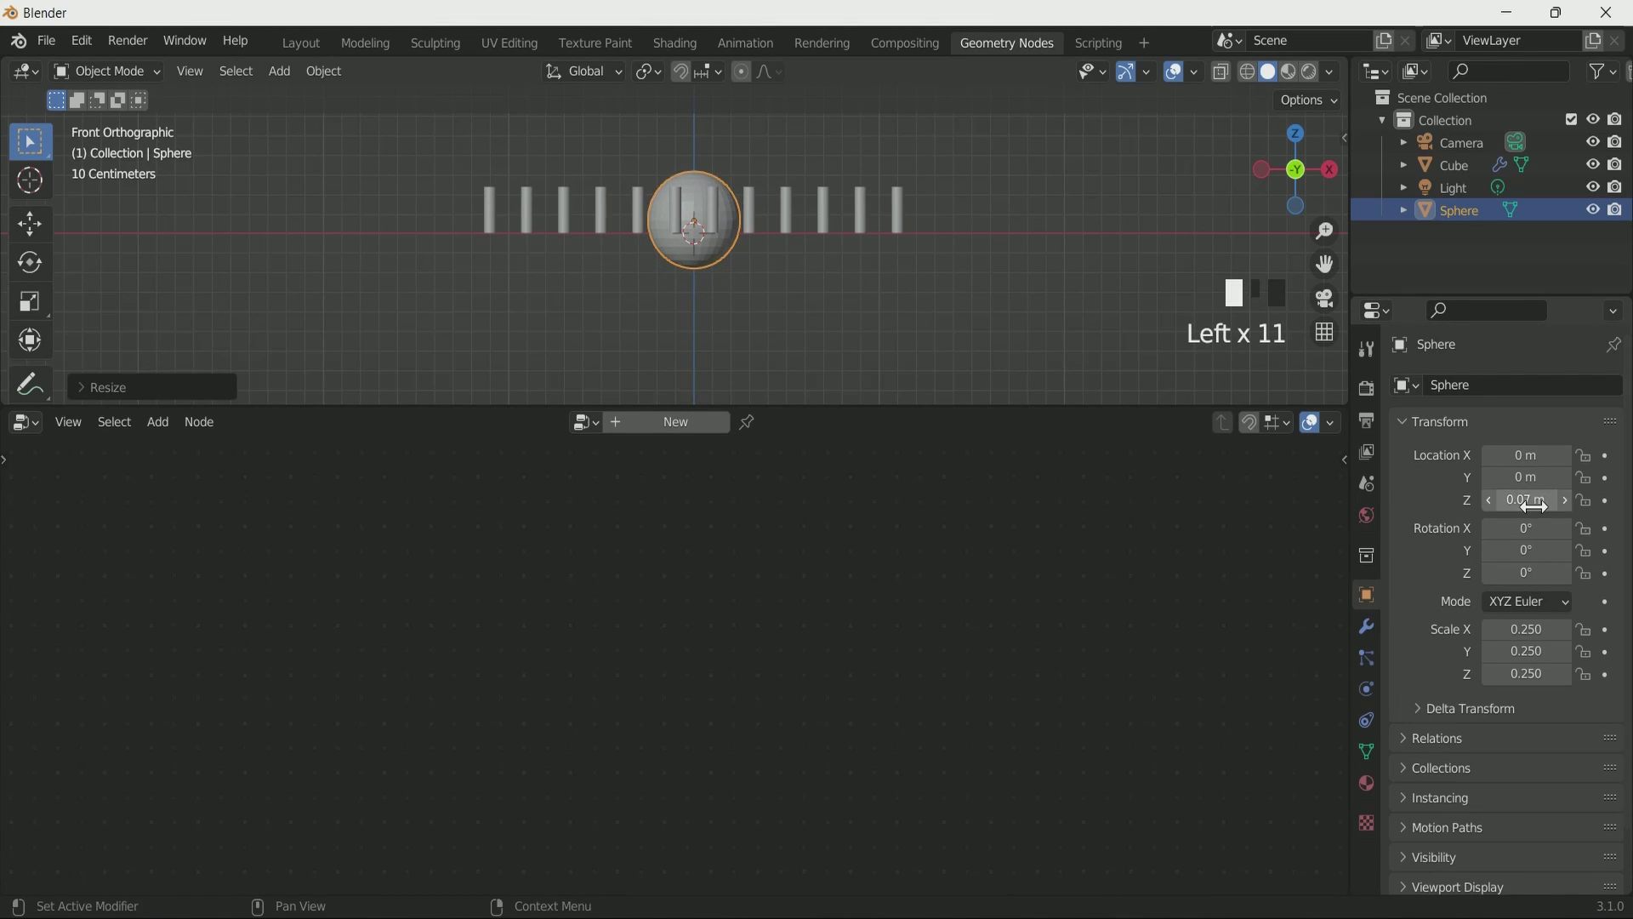
{"action": "left_click_drag", "start_coordinate": [1535, 502], "coordinate": [1565, 502]}
{"action": "left_click", "coordinate": [1566, 500]}
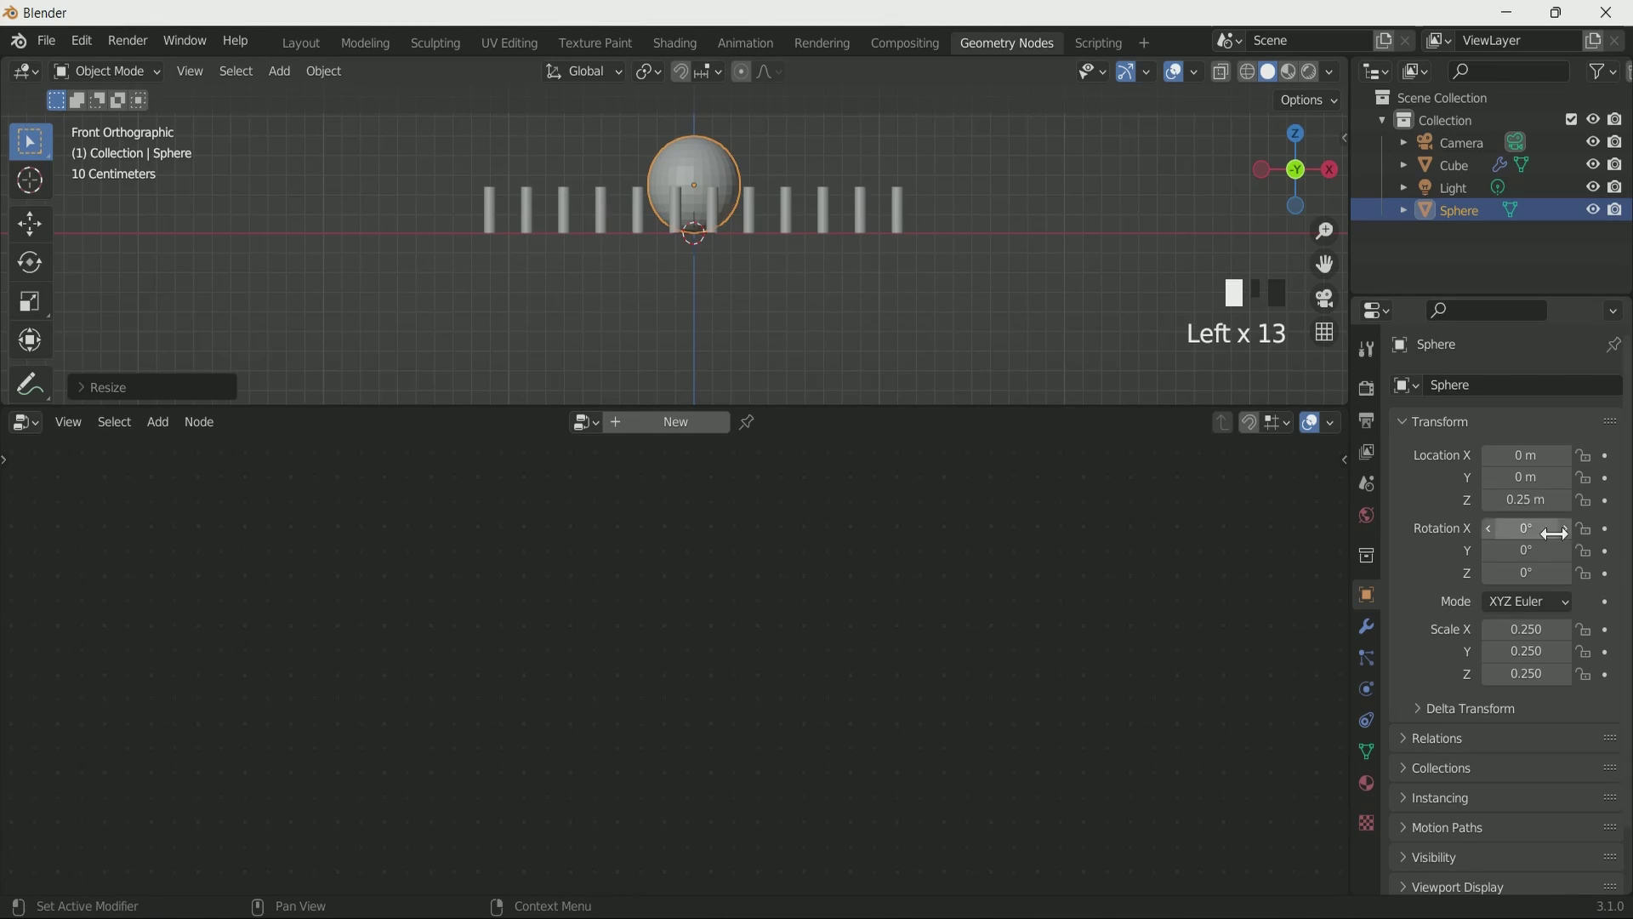
- Set the sphere's scale to 0.2 on all axes and its Z location to 0.2 m
{"action": "left_click_drag", "start_coordinate": [1538, 629], "coordinate": [1538, 674]}
{"action": "key", "text": "Return"}
{"action": "left_click", "coordinate": [1566, 500]}
{"action": "left_click", "coordinate": [1489, 500]}
{"action": "left_click", "coordinate": [1488, 500]}
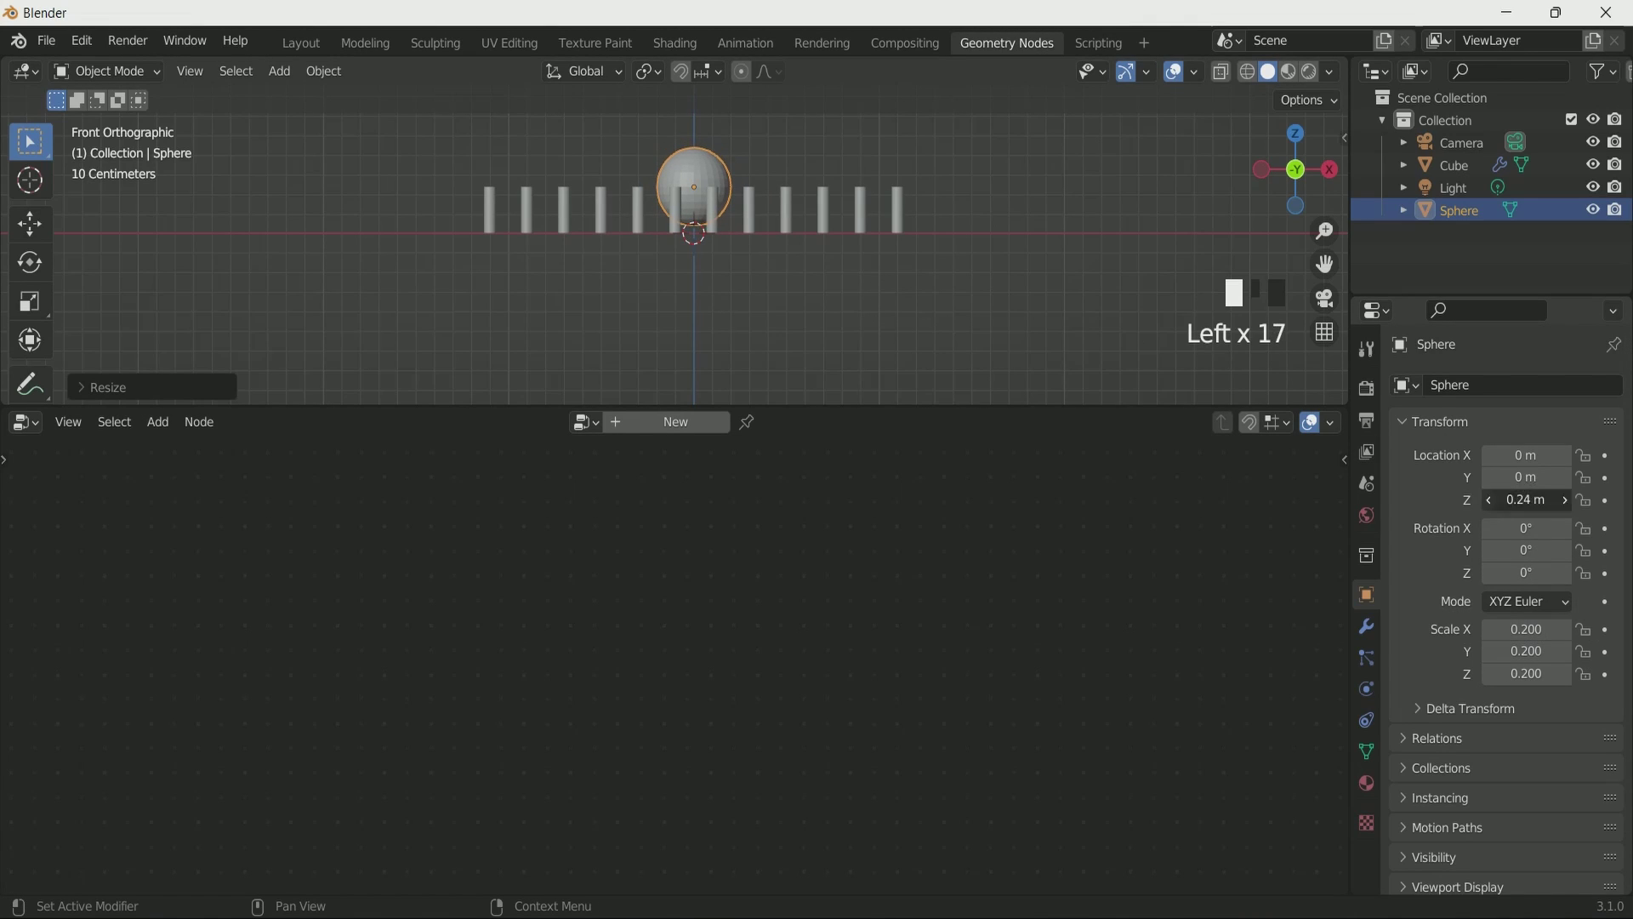
{"action": "left_click", "coordinate": [1488, 501]}
{"action": "left_click", "coordinate": [1489, 500]}
{"action": "left_click", "coordinate": [1489, 500]}
{"action": "left_click", "coordinate": [1489, 501]}
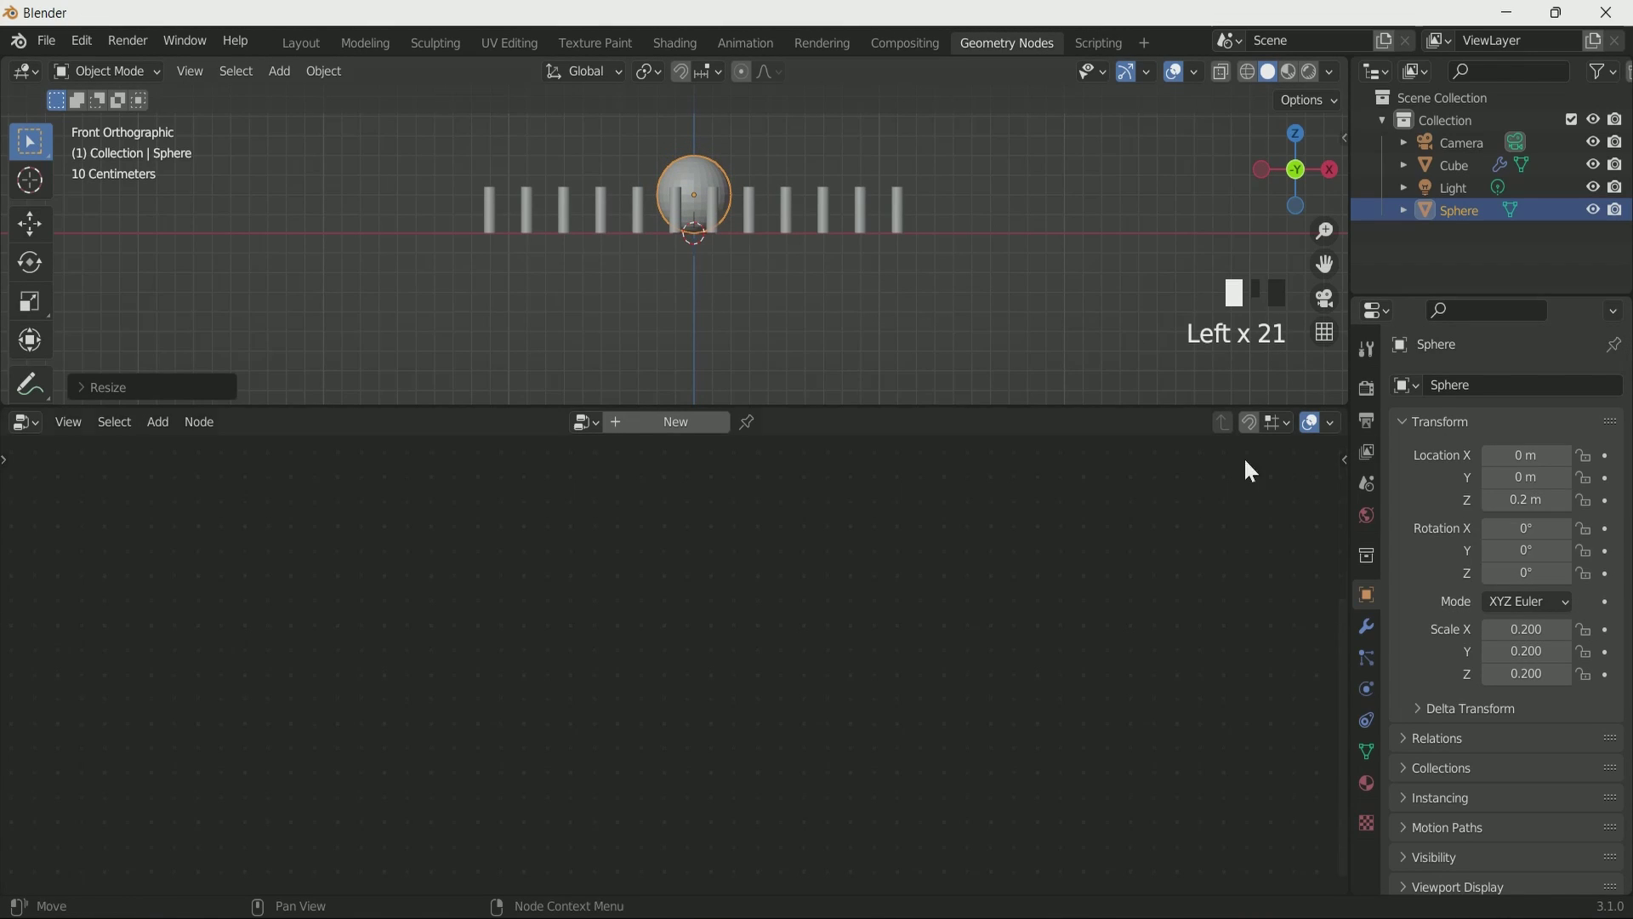
- Move the sphere horizontally, with Z locked, to just beside the cylinder grid at about X -1.52 m, Y -0.04 m
{"action": "middle_click_drag", "start_coordinate": [1174, 383], "coordinate": [946, 255]}
{"action": "scroll", "coordinate": [1025, 253], "scroll_direction": "up", "scroll_amount": 10}
{"action": "scroll", "coordinate": [1024, 253], "scroll_direction": "down", "scroll_amount": 6}
{"action": "scroll", "coordinate": [946, 255], "scroll_direction": "down", "scroll_amount": 3}
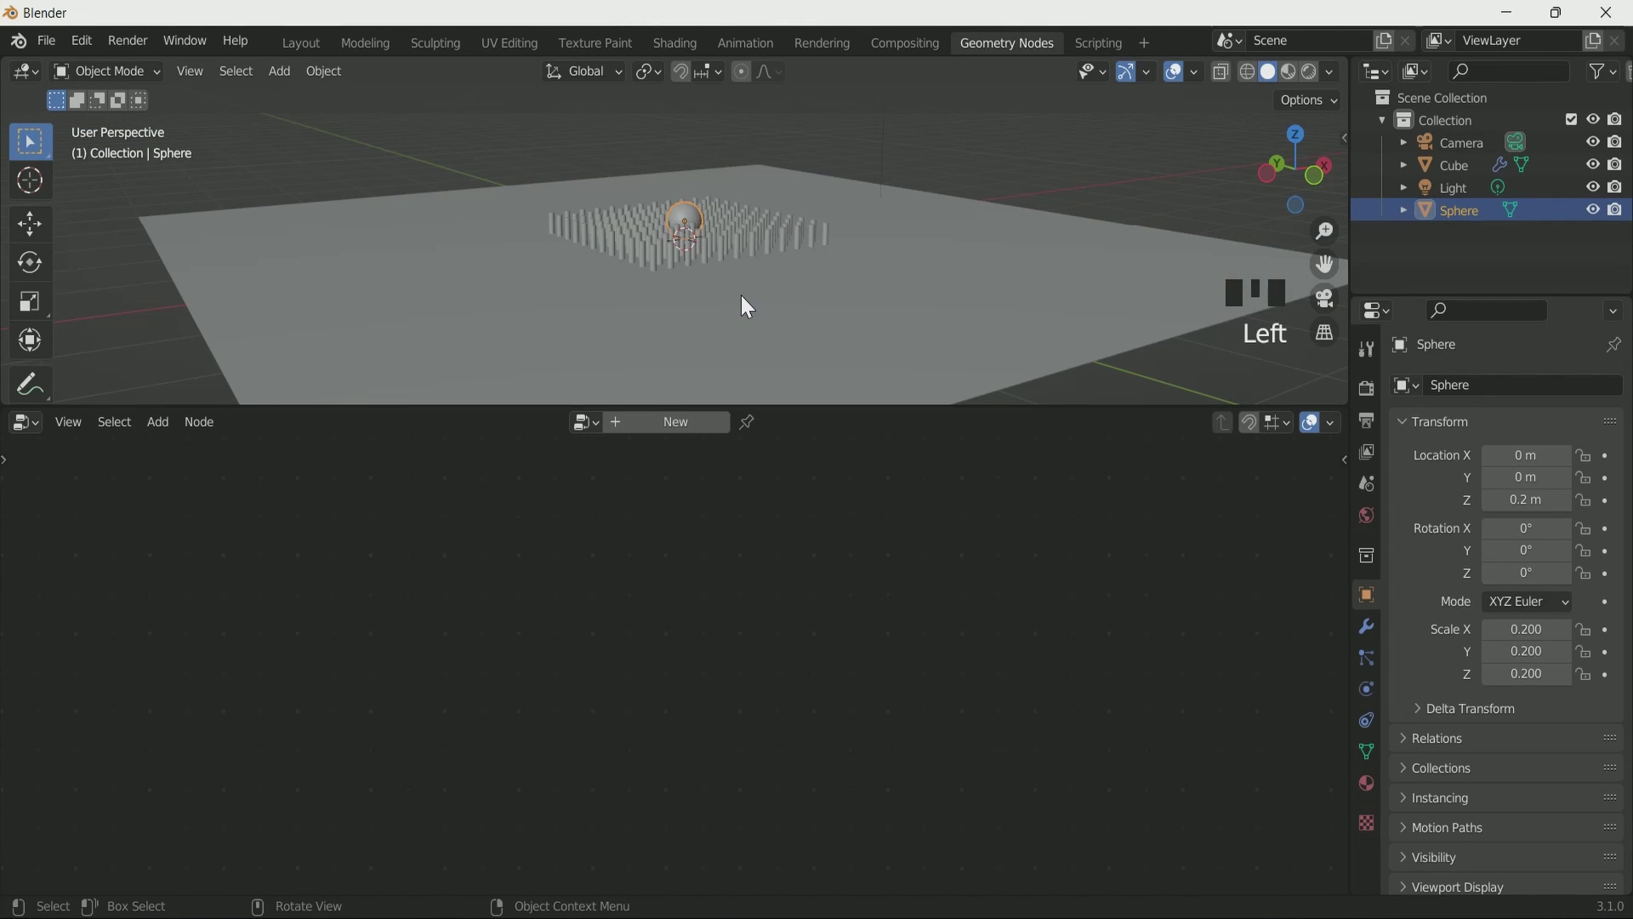
{"action": "key", "text": "g"}
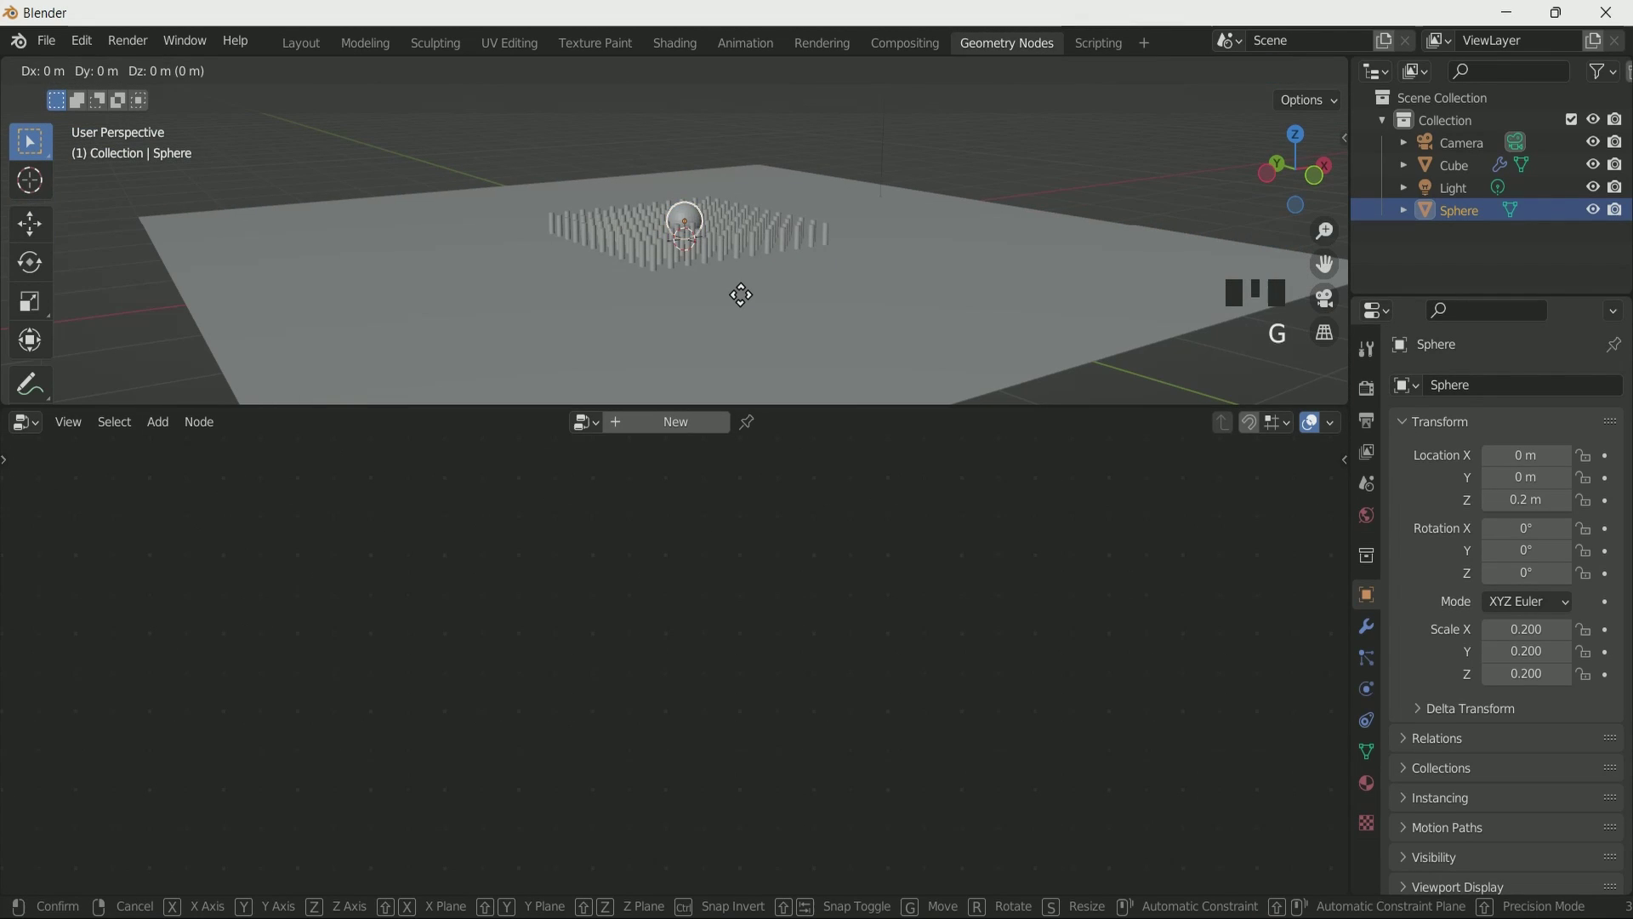
{"action": "key", "text": "shift+z"}
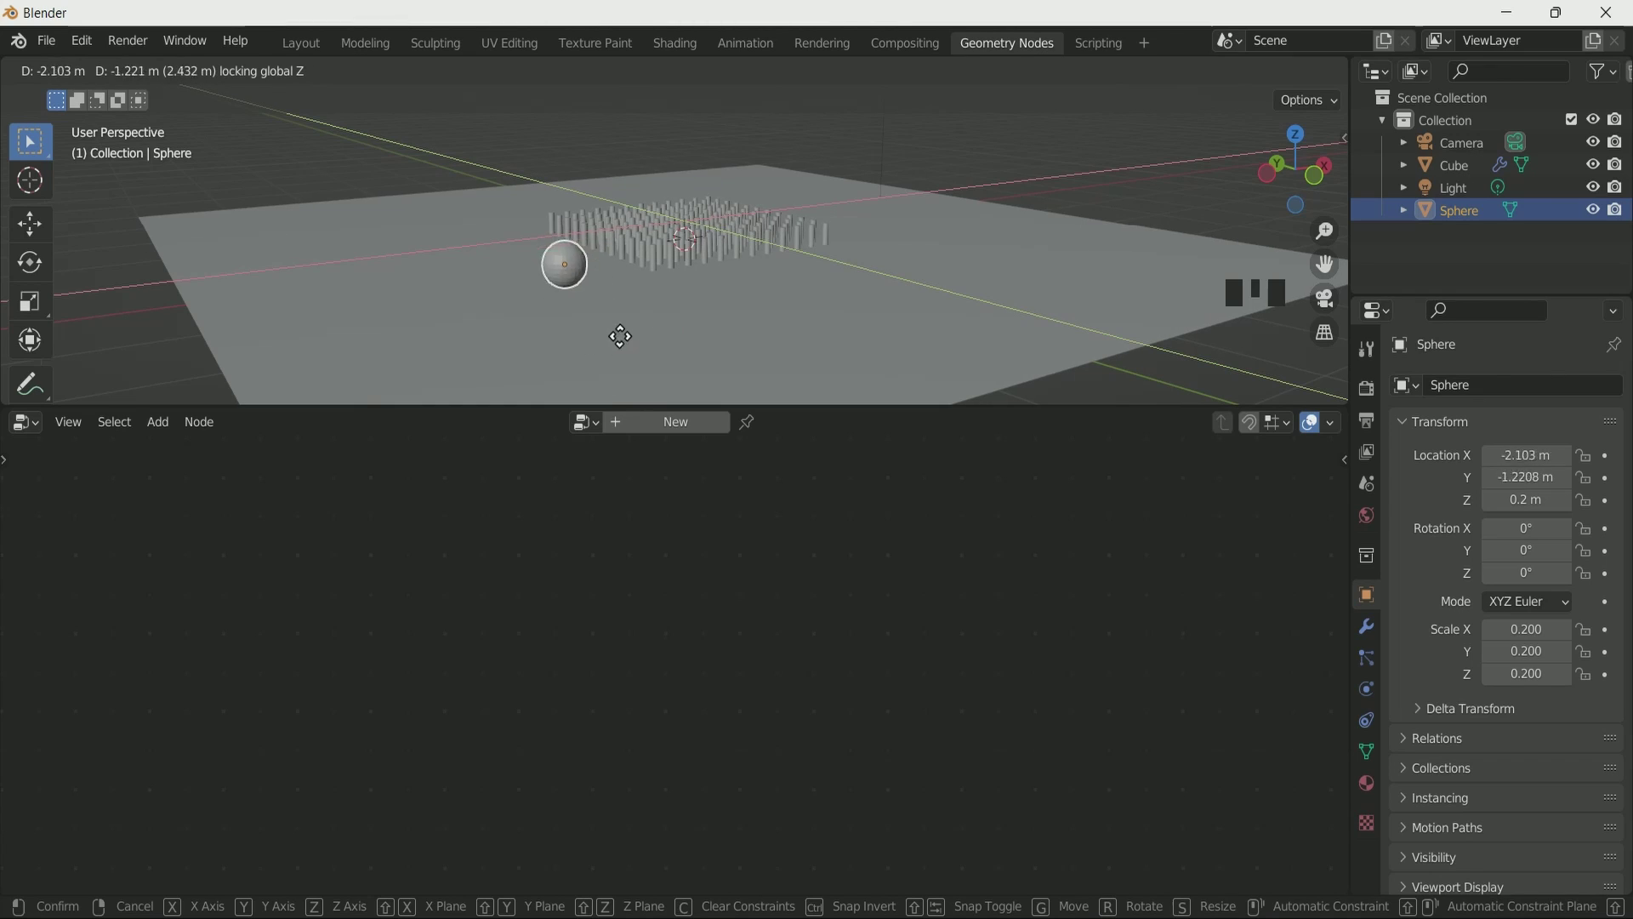
{"action": "left_click", "coordinate": [620, 311]}
{"action": "middle_click_drag", "start_coordinate": [729, 266], "coordinate": [622, 307]}
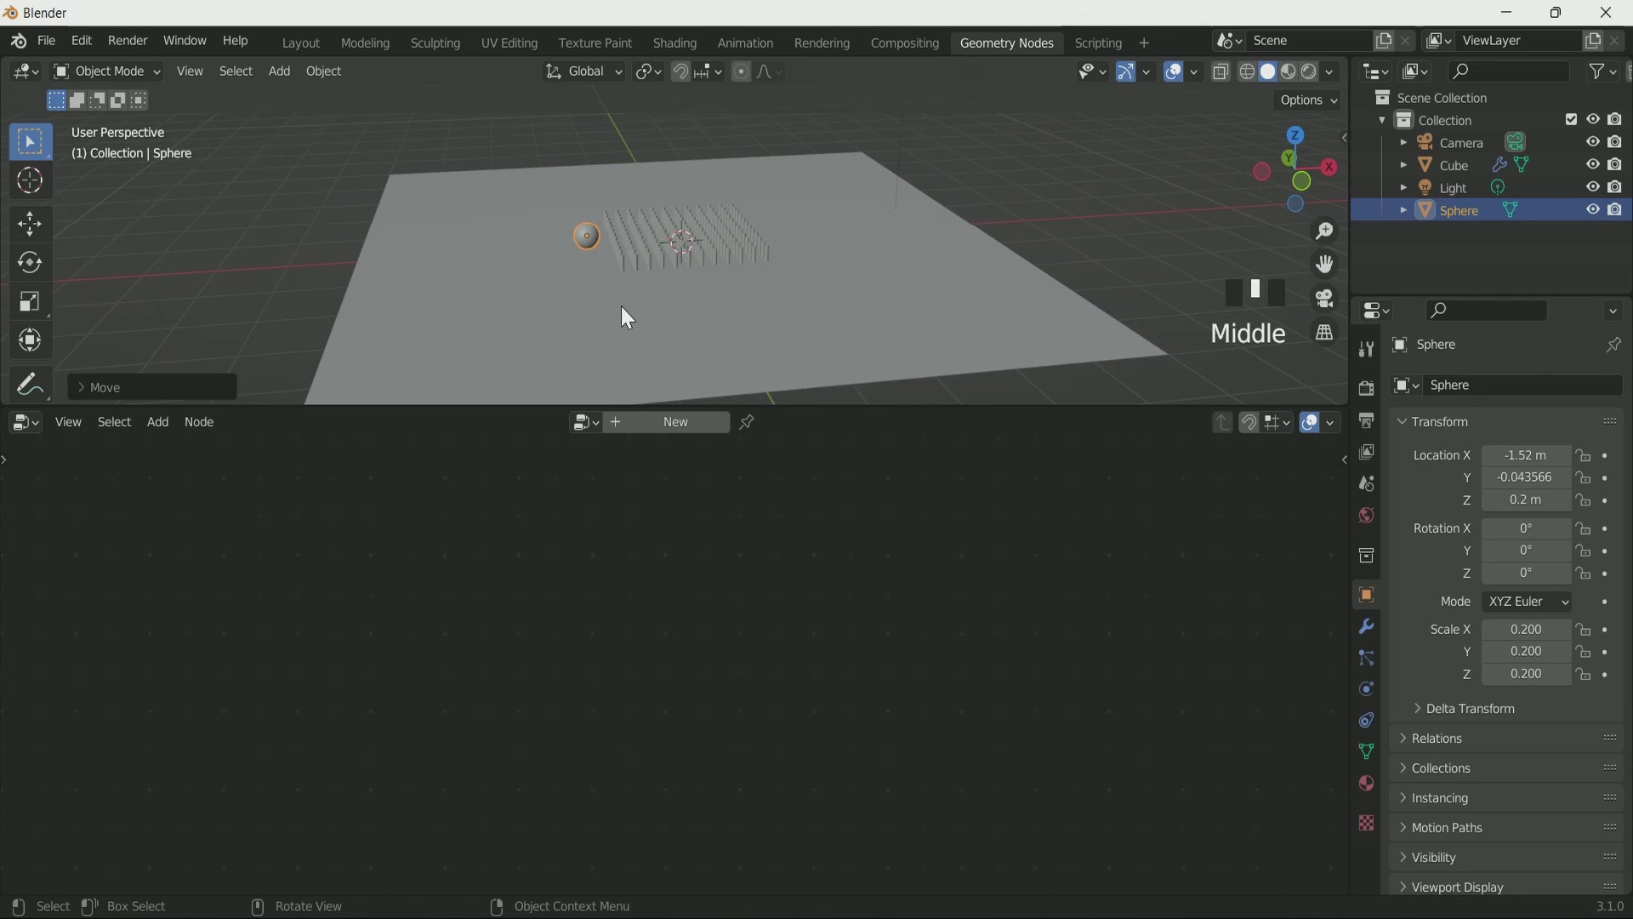
- Add the sphere to the Cube's node tree as an Object Info node set to Relative, and link its Geometry to Geometry Proximity's Target
{"action": "left_click", "coordinate": [805, 282]}
{"action": "scroll", "coordinate": [645, 722], "scroll_direction": "up", "scroll_amount": 3}
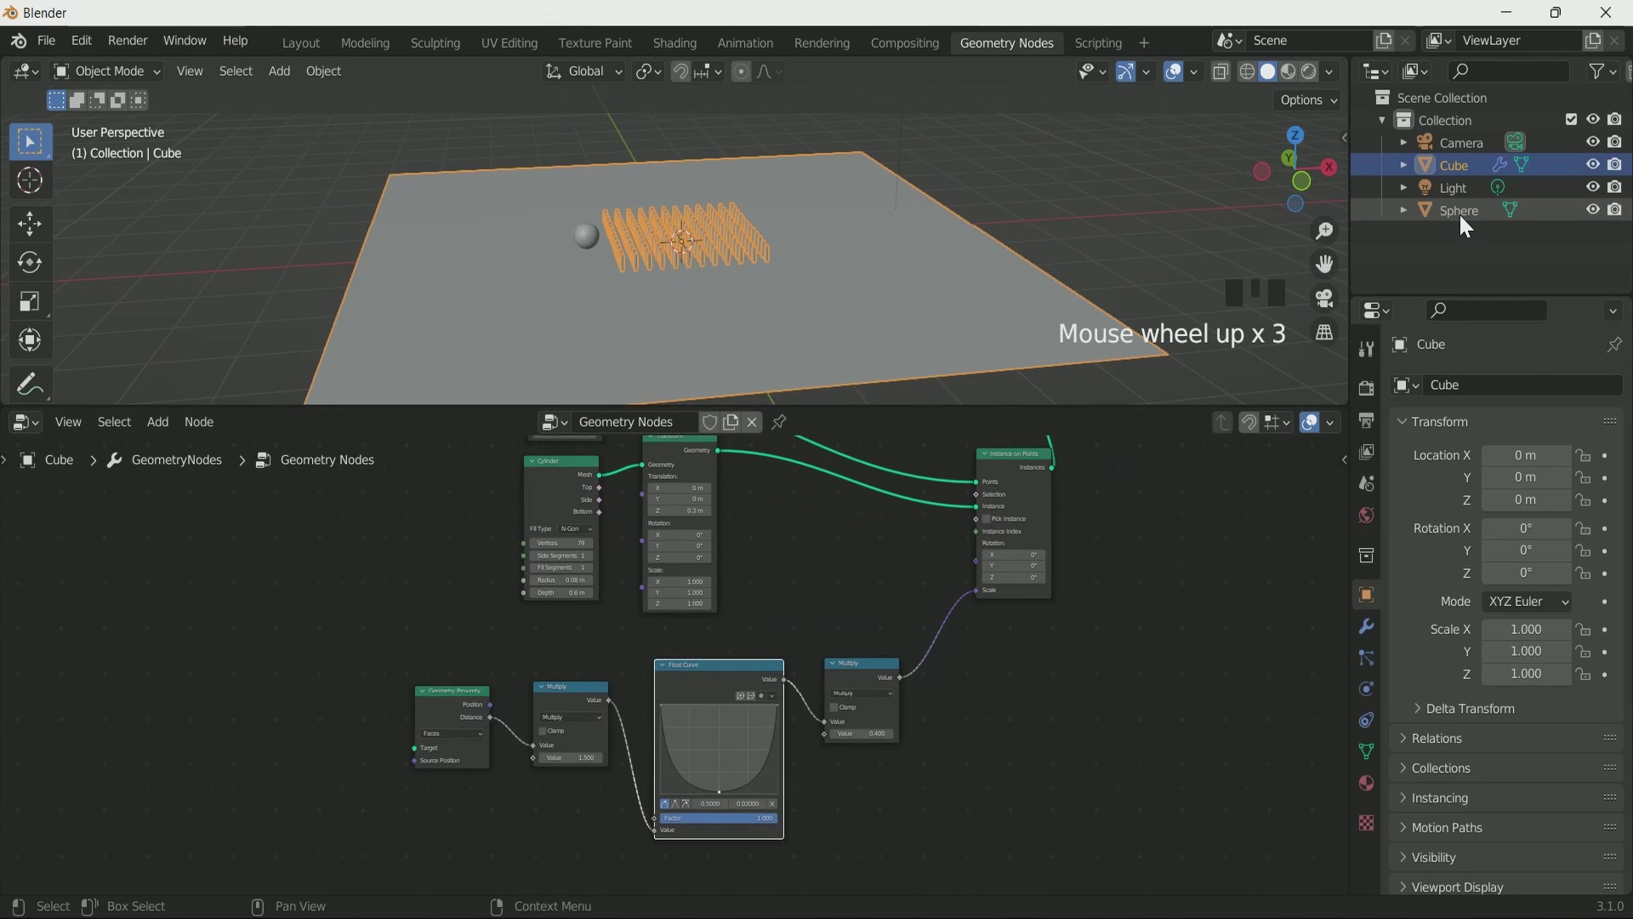
{"action": "left_click_drag", "start_coordinate": [1458, 212], "coordinate": [105, 776]}
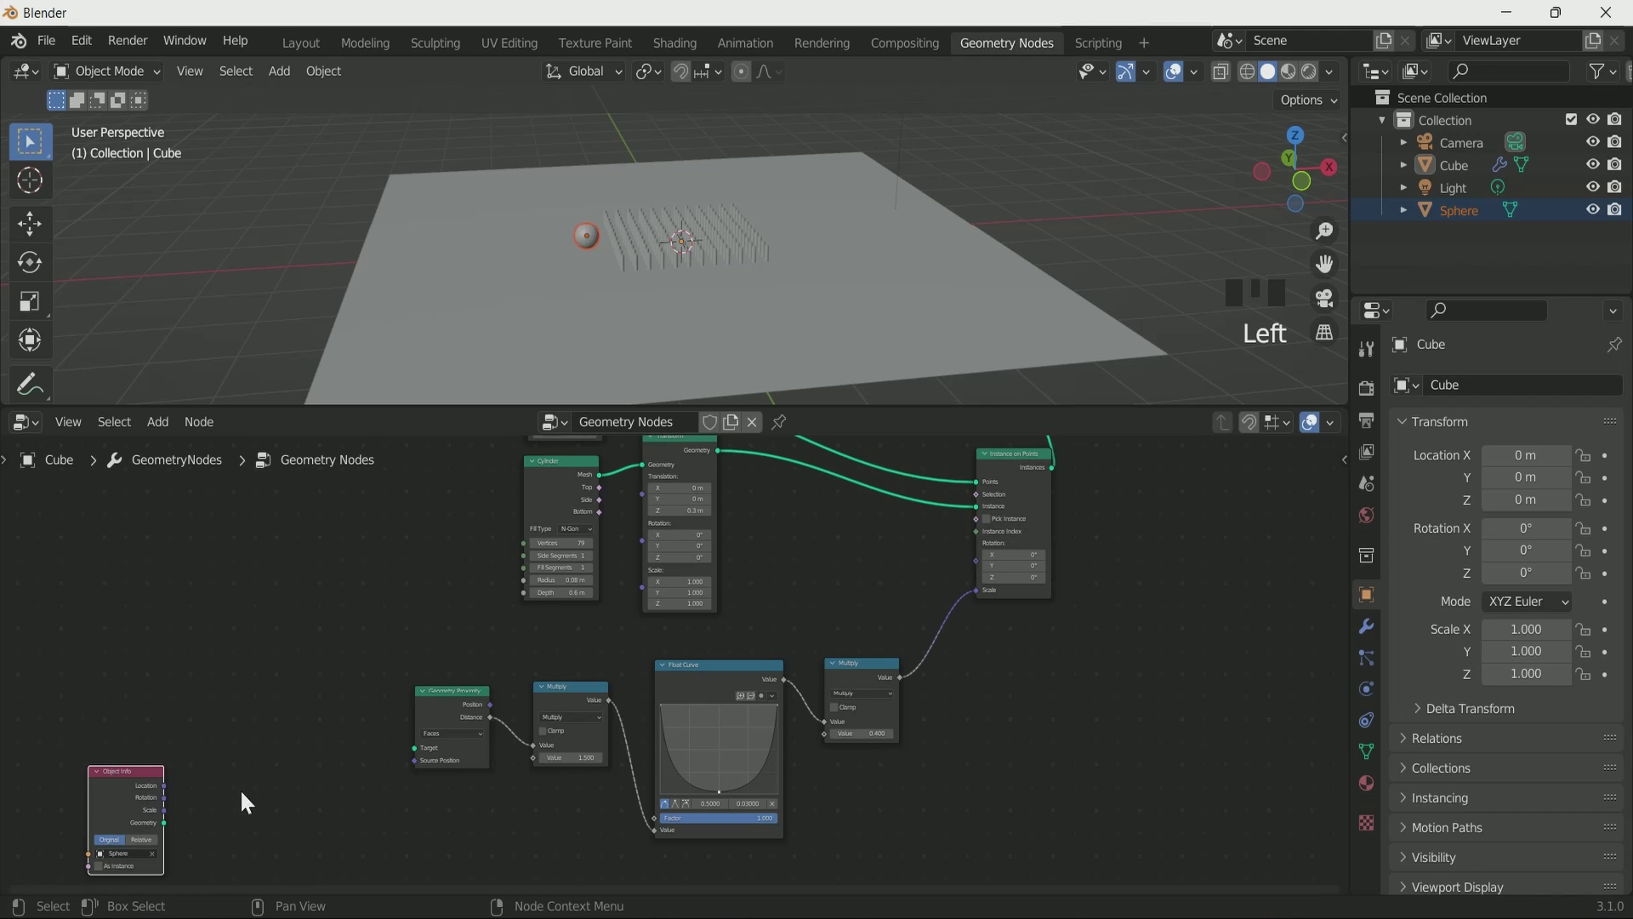
{"action": "middle_click_drag", "start_coordinate": [240, 788], "coordinate": [316, 670]}
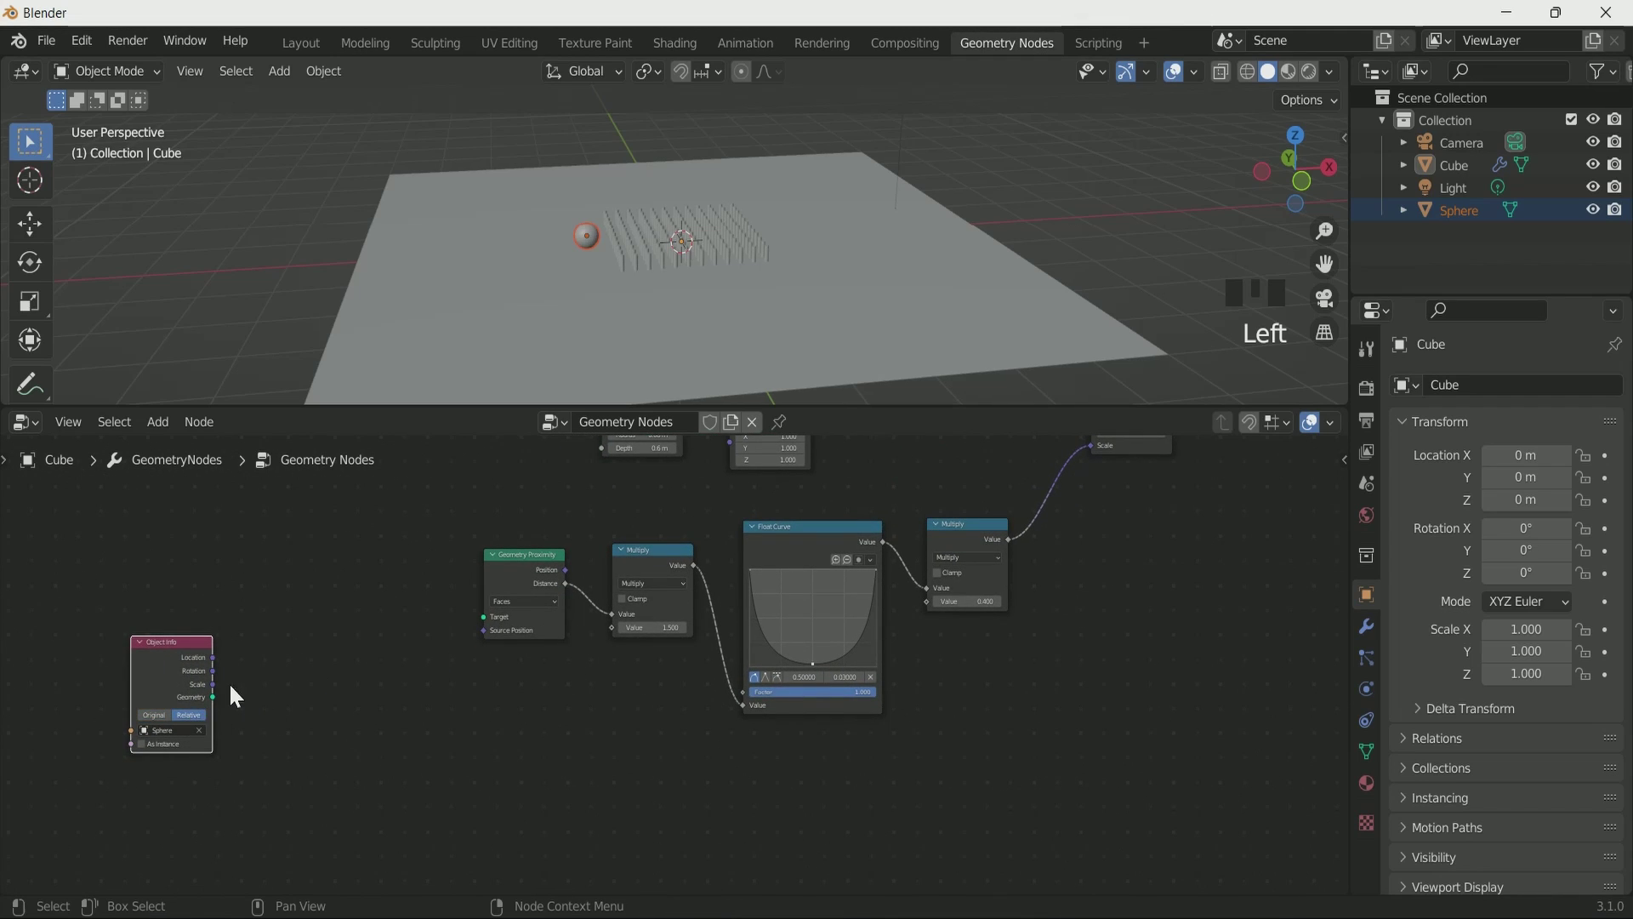
{"action": "left_click_drag", "start_coordinate": [213, 697], "coordinate": [485, 617]}
- Try moving the sphere horizontally through the cylinder grid, and undo the move
{"action": "scroll", "coordinate": [635, 282], "scroll_direction": "up", "scroll_amount": 4}
{"action": "middle_click_drag", "start_coordinate": [635, 282], "coordinate": [594, 262]}
{"action": "scroll", "coordinate": [547, 313], "scroll_direction": "down", "scroll_amount": 3}
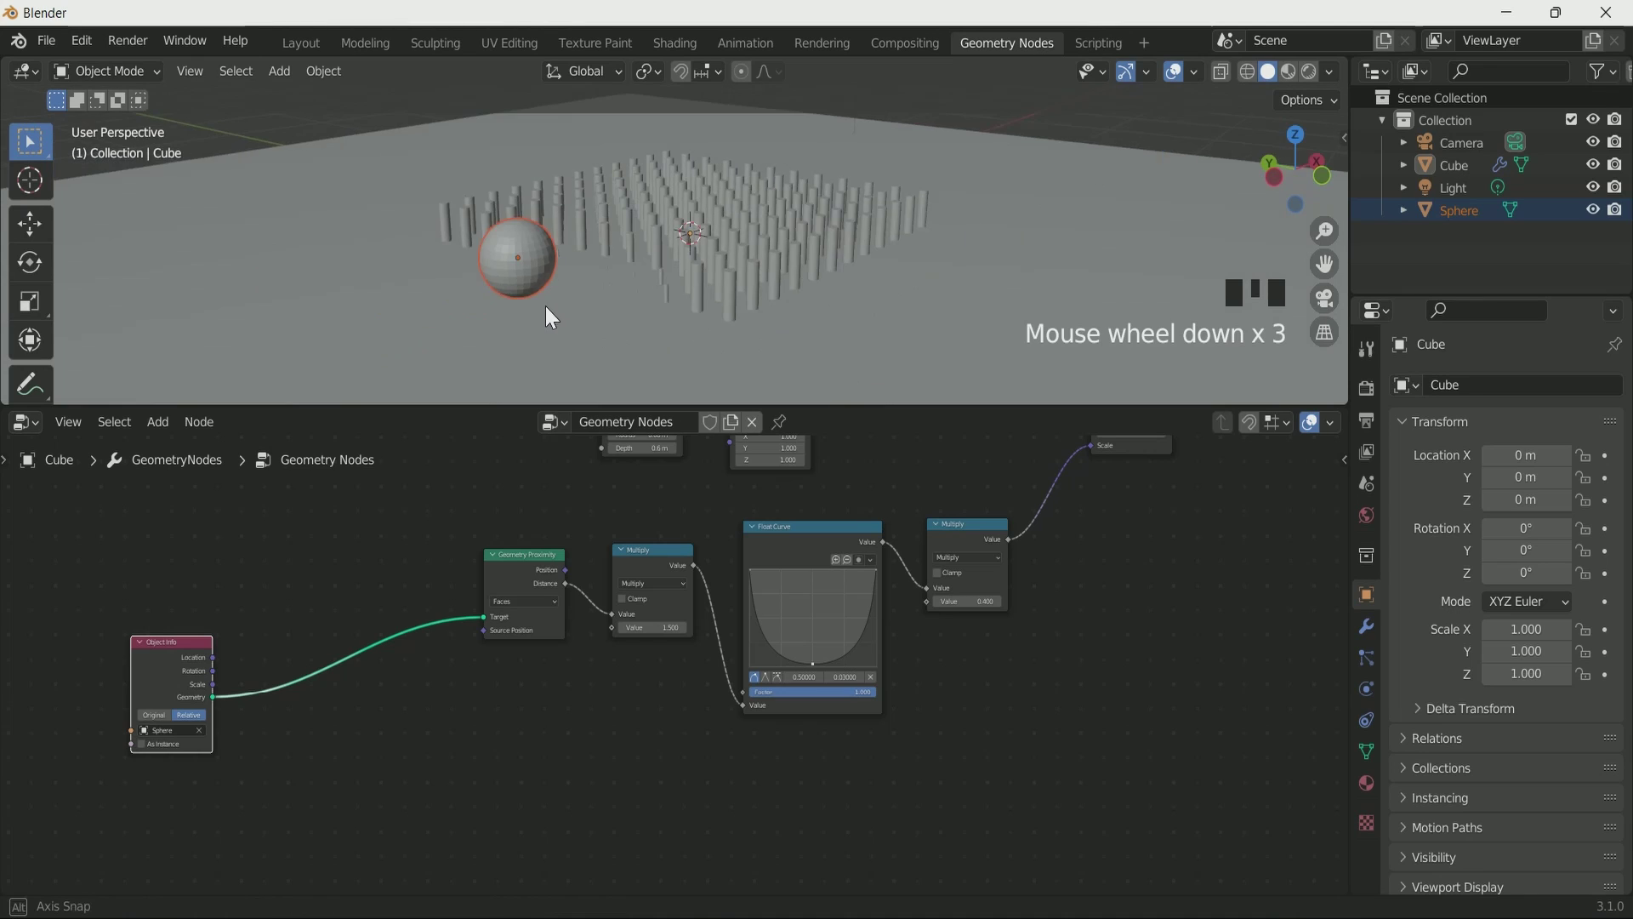
{"action": "scroll", "coordinate": [502, 314], "scroll_direction": "up", "scroll_amount": 3}
{"action": "scroll", "coordinate": [476, 289], "scroll_direction": "down", "scroll_amount": 1}
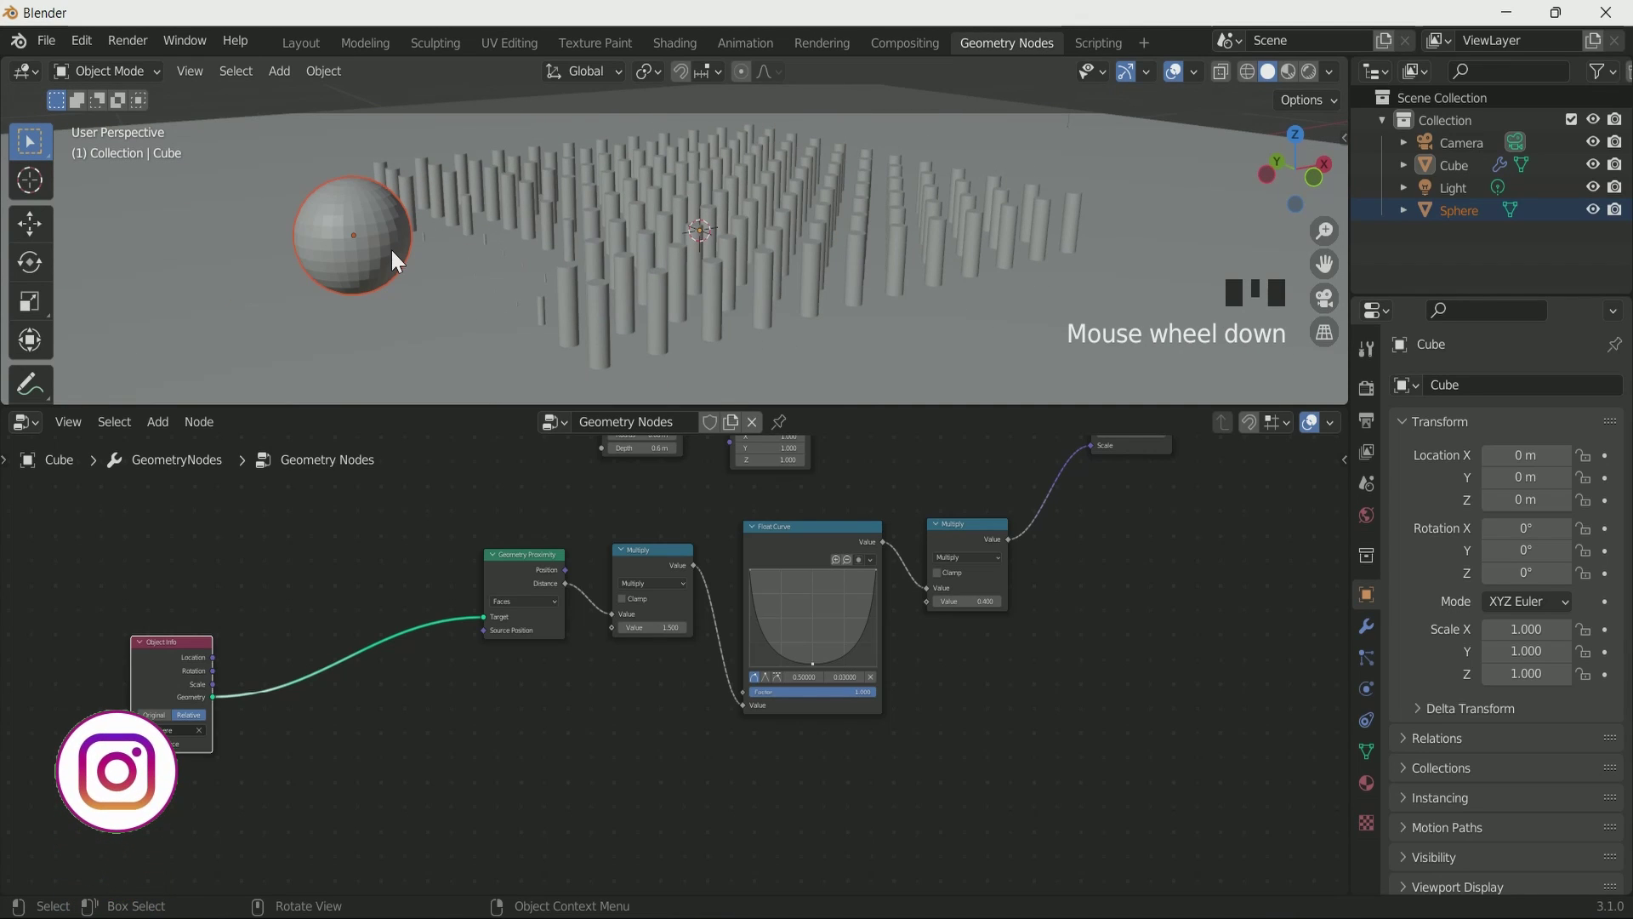
{"action": "key", "text": "g"}
{"action": "key", "text": "shift+z"}
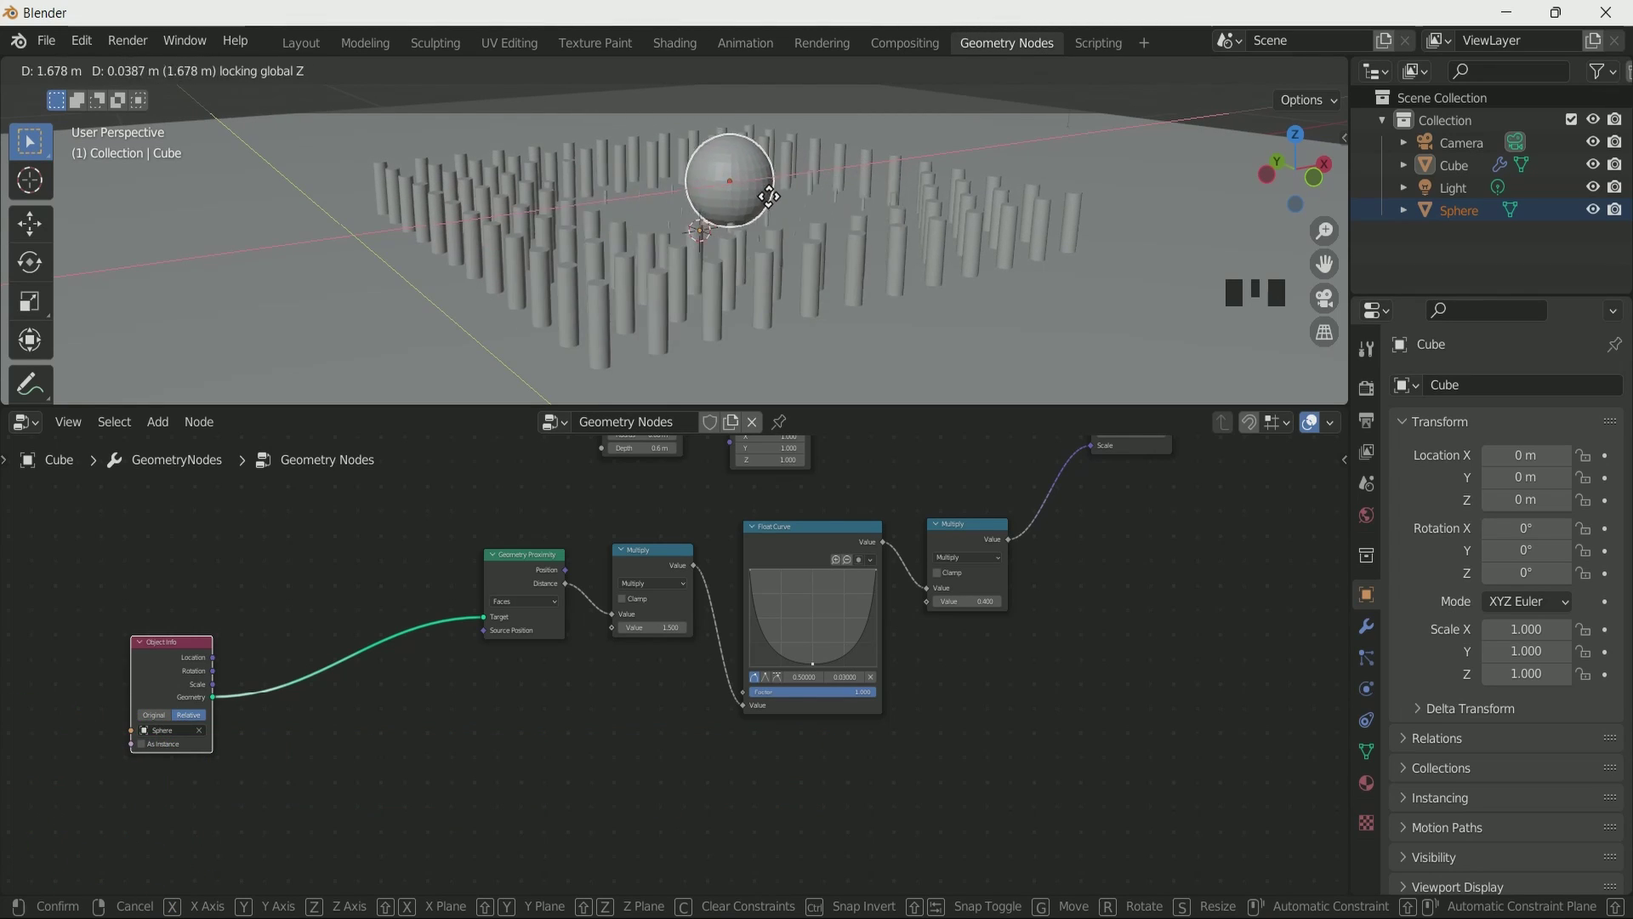
{"action": "left_click", "coordinate": [521, 267]}
{"action": "key", "text": "ctrl+z"}
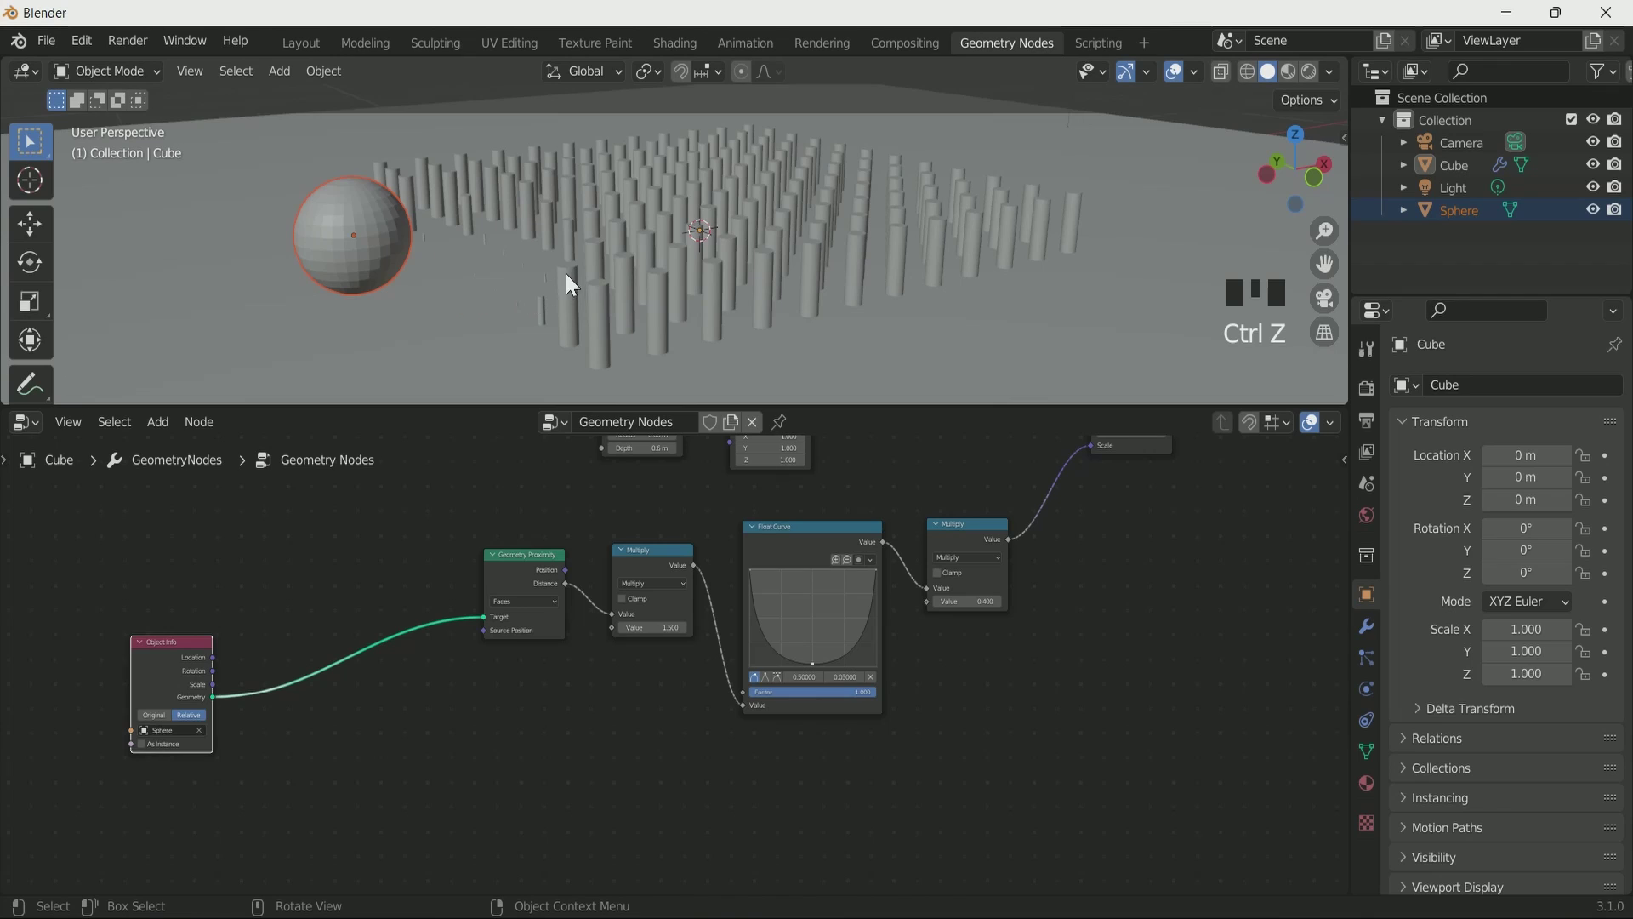
- Insert a Combine XYZ node between the last Multiply node and the Scale input of Instance on Points
{"action": "scroll", "coordinate": [385, 691], "scroll_direction": "down", "scroll_amount": 1}
{"action": "scroll", "coordinate": [384, 690], "scroll_direction": "down", "scroll_amount": 1}
{"action": "left_click_drag", "start_coordinate": [299, 646], "coordinate": [353, 598]}
{"action": "scroll", "coordinate": [746, 626], "scroll_direction": "down", "scroll_amount": 2}
{"action": "middle_click_drag", "start_coordinate": [966, 597], "coordinate": [880, 688]}
{"action": "scroll", "coordinate": [879, 687], "scroll_direction": "up", "scroll_amount": 3}
{"action": "scroll", "coordinate": [881, 689], "scroll_direction": "up", "scroll_amount": 2}
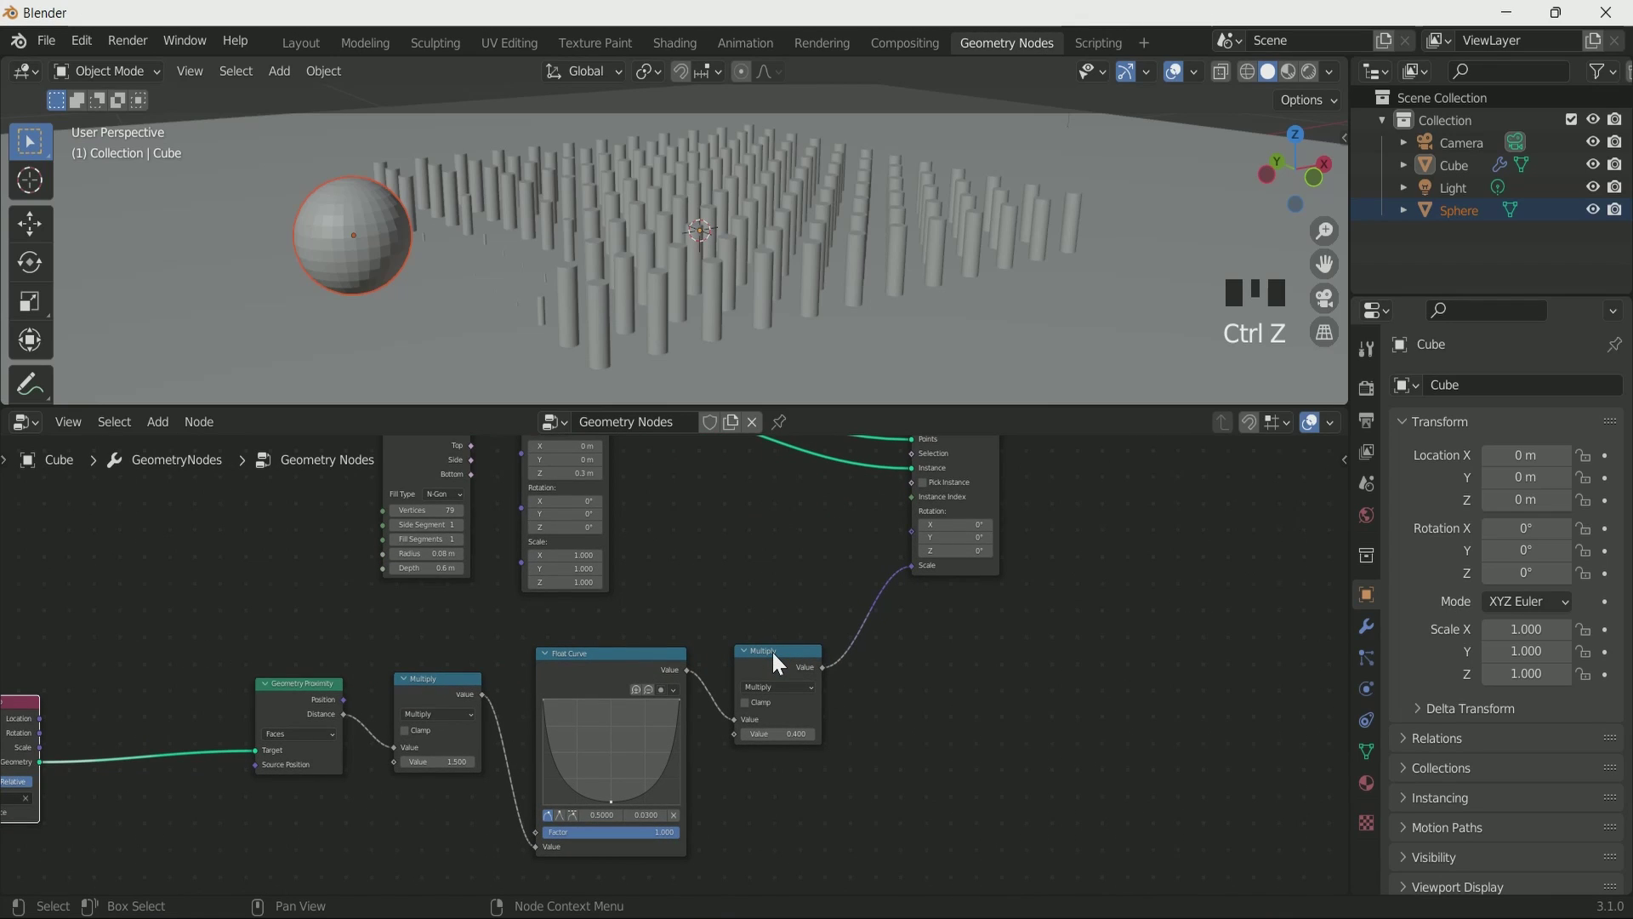
{"action": "key", "text": "shift+a"}
{"action": "type", "text": "c"}
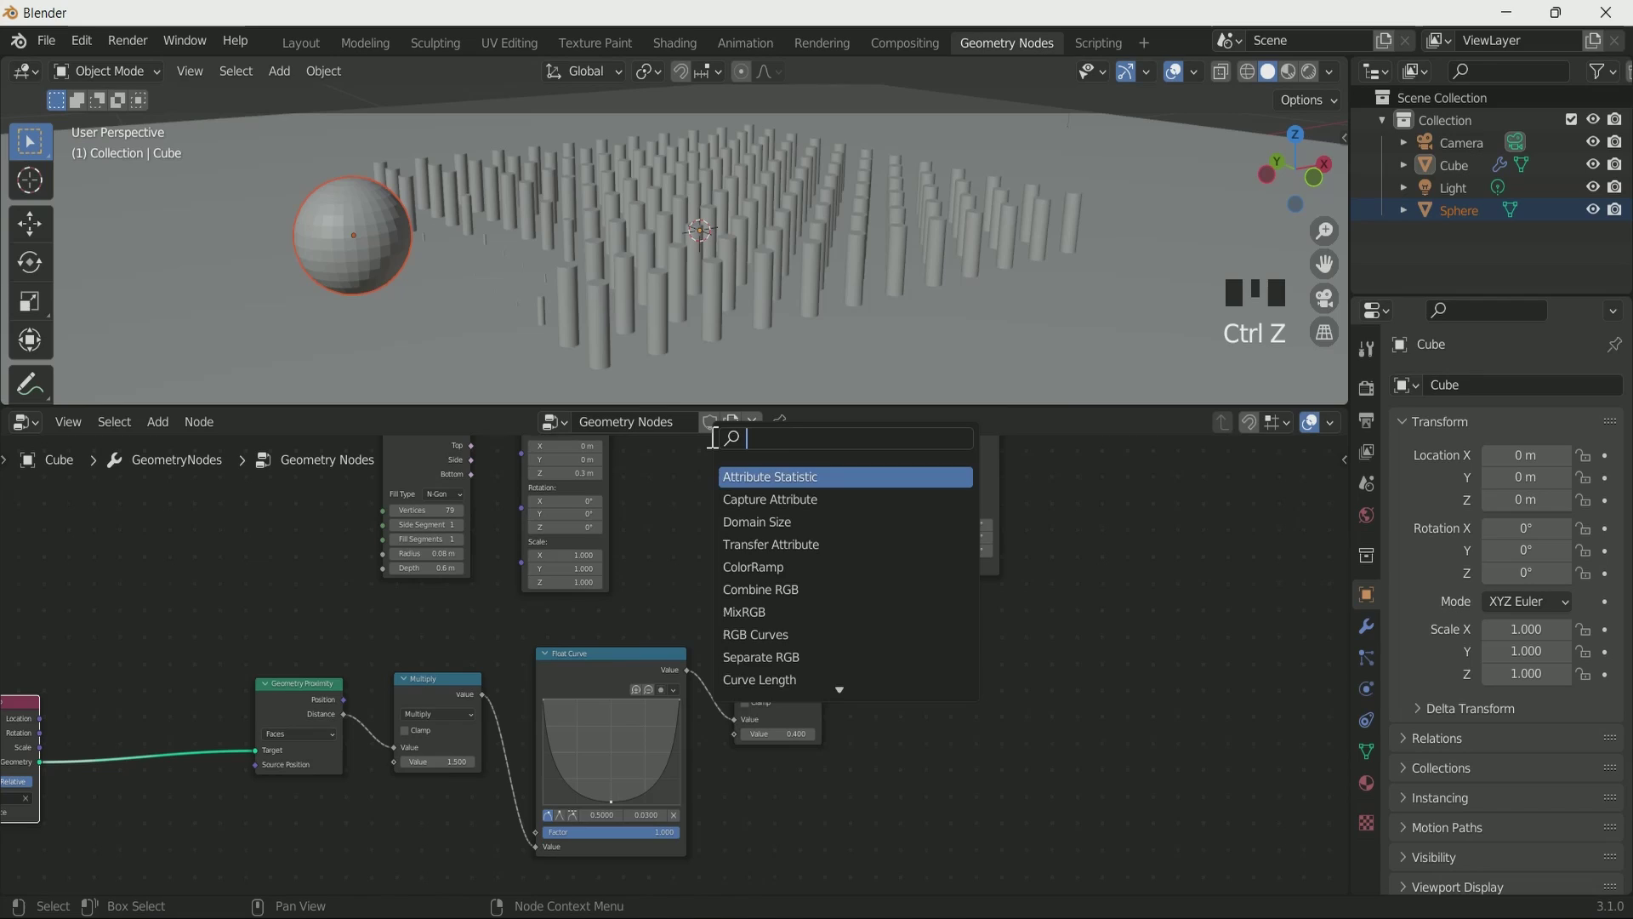
{"action": "type", "text": "om"}
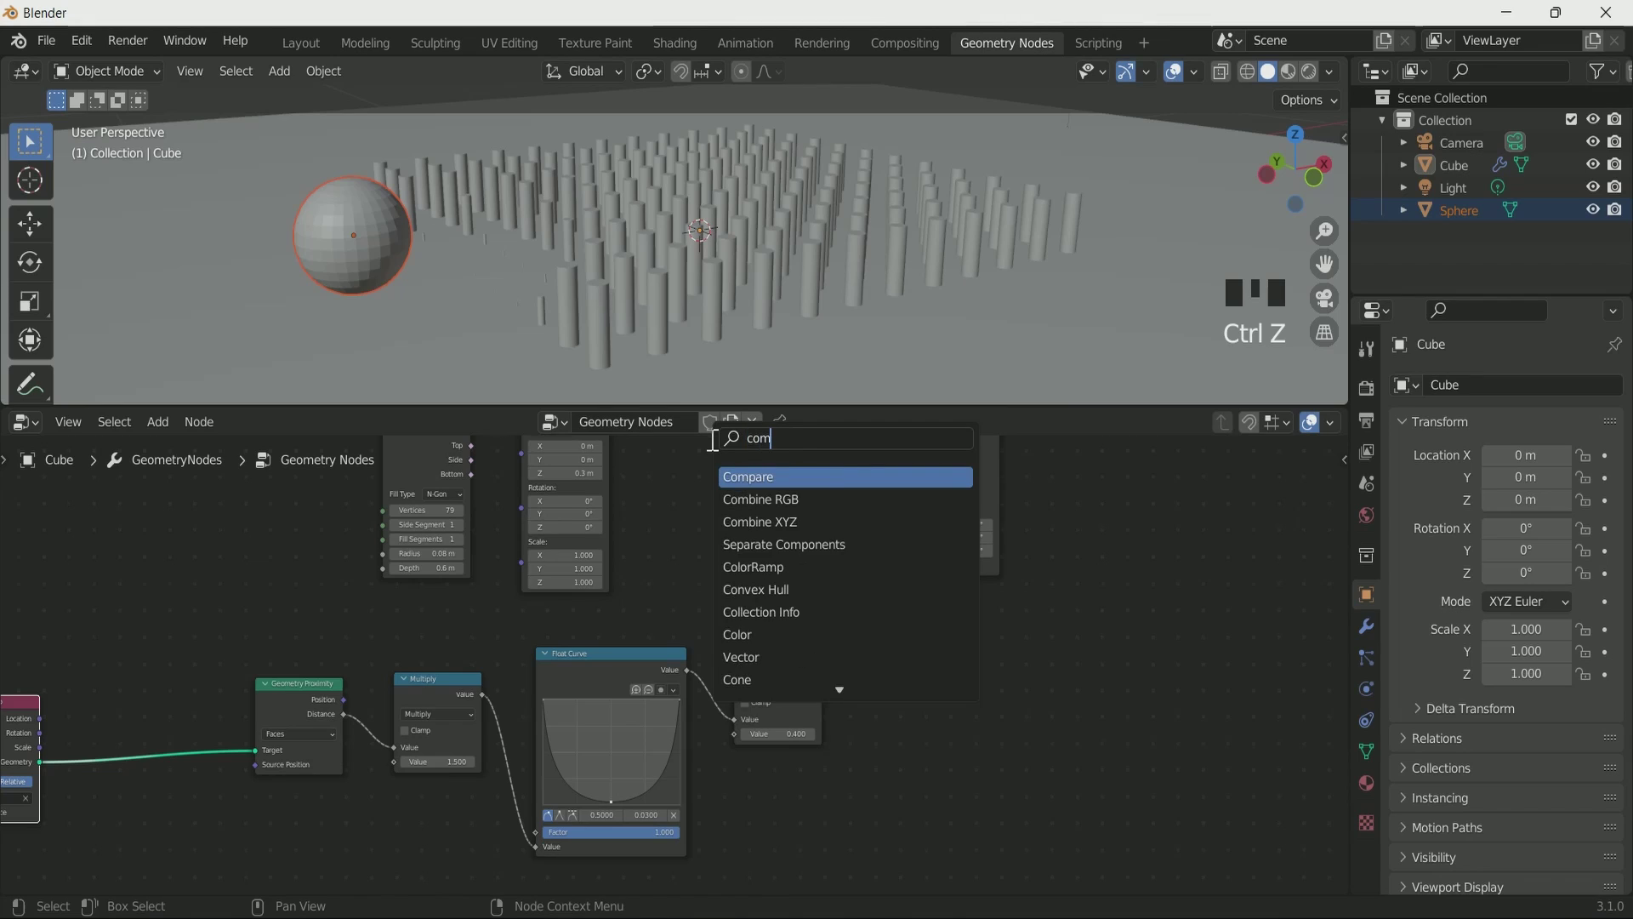
{"action": "left_click", "coordinate": [811, 525]}
{"action": "left_click", "coordinate": [932, 689]}
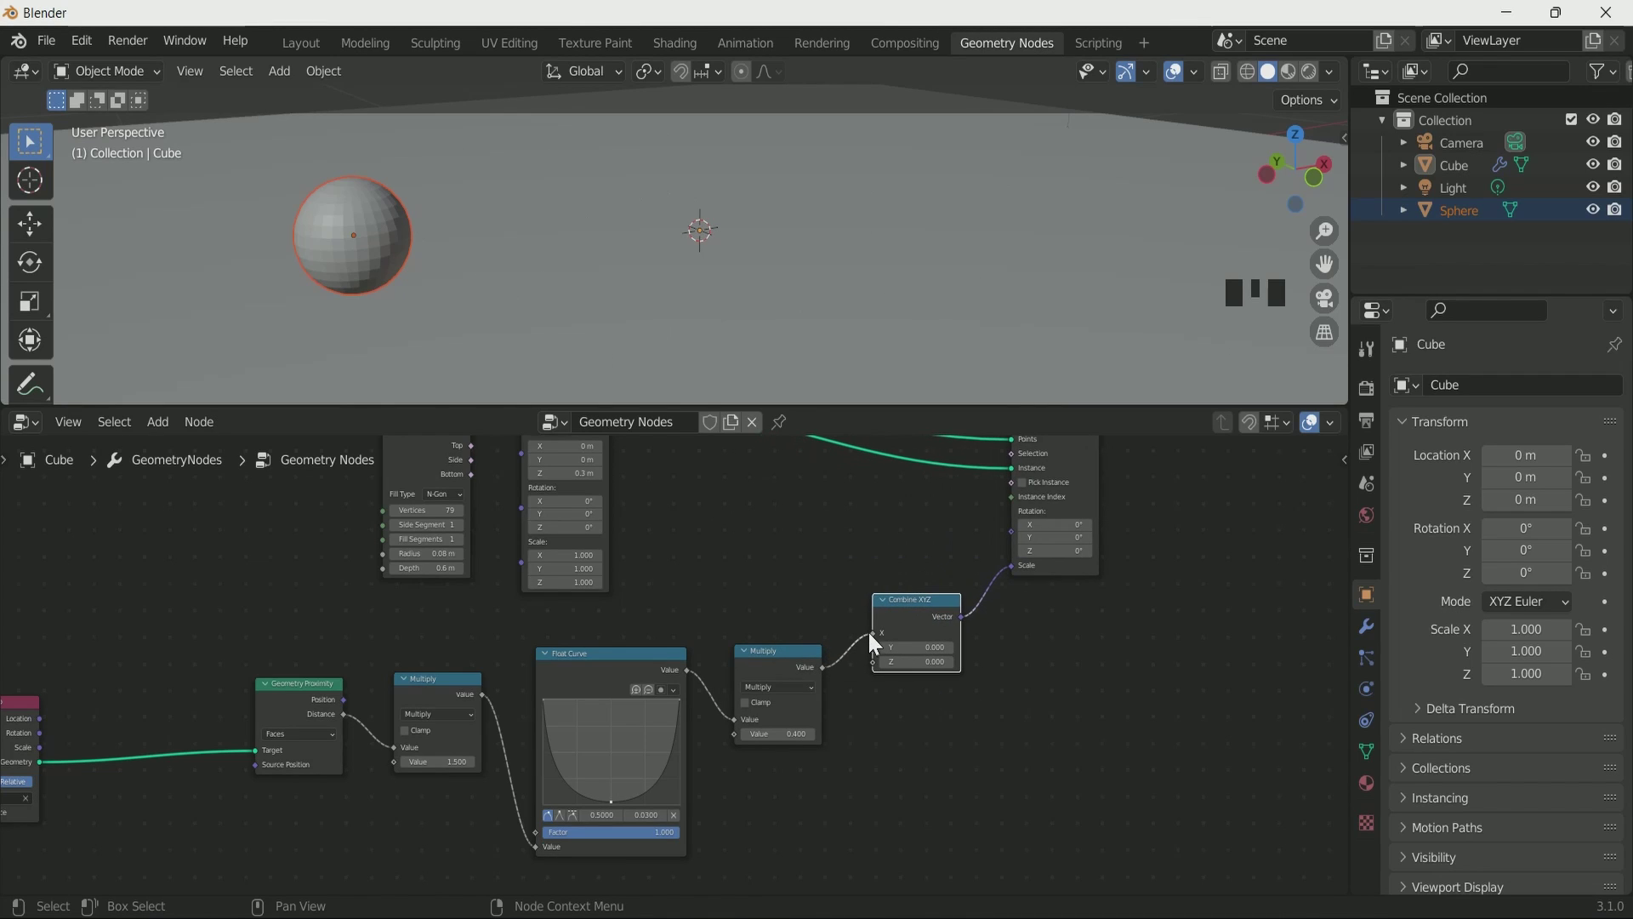
- Reconnect the Multiply value to the Z input of Combine XYZ and set its X and Y to 0.8
{"action": "mouse_move", "coordinate": [871, 633]}
{"action": "left_mouse_down"}
{"action": "mouse_move", "coordinate": [849, 647]}
{"action": "mouse_move", "coordinate": [875, 659]}
{"action": "left_mouse_up"}
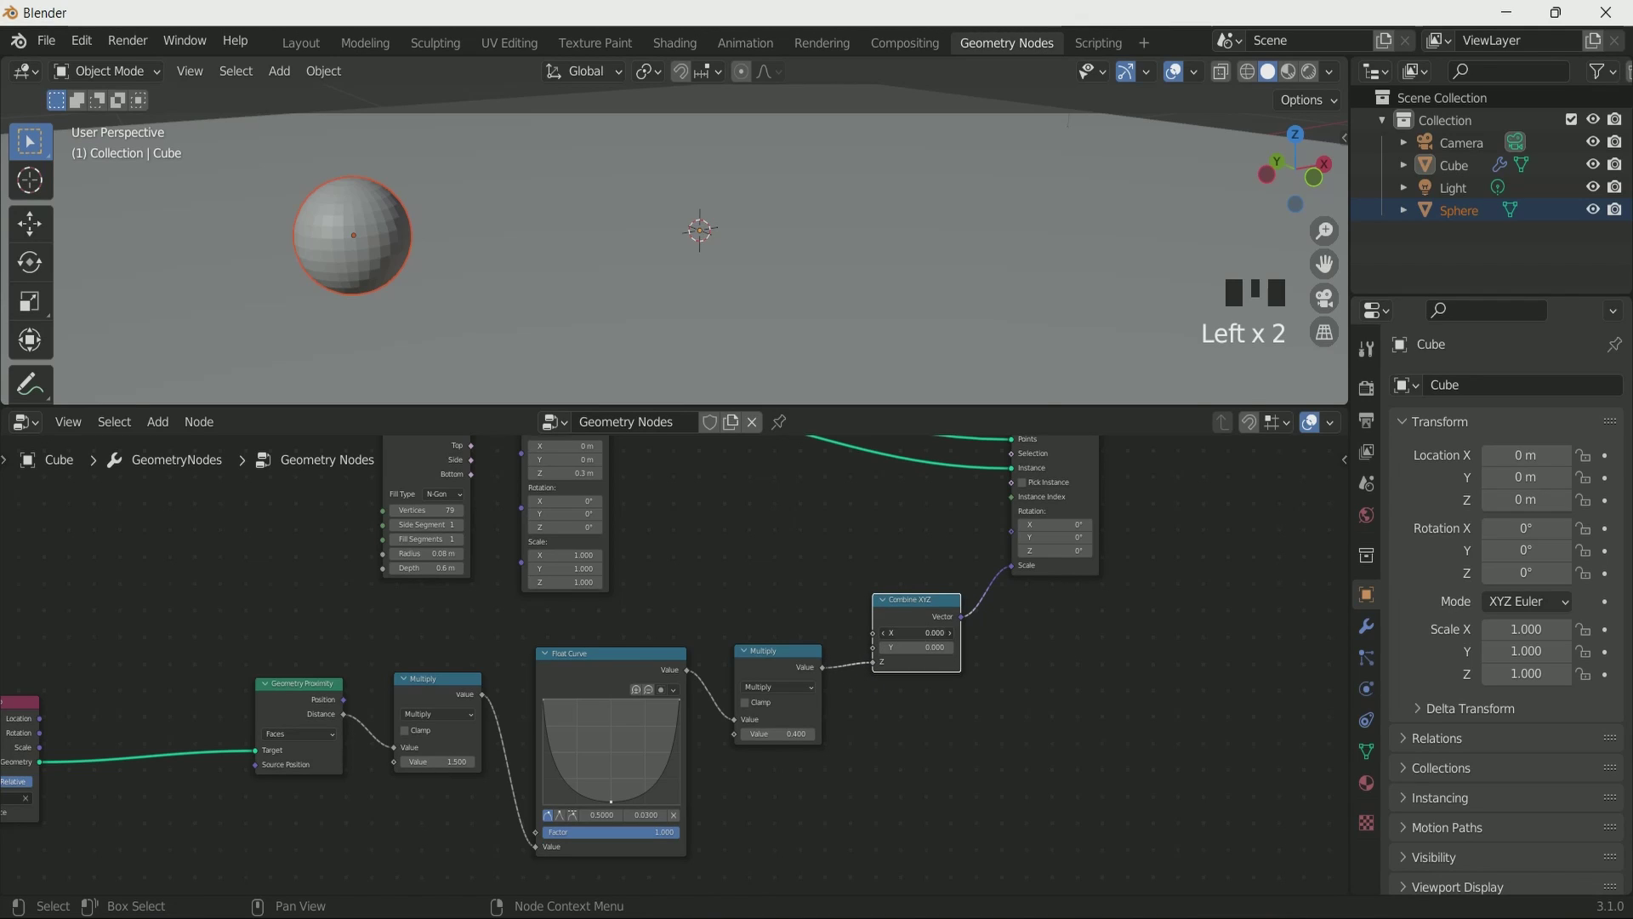
{"action": "left_click_drag", "start_coordinate": [903, 633], "coordinate": [942, 646]}
{"action": "scroll", "coordinate": [923, 612], "scroll_direction": "up", "scroll_amount": 1}
{"action": "scroll", "coordinate": [869, 253], "scroll_direction": "down", "scroll_amount": 2}
{"action": "scroll", "coordinate": [803, 310], "scroll_direction": "up", "scroll_amount": 1}
- Test the height-only scaling by moving the sphere horizontally over the cylinders, and undo that move
{"action": "middle_click_drag", "start_coordinate": [869, 253], "coordinate": [915, 288]}
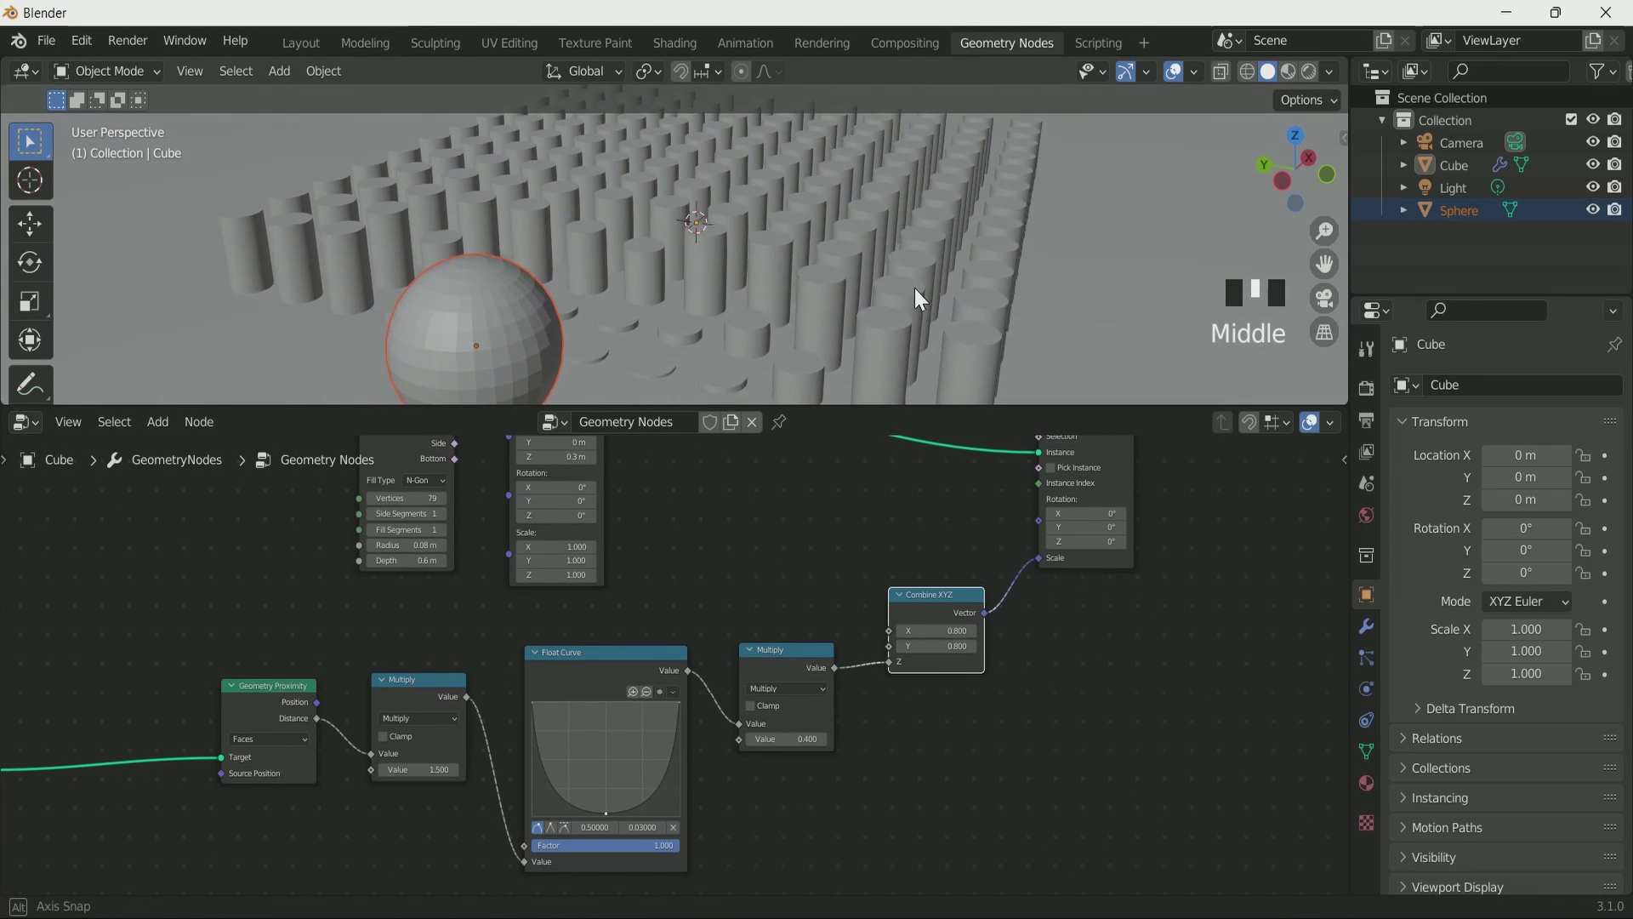
{"action": "scroll", "coordinate": [907, 285], "scroll_direction": "down", "scroll_amount": 3}
{"action": "middle_click_drag", "start_coordinate": [600, 295], "coordinate": [482, 199]}
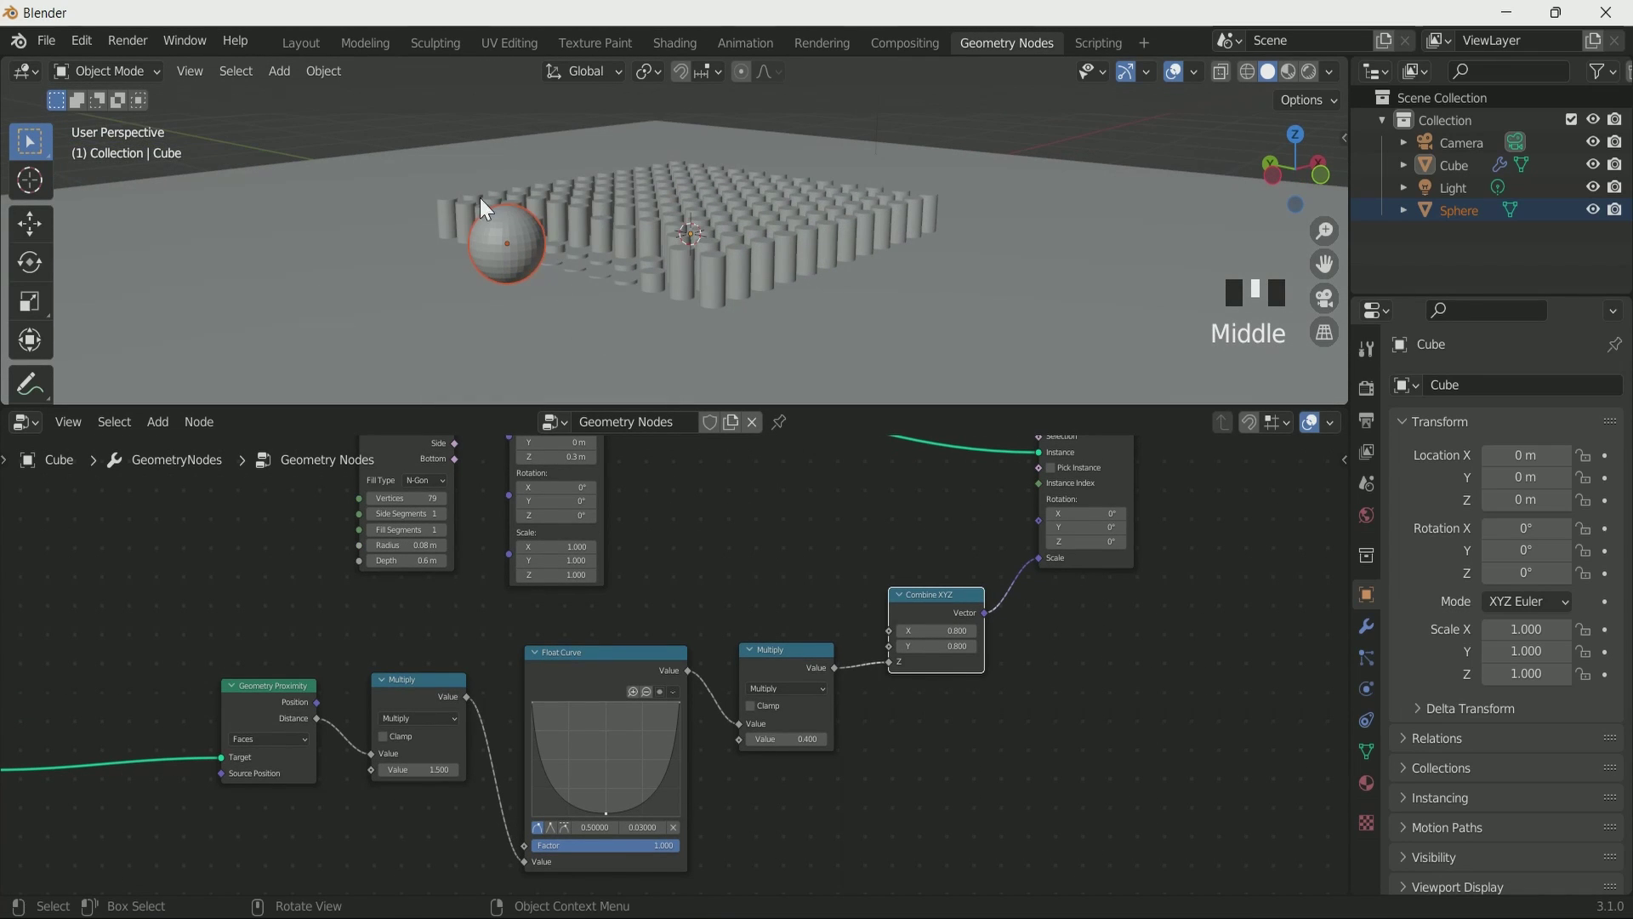
{"action": "key", "text": "g"}
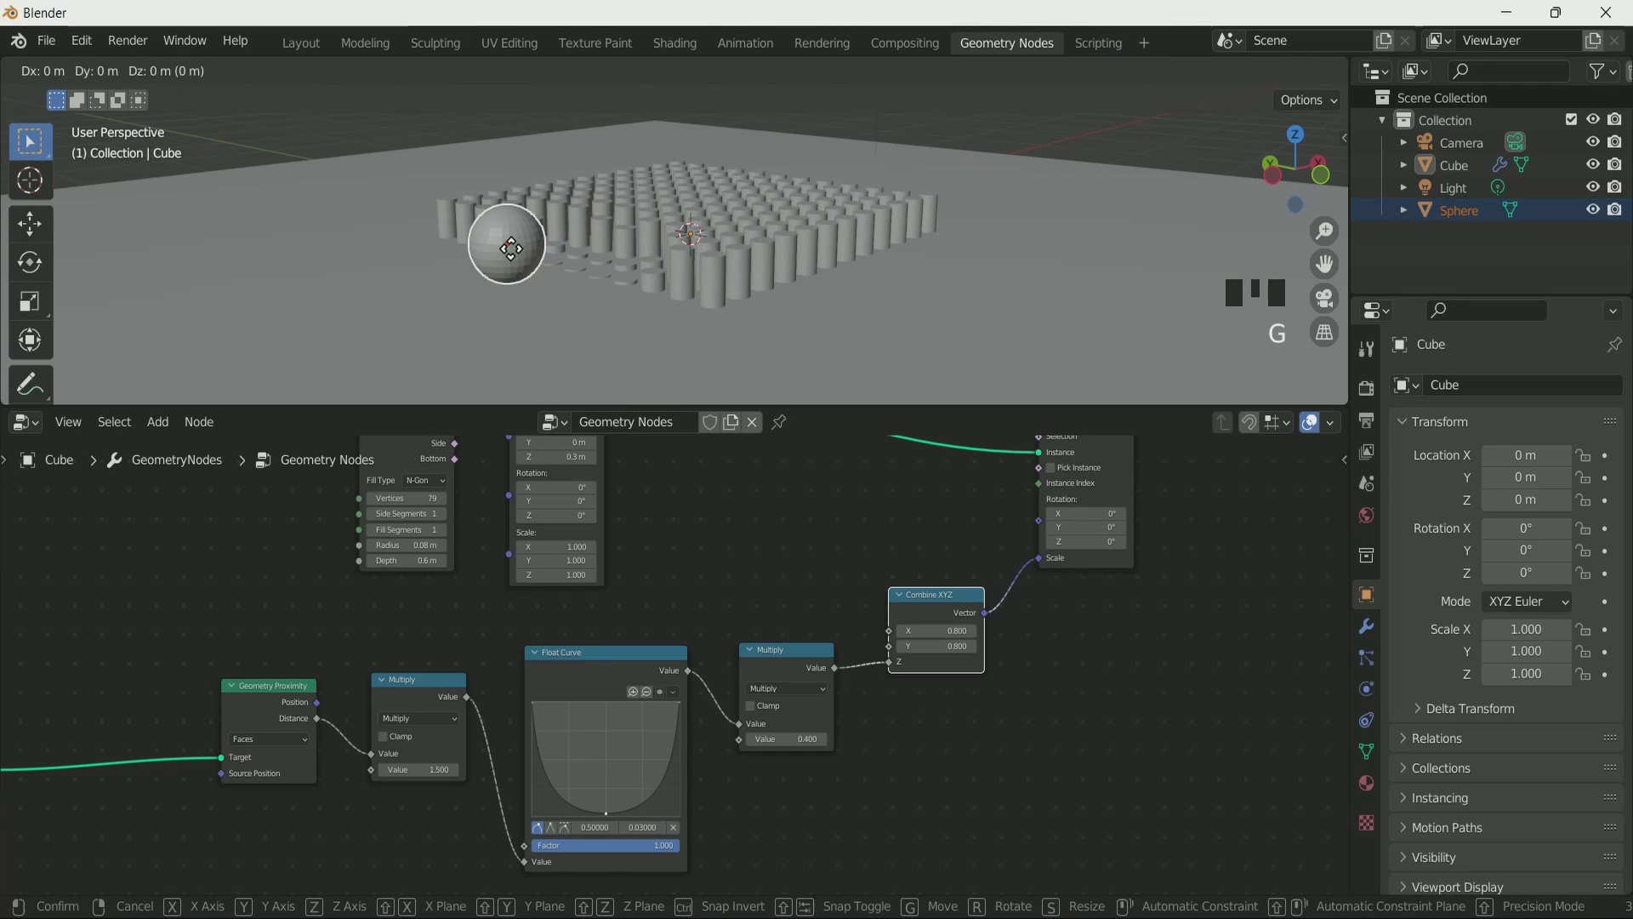
{"action": "key", "text": "shift+z"}
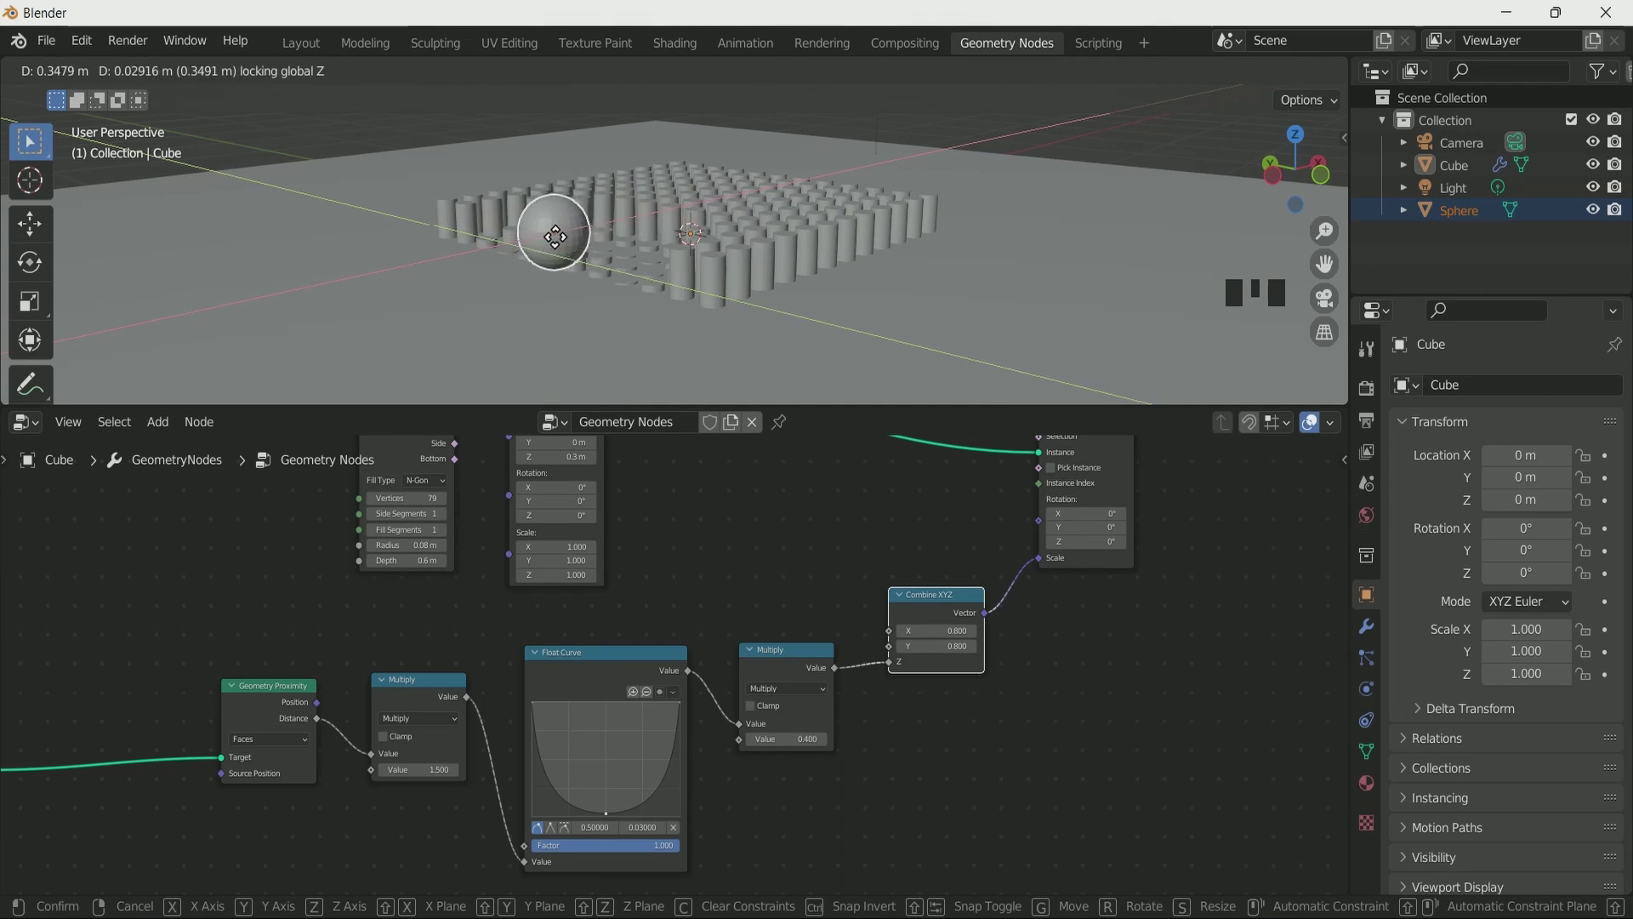
{"action": "left_click", "coordinate": [574, 330]}
{"action": "key", "text": "ctrl+z"}
- Lower the Float Curve's bottom control point to about X 0.5036 and Y 0.01
{"action": "scroll", "coordinate": [574, 330], "scroll_direction": "up", "scroll_amount": 3}
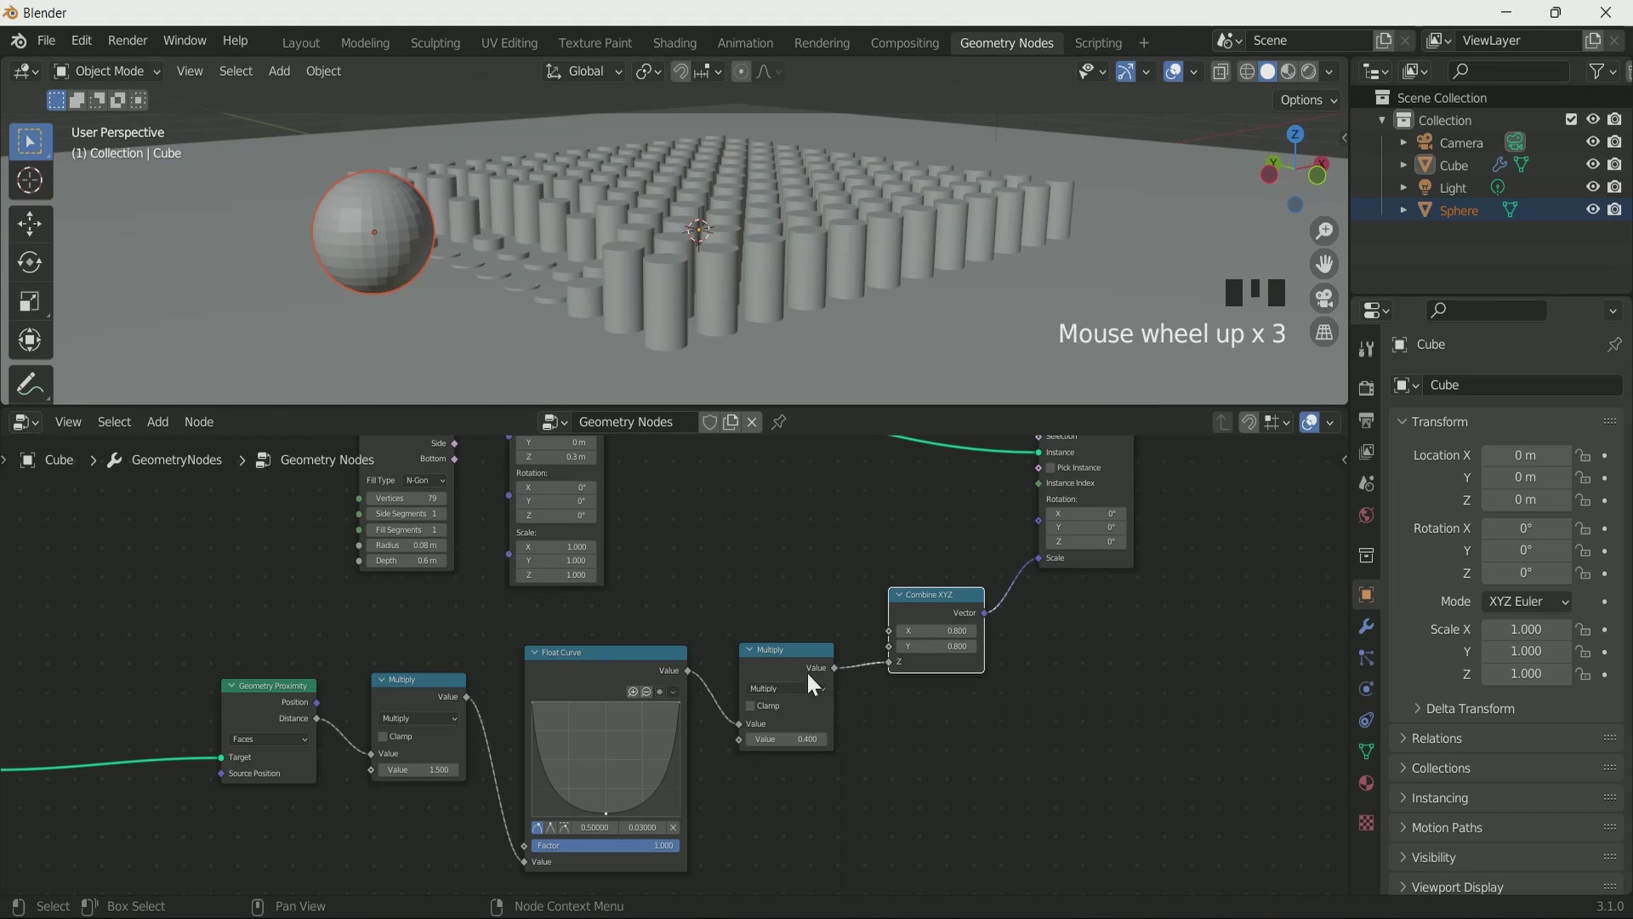
{"action": "middle_click_drag", "start_coordinate": [767, 797], "coordinate": [825, 647]}
{"action": "scroll", "coordinate": [856, 692], "scroll_direction": "up", "scroll_amount": 5}
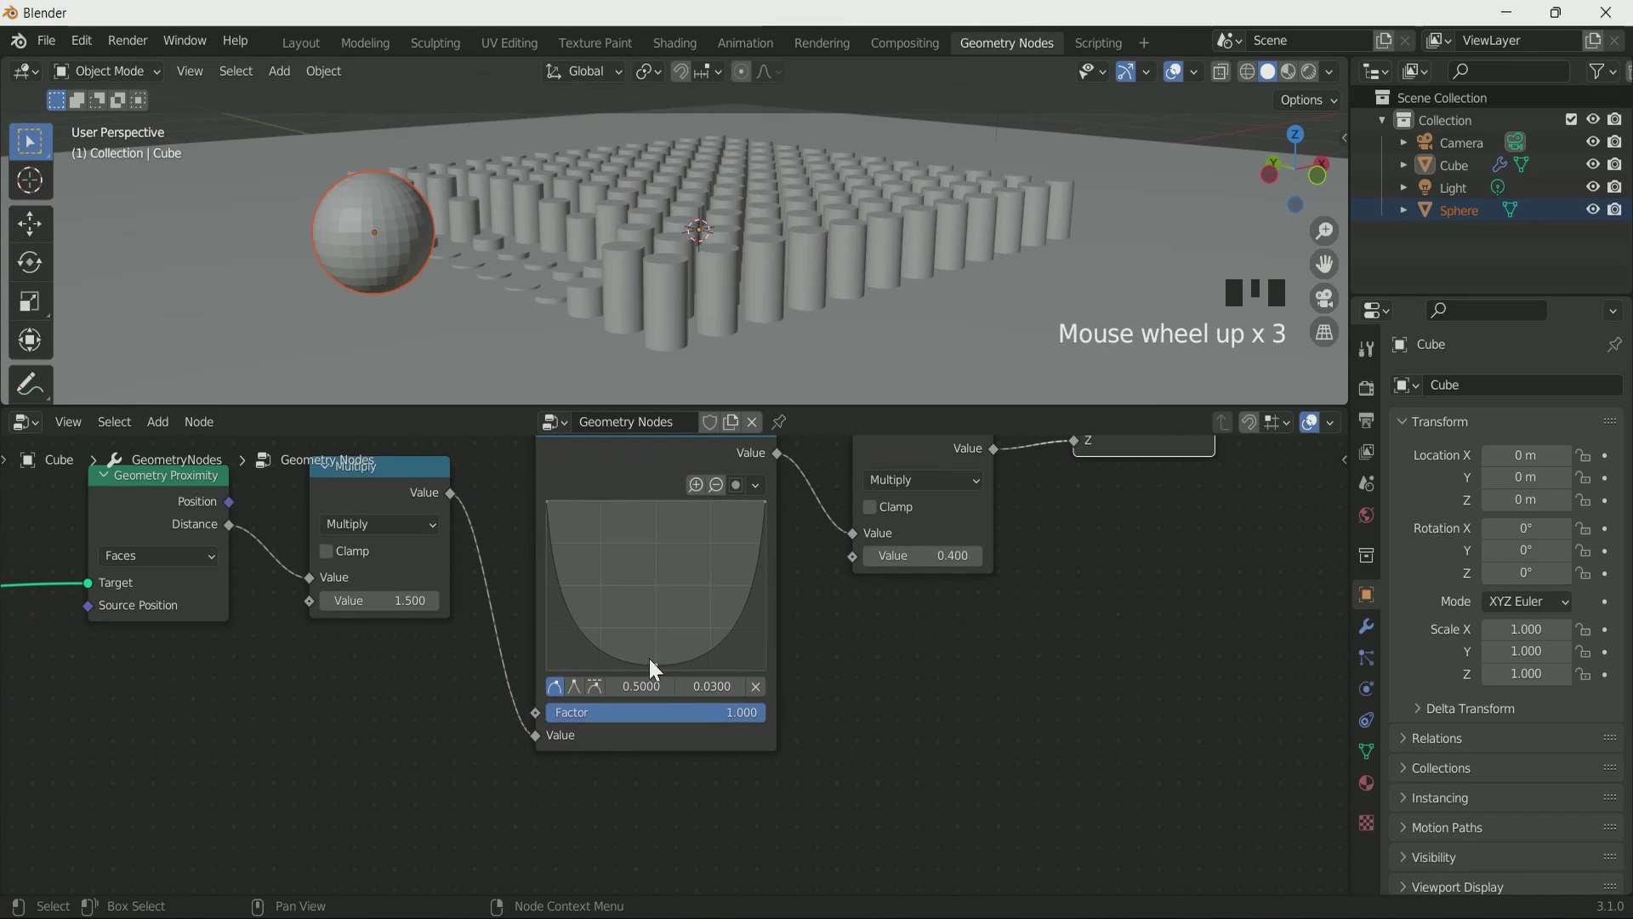
{"action": "mouse_move", "coordinate": [654, 665]}
{"action": "left_mouse_down"}
{"action": "mouse_move", "coordinate": [657, 632]}
{"action": "mouse_move", "coordinate": [654, 669]}
{"action": "left_mouse_up"}
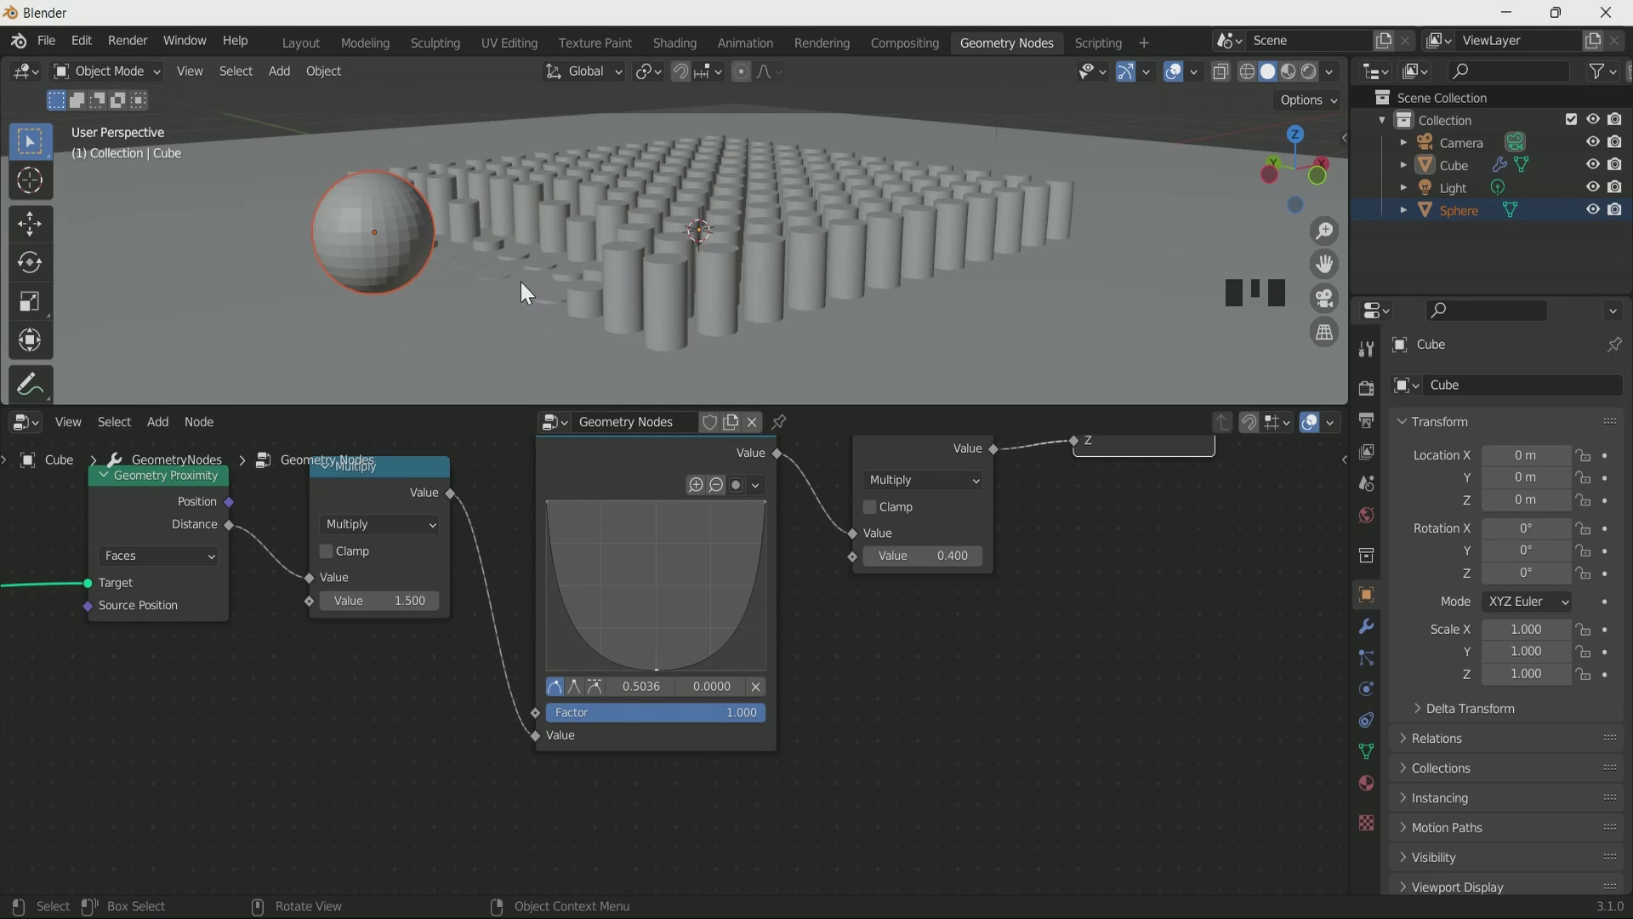
{"action": "left_click_drag", "start_coordinate": [657, 670], "coordinate": [708, 687]}
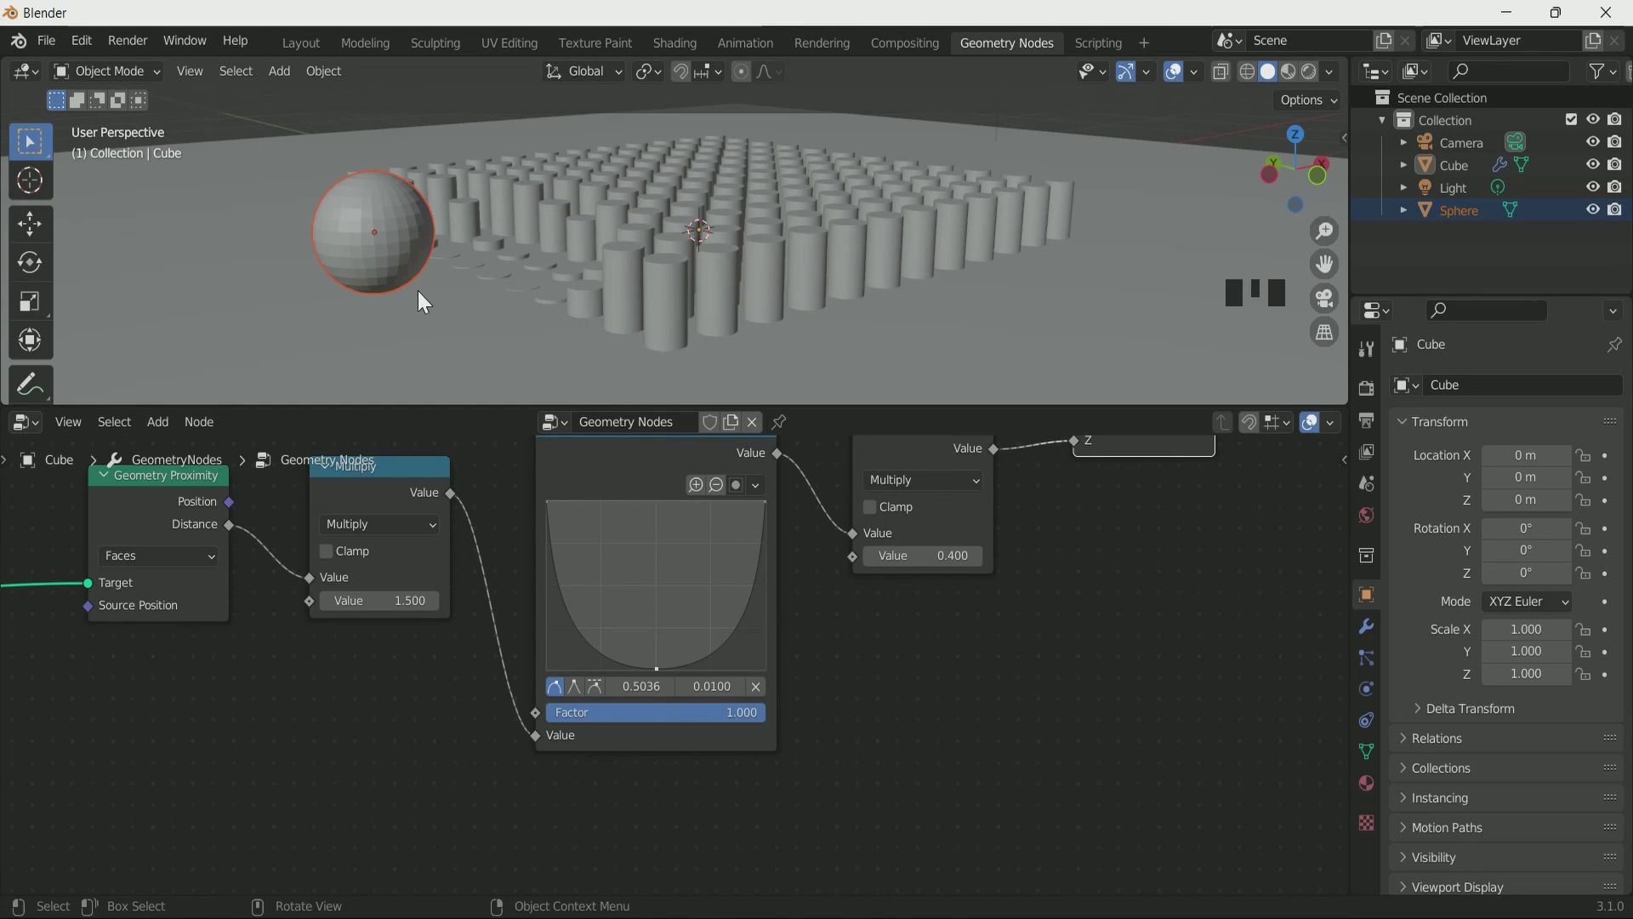
- Move the ground plane's Grid node next to the Join Geometry node to free space in the node tree
{"action": "scroll", "coordinate": [419, 291], "scroll_direction": "up", "scroll_amount": 3}
{"action": "scroll", "coordinate": [752, 712], "scroll_direction": "down", "scroll_amount": 5}
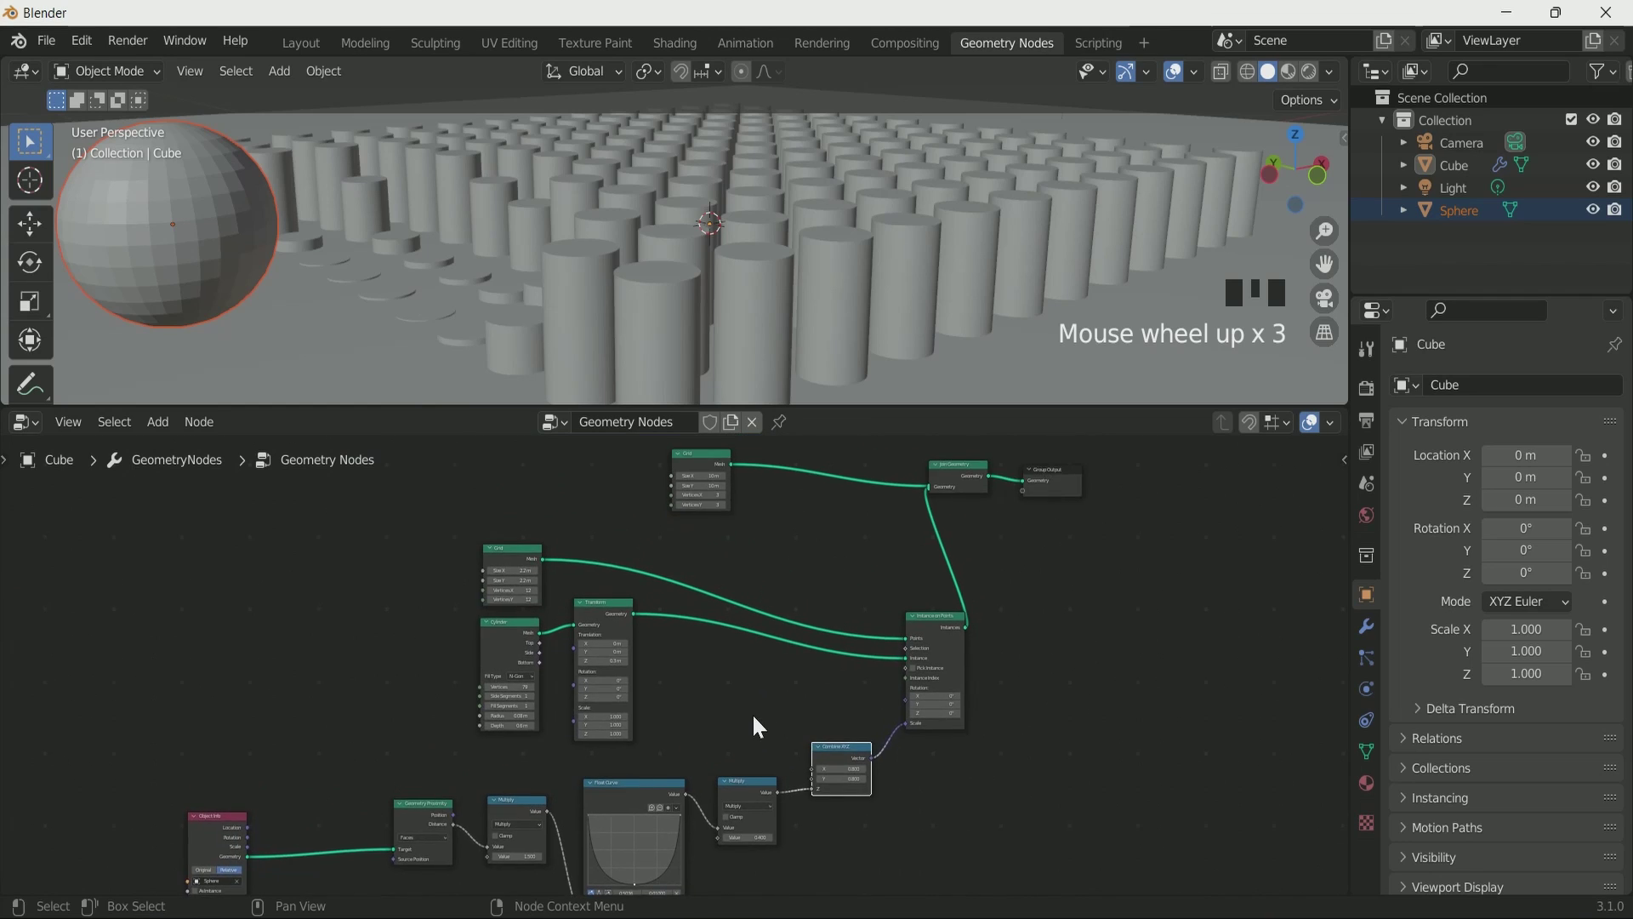
{"action": "scroll", "coordinate": [787, 647], "scroll_direction": "up", "scroll_amount": 1}
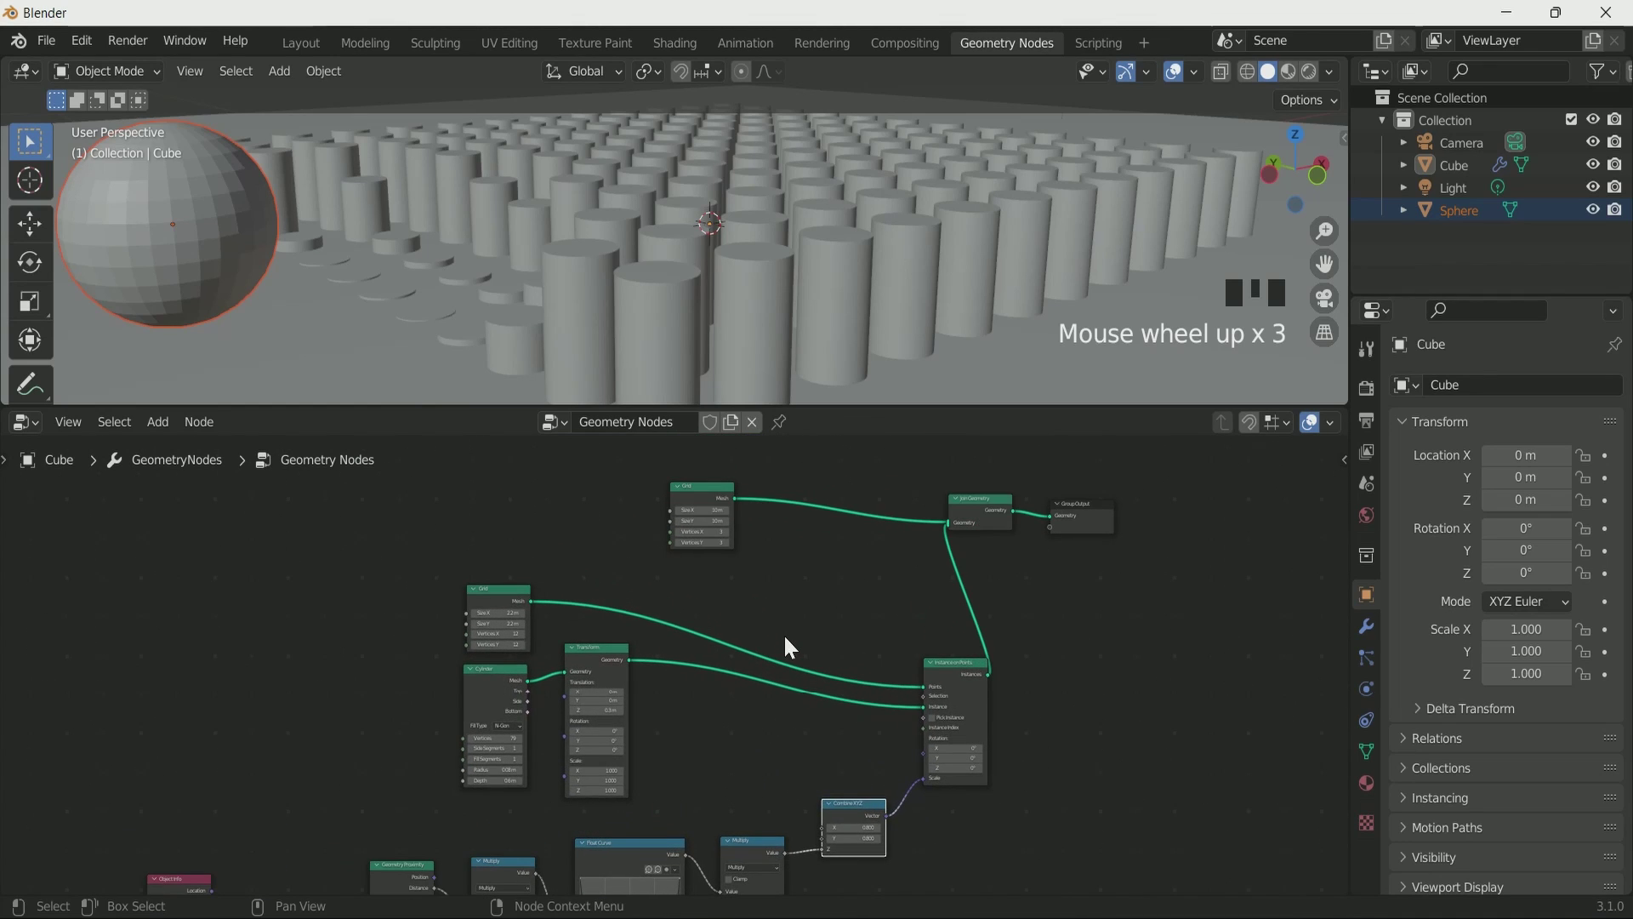
{"action": "left_click_drag", "start_coordinate": [711, 497], "coordinate": [889, 508]}
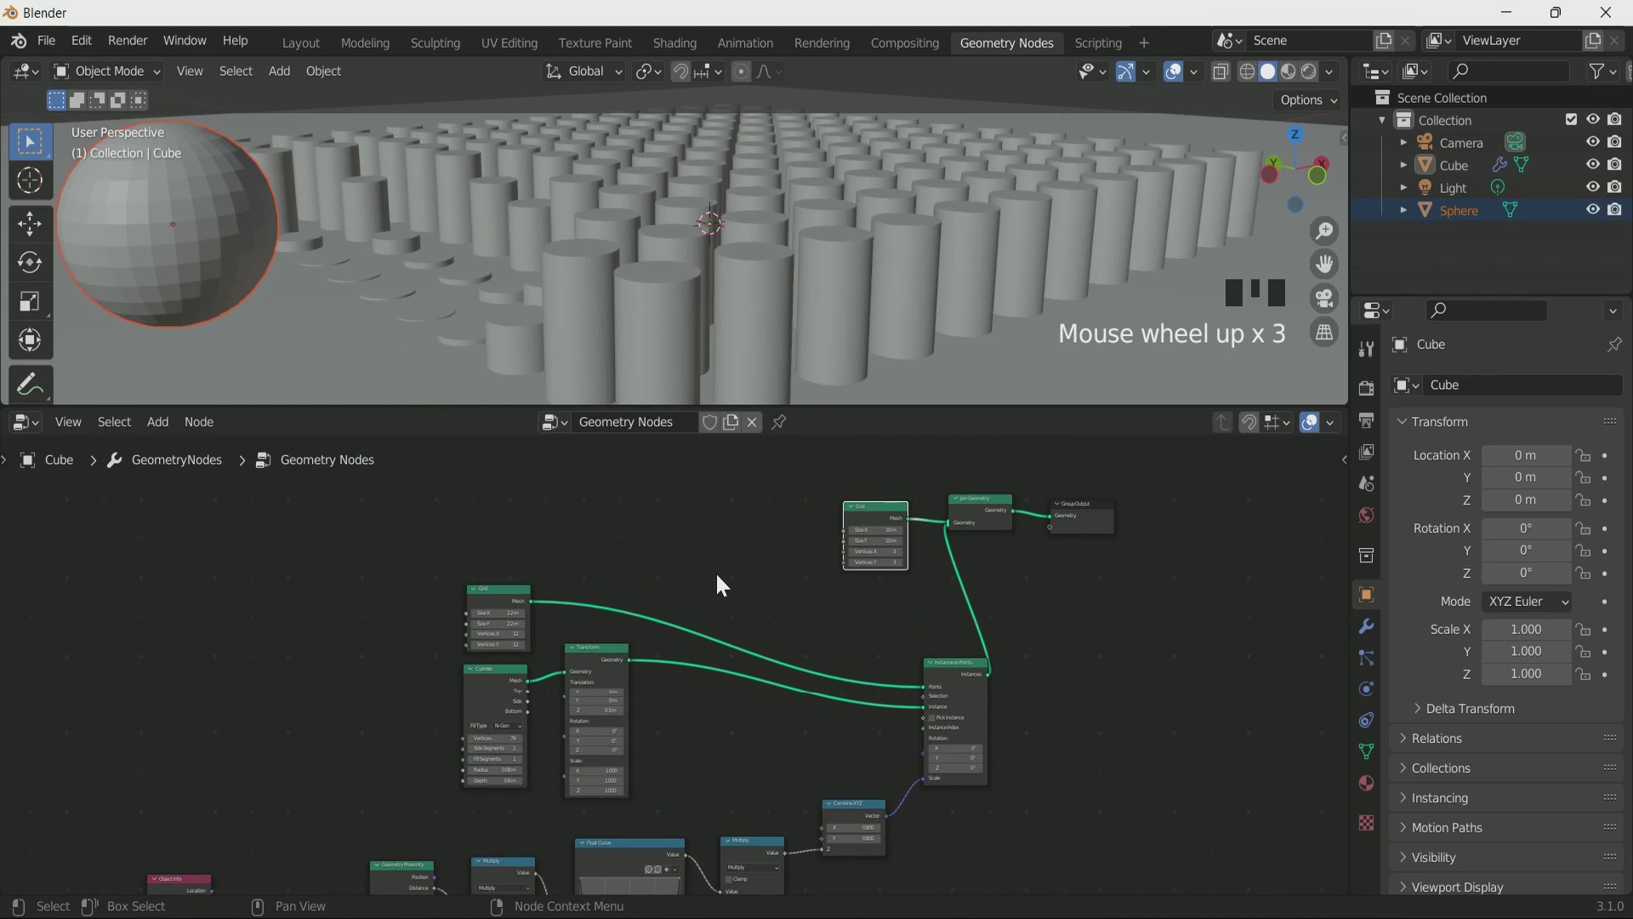
- Add a second Instance on Points node in the free space above the ground plane's Grid node
{"action": "scroll", "coordinate": [716, 570], "scroll_direction": "down", "scroll_amount": 1}
{"action": "scroll", "coordinate": [716, 574], "scroll_direction": "up", "scroll_amount": 2}
{"action": "key", "text": "shift+a"}
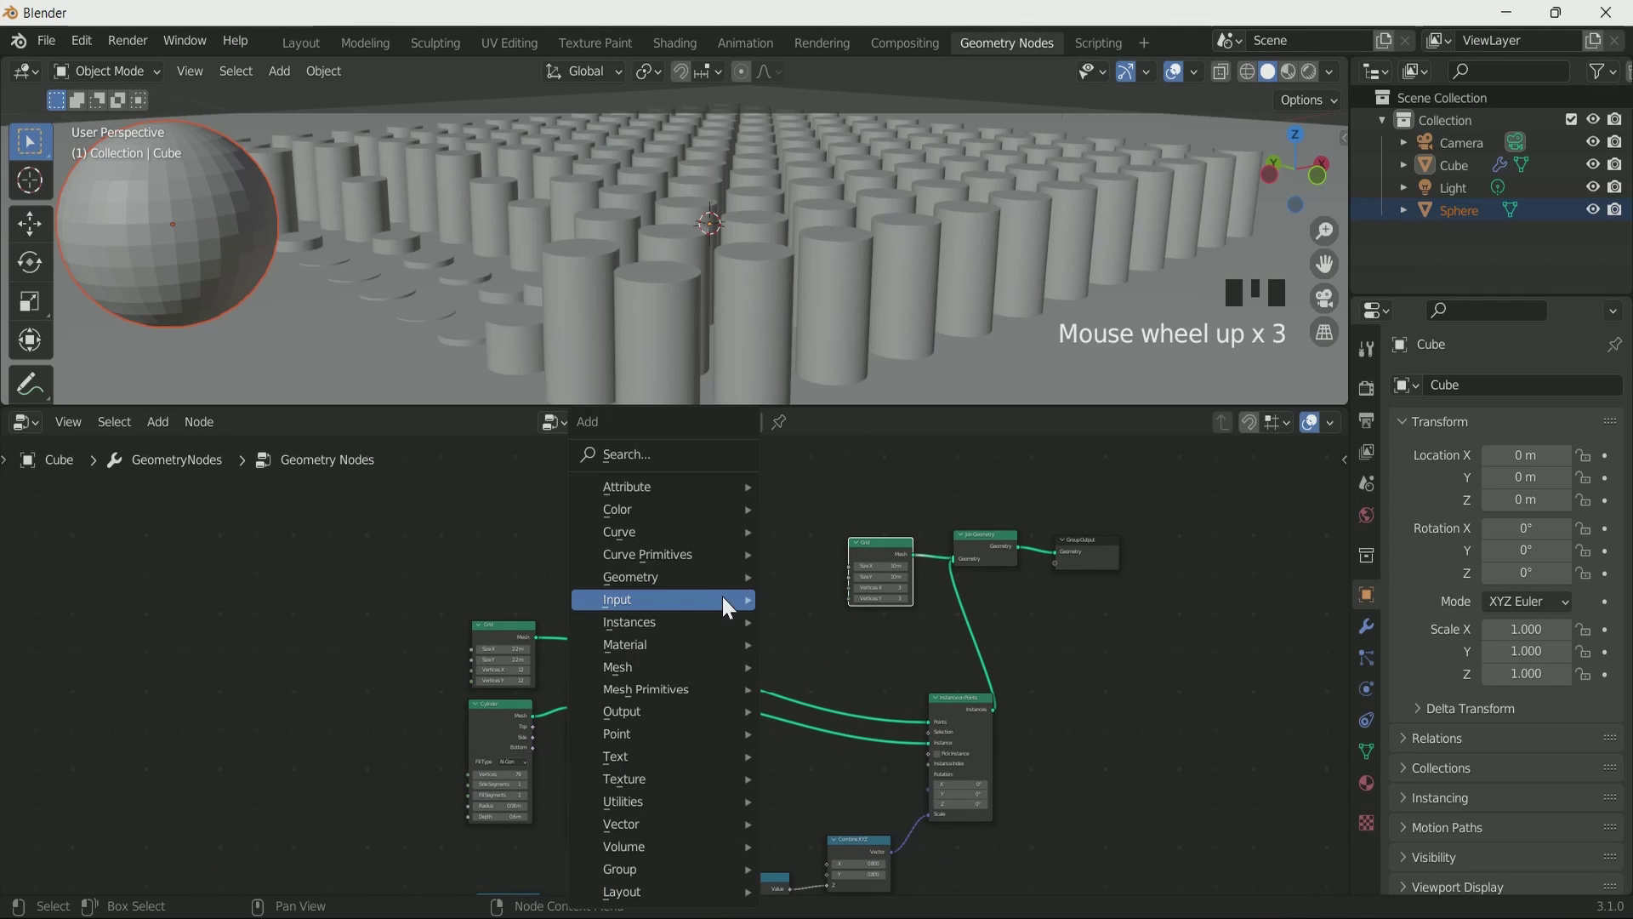
{"action": "left_click", "coordinate": [696, 459]}
{"action": "type", "text": "ins"}
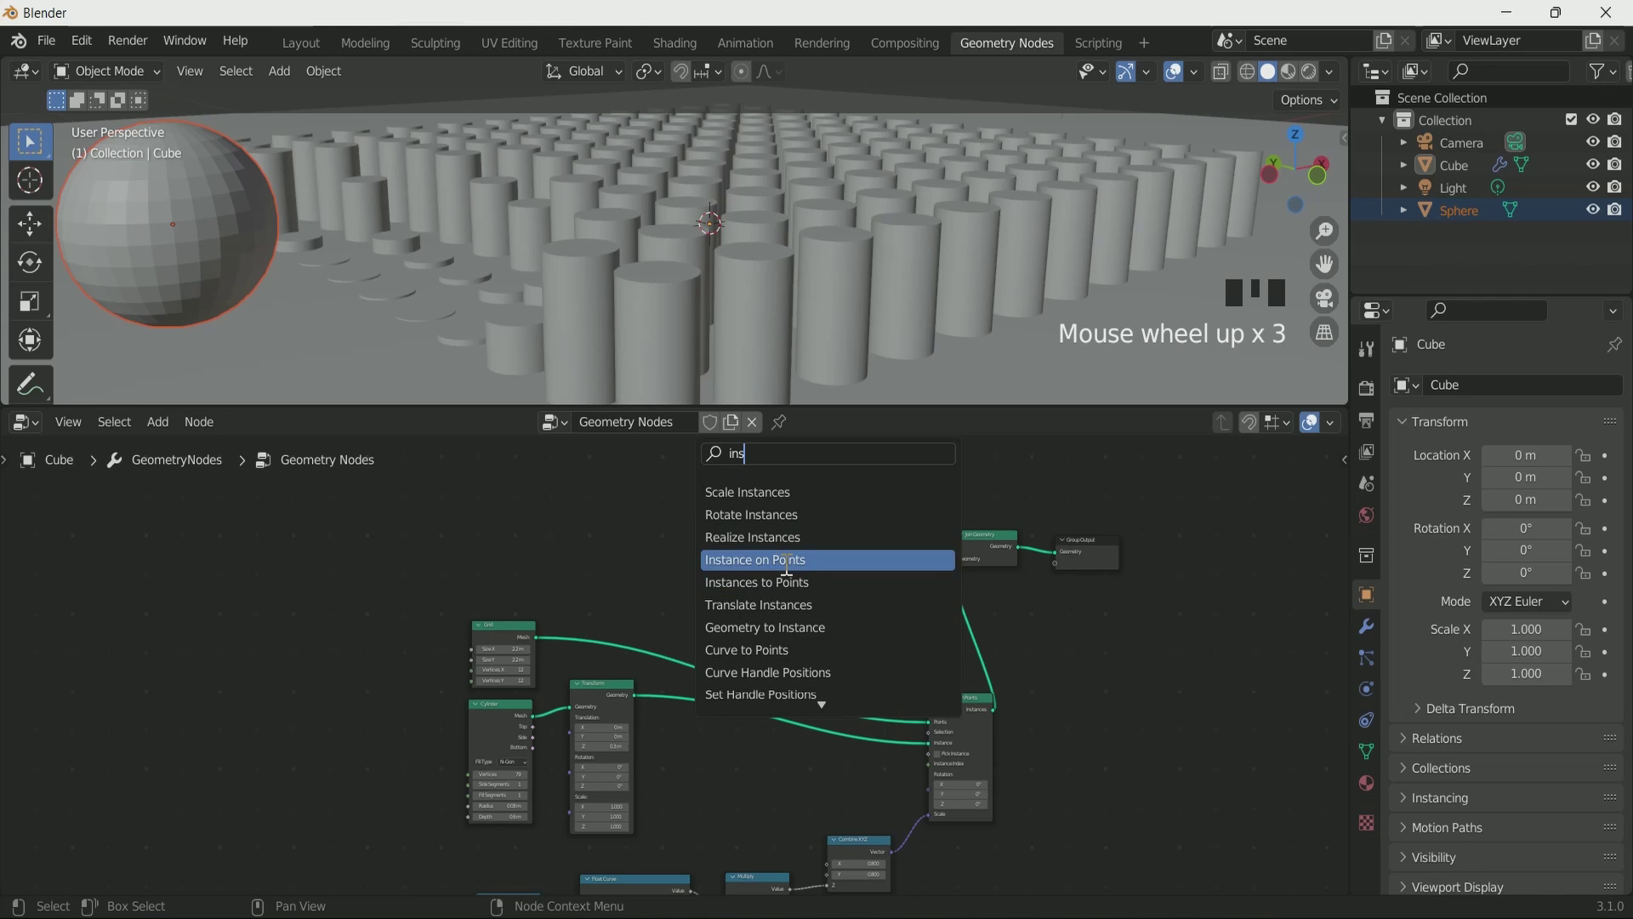
{"action": "left_click", "coordinate": [775, 560]}
{"action": "left_click", "coordinate": [834, 538]}
{"action": "scroll", "coordinate": [855, 494], "scroll_direction": "up", "scroll_amount": 2}
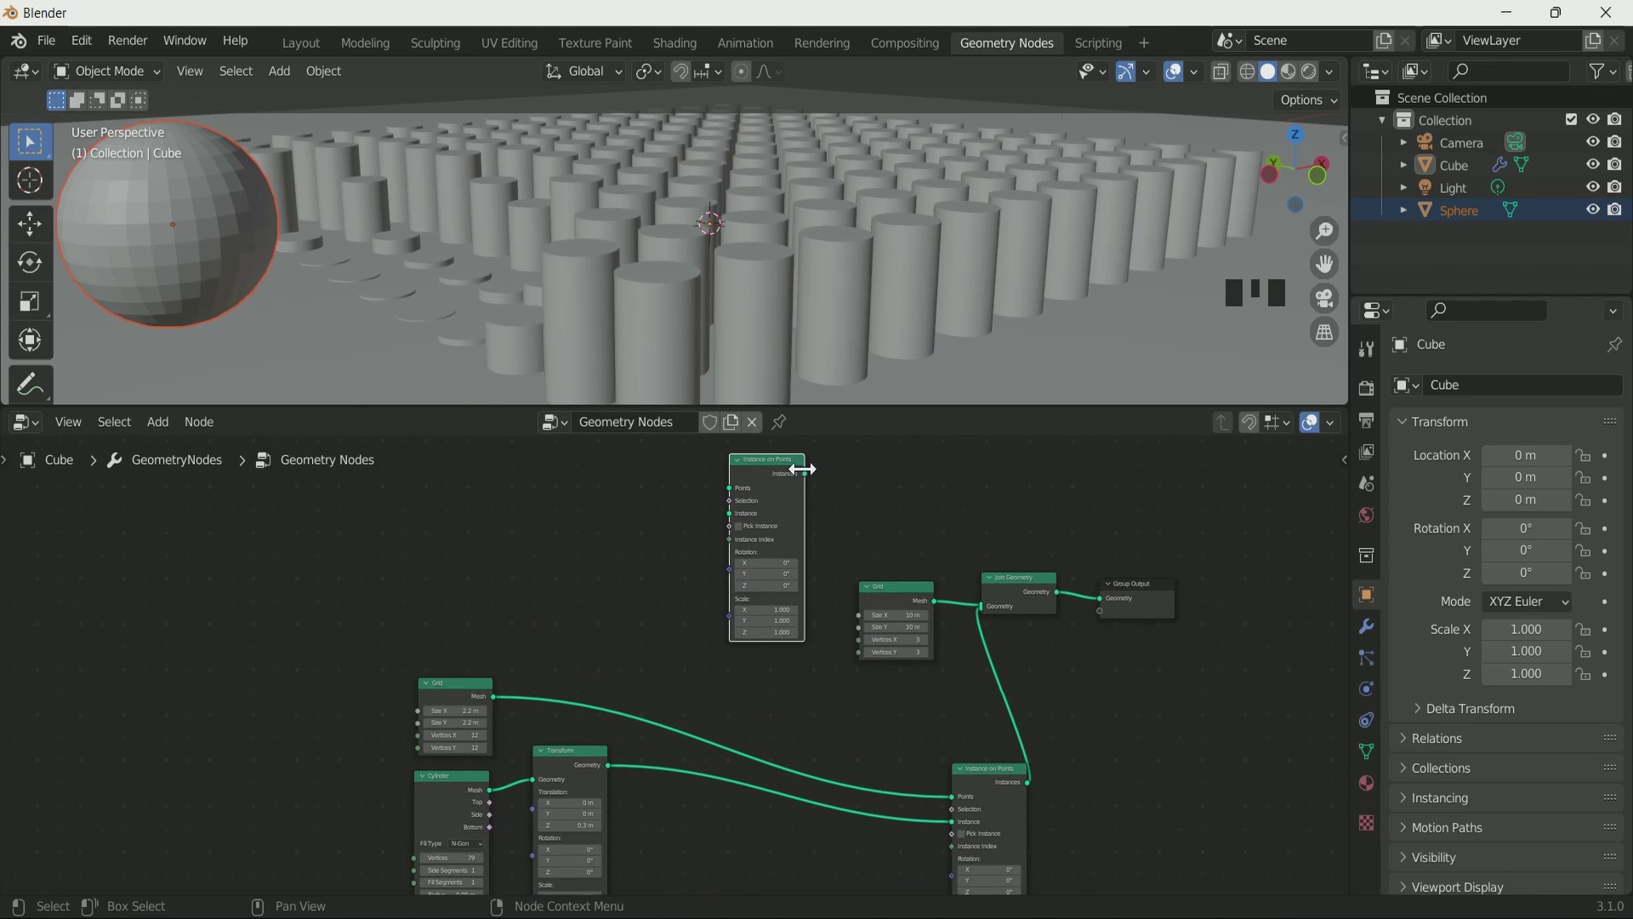
- Link the new node's Instances to Join Geometry and the 12 by 12 Grid's Mesh to its Points
{"action": "left_click_drag", "start_coordinate": [805, 474], "coordinate": [899, 527]}
{"action": "left_click_drag", "start_coordinate": [985, 604], "coordinate": [984, 606]}
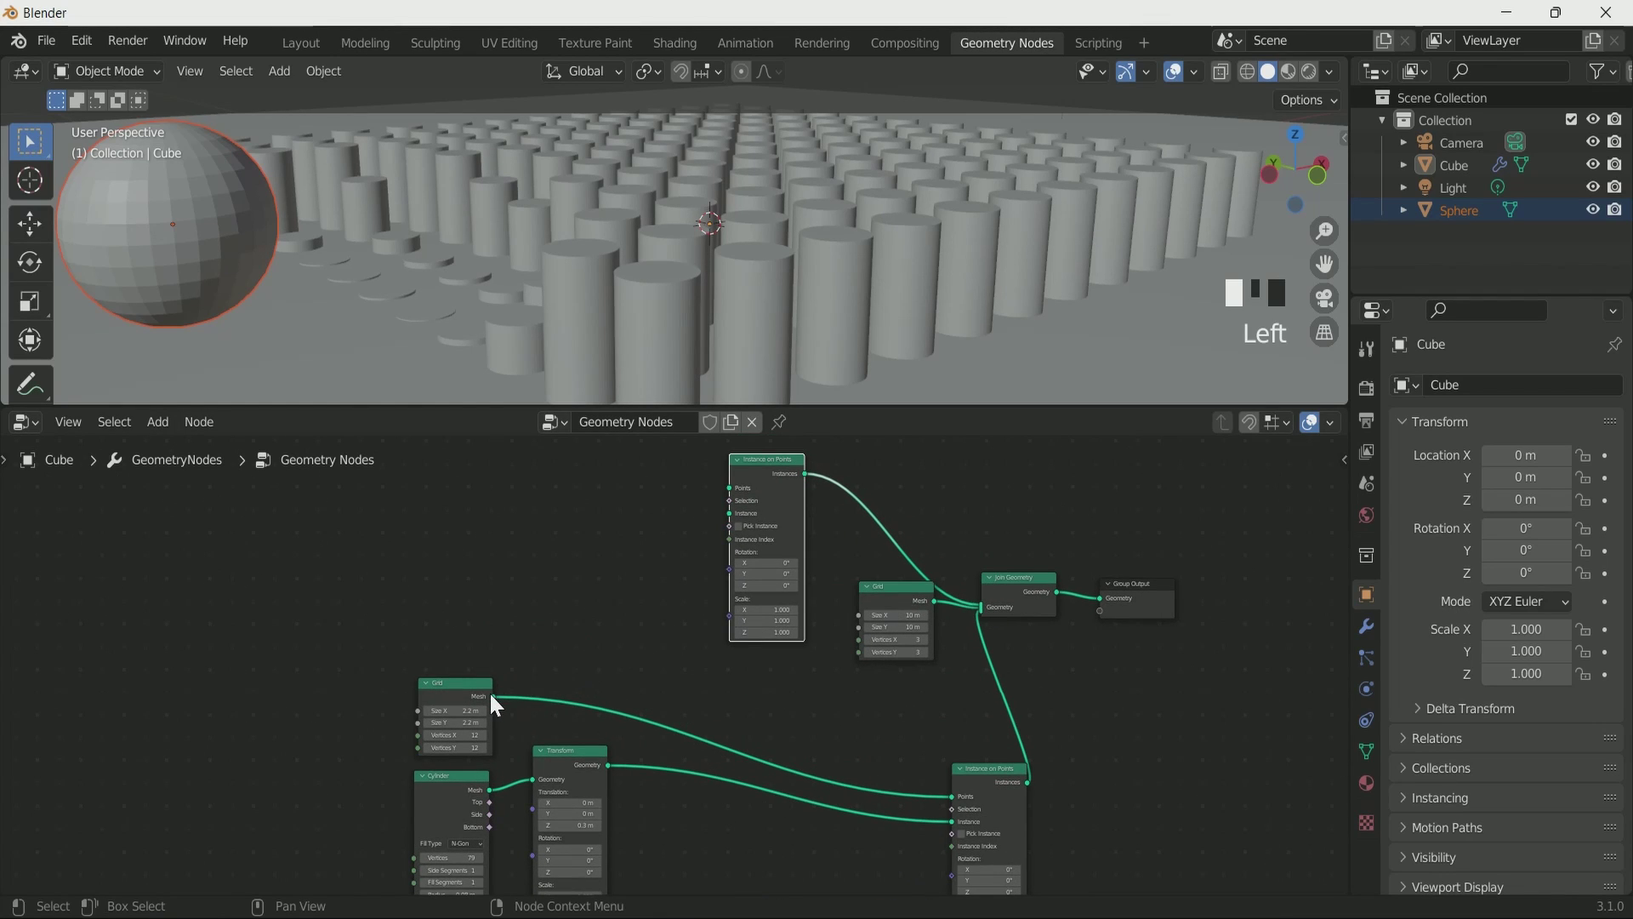
{"action": "left_click_drag", "start_coordinate": [492, 696], "coordinate": [730, 488]}
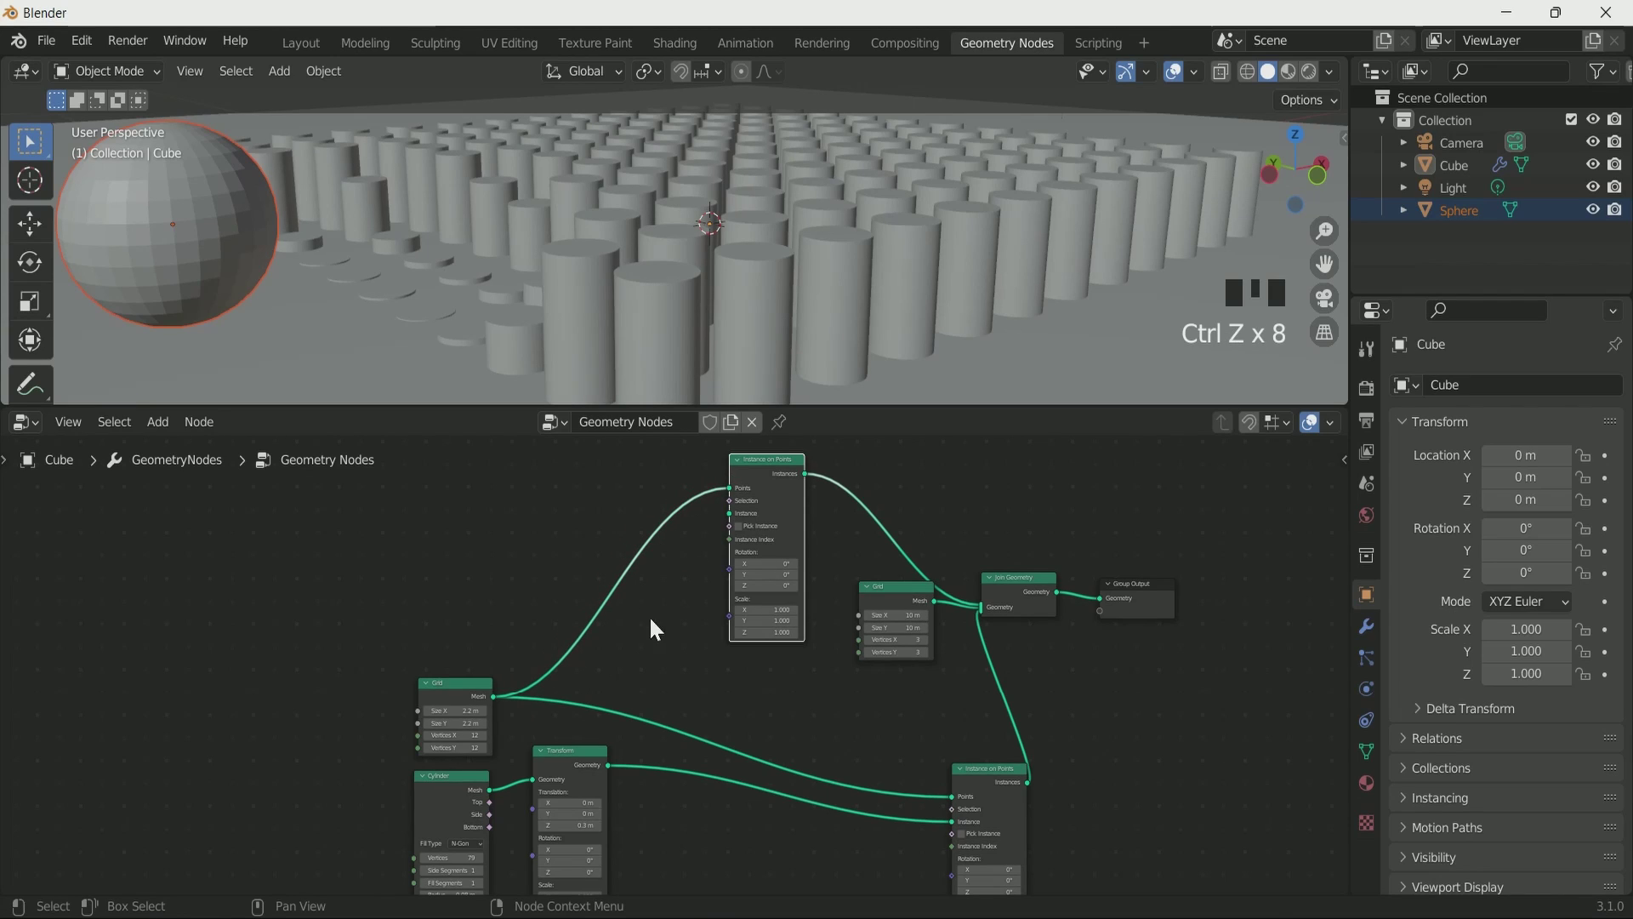
- Add a Mesh Circle node above the 12 by 12 Grid node
{"action": "key", "text": "shift+a"}
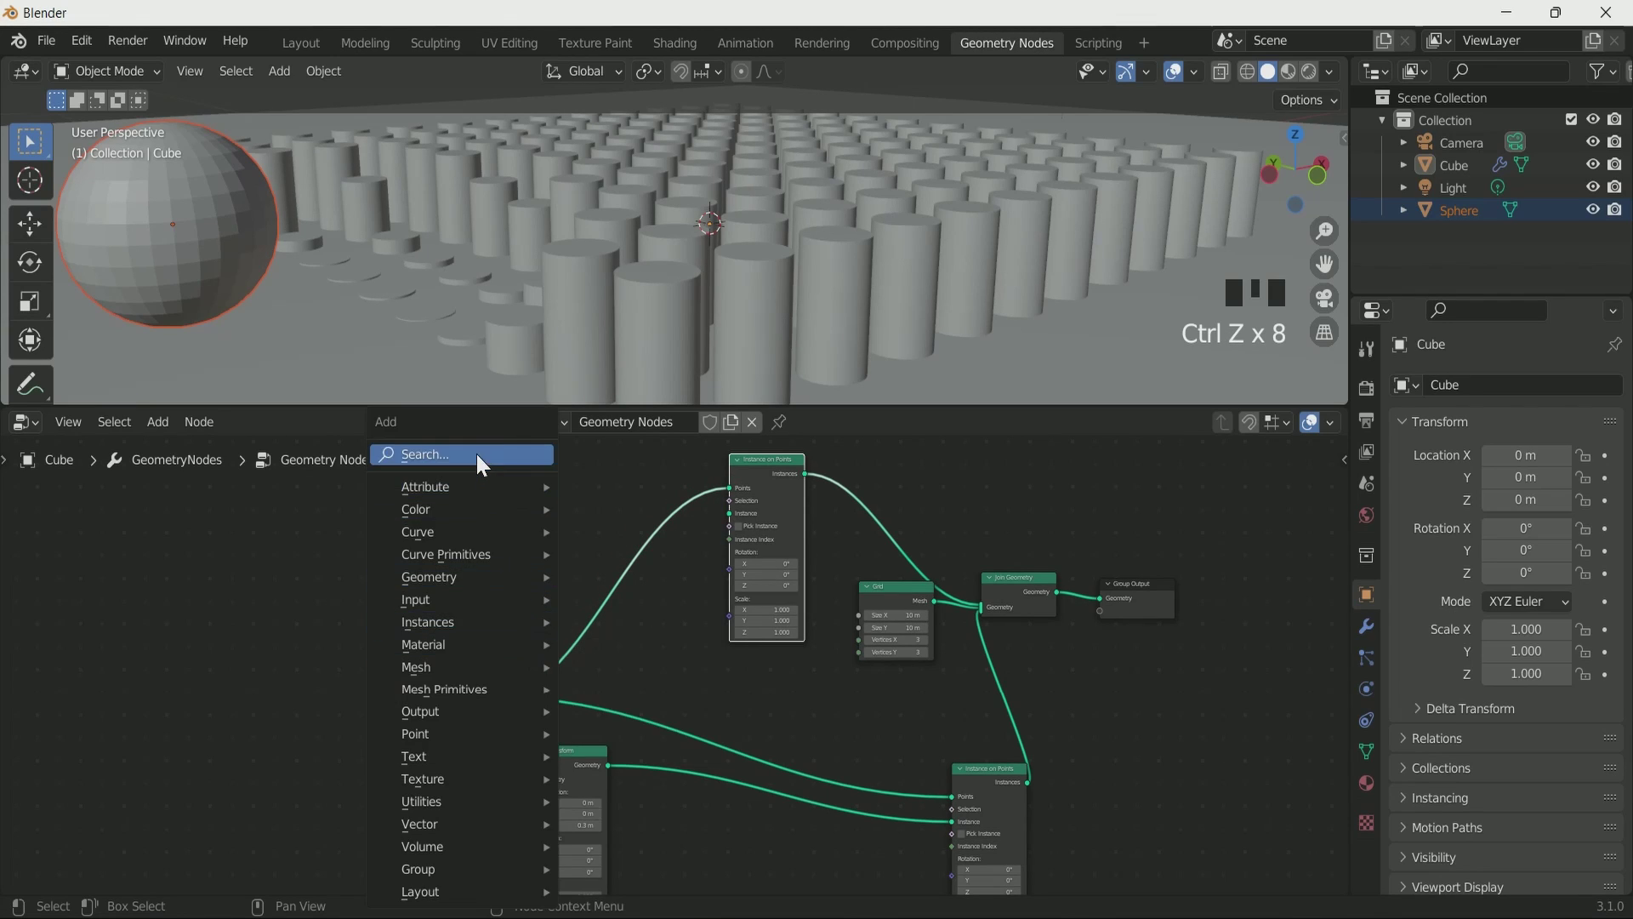
{"action": "left_click", "coordinate": [477, 453]}
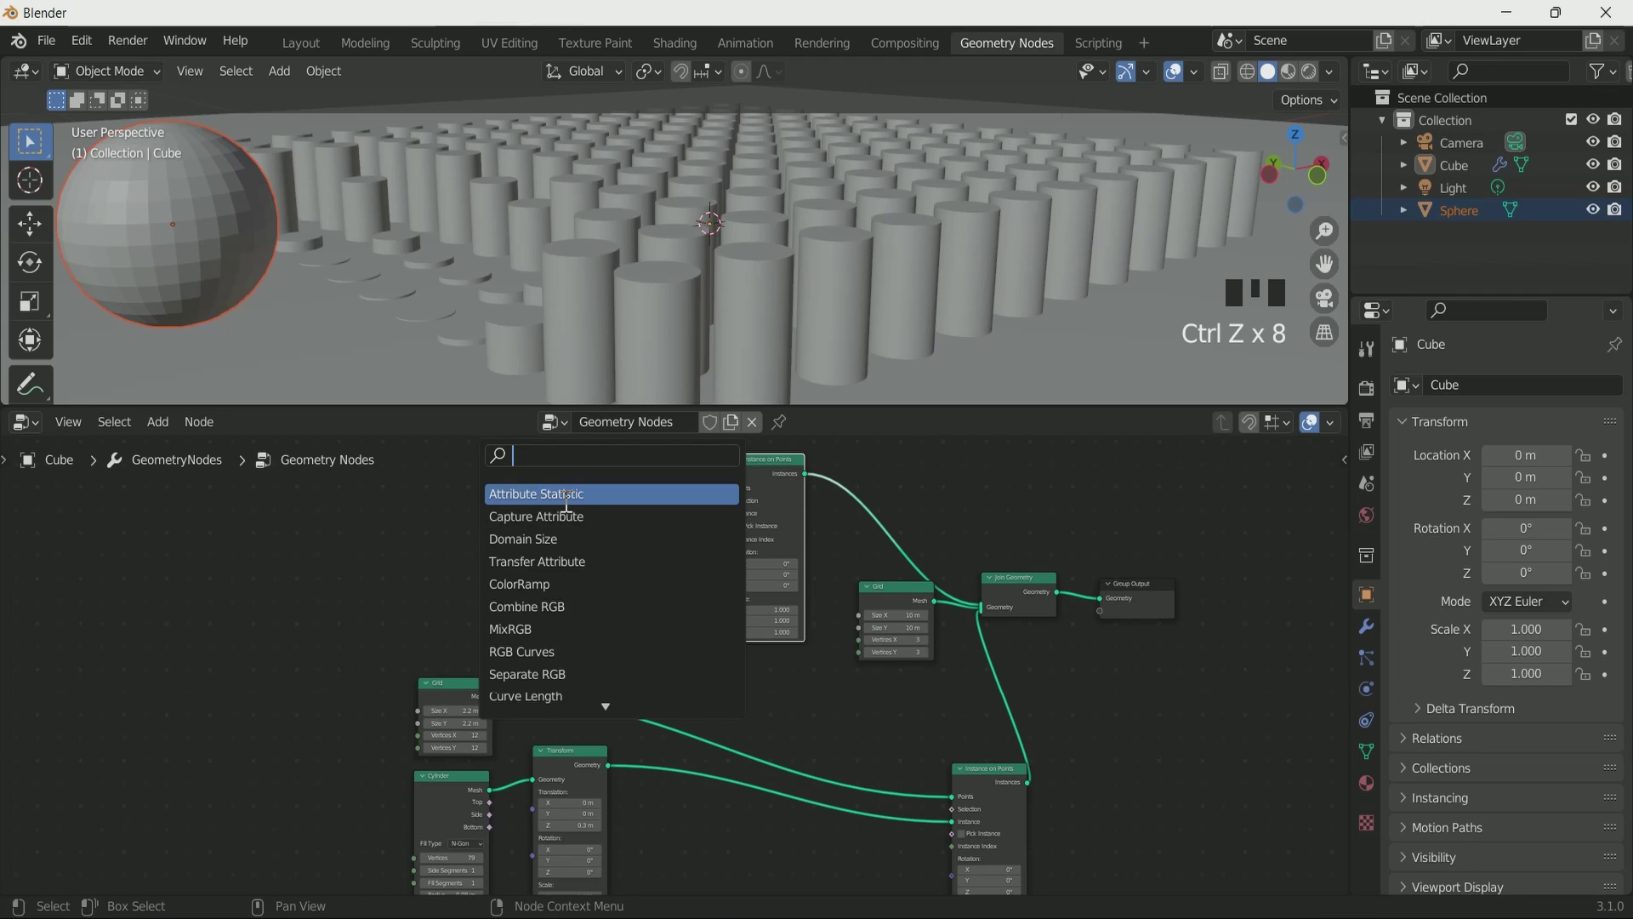
{"action": "type", "text": "mes"}
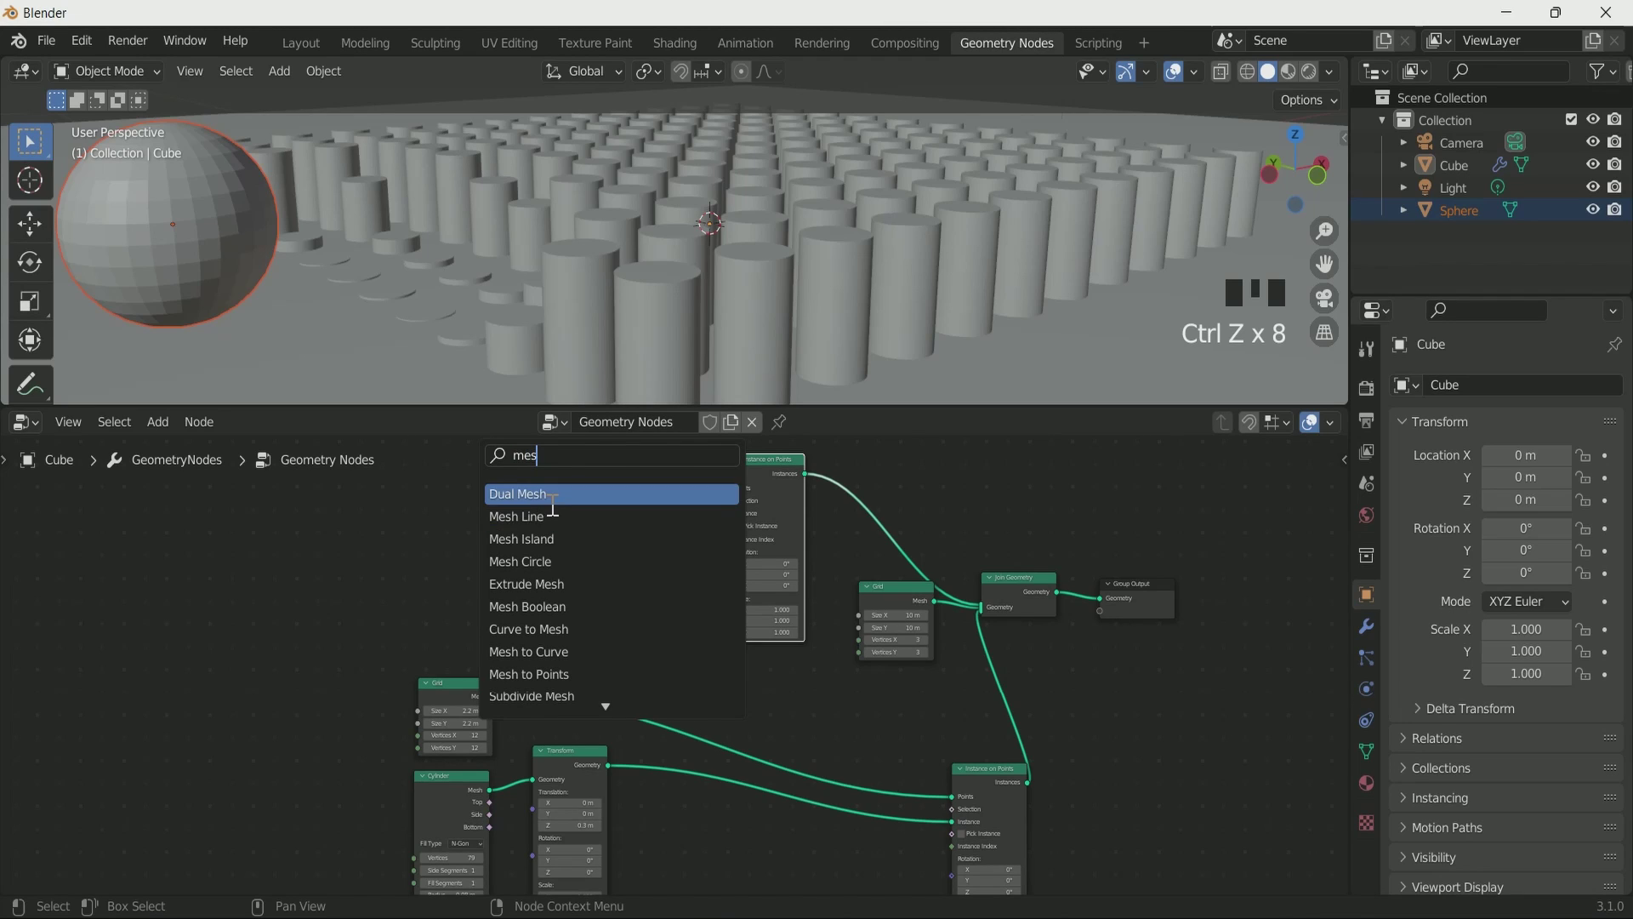
{"action": "left_click", "coordinate": [553, 561]}
{"action": "left_click", "coordinate": [419, 655]}
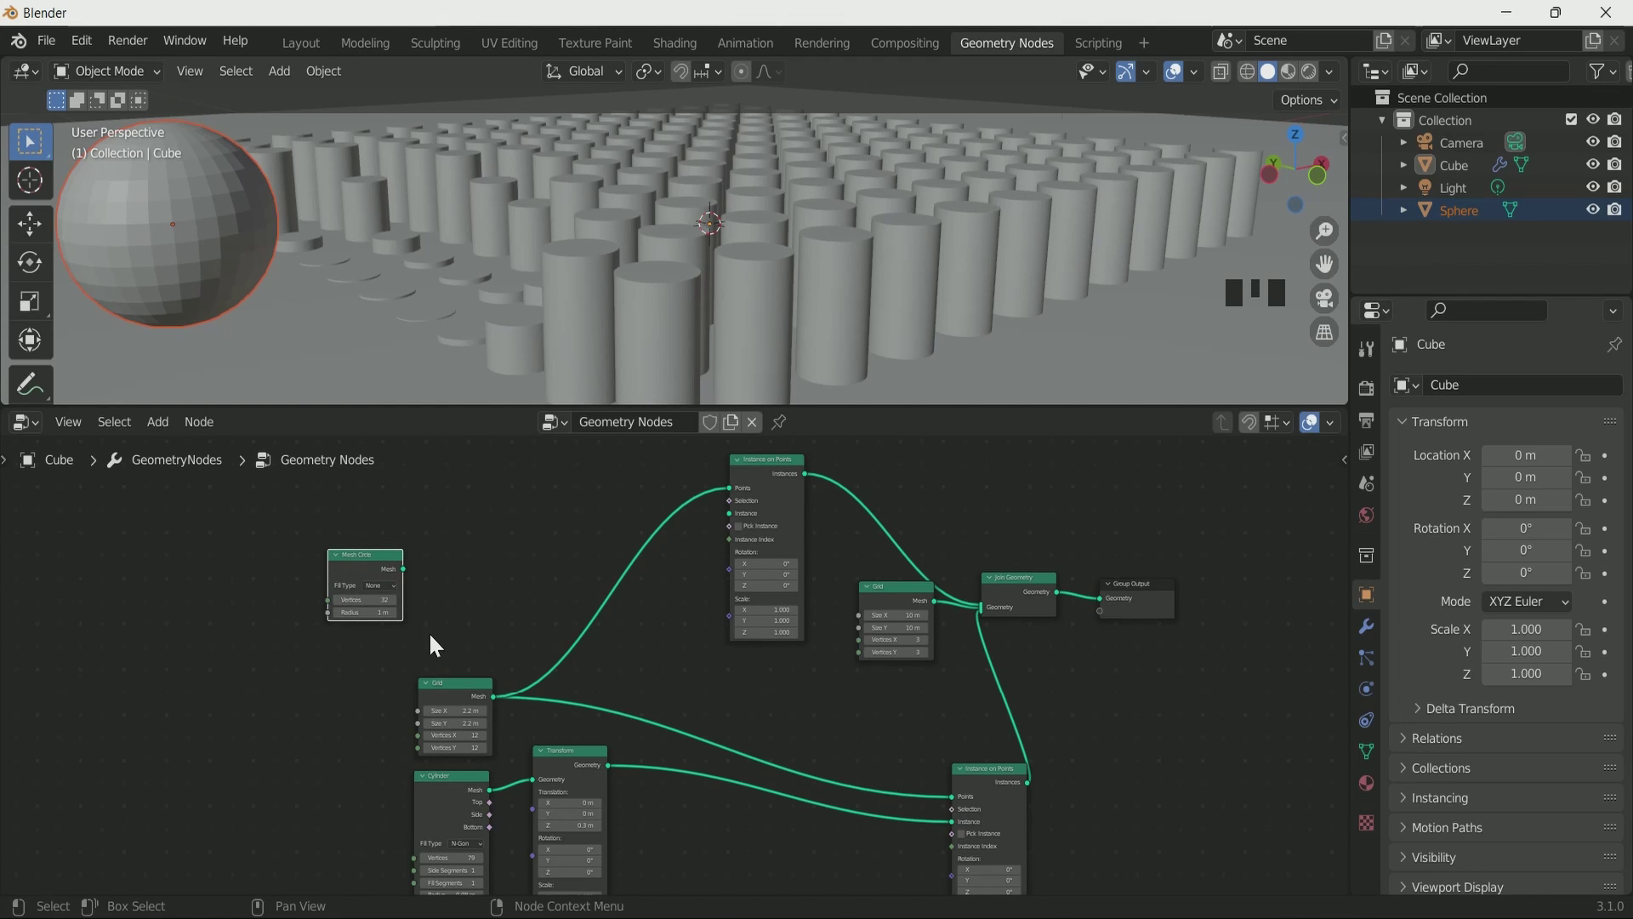
- Link the Mesh Circle's Mesh to the upper Instance on Points node's Instance and insert a Mesh to Curve node on that link
{"action": "left_click_drag", "start_coordinate": [403, 568], "coordinate": [737, 514]}
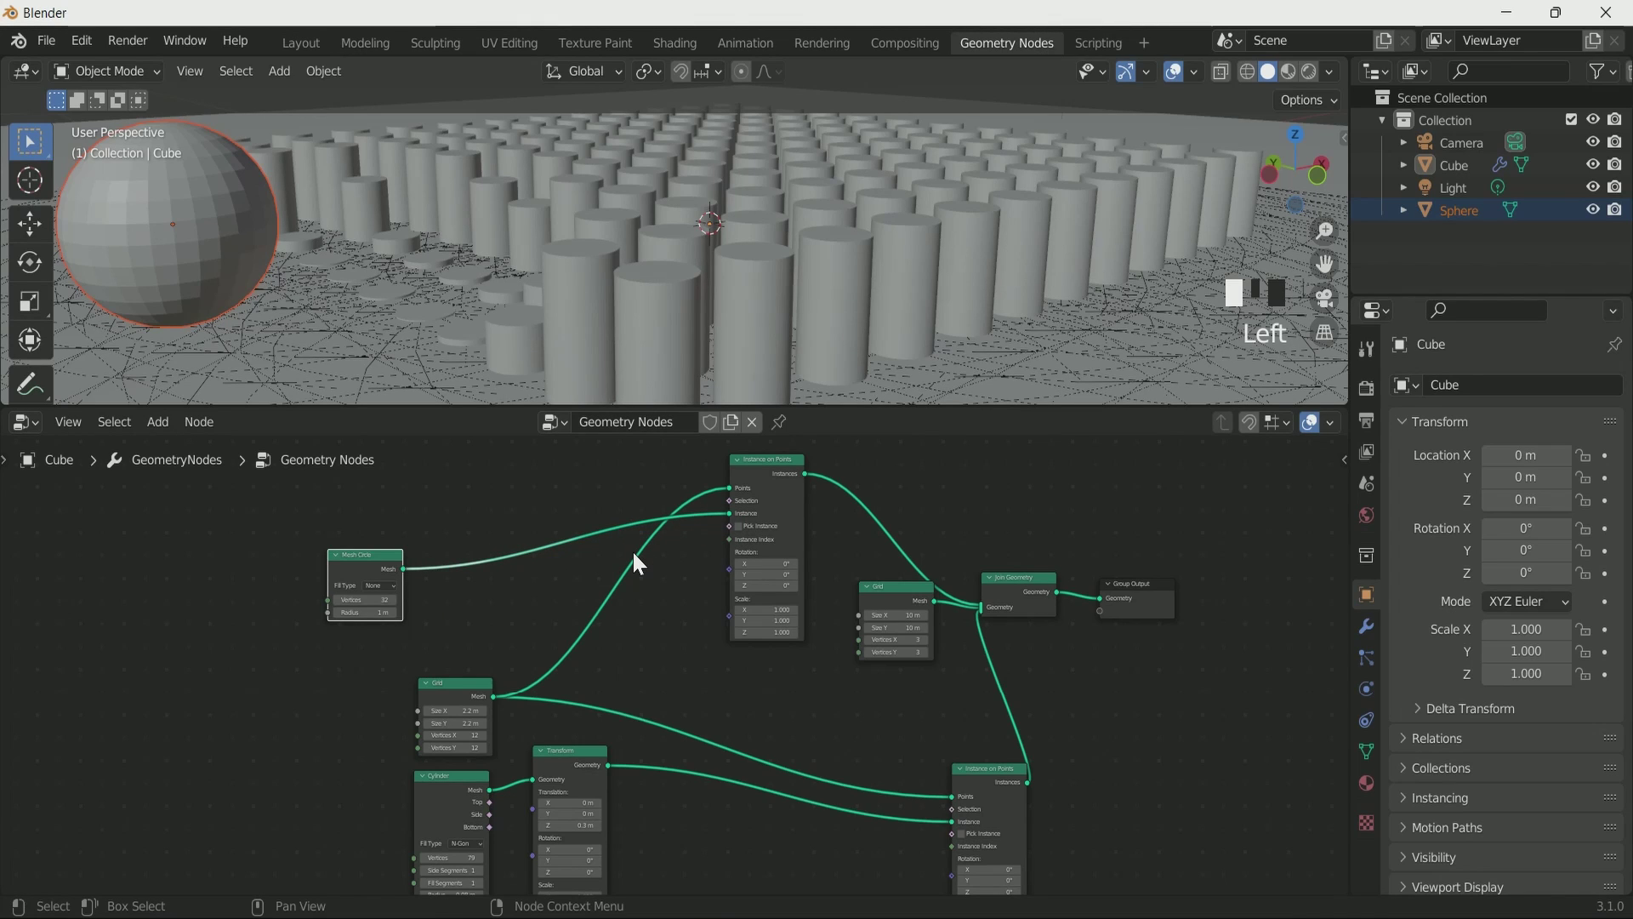
{"action": "key", "text": "shift+a"}
{"action": "left_click", "coordinate": [609, 455]}
{"action": "type", "text": "m"}
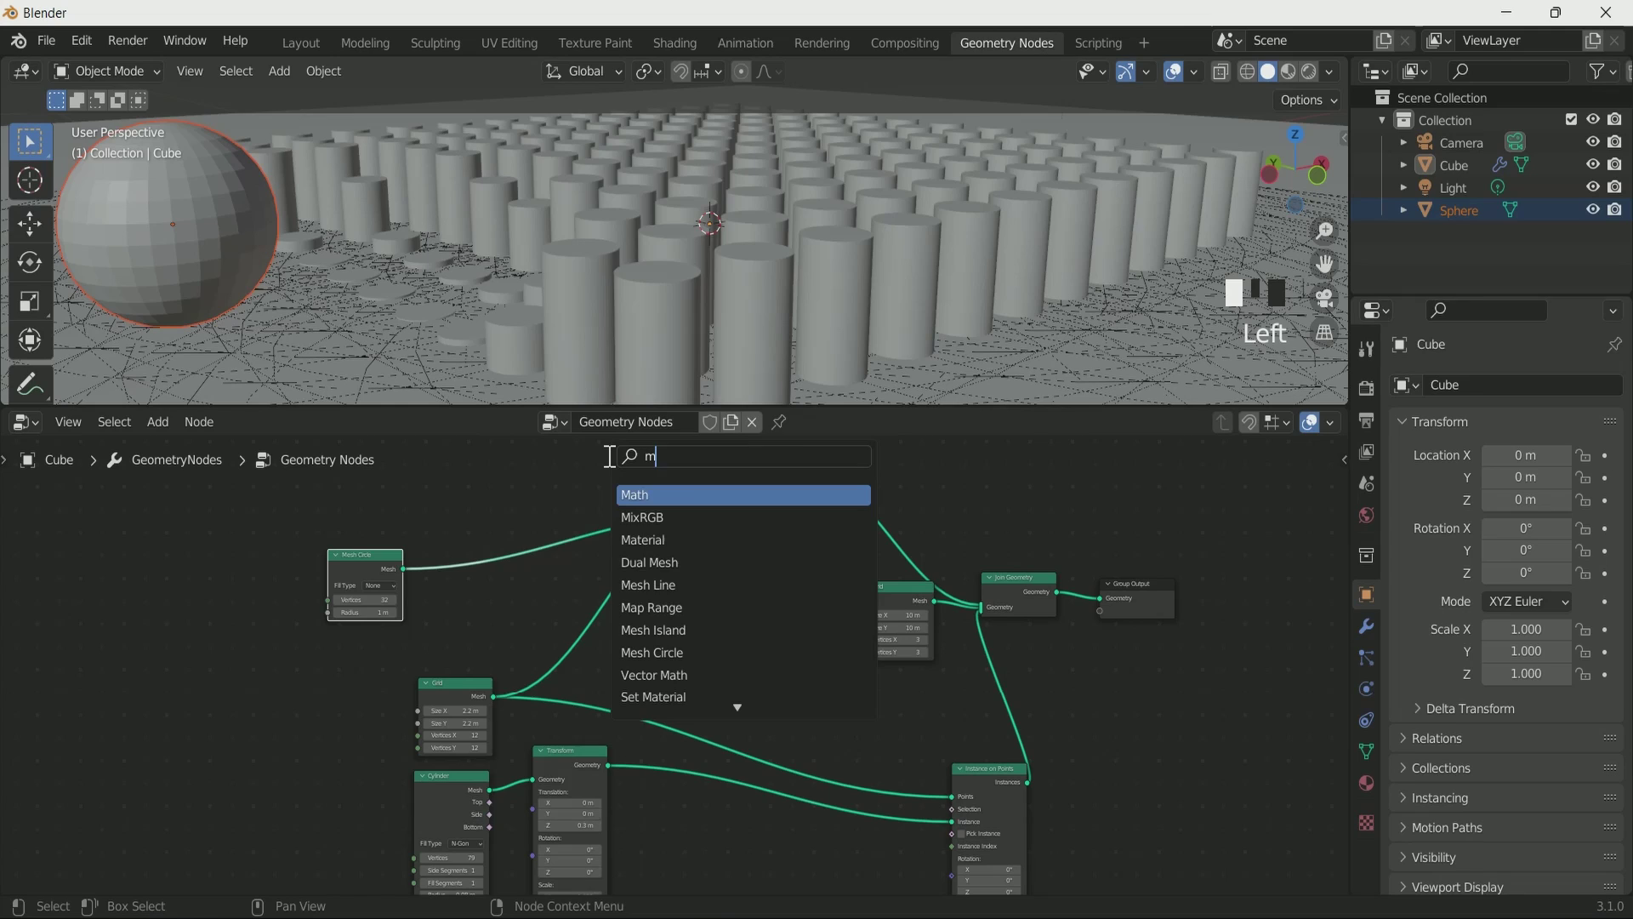
{"action": "type", "text": "esh"}
{"action": "left_click", "coordinate": [680, 655]}
{"action": "left_click", "coordinate": [510, 557]}
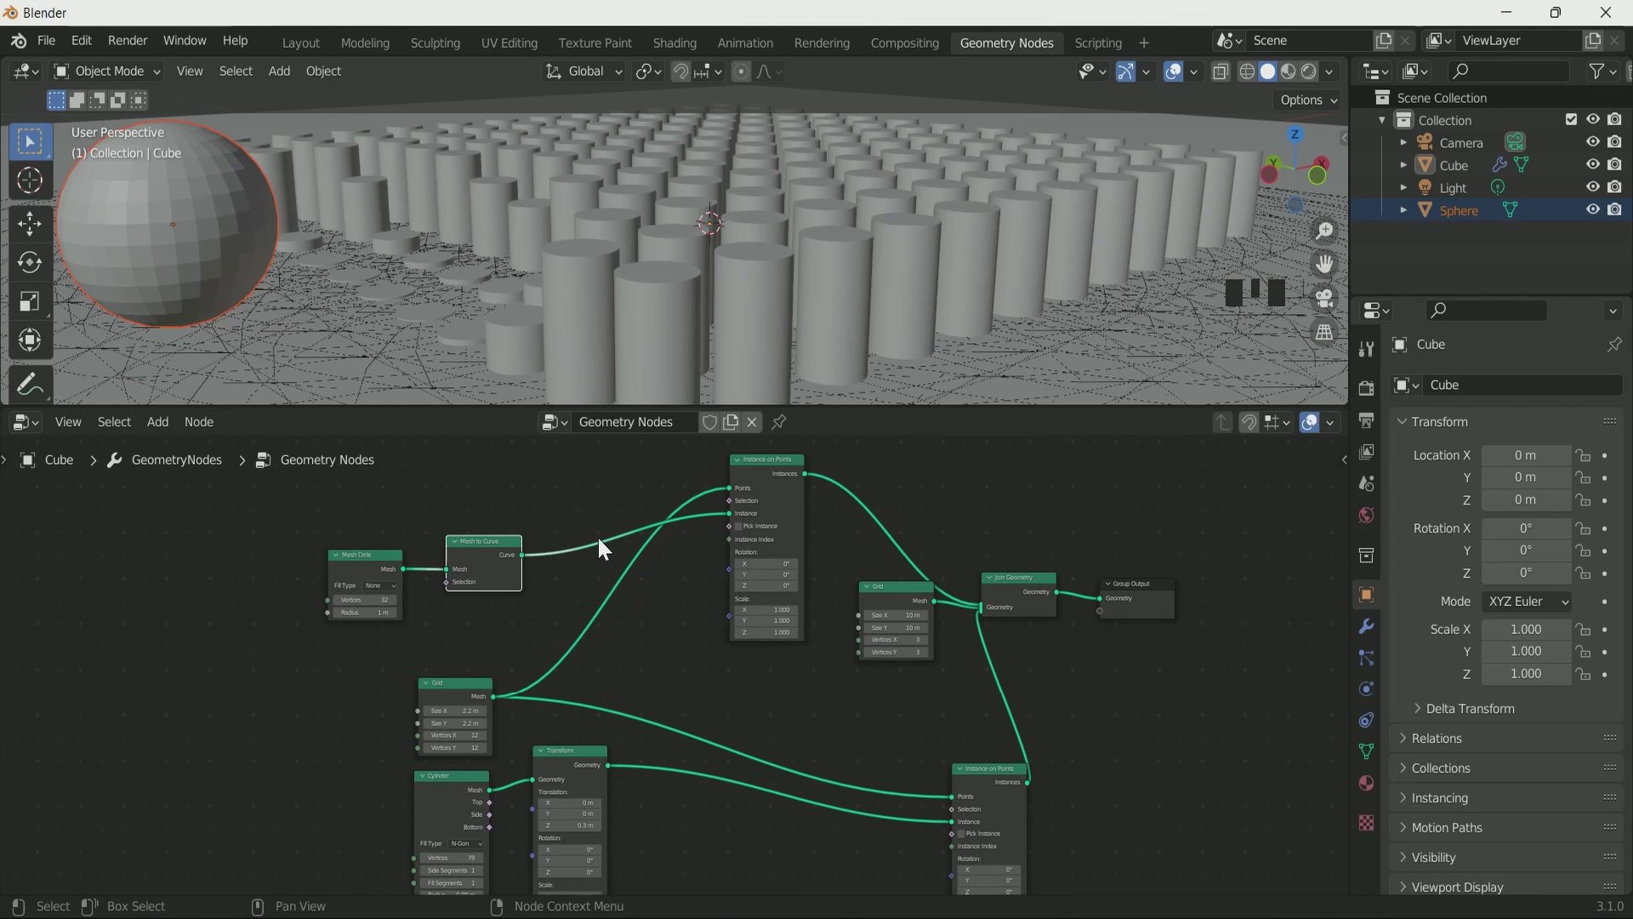
- Insert a Curve to Mesh node between Mesh to Curve and the upper Instance on Points node
{"action": "key", "text": "shift+a"}
{"action": "left_click", "coordinate": [565, 449]}
{"action": "type", "text": "curv"}
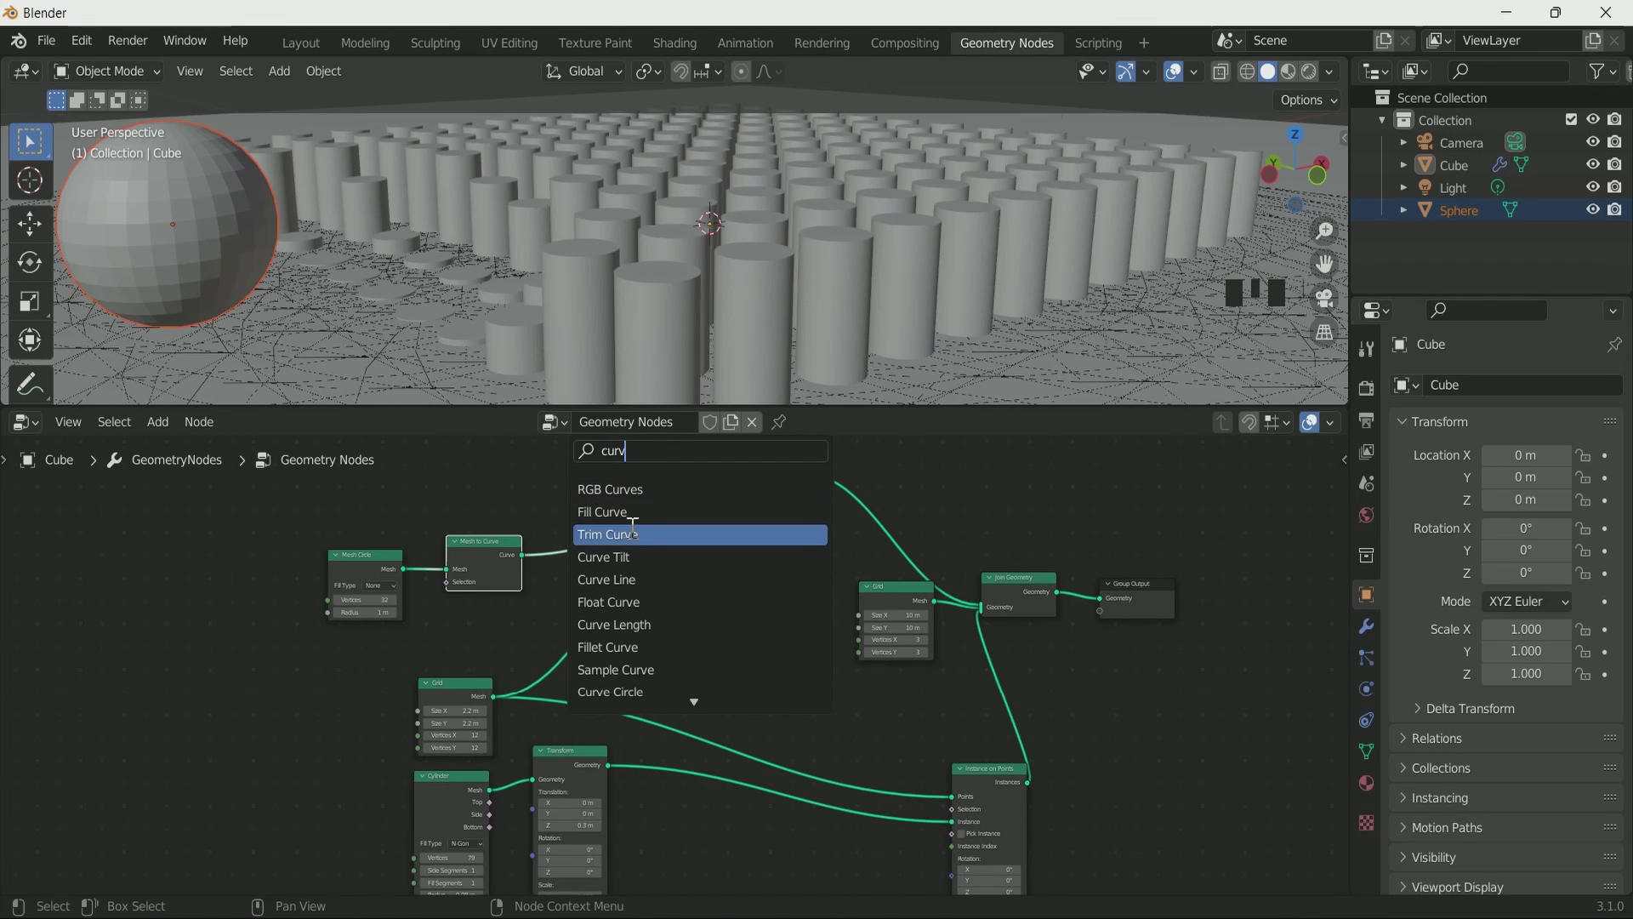
{"action": "type", "text": "e t"}
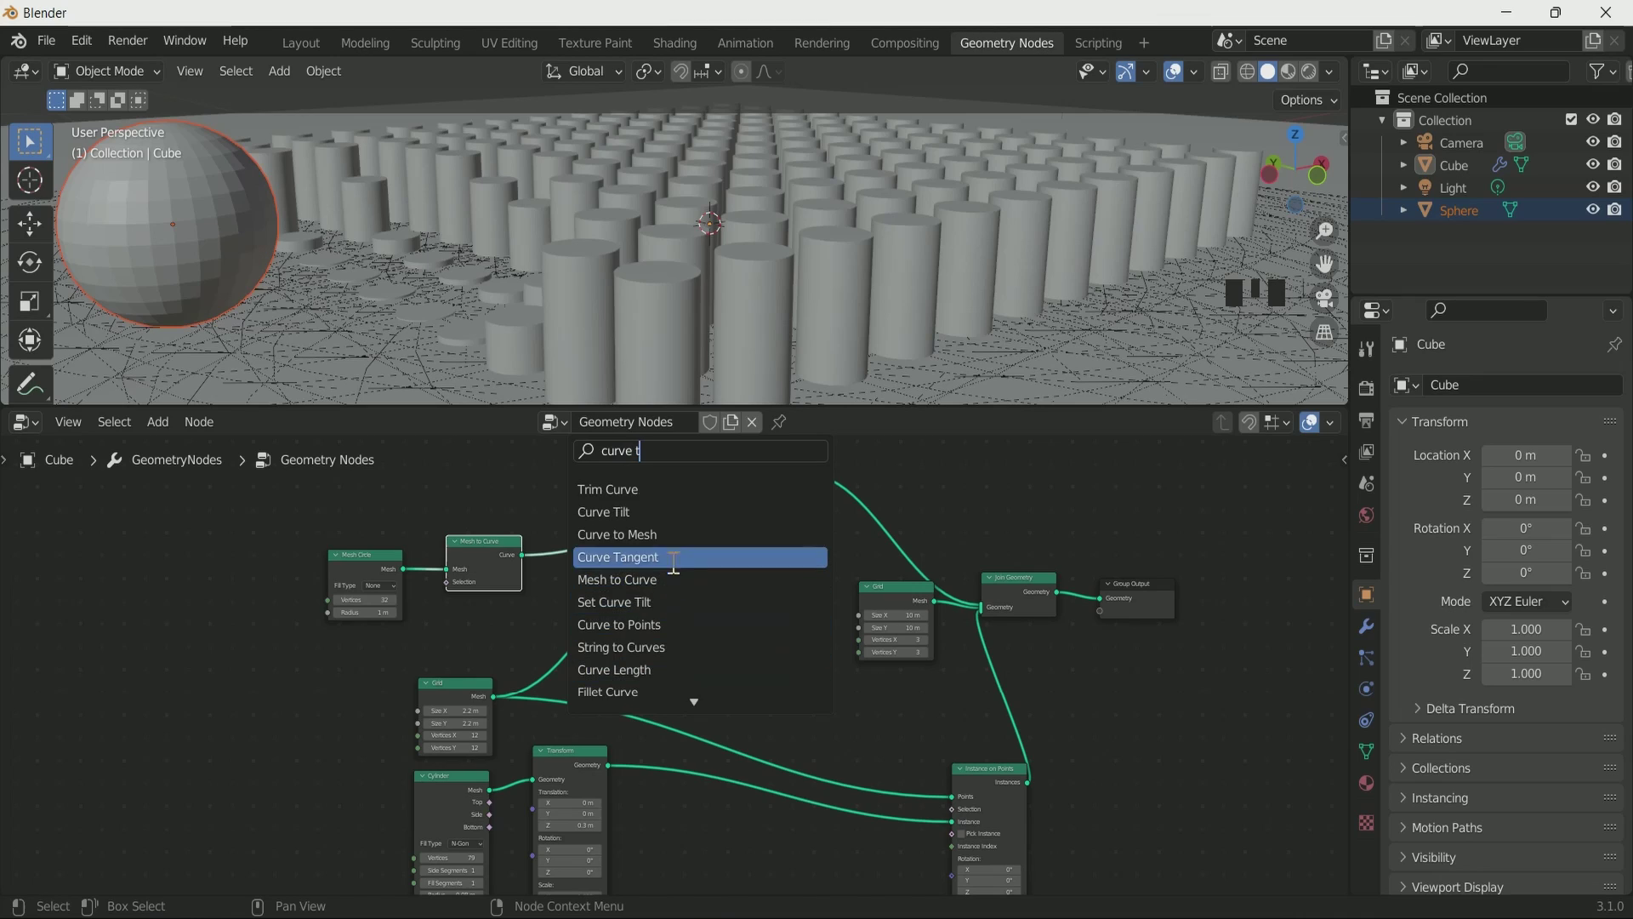
{"action": "left_click", "coordinate": [672, 558]}
{"action": "left_click", "coordinate": [545, 543]}
- Add a Quadrilateral node below Mesh to Curve and link its Curve to the Curve to Mesh node's Profile Curve
{"action": "key", "text": "shift+a"}
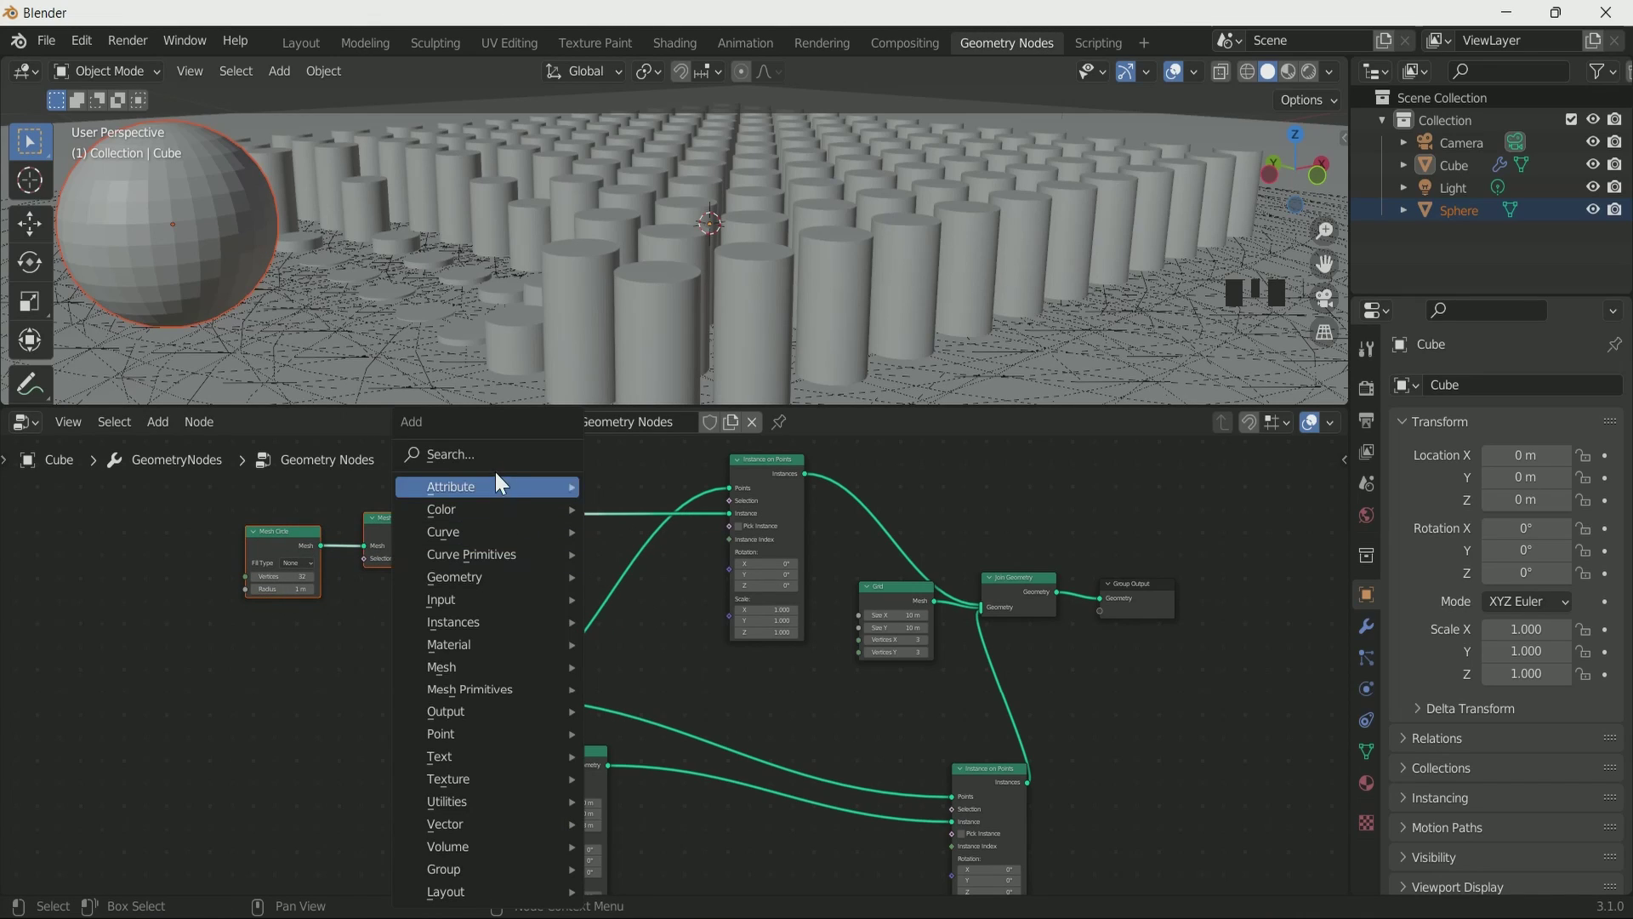
{"action": "left_click", "coordinate": [496, 459]}
{"action": "type", "text": "quad"}
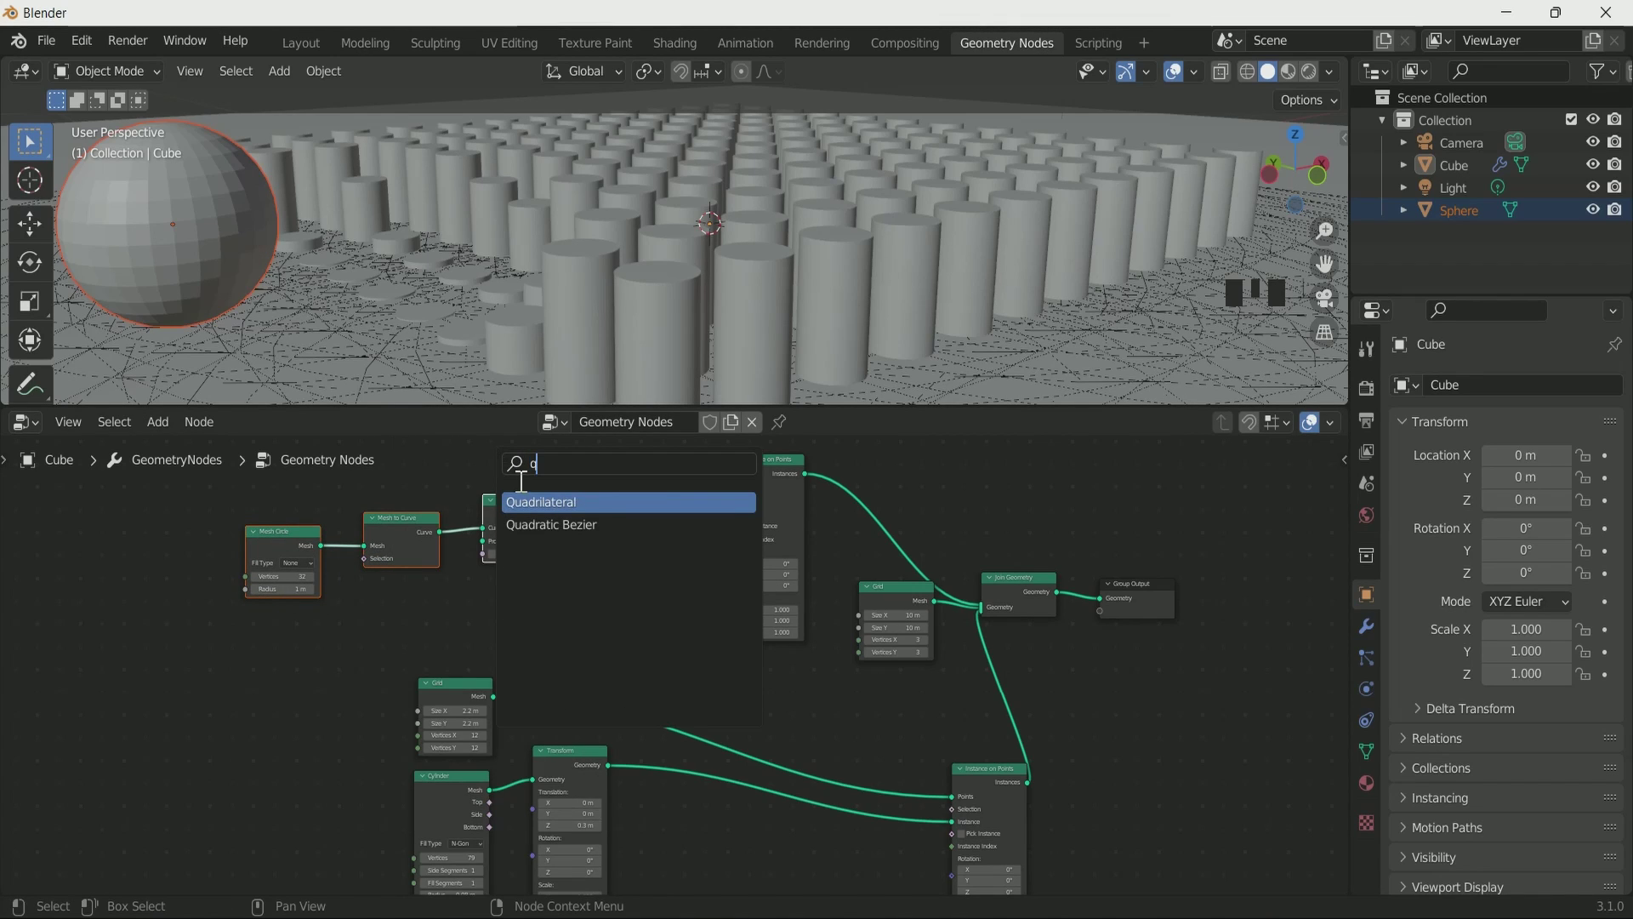
{"action": "key", "text": "Return"}
{"action": "left_click", "coordinate": [437, 602]}
{"action": "left_click_drag", "start_coordinate": [438, 604], "coordinate": [453, 596]}
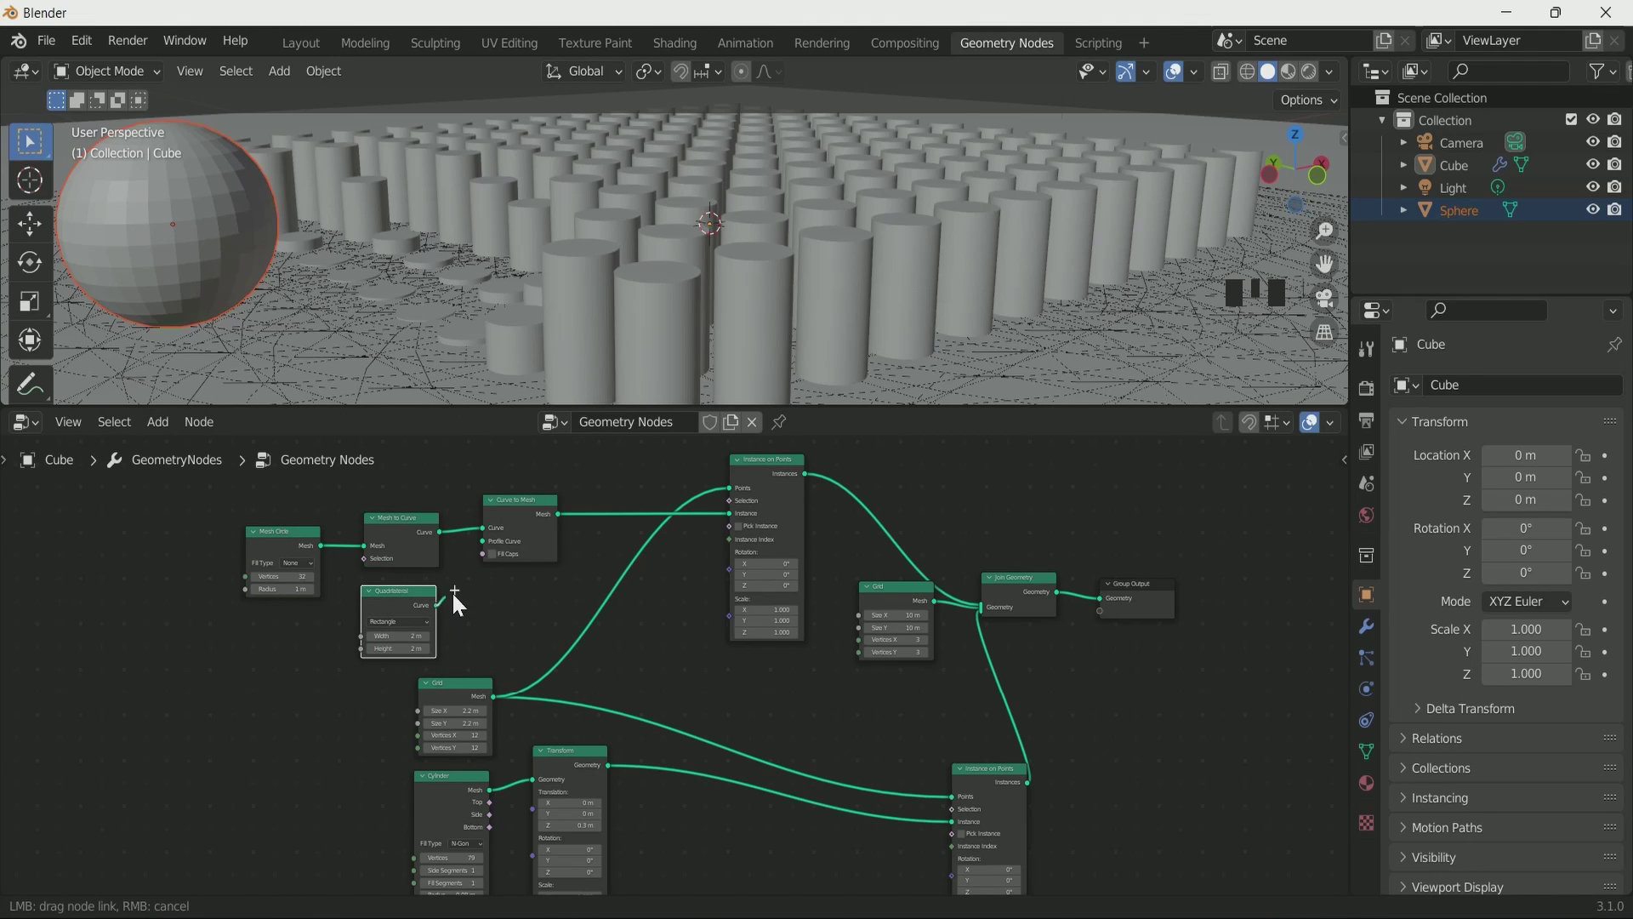
{"action": "left_click_drag", "start_coordinate": [482, 543], "coordinate": [483, 543]}
- Set the Quadrilateral's width to 0.01 m and height to 0.015 m, and the Mesh Circle's radius to 0.06 m
{"action": "scroll", "coordinate": [636, 324], "scroll_direction": "down", "scroll_amount": 7}
{"action": "middle_click_drag", "start_coordinate": [637, 324], "coordinate": [584, 364]}
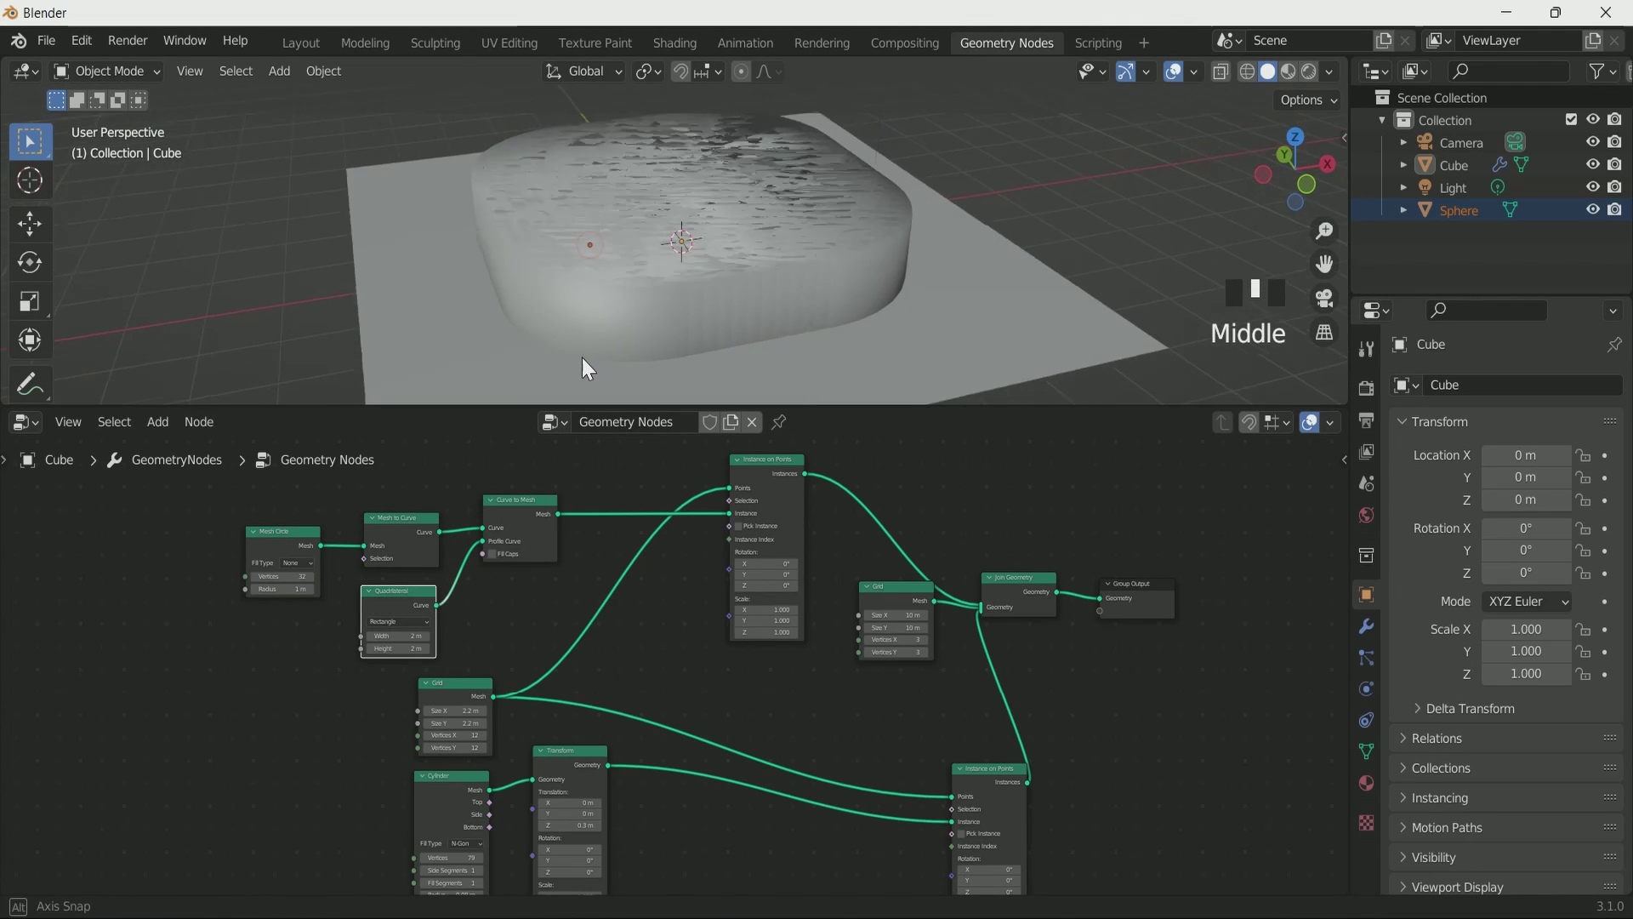
{"action": "scroll", "coordinate": [618, 346], "scroll_direction": "up", "scroll_amount": 2}
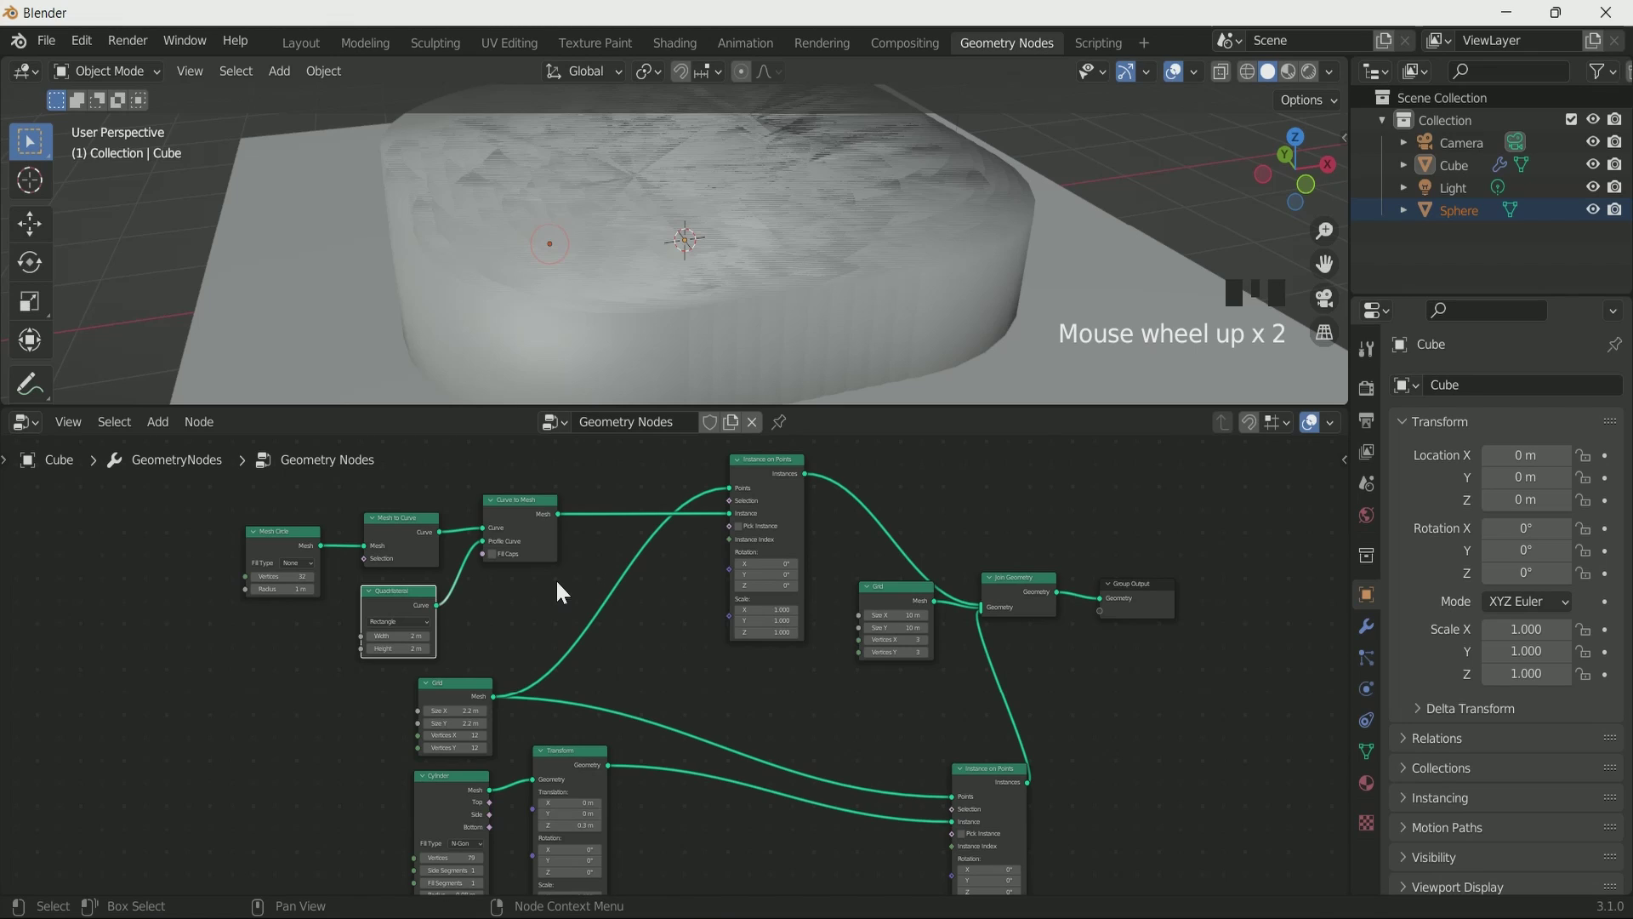
{"action": "scroll", "coordinate": [489, 660], "scroll_direction": "up", "scroll_amount": 2}
{"action": "left_click", "coordinate": [471, 612]}
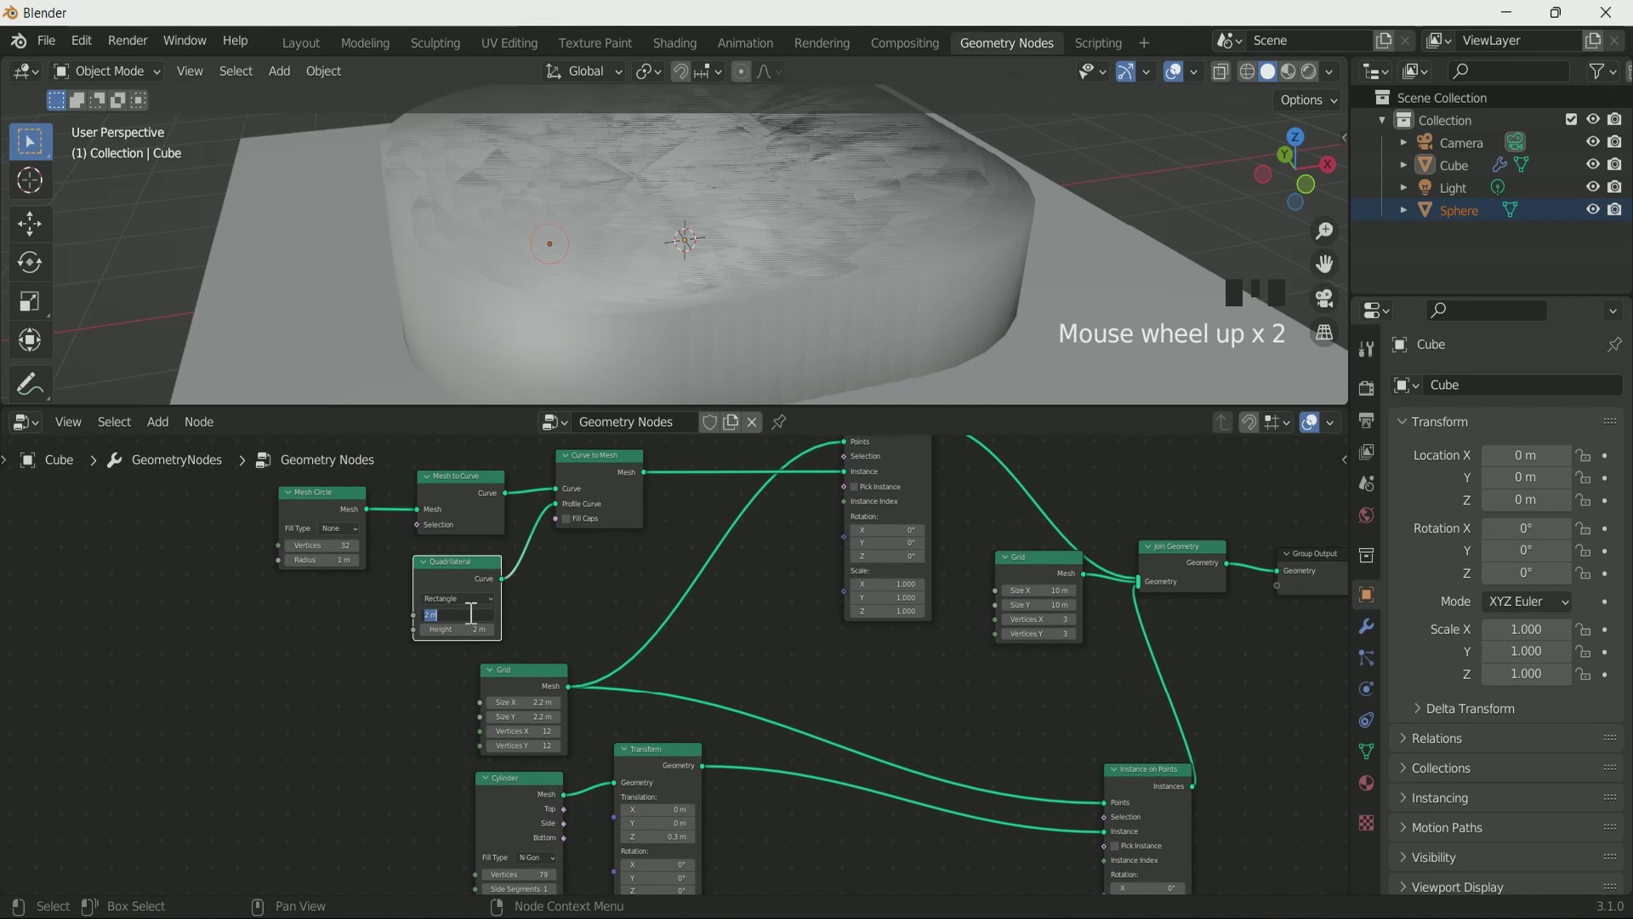
{"action": "type", "text": "0.01"}
{"action": "key", "text": "Return"}
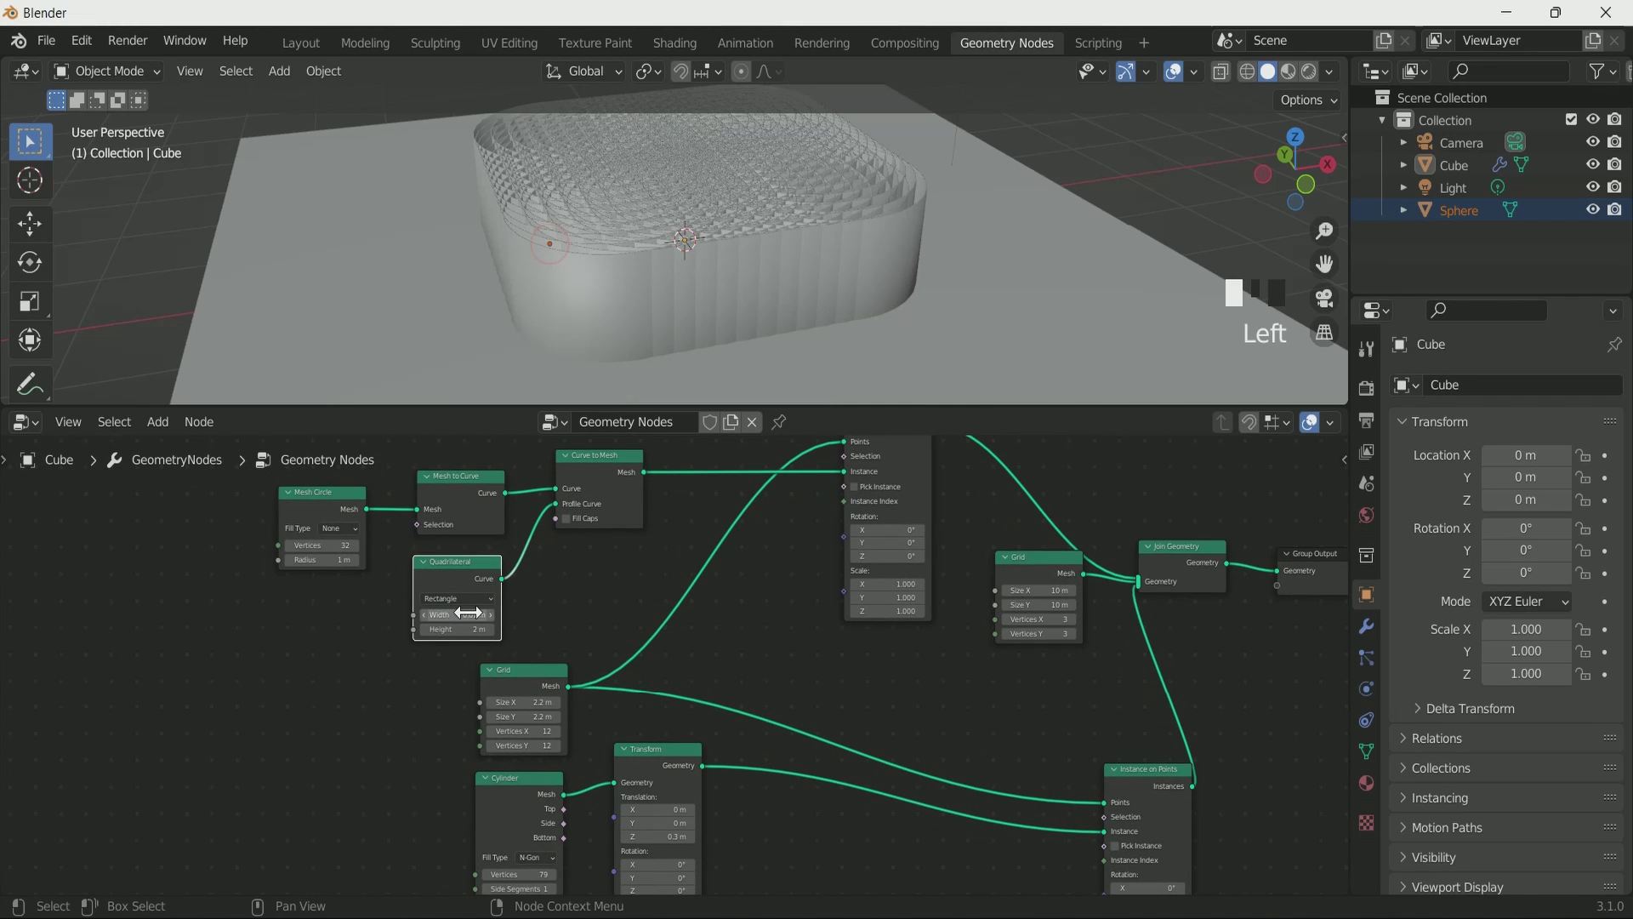
{"action": "left_click_drag", "start_coordinate": [468, 612], "coordinate": [468, 613]}
{"action": "left_click", "coordinate": [473, 629]}
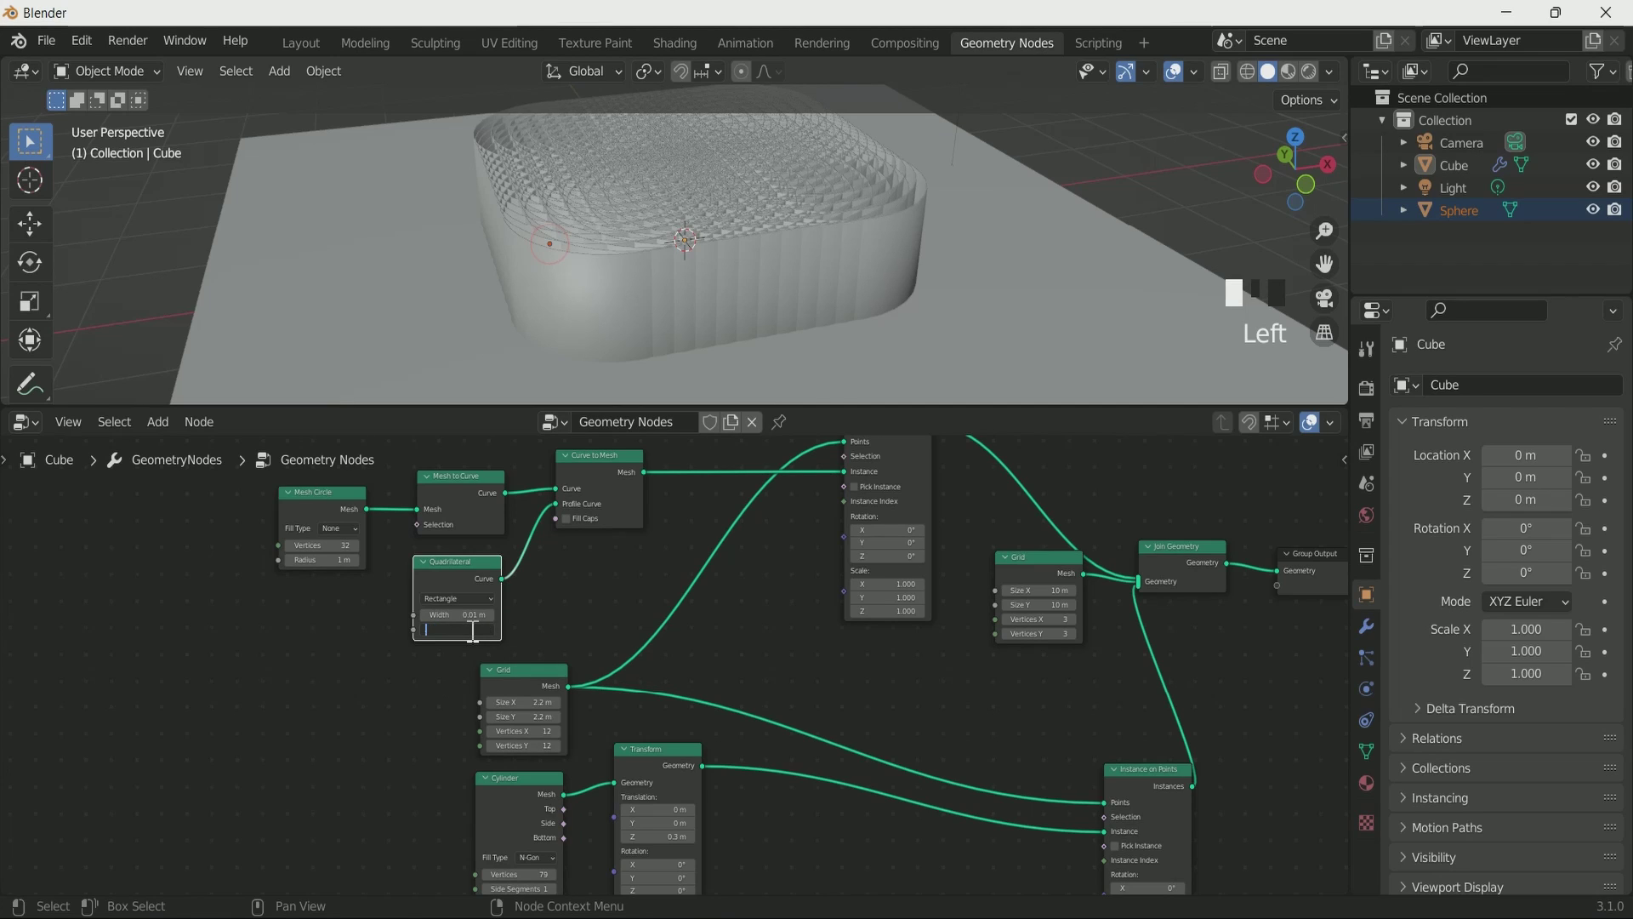
{"action": "type", "text": ".01"}
{"action": "left_click", "coordinate": [472, 631]}
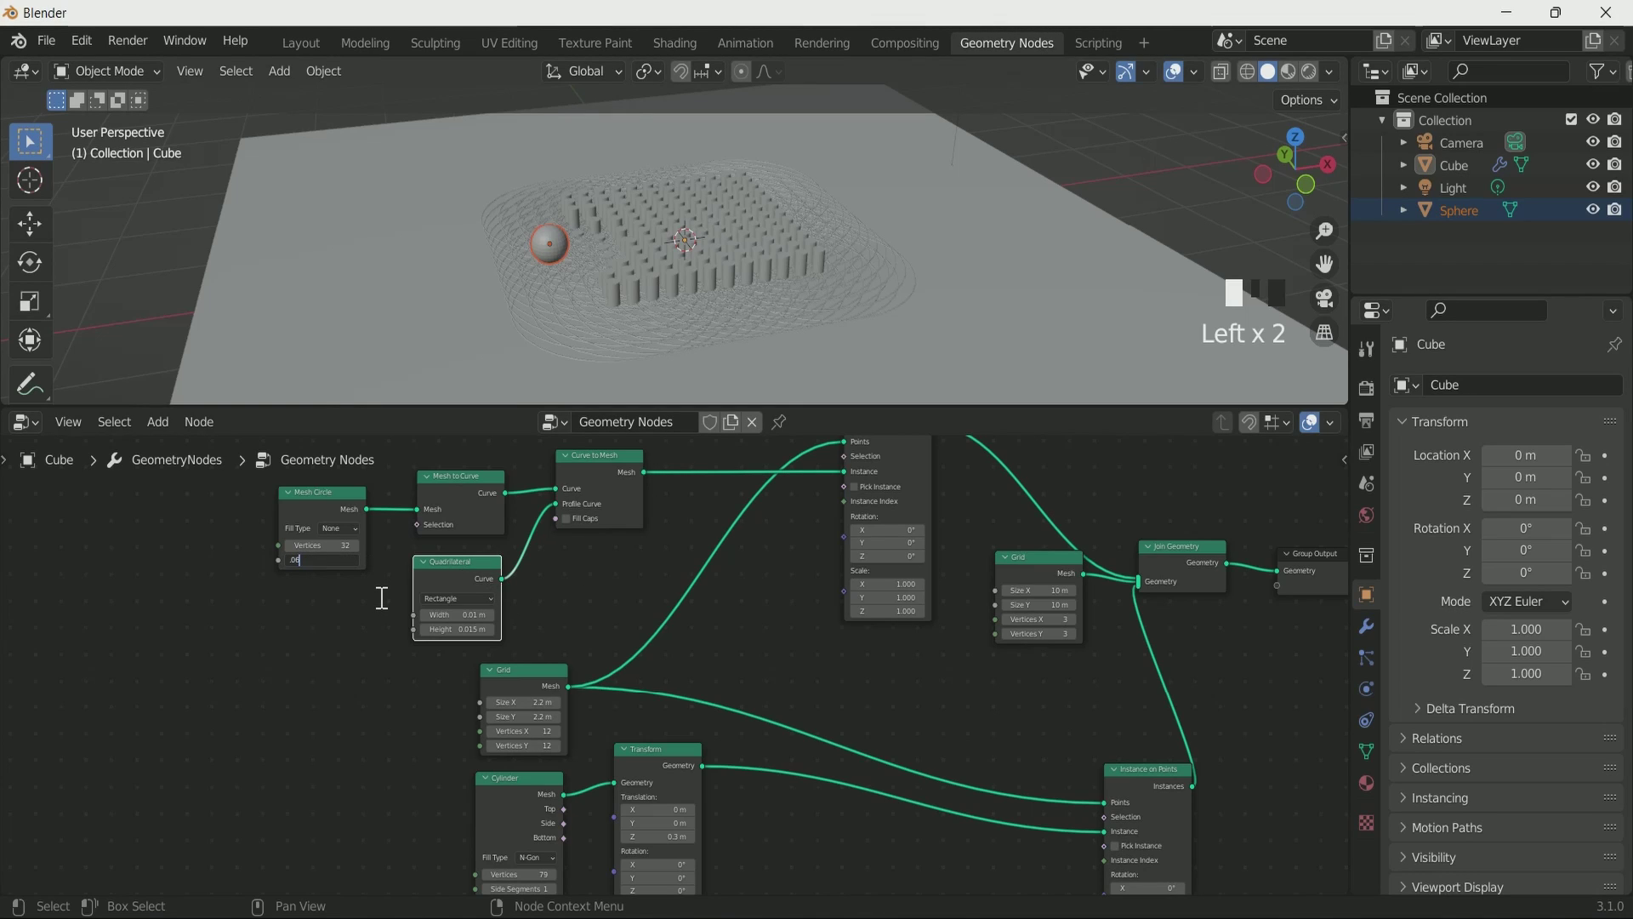
{"action": "key", "text": "Return"}
- Move the ground plane's Grid node slightly down and away from the Join Geometry node
{"action": "scroll", "coordinate": [691, 340], "scroll_direction": "up", "scroll_amount": 6}
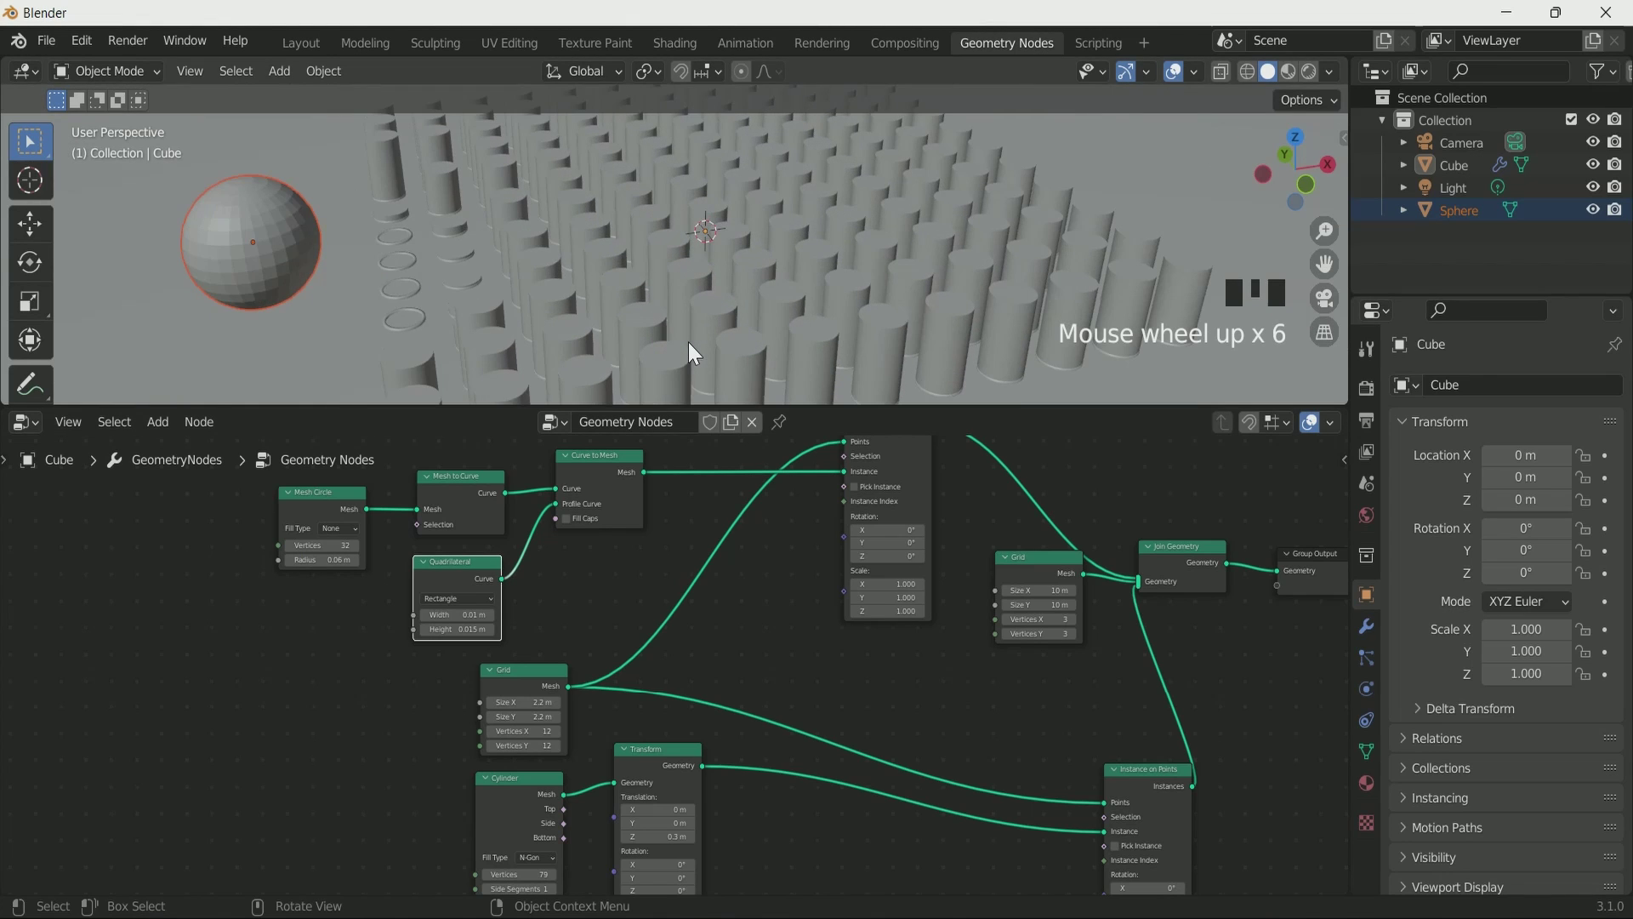
{"action": "middle_click_drag", "start_coordinate": [690, 343], "coordinate": [795, 306]}
{"action": "scroll", "coordinate": [568, 361], "scroll_direction": "up", "scroll_amount": 2}
{"action": "scroll", "coordinate": [536, 349], "scroll_direction": "down", "scroll_amount": 1}
{"action": "middle_click_drag", "start_coordinate": [536, 348], "coordinate": [560, 373]}
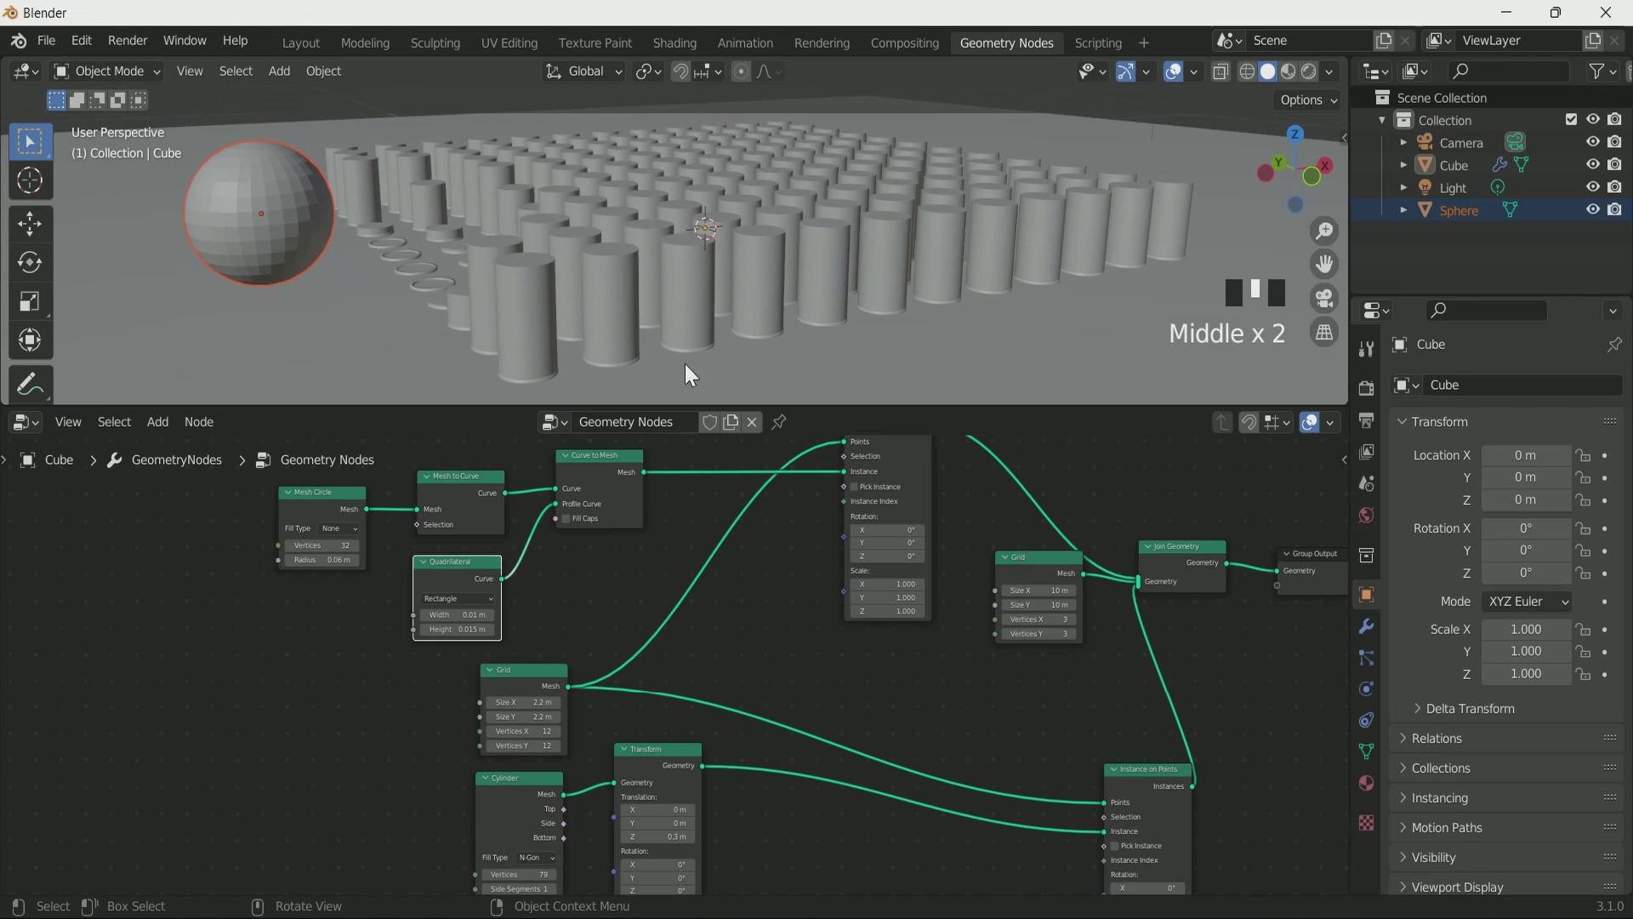
{"action": "scroll", "coordinate": [781, 492], "scroll_direction": "down", "scroll_amount": 1}
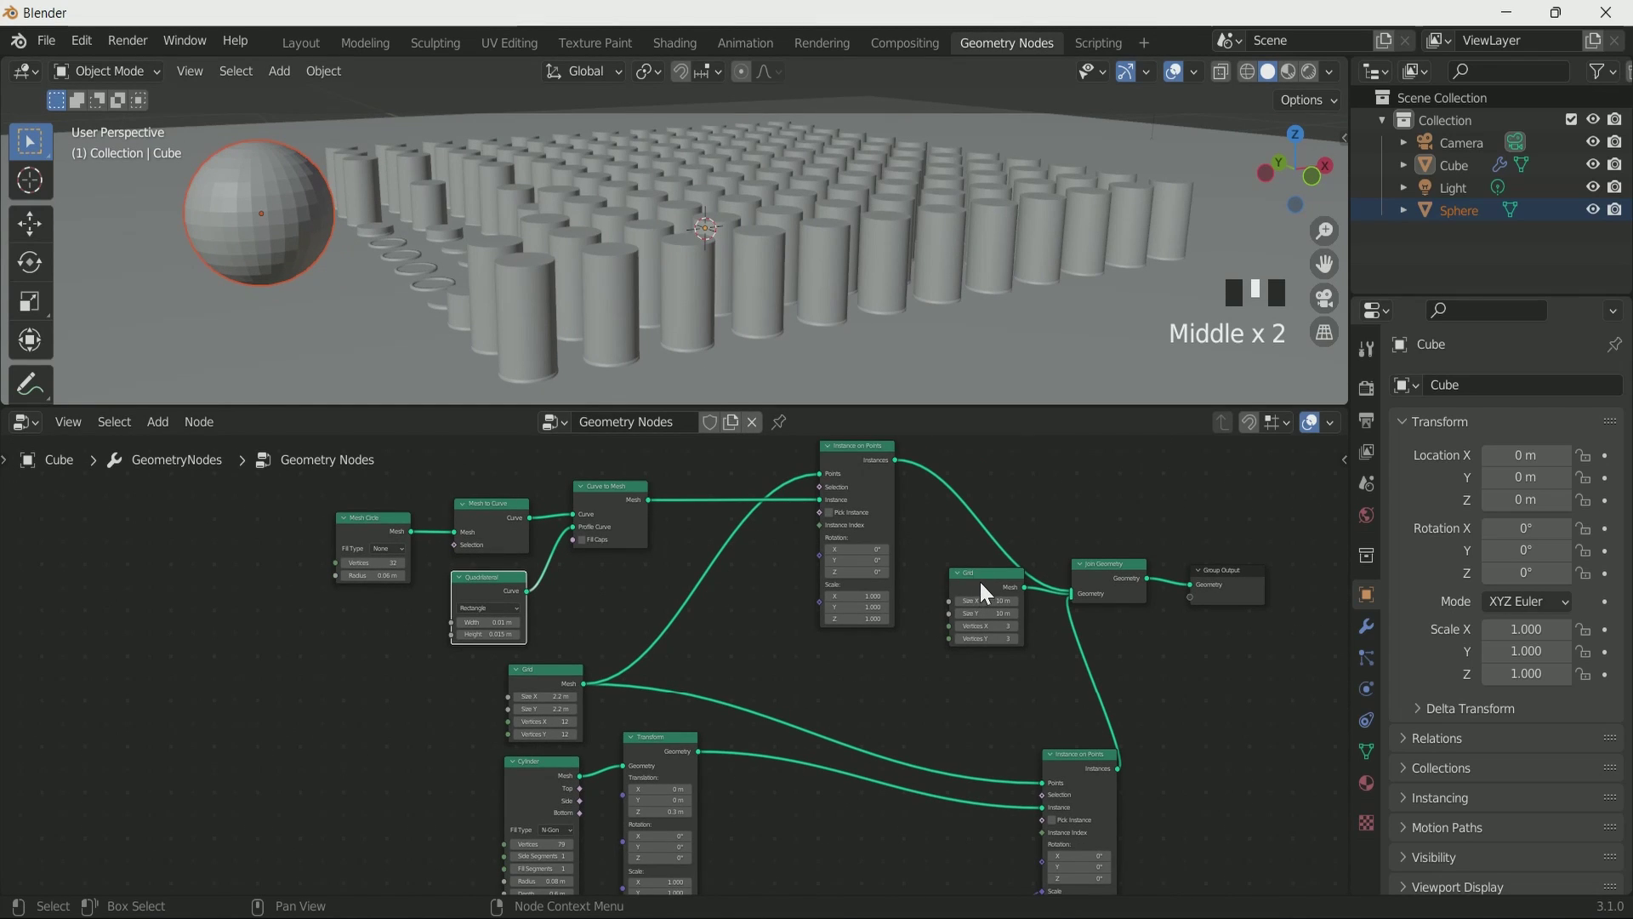
{"action": "left_click_drag", "start_coordinate": [985, 593], "coordinate": [971, 610]}
- Insert a Join Geometry node on the link between the sphere's Object Info node and the Geometry Proximity node
{"action": "scroll", "coordinate": [961, 546], "scroll_direction": "down", "scroll_amount": 2}
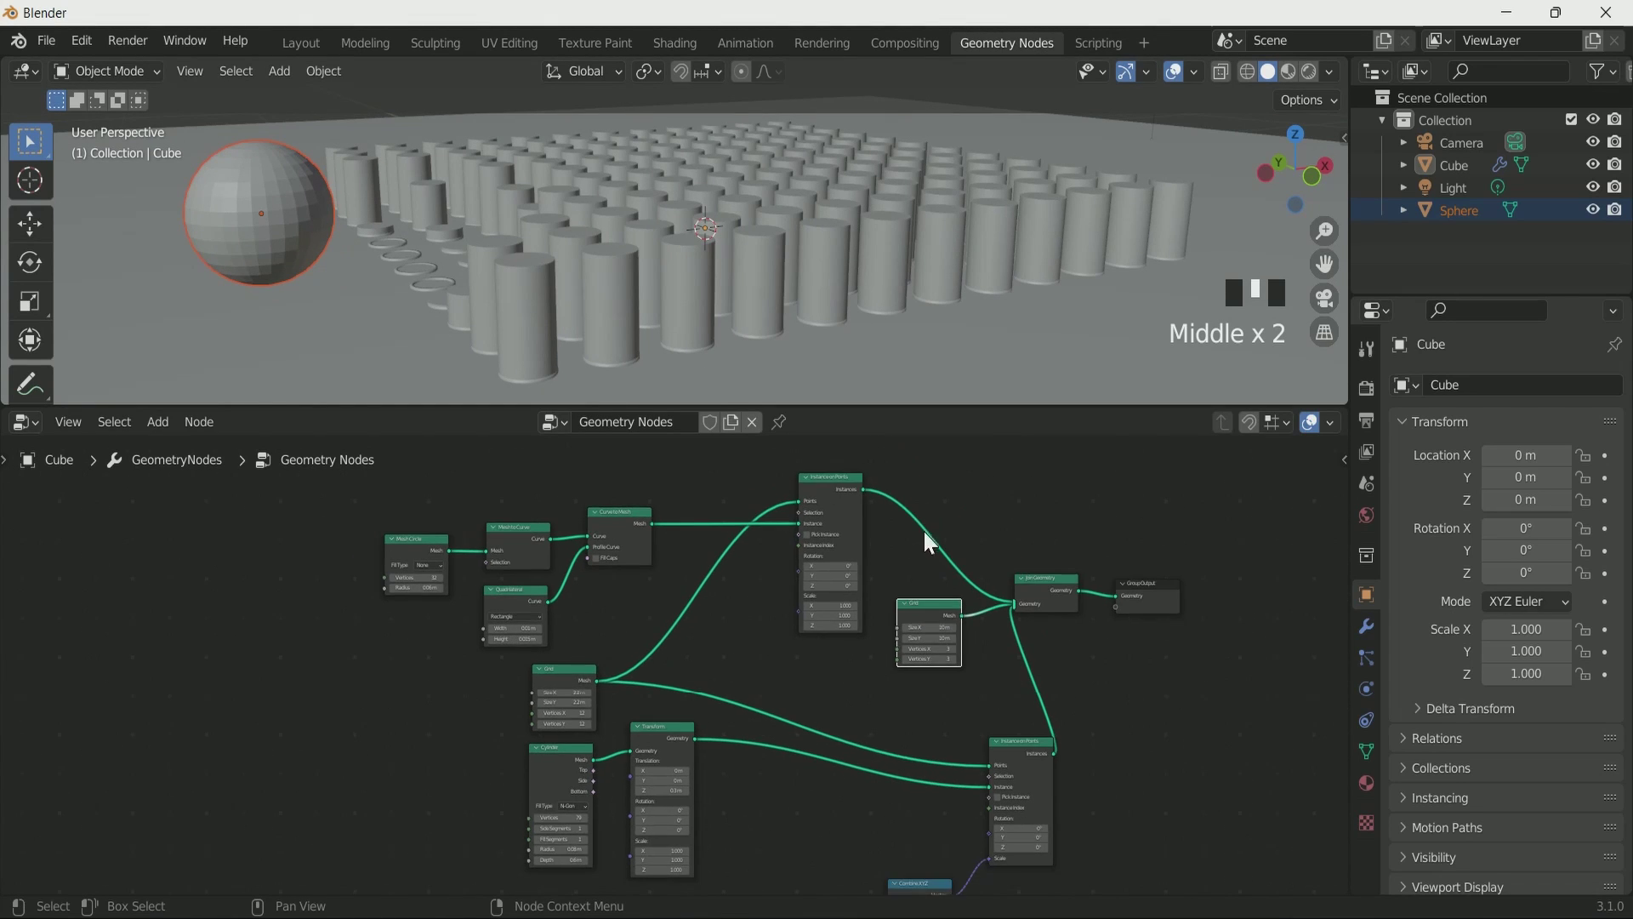
{"action": "middle_click_drag", "start_coordinate": [925, 532], "coordinate": [897, 477]}
{"action": "scroll", "coordinate": [893, 477], "scroll_direction": "down", "scroll_amount": 1}
{"action": "scroll", "coordinate": [789, 345], "scroll_direction": "down", "scroll_amount": 3}
{"action": "scroll", "coordinate": [763, 634], "scroll_direction": "down", "scroll_amount": 3}
{"action": "middle_click_drag", "start_coordinate": [763, 635], "coordinate": [804, 708]}
{"action": "scroll", "coordinate": [697, 726], "scroll_direction": "down", "scroll_amount": 1}
{"action": "scroll", "coordinate": [422, 746], "scroll_direction": "up", "scroll_amount": 4}
{"action": "middle_click_drag", "start_coordinate": [476, 718], "coordinate": [703, 881]}
{"action": "scroll", "coordinate": [622, 815], "scroll_direction": "up", "scroll_amount": 5}
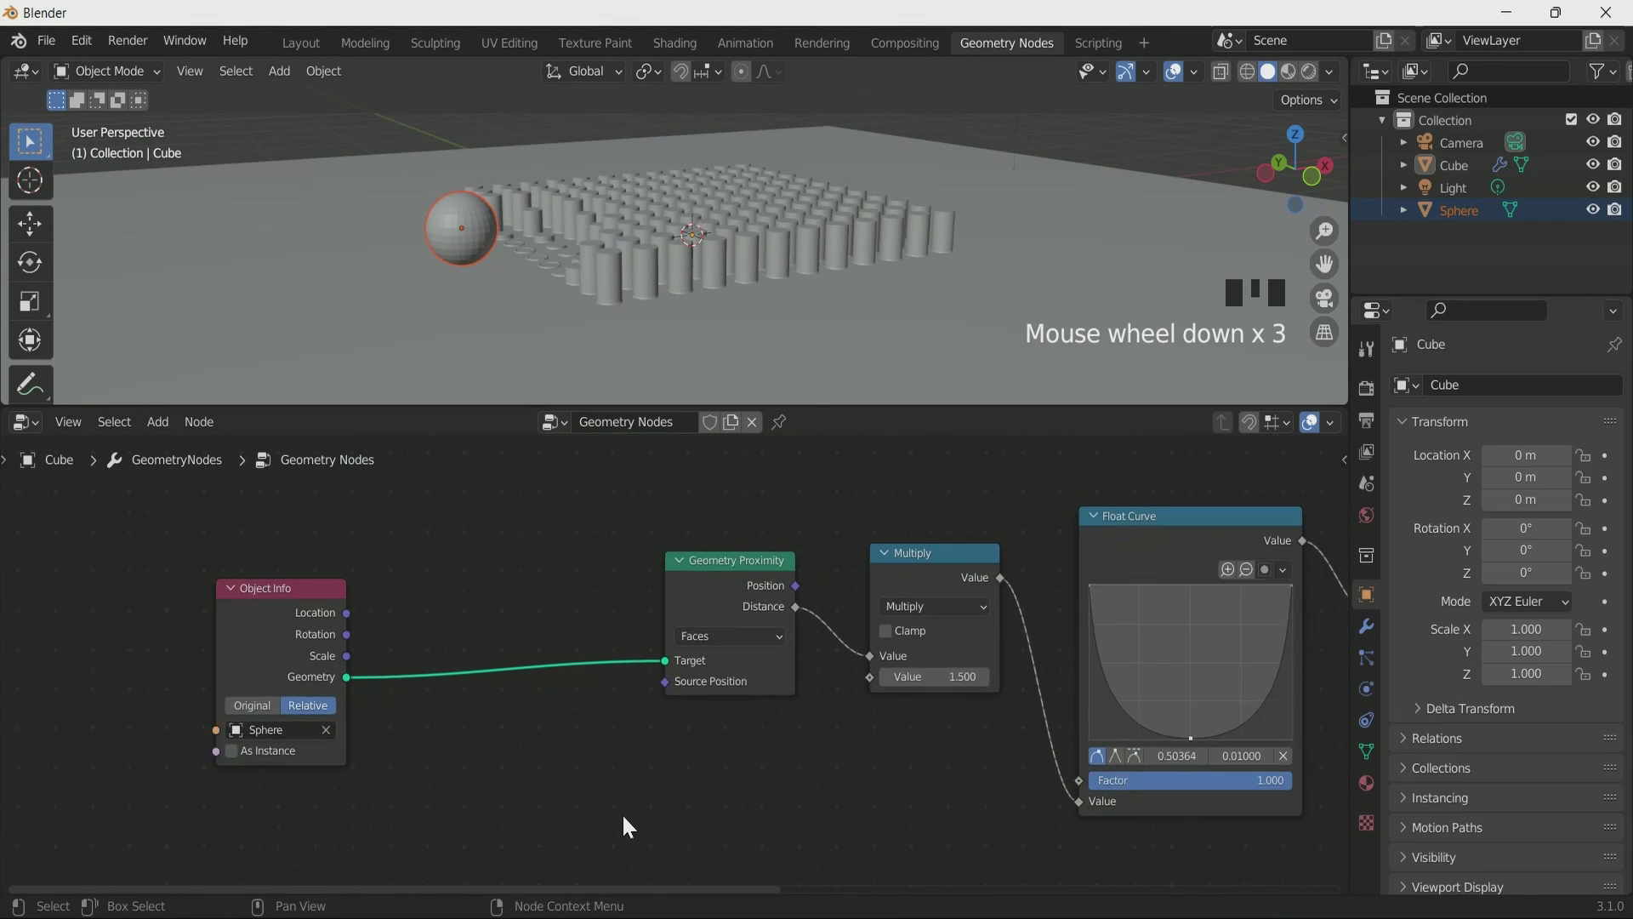
{"action": "scroll", "coordinate": [624, 817], "scroll_direction": "down", "scroll_amount": 1}
{"action": "key", "text": "shift+a"}
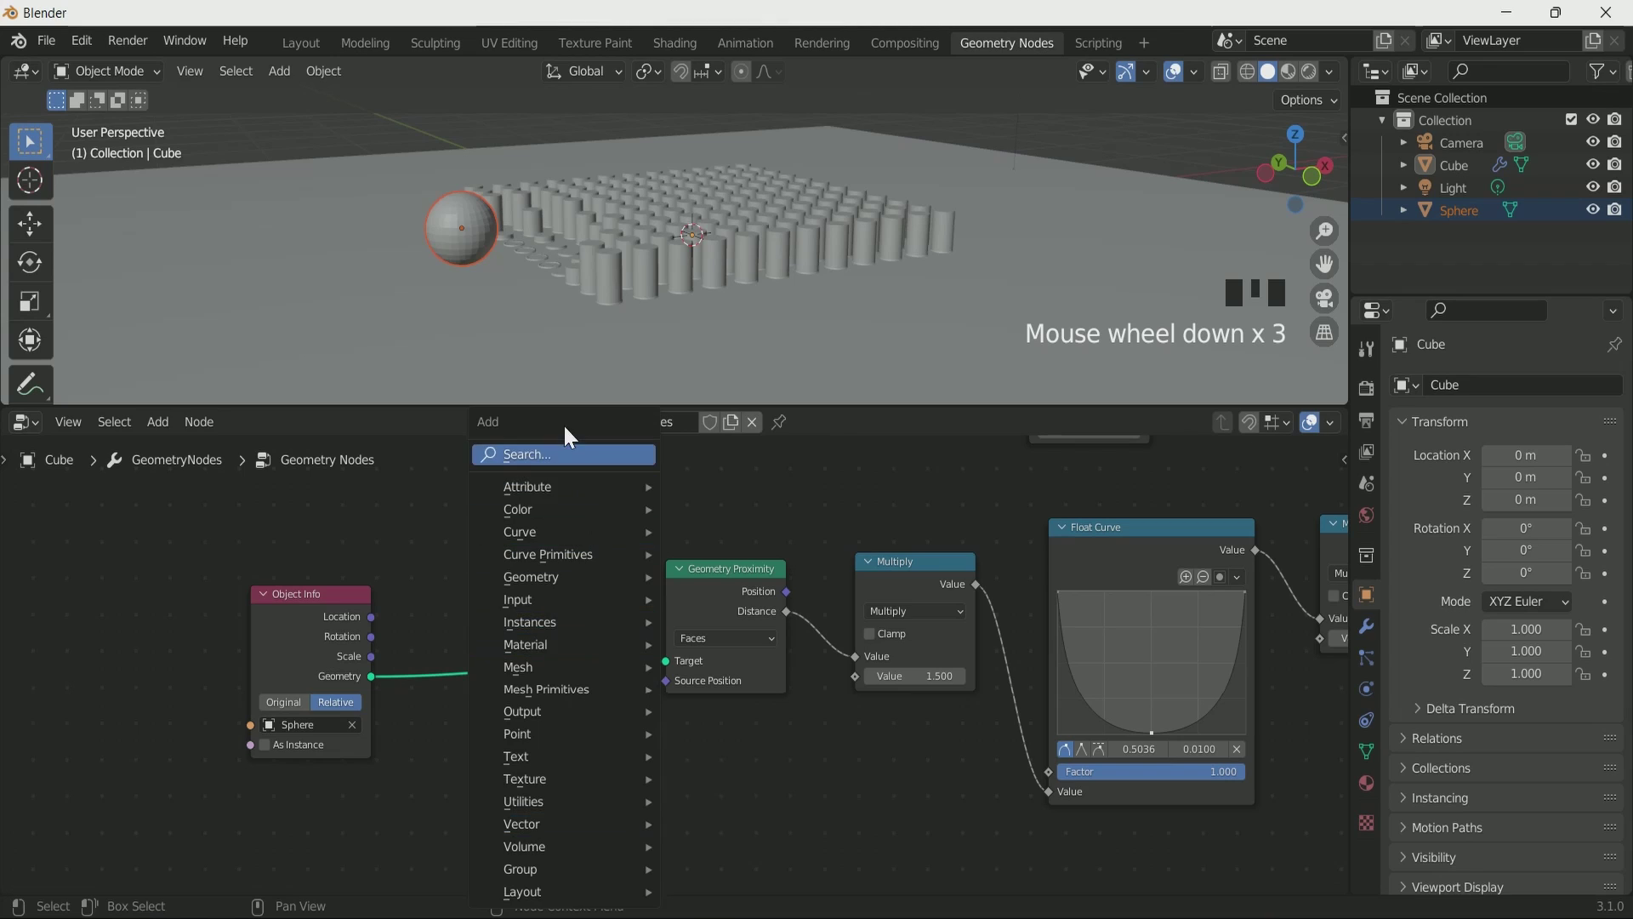
{"action": "left_click", "coordinate": [560, 451]}
{"action": "type", "text": "jo"}
{"action": "left_click", "coordinate": [605, 519]}
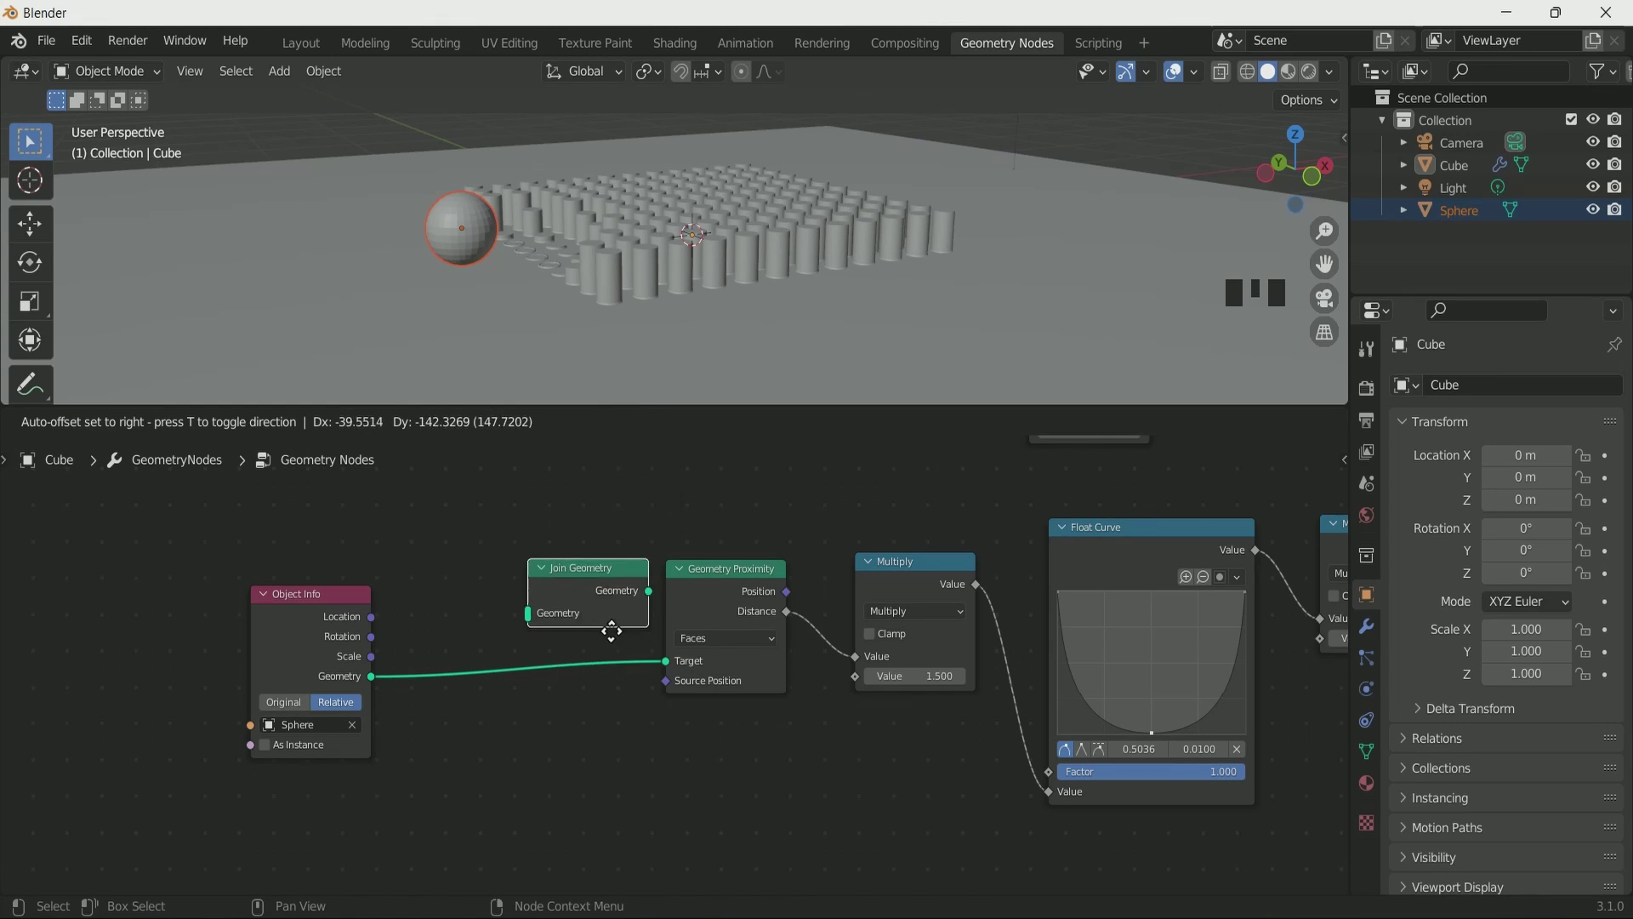
{"action": "left_click", "coordinate": [567, 706]}
- Duplicate the sphere three times around the cylinder grid: one behind, one about X 1.85 m, Y -0.07 m, one about X 0.17 m, Y -1.63 m
{"action": "scroll", "coordinate": [513, 299], "scroll_direction": "down", "scroll_amount": 1}
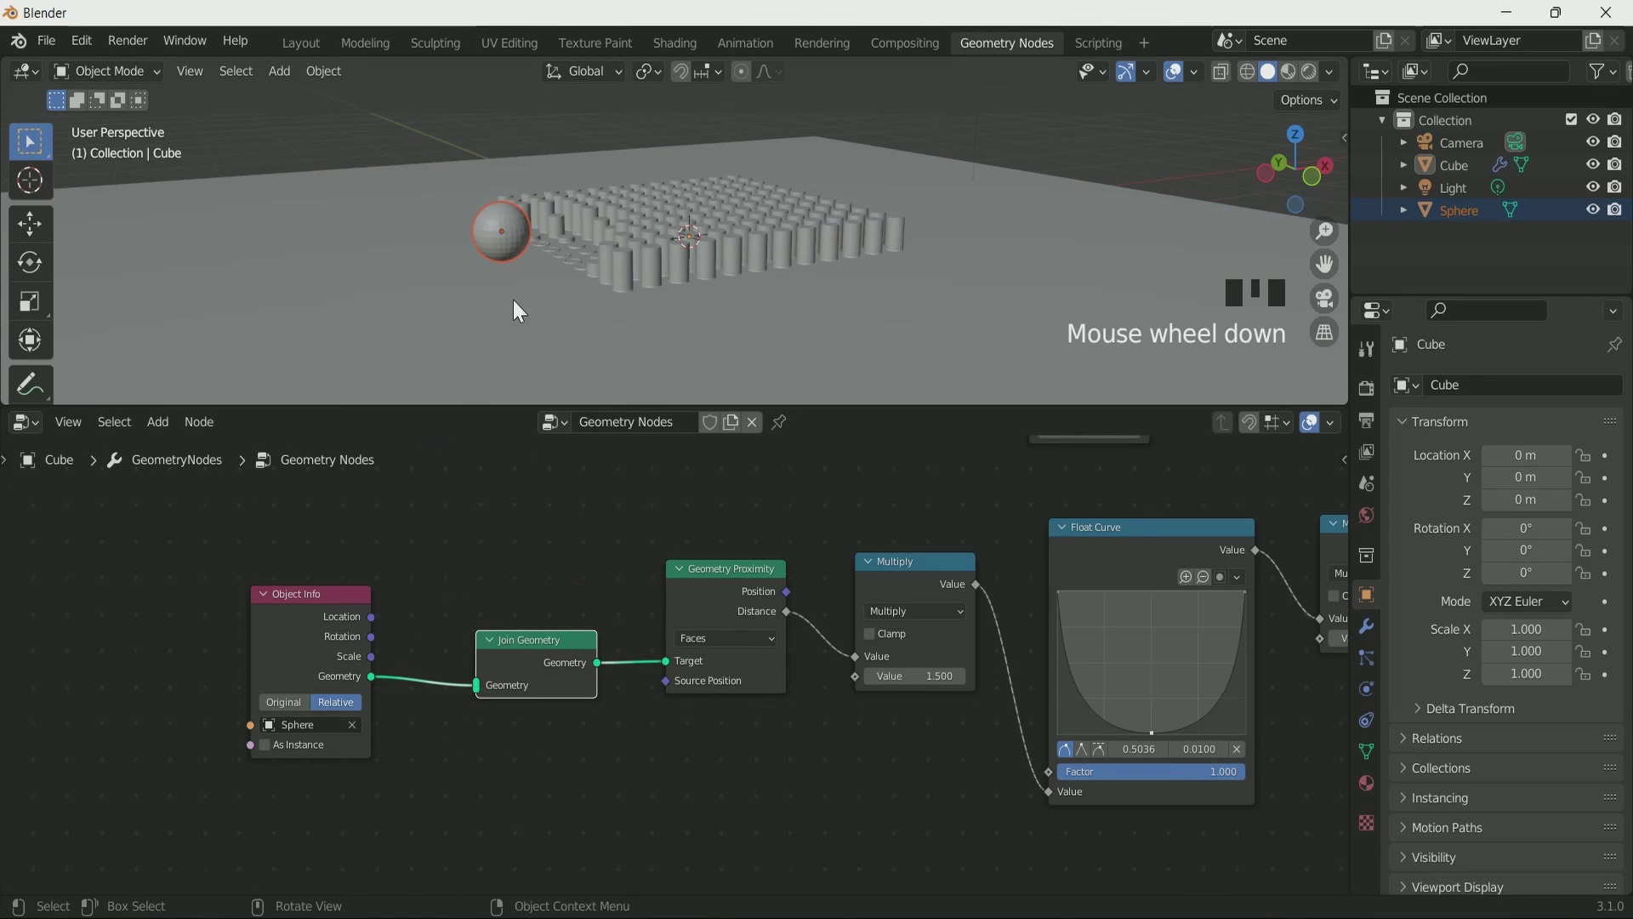
{"action": "middle_click_drag", "start_coordinate": [513, 299], "coordinate": [531, 313]}
{"action": "key", "text": "KP_7"}
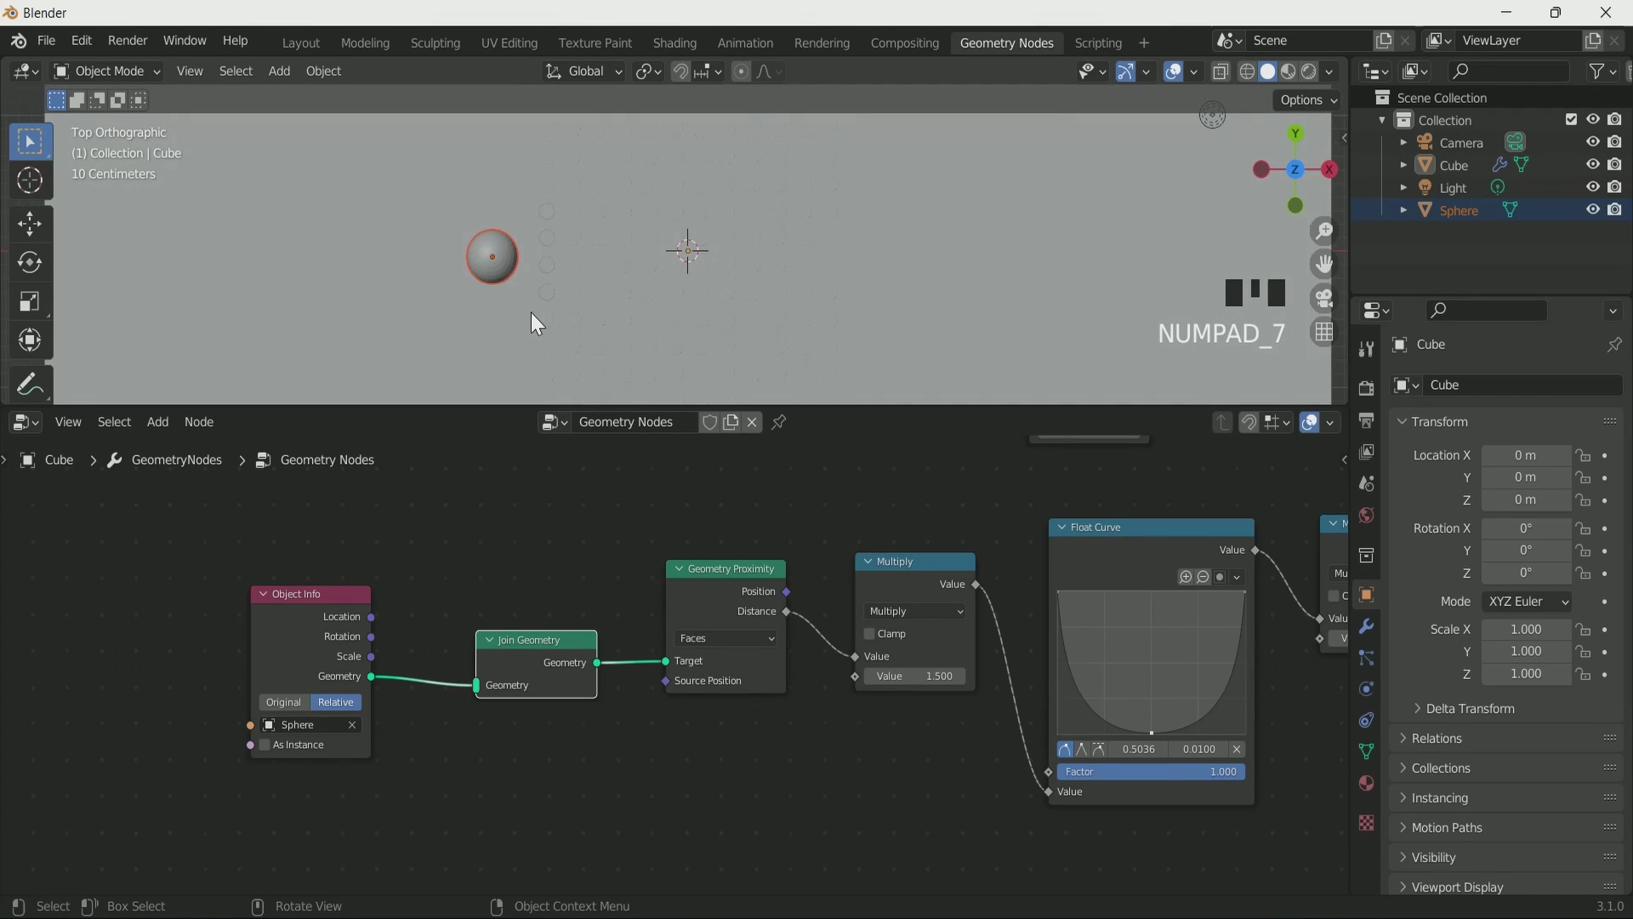
{"action": "scroll", "coordinate": [493, 270], "scroll_direction": "down", "scroll_amount": 5}
{"action": "scroll", "coordinate": [493, 269], "scroll_direction": "up", "scroll_amount": 6}
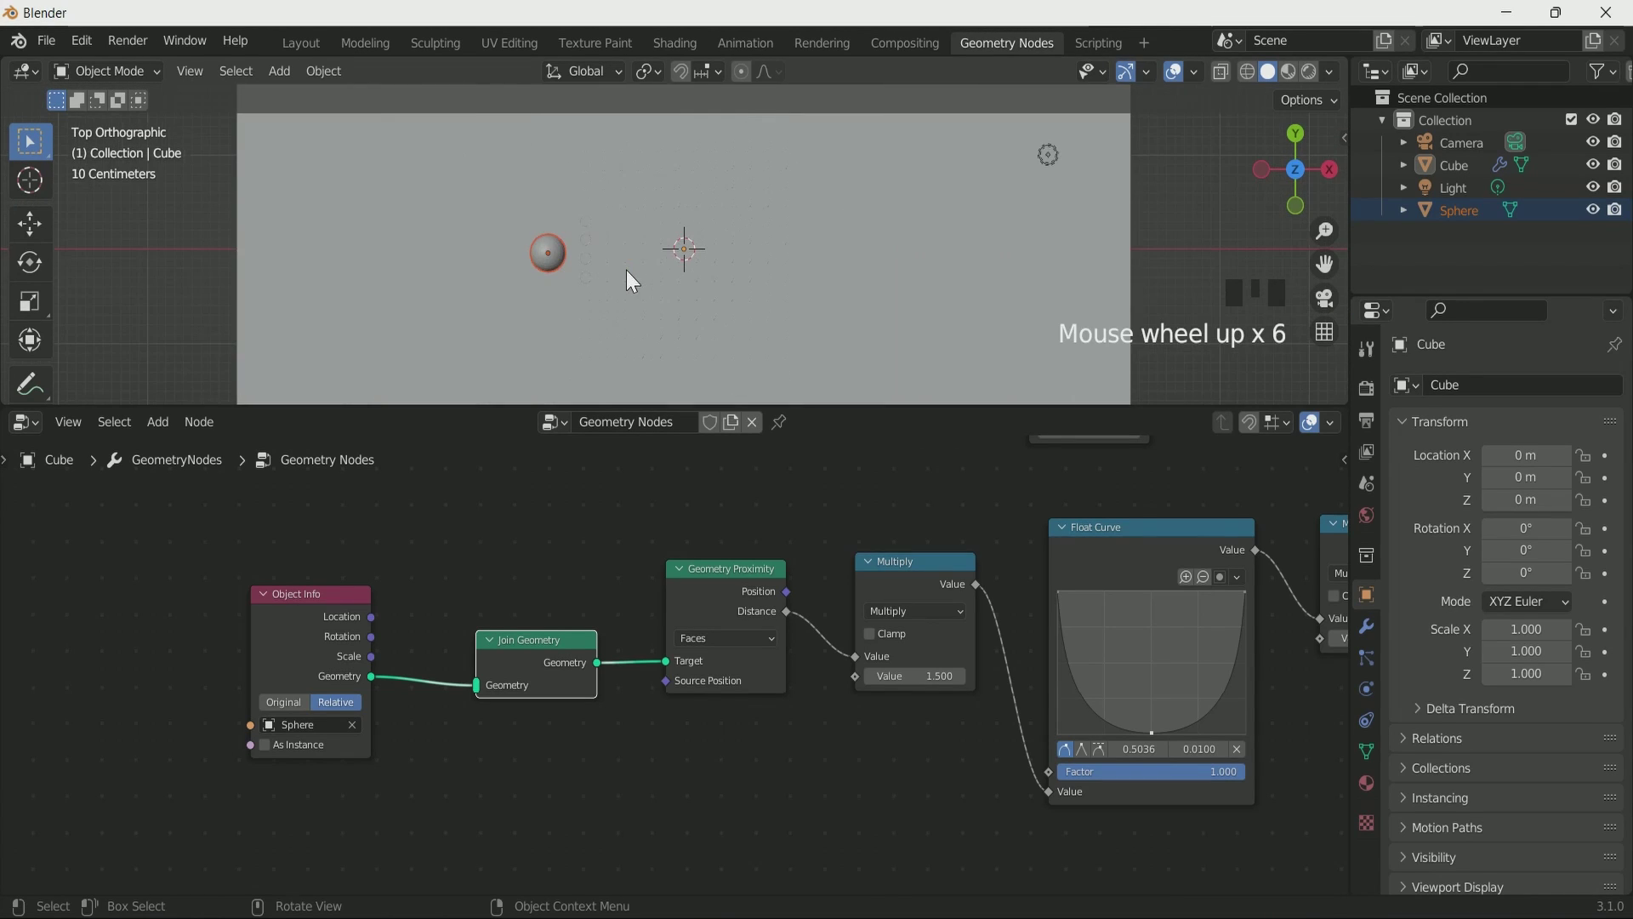
{"action": "left_click", "coordinate": [552, 253]}
{"action": "key", "text": "shift+d"}
{"action": "left_click", "coordinate": [707, 134]}
{"action": "key", "text": "shift+d"}
{"action": "left_click", "coordinate": [835, 262]}
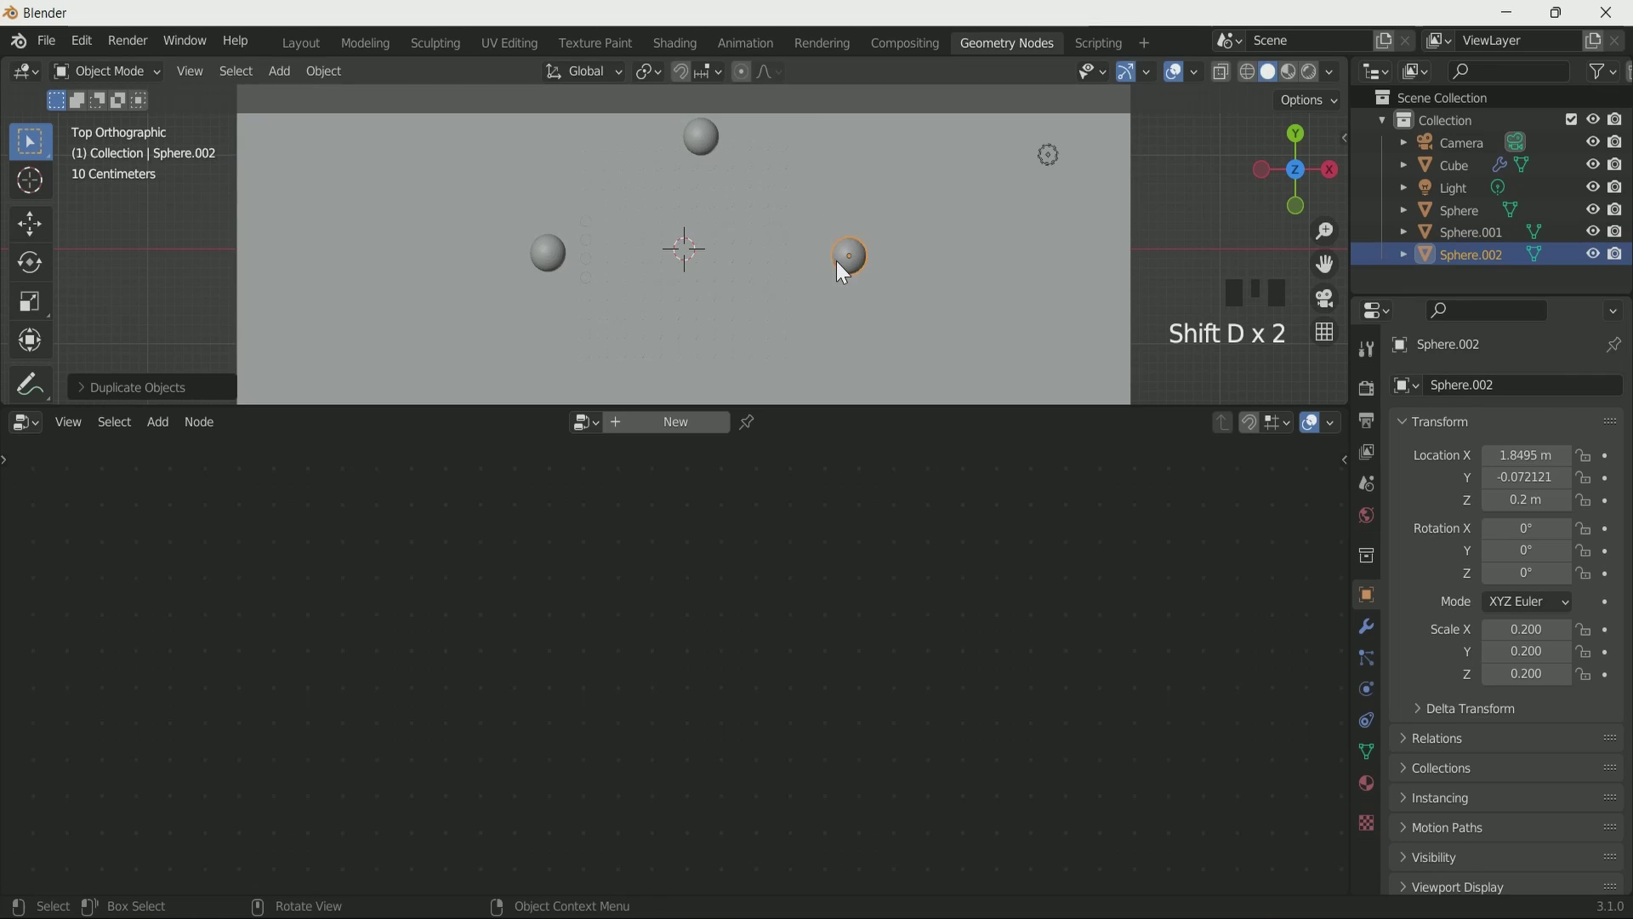
{"action": "key", "text": "shift+d"}
{"action": "left_click", "coordinate": [684, 89]}
- Duplicate the Cube object's Object Info node three times, placing the copies above, below and beside the original
{"action": "scroll", "coordinate": [774, 350], "scroll_direction": "down", "scroll_amount": 3}
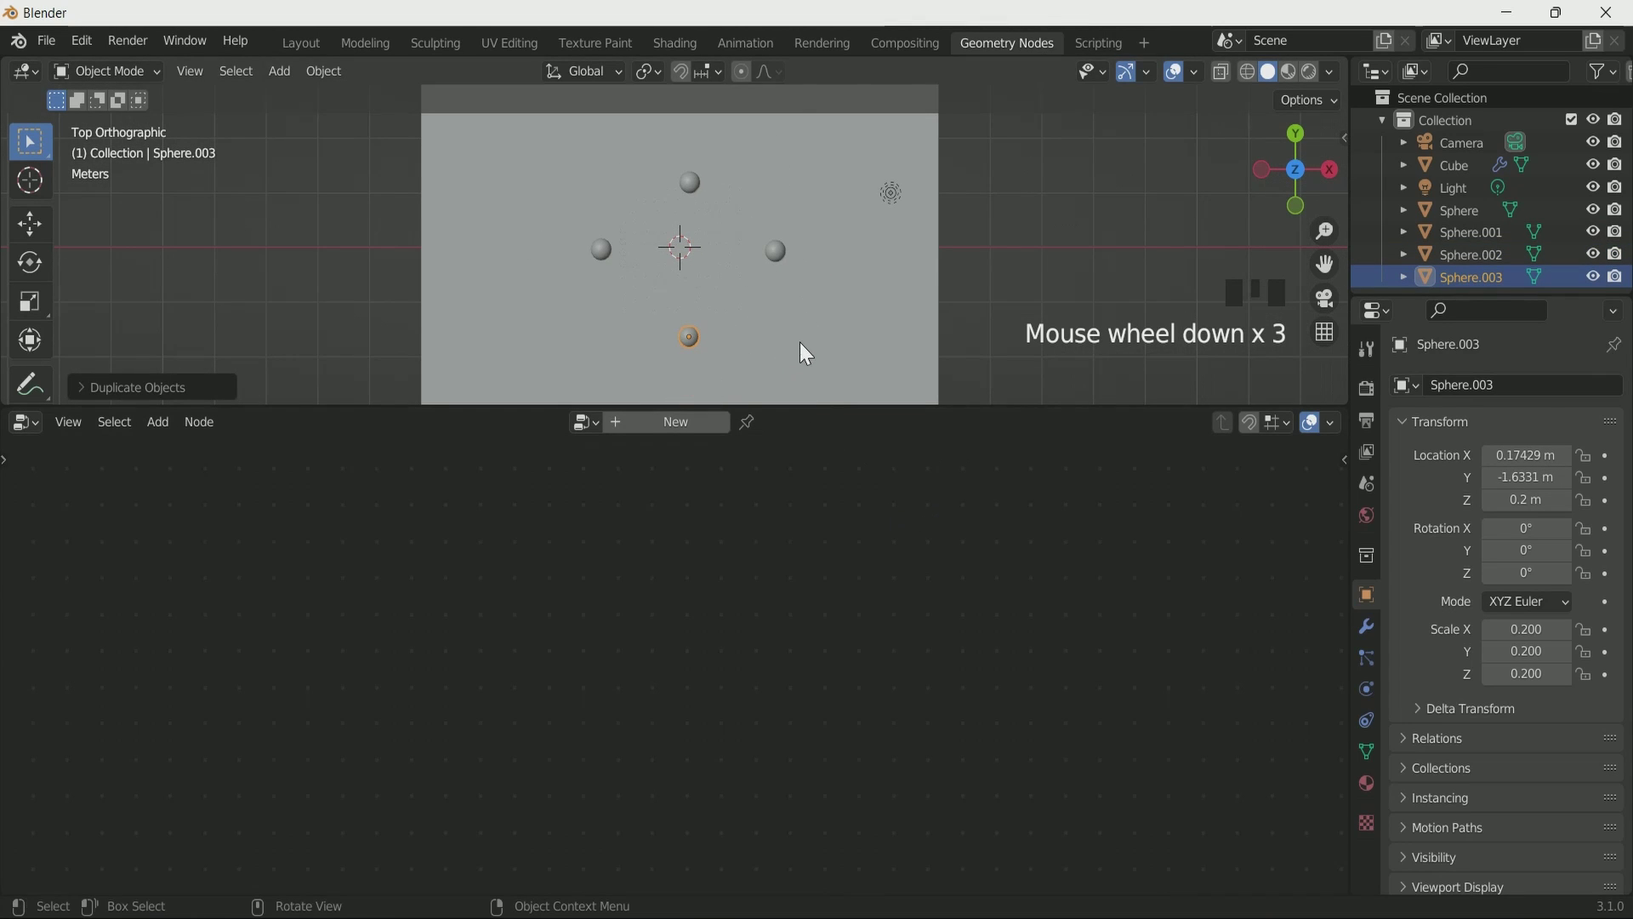
{"action": "middle_click_drag", "start_coordinate": [802, 349], "coordinate": [847, 144]}
{"action": "scroll", "coordinate": [791, 308], "scroll_direction": "up", "scroll_amount": 4}
{"action": "middle_click_drag", "start_coordinate": [791, 308], "coordinate": [877, 313]}
{"action": "scroll", "coordinate": [853, 294], "scroll_direction": "up", "scroll_amount": 4}
{"action": "scroll", "coordinate": [854, 298], "scroll_direction": "down", "scroll_amount": 2}
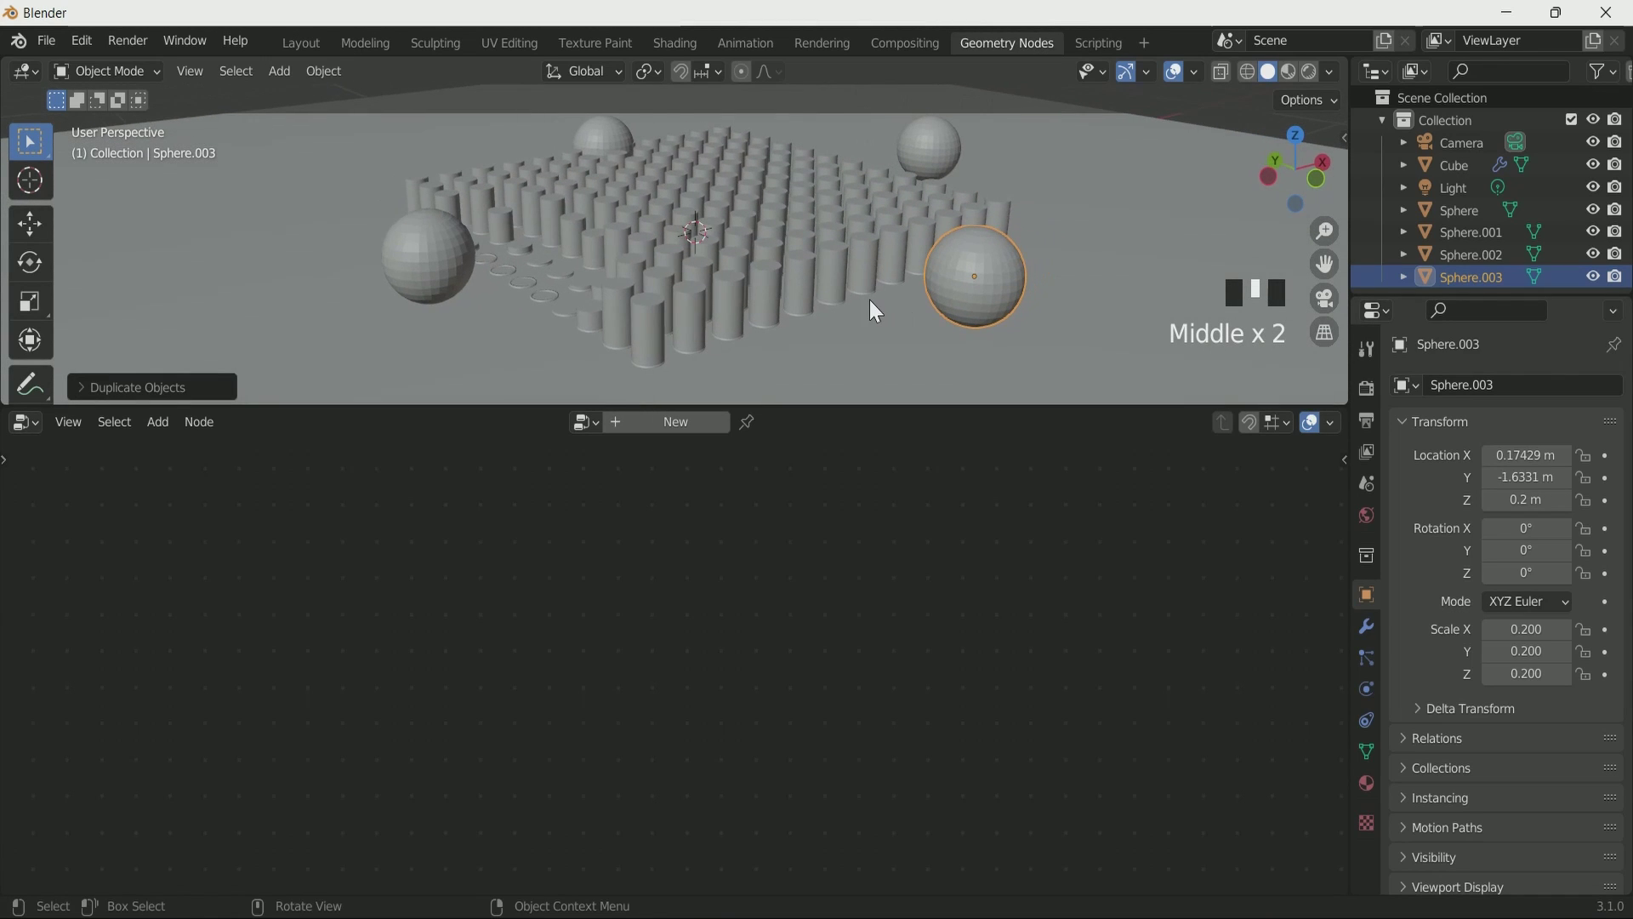
{"action": "left_click", "coordinate": [509, 361]}
{"action": "scroll", "coordinate": [544, 354], "scroll_direction": "down", "scroll_amount": 3}
{"action": "left_click", "coordinate": [346, 610]}
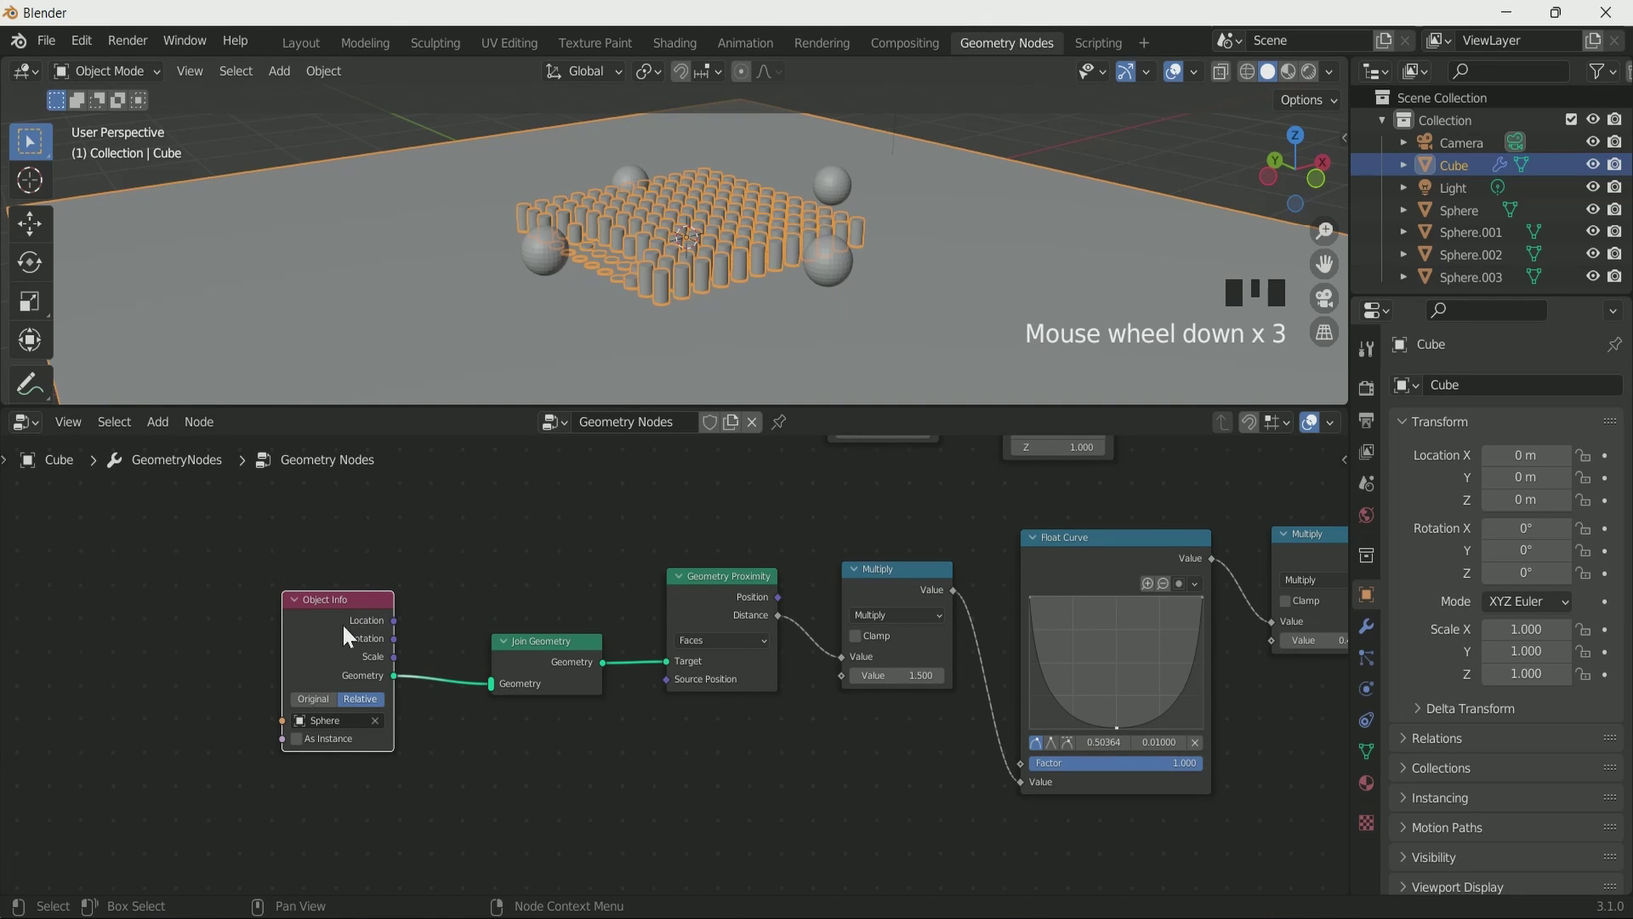
{"action": "scroll", "coordinate": [340, 623], "scroll_direction": "down", "scroll_amount": 2}
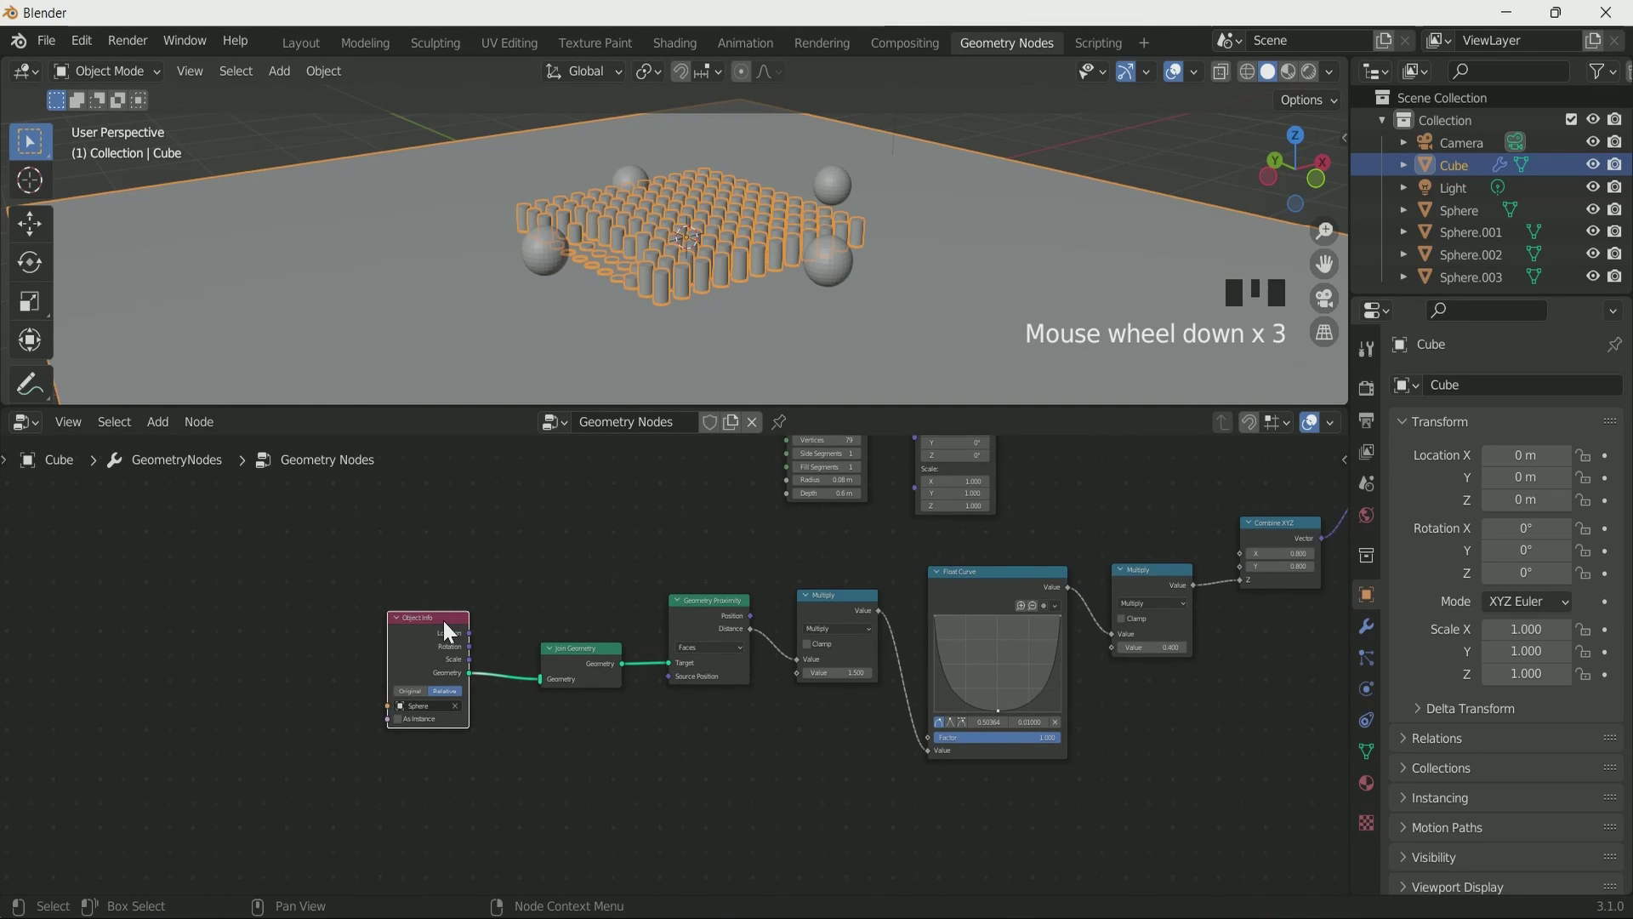
{"action": "key", "text": "shift+d"}
{"action": "left_click", "coordinate": [447, 494]}
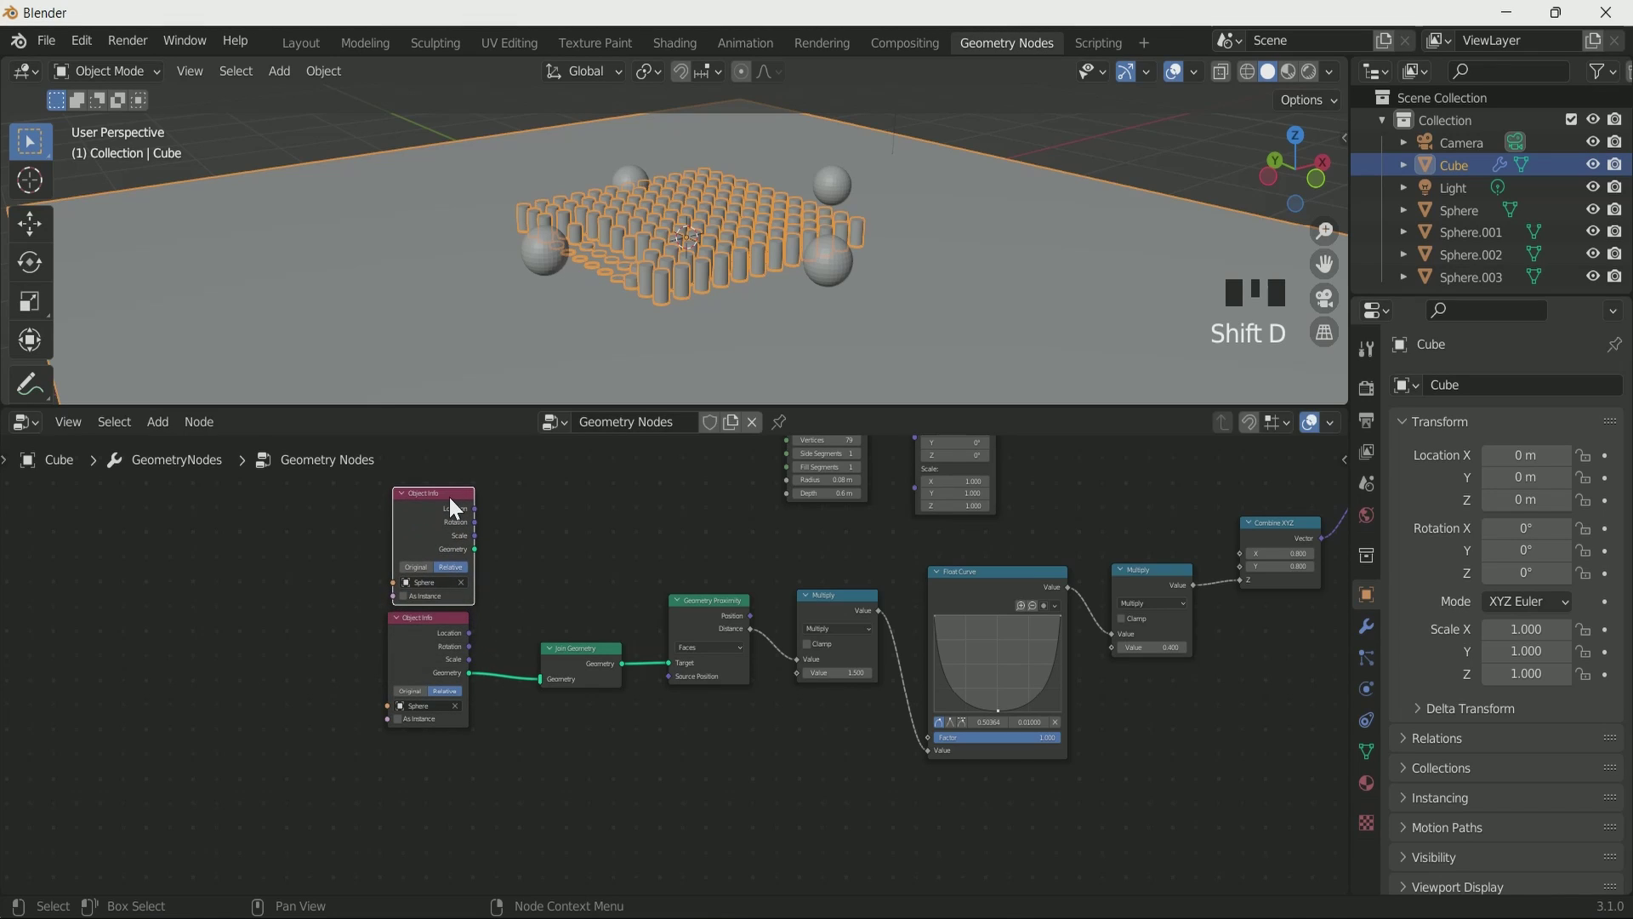
{"action": "key", "text": "shift+d"}
{"action": "left_click", "coordinate": [443, 756]}
{"action": "key", "text": "shift+d"}
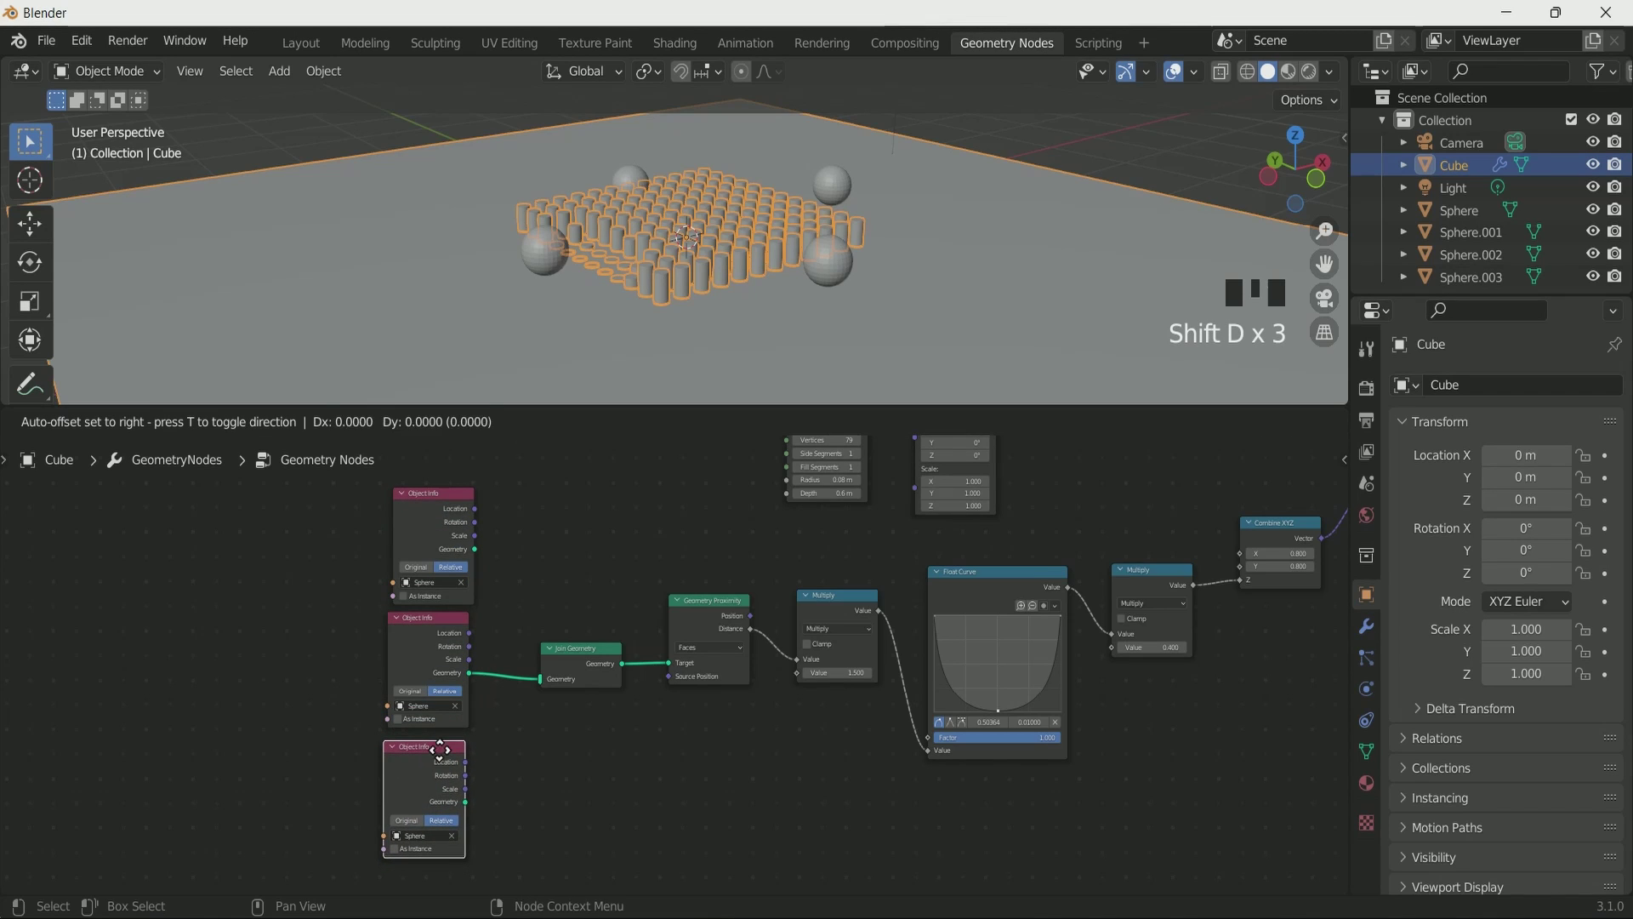
{"action": "left_click", "coordinate": [402, 601]}
- Assign Sphere.001 to the upper Object Info copy, Sphere.002 to the lower one and Sphere.003 to the one beside the original
{"action": "scroll", "coordinate": [545, 528], "scroll_direction": "up", "scroll_amount": 1}
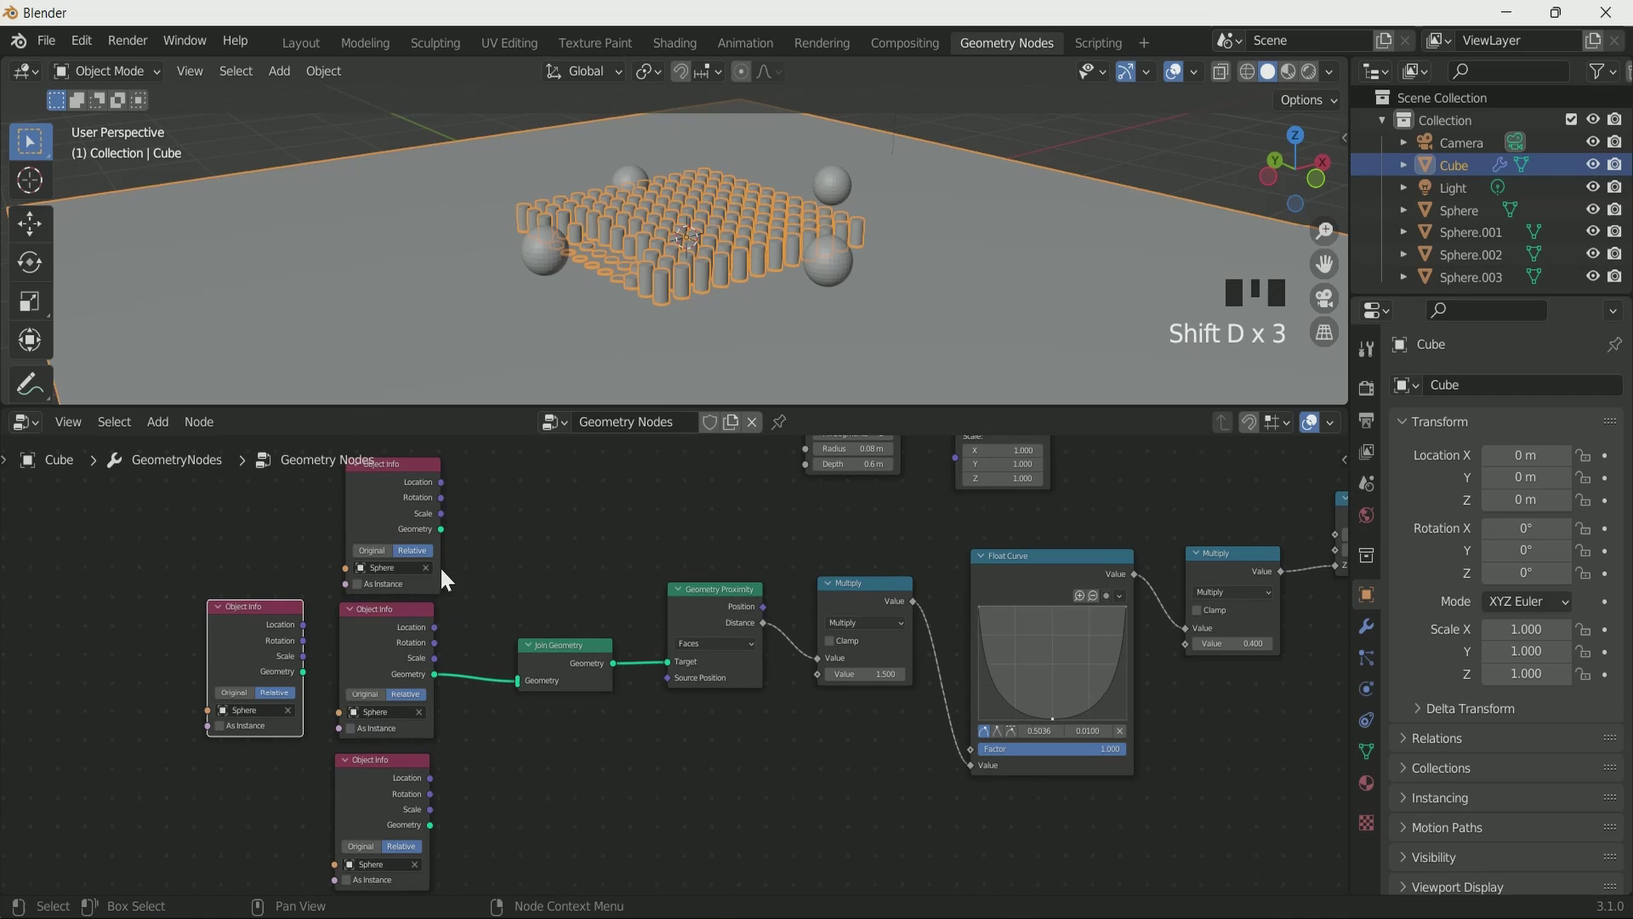
{"action": "left_click", "coordinate": [393, 568]}
{"action": "left_click", "coordinate": [412, 642]}
{"action": "left_click", "coordinate": [385, 863]}
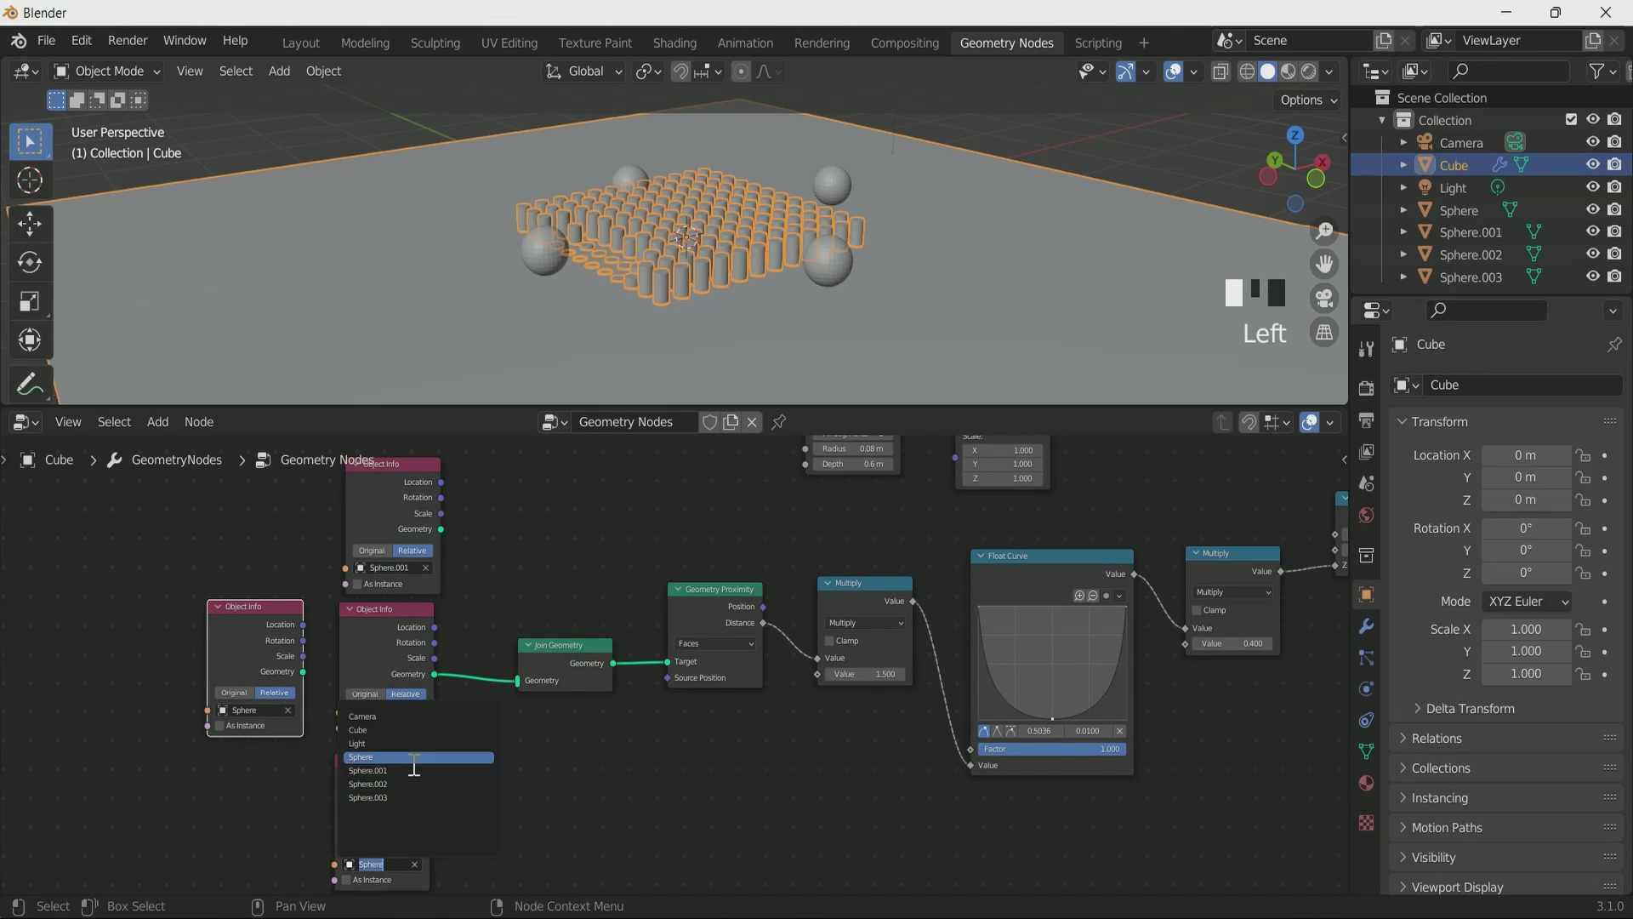
{"action": "left_click", "coordinate": [387, 792]}
{"action": "left_click", "coordinate": [243, 708]}
{"action": "left_click", "coordinate": [272, 816]}
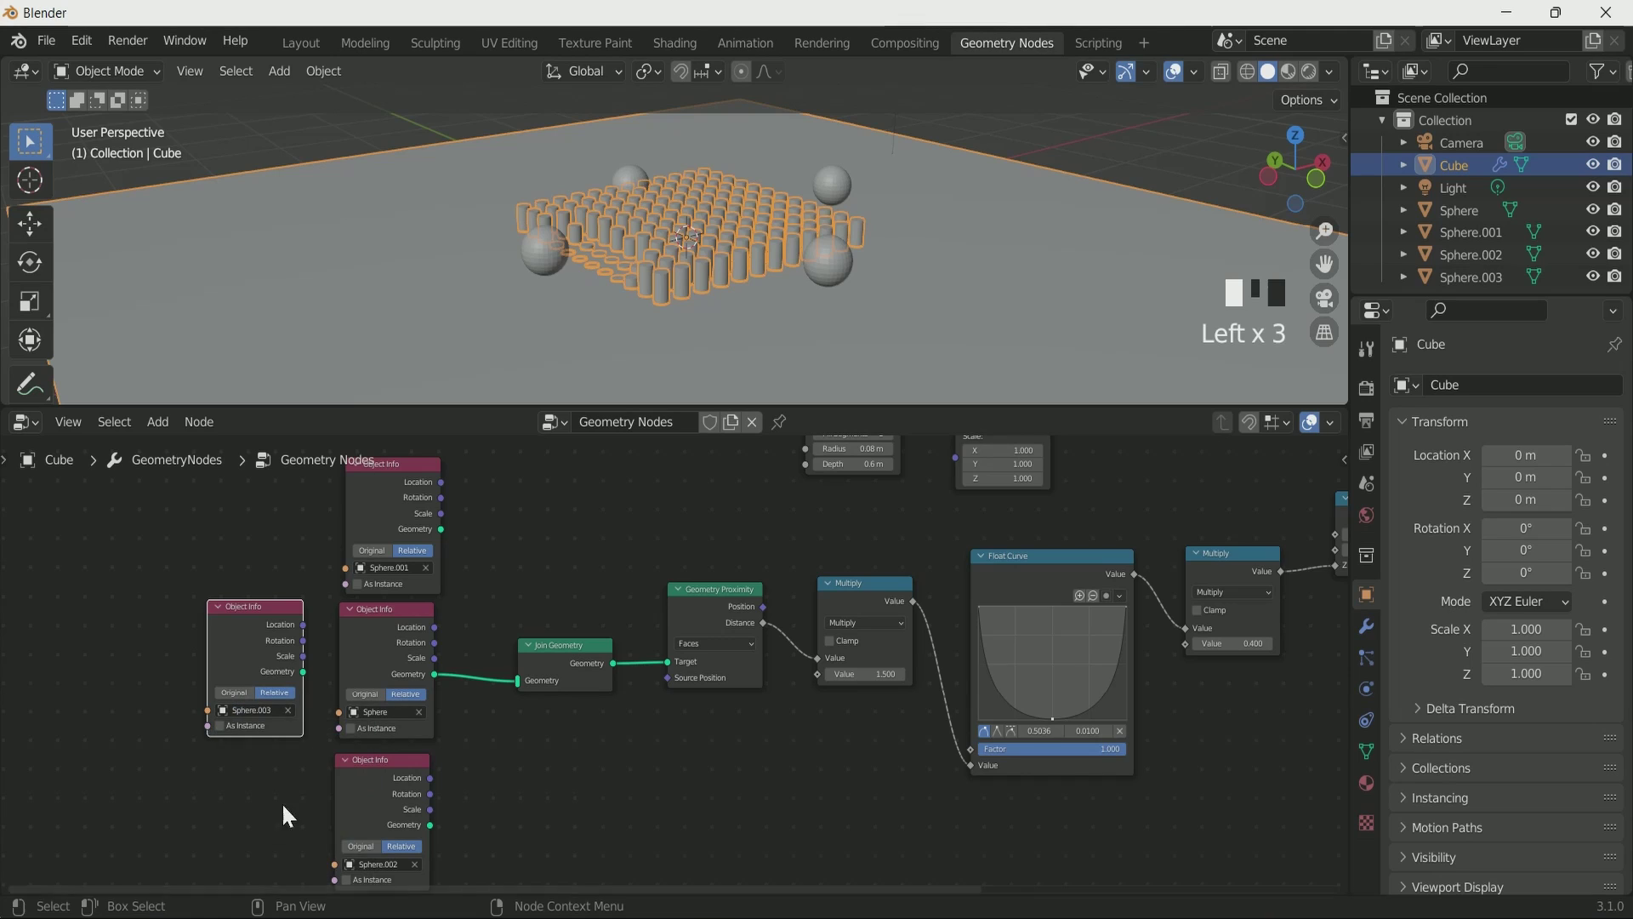
- Link the Sphere.001 Object Info node's Geometry to the Join Geometry node feeding Geometry Proximity
{"action": "left_click_drag", "start_coordinate": [442, 529], "coordinate": [519, 680]}
{"action": "scroll", "coordinate": [591, 254], "scroll_direction": "up", "scroll_amount": 2}
{"action": "middle_click_drag", "start_coordinate": [590, 254], "coordinate": [575, 194]}
{"action": "scroll", "coordinate": [575, 194], "scroll_direction": "down", "scroll_amount": 1}
{"action": "left_click", "coordinate": [451, 288]}
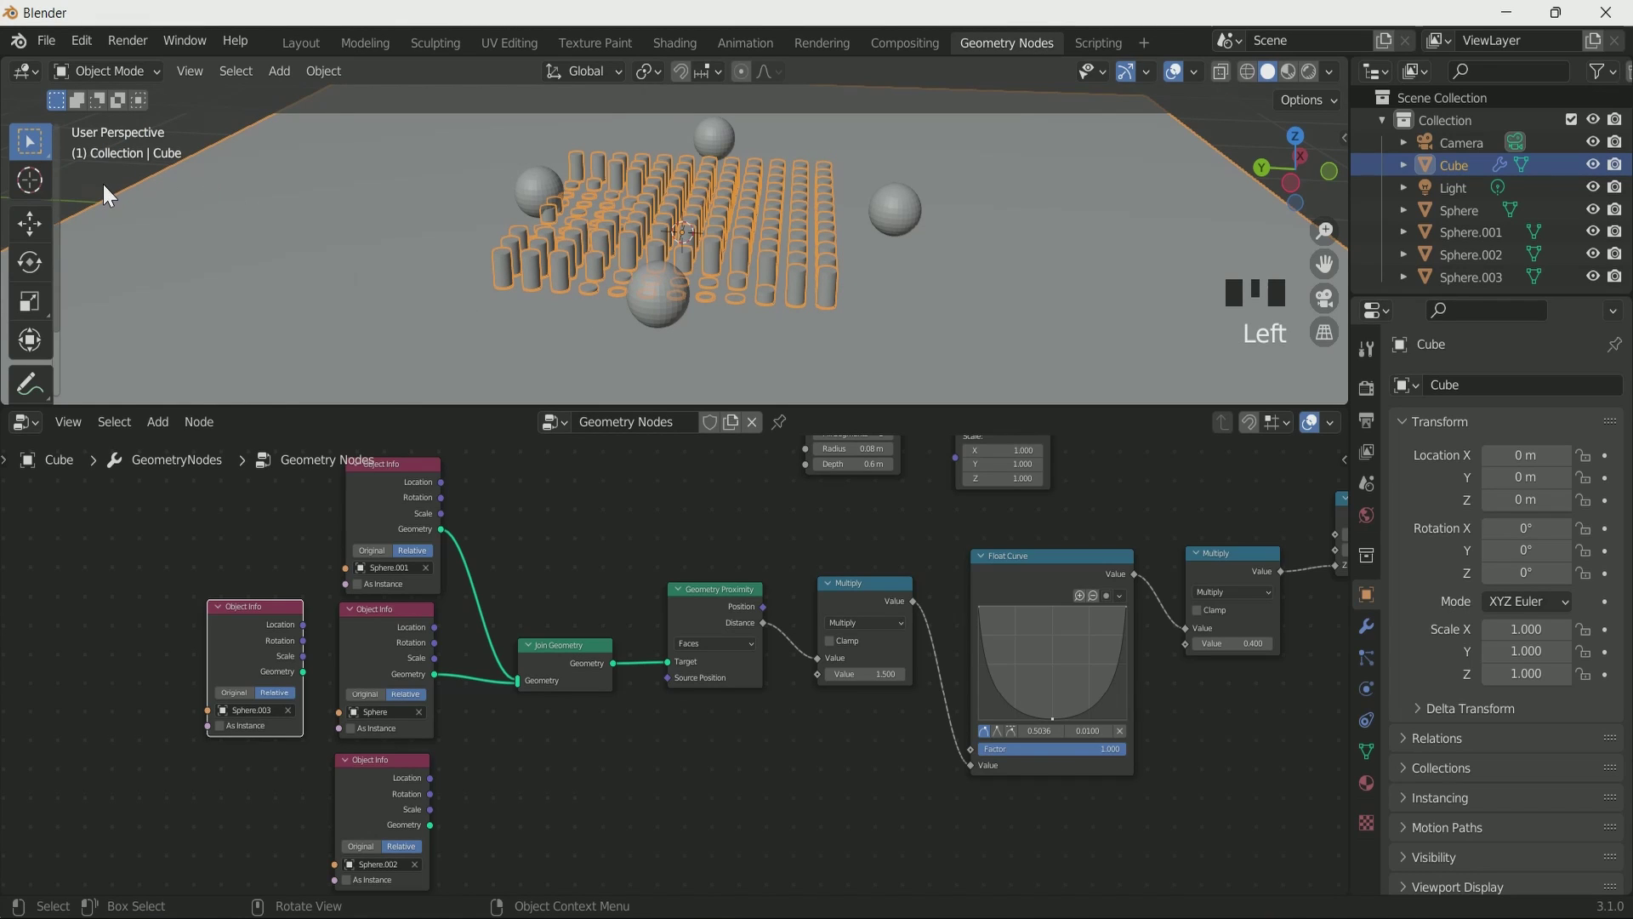
- Link the Sphere.002 Object Info node's Geometry to the Join Geometry node feeding Geometry Proximity
{"action": "left_click", "coordinate": [105, 186]}
{"action": "scroll", "coordinate": [298, 213], "scroll_direction": "down", "scroll_amount": 4}
{"action": "left_click", "coordinate": [308, 219]}
{"action": "scroll", "coordinate": [308, 218], "scroll_direction": "up", "scroll_amount": 5}
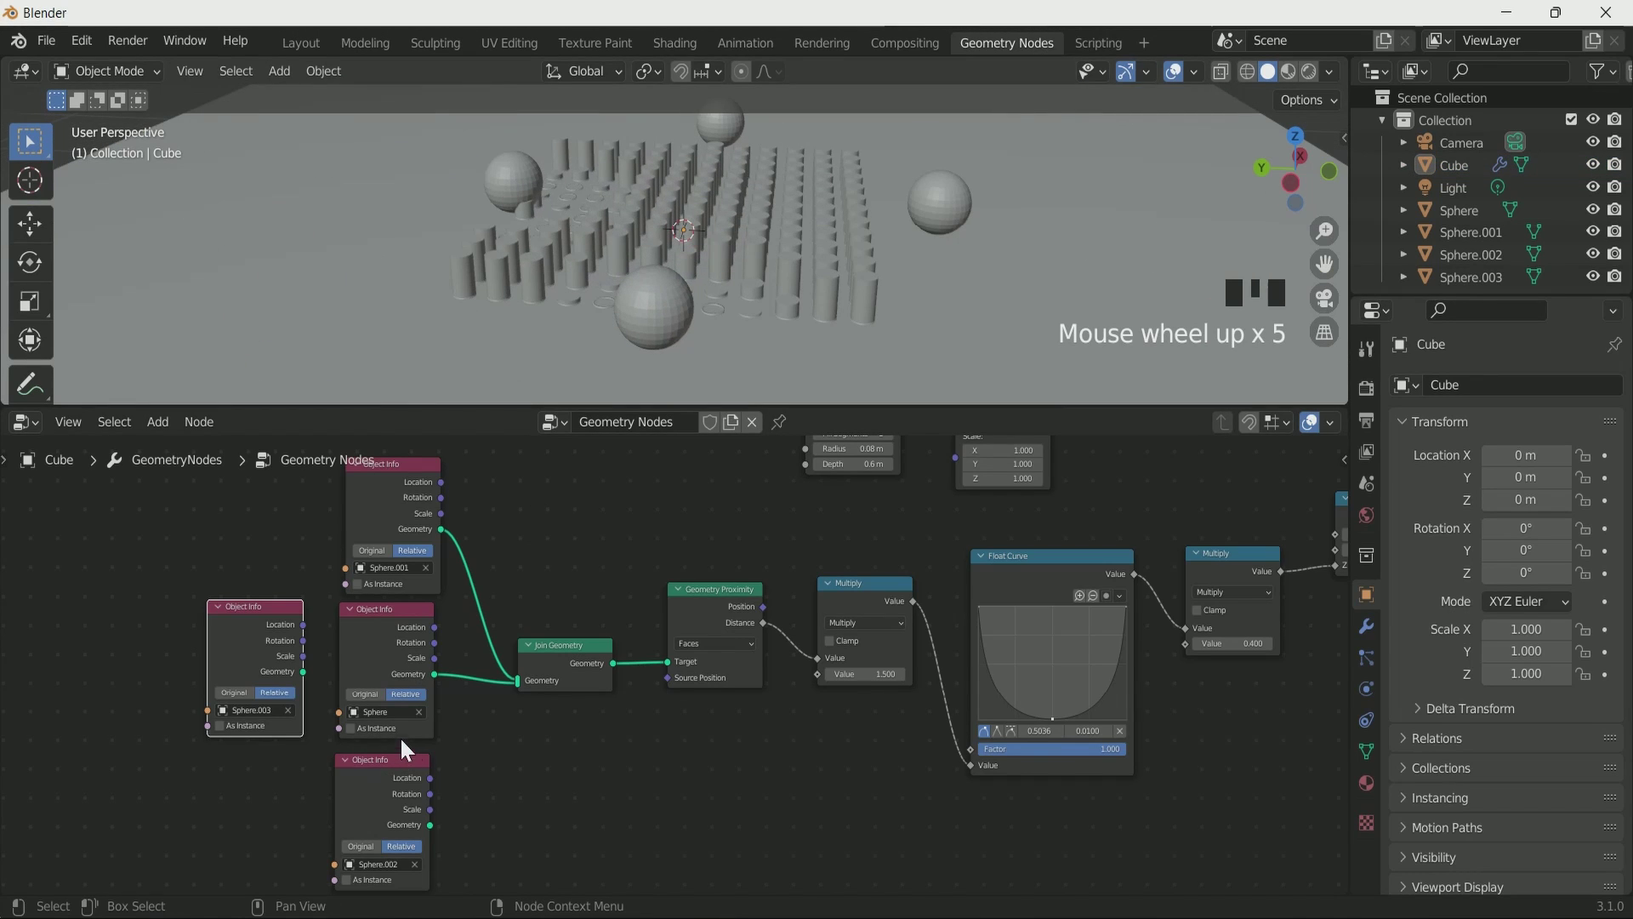
{"action": "left_click_drag", "start_coordinate": [430, 826], "coordinate": [519, 683]}
{"action": "scroll", "coordinate": [641, 290], "scroll_direction": "down", "scroll_amount": 3}
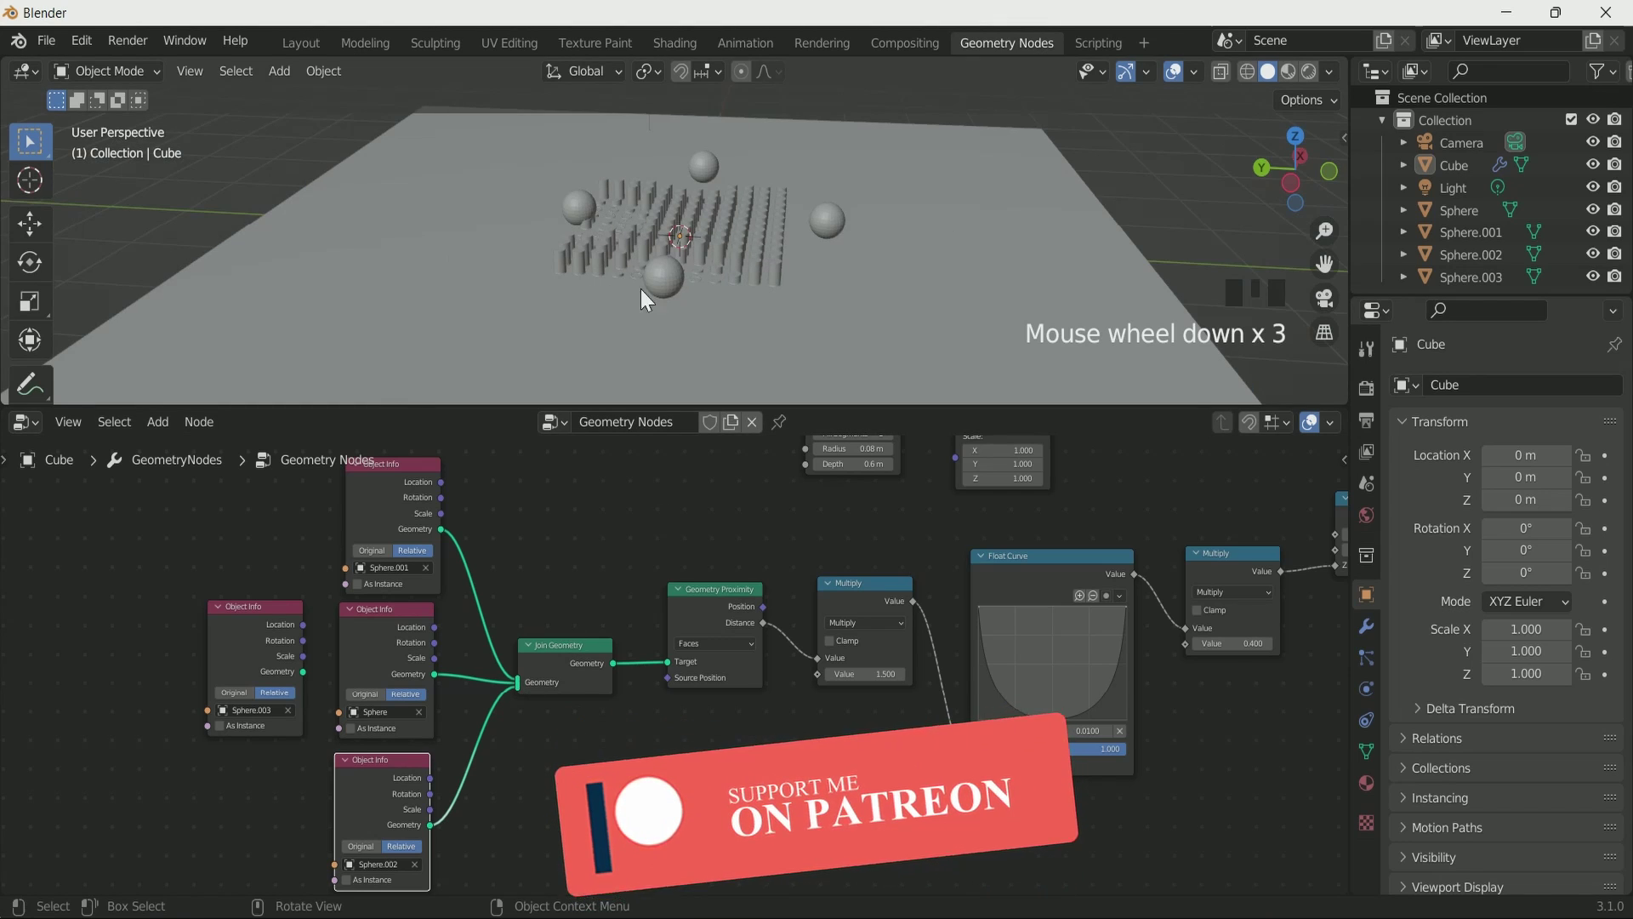
{"action": "middle_click_drag", "start_coordinate": [641, 289], "coordinate": [740, 252]}
{"action": "scroll", "coordinate": [865, 279], "scroll_direction": "up", "scroll_amount": 3}
{"action": "mouse_move", "coordinate": [865, 279]}
{"action": "middle_mouse_down"}
{"action": "mouse_move", "coordinate": [891, 284]}
{"action": "mouse_move", "coordinate": [839, 263]}
{"action": "middle_mouse_up"}
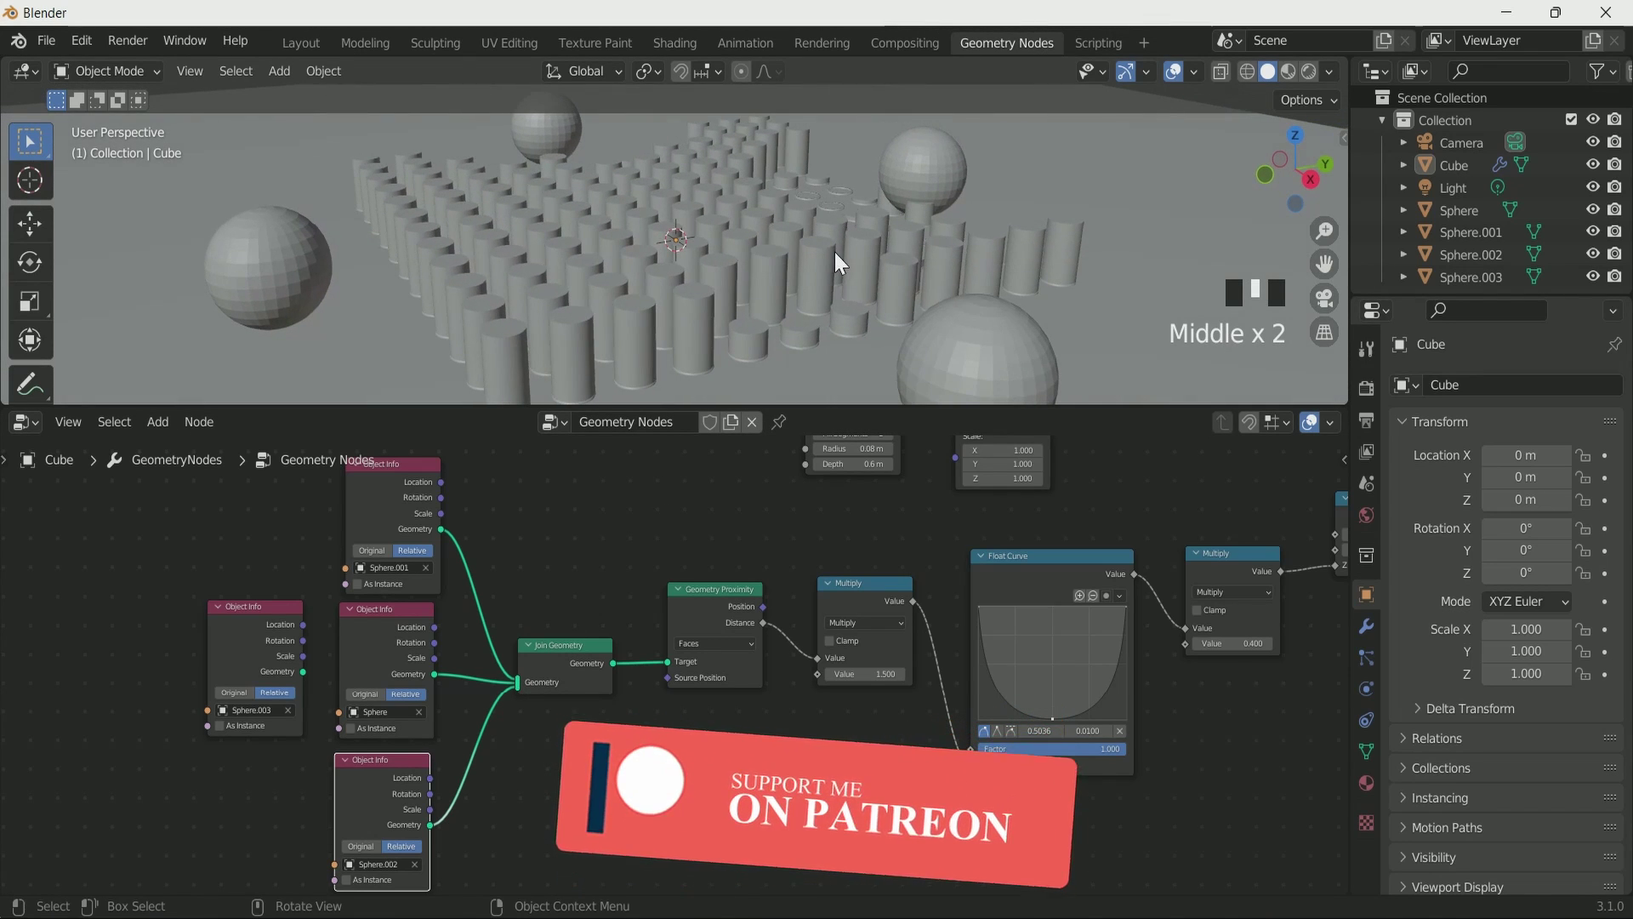
{"action": "scroll", "coordinate": [809, 328], "scroll_direction": "down", "scroll_amount": 4}
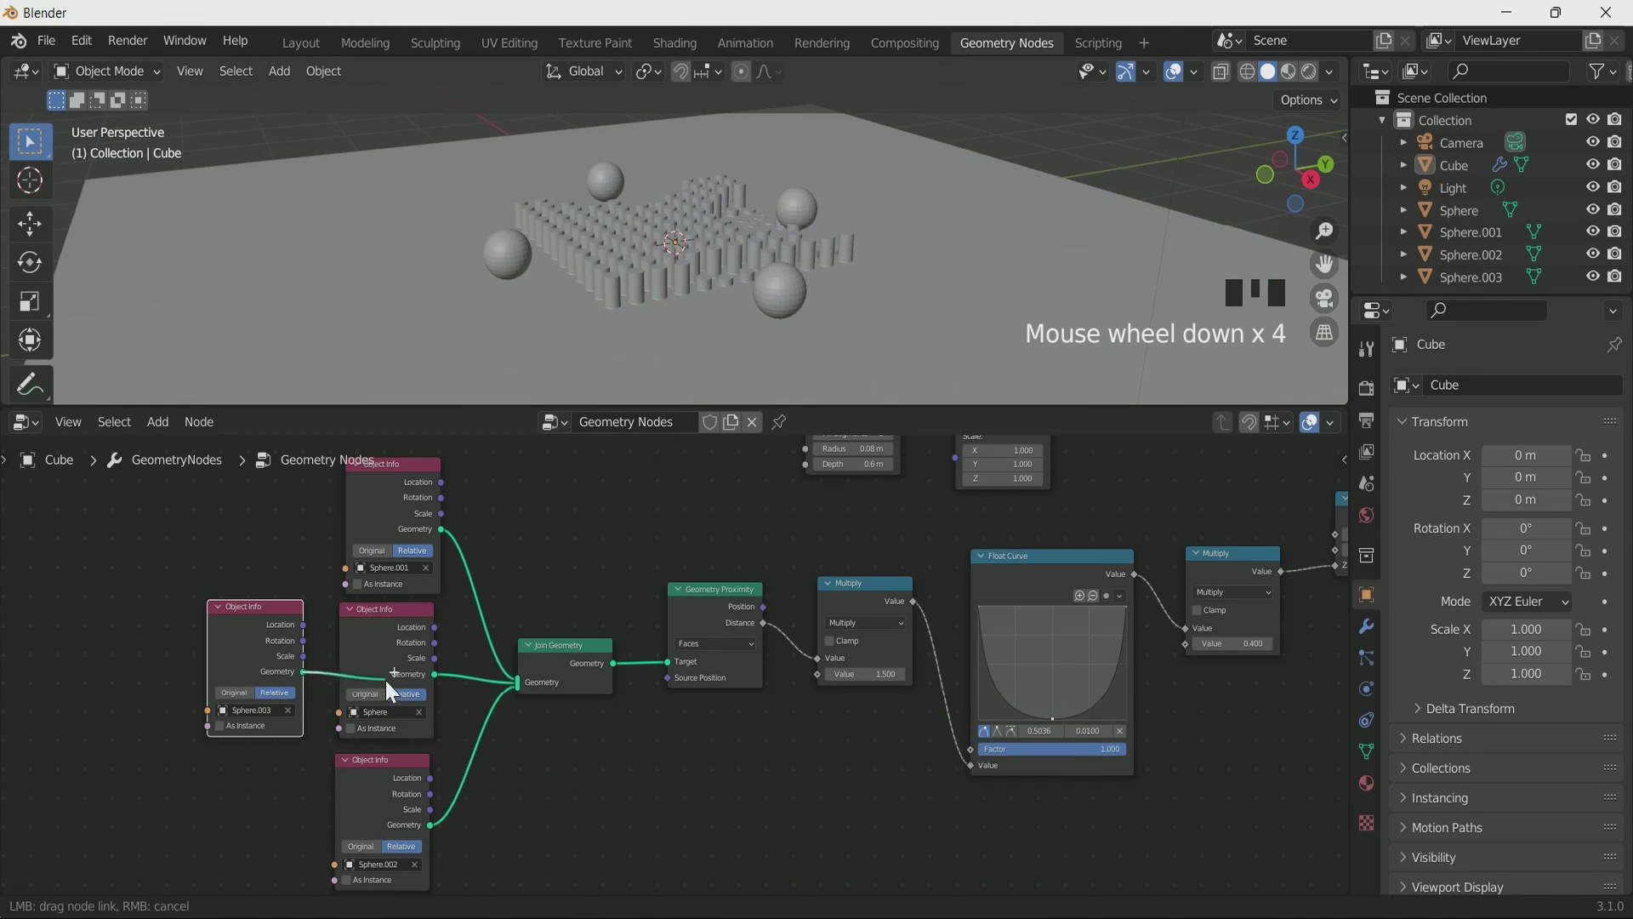
- Link the Sphere.003 Object Info node's Geometry to the same Join Geometry node
{"action": "left_click_drag", "start_coordinate": [386, 681], "coordinate": [519, 682]}
{"action": "scroll", "coordinate": [594, 329], "scroll_direction": "up", "scroll_amount": 3}
{"action": "middle_click_drag", "start_coordinate": [594, 330], "coordinate": [819, 315]}
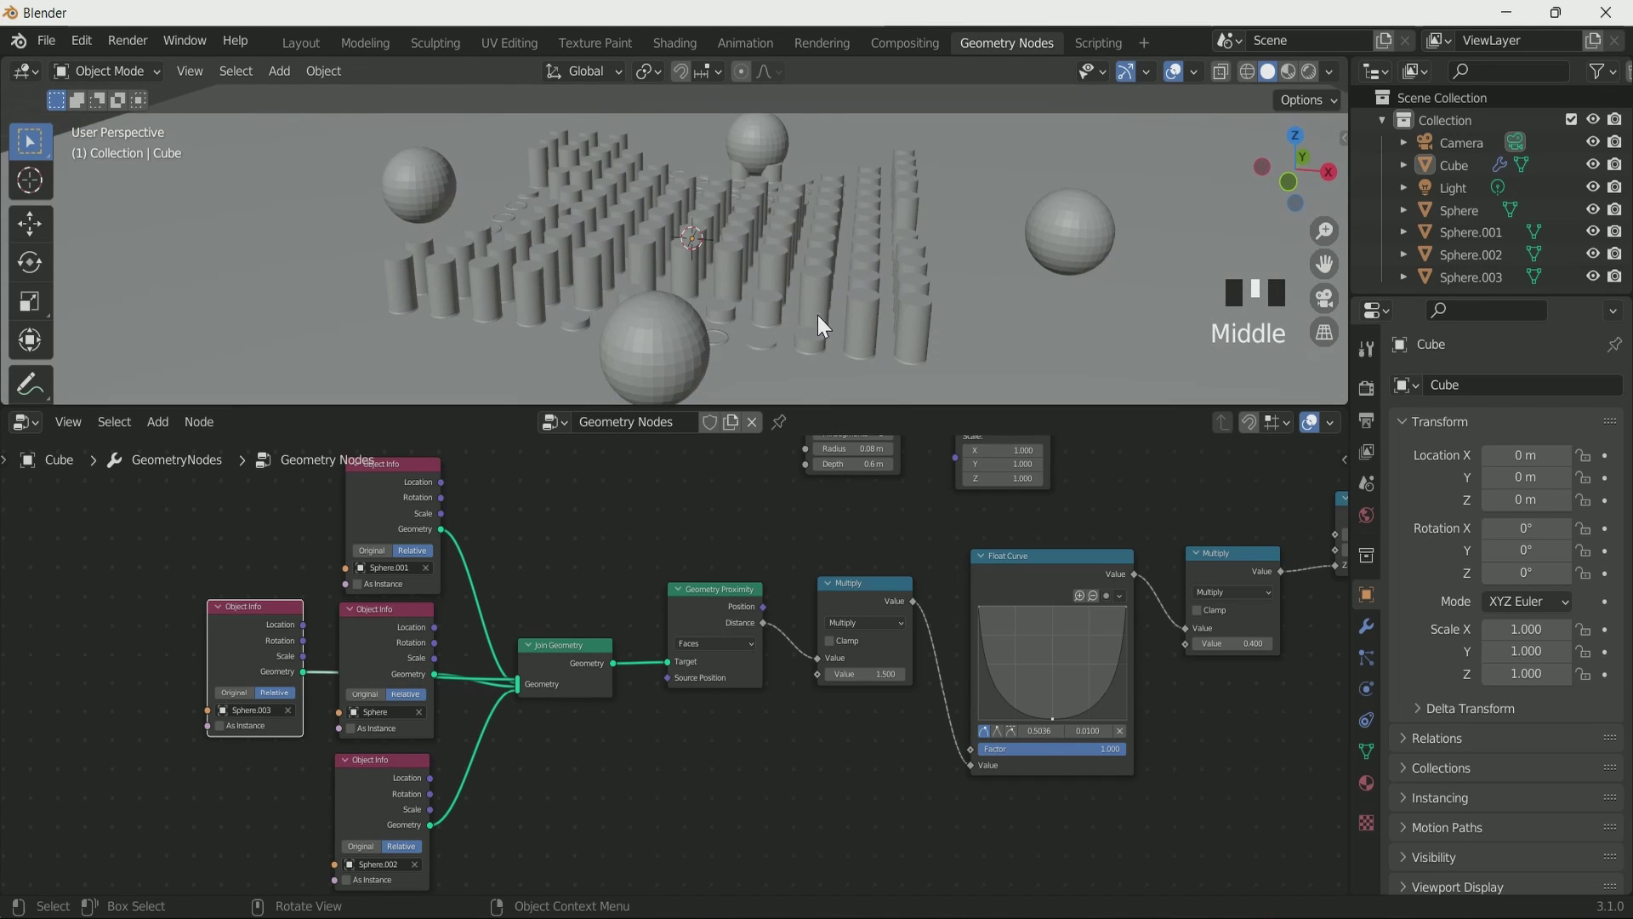
{"action": "scroll", "coordinate": [819, 315], "scroll_direction": "down", "scroll_amount": 4}
- In the Layout workspace, view the scene from above and move Sphere.003 to the world origin by setting its location to 0
{"action": "left_click", "coordinate": [302, 42]}
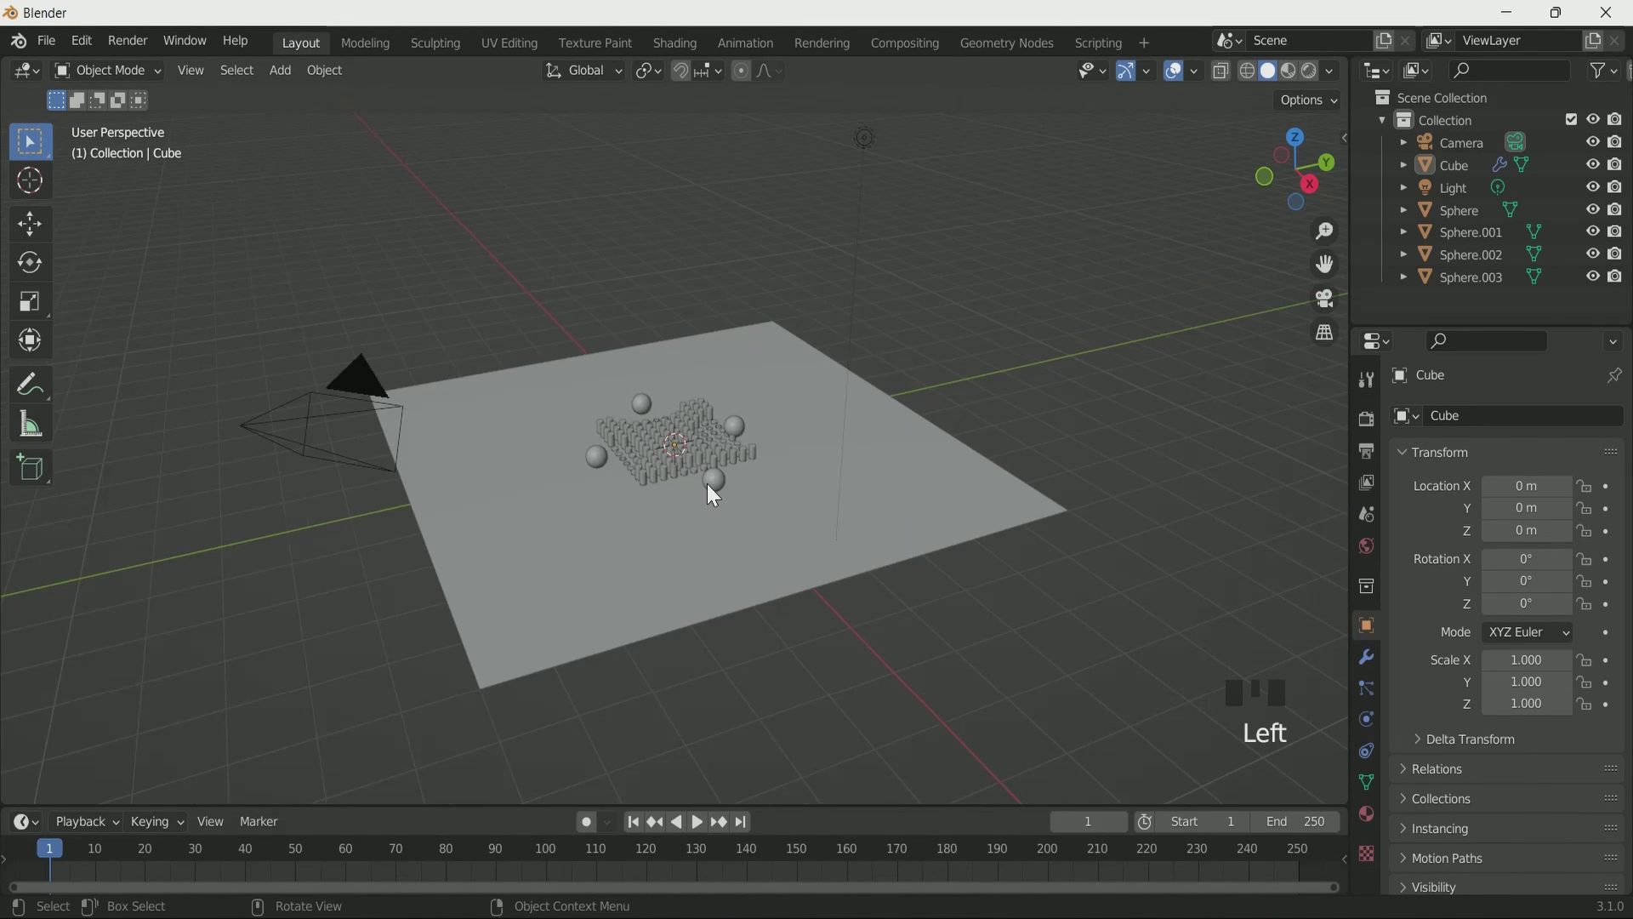
{"action": "scroll", "coordinate": [712, 485], "scroll_direction": "down", "scroll_amount": 2}
{"action": "key", "text": "KP_7"}
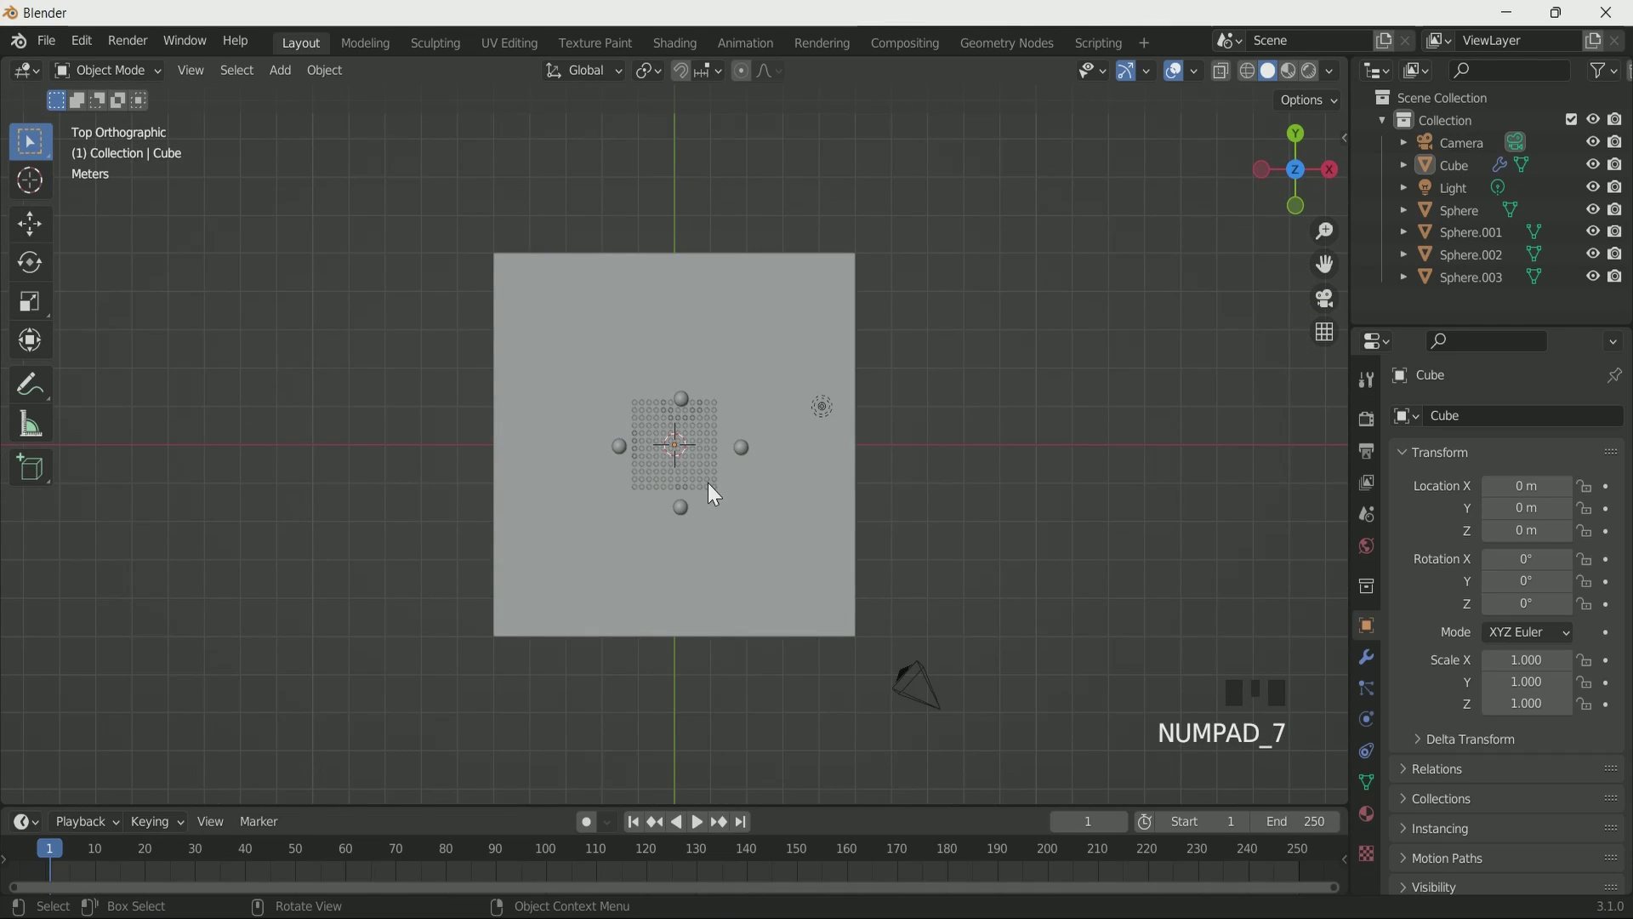
{"action": "left_click", "coordinate": [682, 511]}
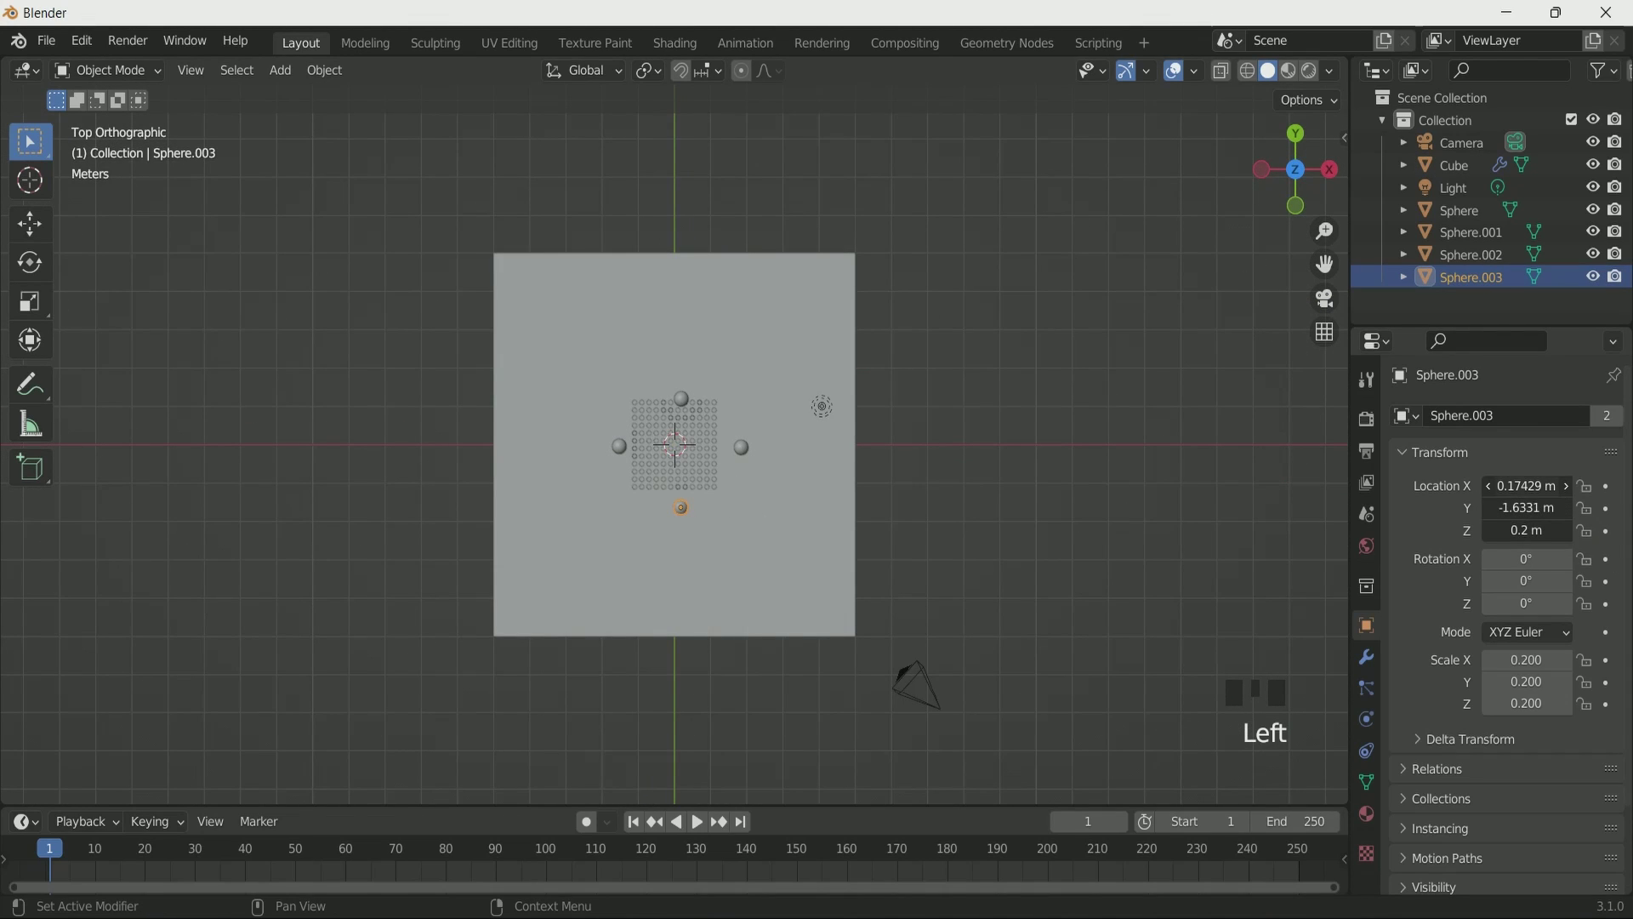
{"action": "left_click", "coordinate": [1547, 487]}
{"action": "type", "text": "0"}
{"action": "key", "text": "Return"}
- Set Sphere.002's X, Y and Z location to 0 m
{"action": "left_click", "coordinate": [1467, 255]}
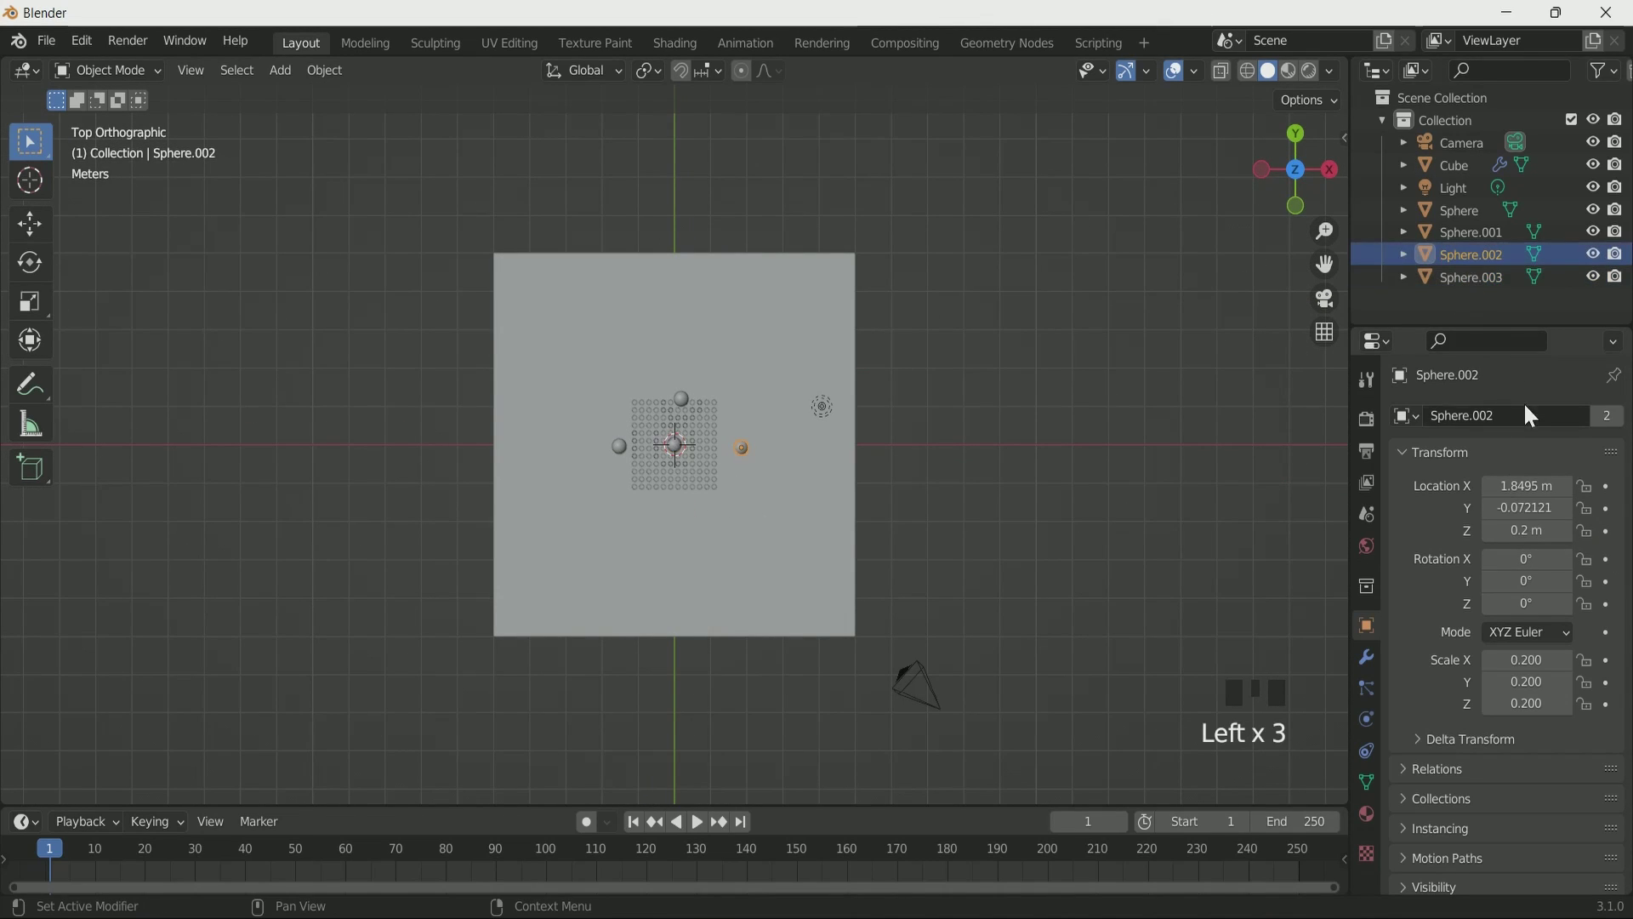
{"action": "left_click_drag", "start_coordinate": [1538, 486], "coordinate": [1539, 530]}
{"action": "type", "text": "0"}
{"action": "key", "text": "Return"}
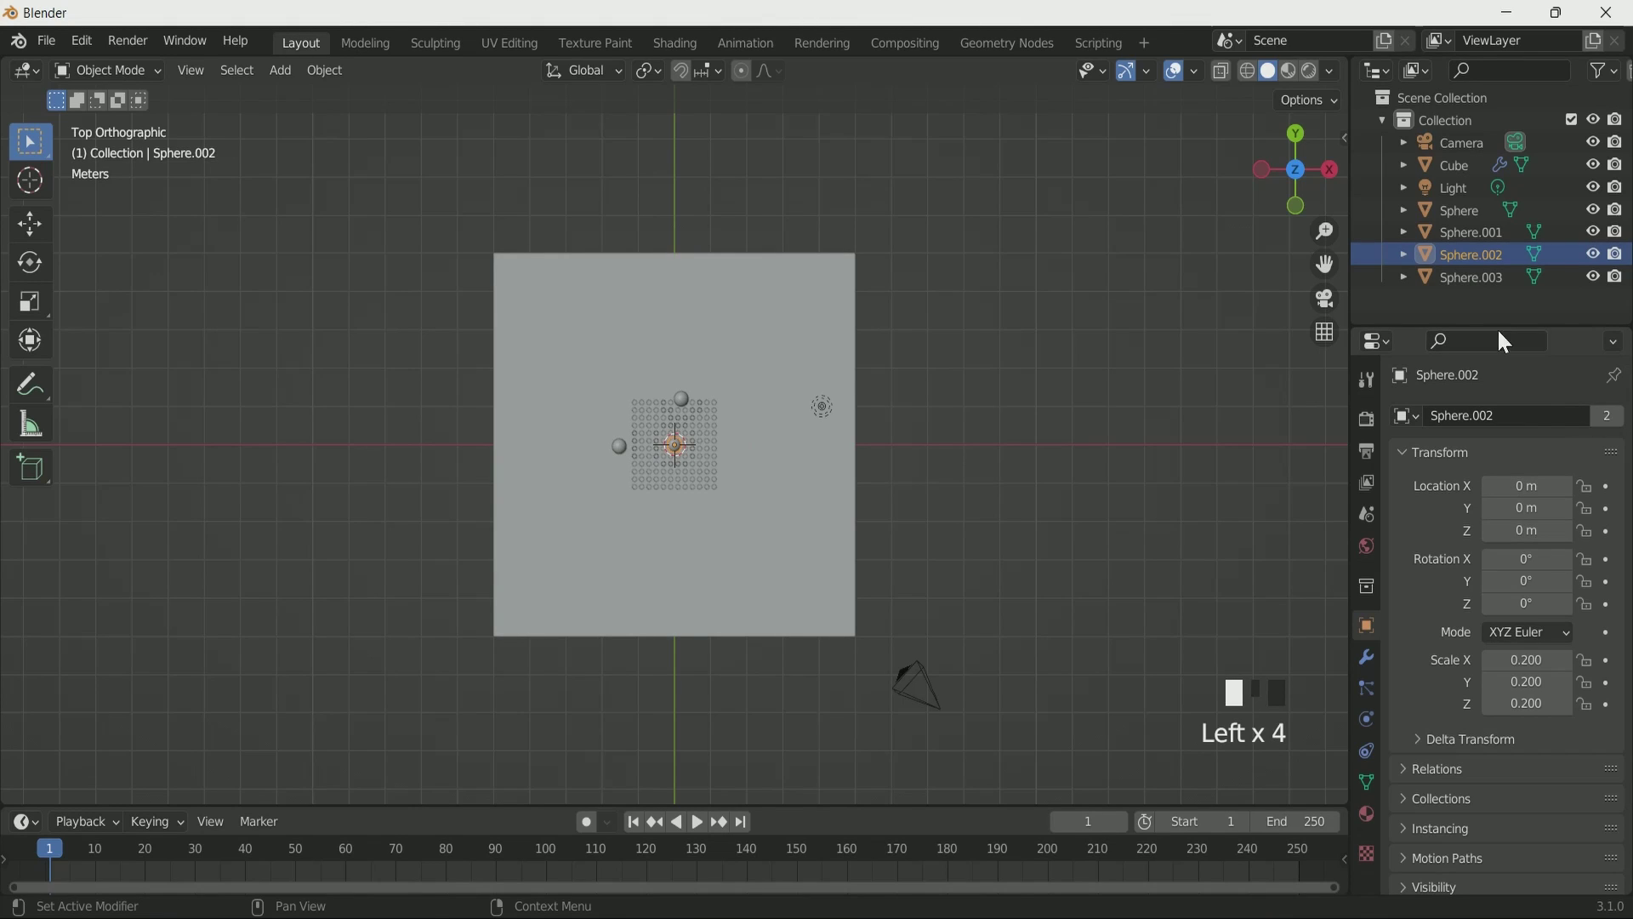
- Set the X, Y and Z location of Sphere.001 and the original Sphere to 0 m
{"action": "left_click", "coordinate": [1483, 284]}
{"action": "left_click", "coordinate": [1489, 232]}
{"action": "left_click_drag", "start_coordinate": [1522, 485], "coordinate": [1527, 531]}
{"action": "type", "text": "0"}
{"action": "key", "text": "Return"}
{"action": "left_click", "coordinate": [1471, 211]}
{"action": "type", "text": "0"}
{"action": "key", "text": "Return"}
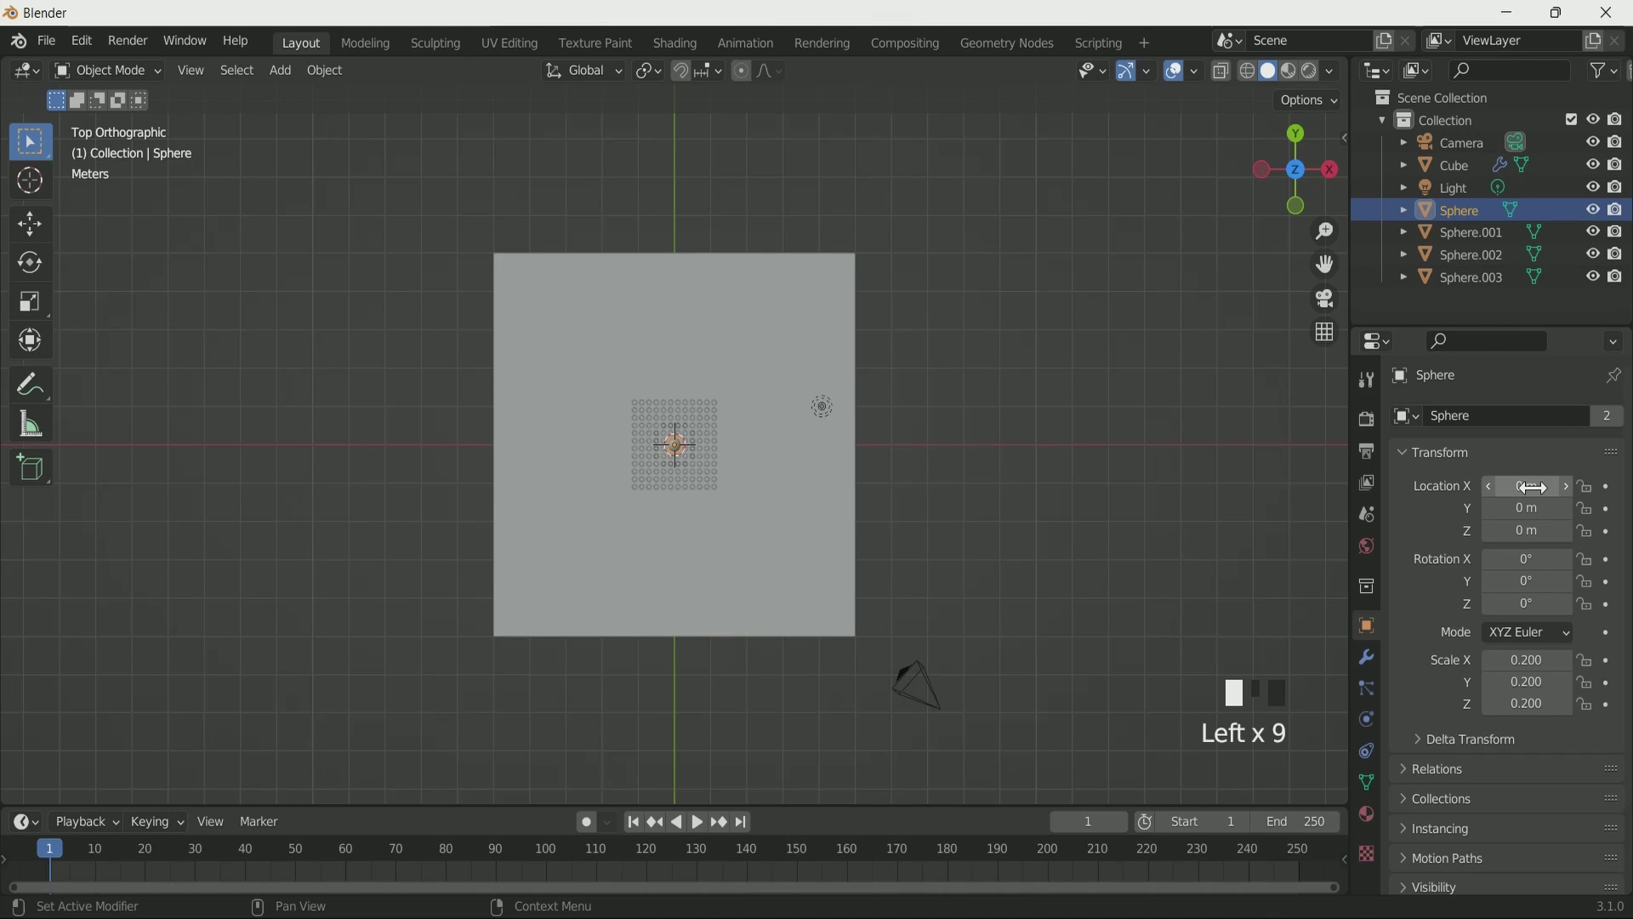
- Add a Path curve at the center of the cylinder grid and set its Y location to 0.6 m
{"action": "scroll", "coordinate": [382, 612], "scroll_direction": "up", "scroll_amount": 4}
{"action": "scroll", "coordinate": [423, 609], "scroll_direction": "up", "scroll_amount": 3}
{"action": "middle_click_drag", "start_coordinate": [422, 609], "coordinate": [532, 554]}
{"action": "key", "text": "KP_7"}
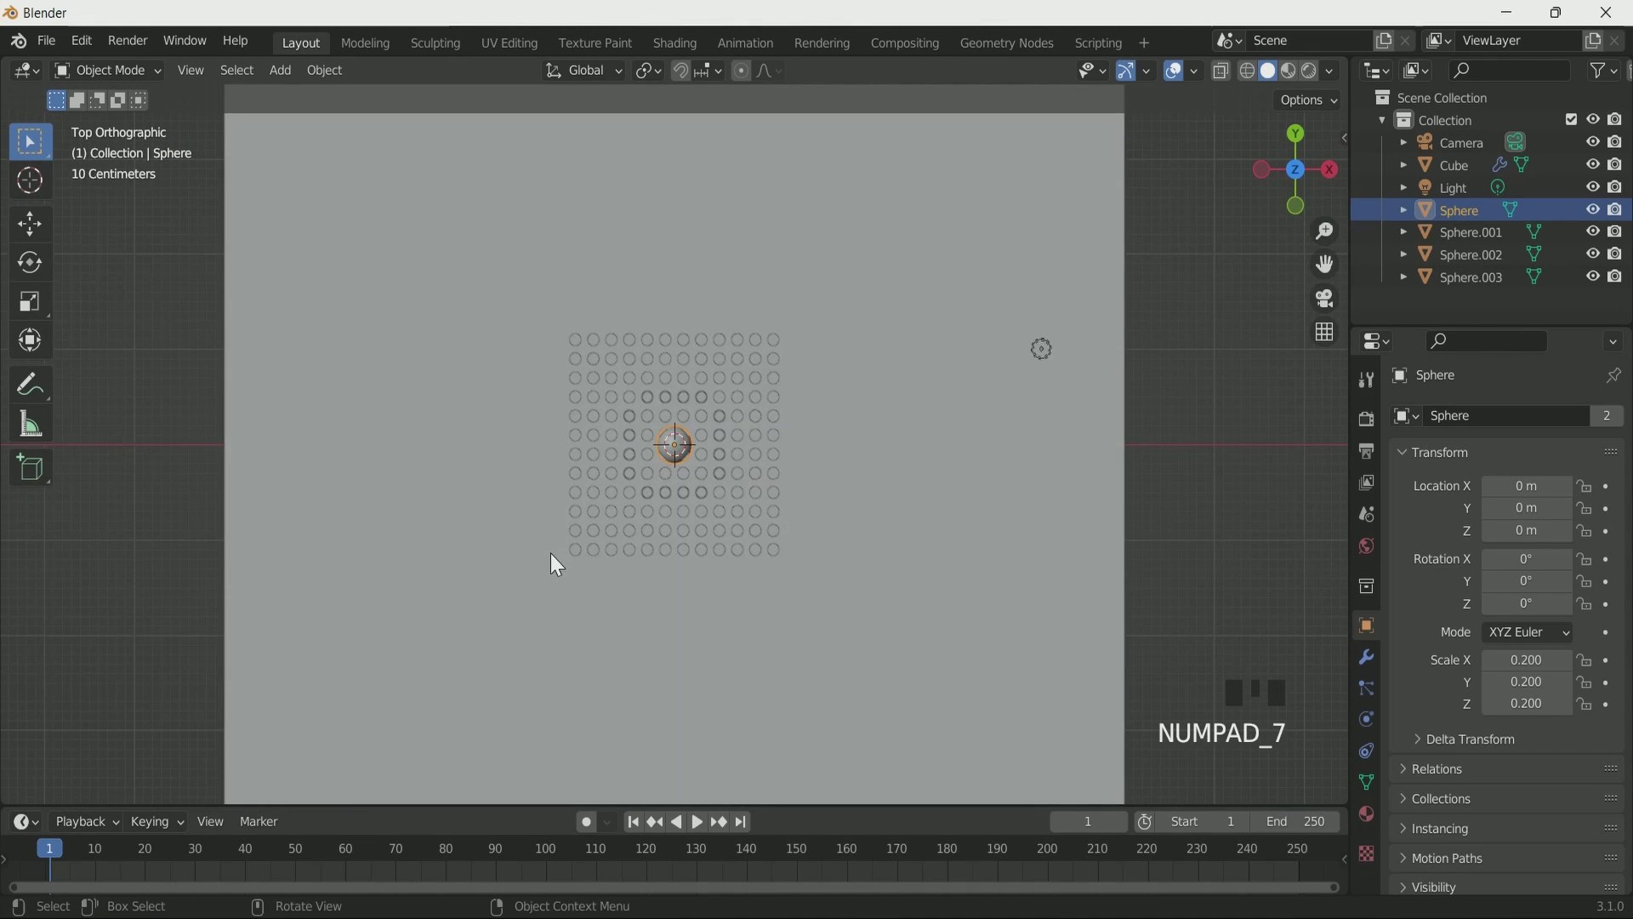
{"action": "scroll", "coordinate": [549, 553], "scroll_direction": "down", "scroll_amount": 4}
{"action": "key", "text": "shift+a"}
{"action": "mouse_move", "coordinate": [522, 490]}
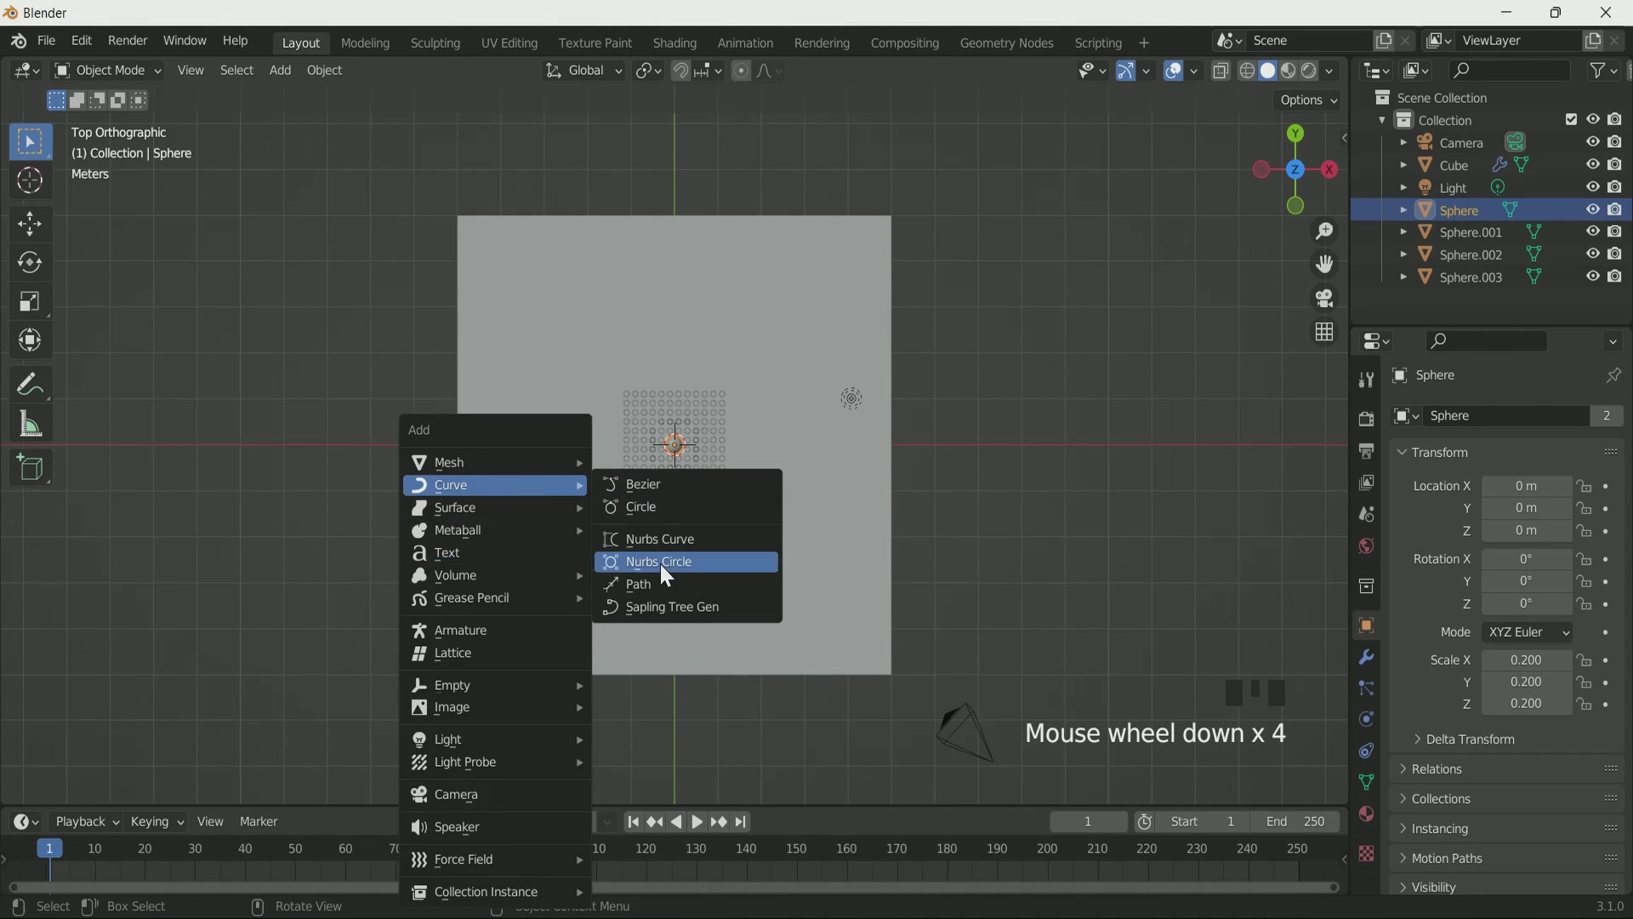
{"action": "left_click", "coordinate": [676, 585]}
{"action": "scroll", "coordinate": [715, 477], "scroll_direction": "up", "scroll_amount": 3}
{"action": "scroll", "coordinate": [816, 451], "scroll_direction": "down", "scroll_amount": 2}
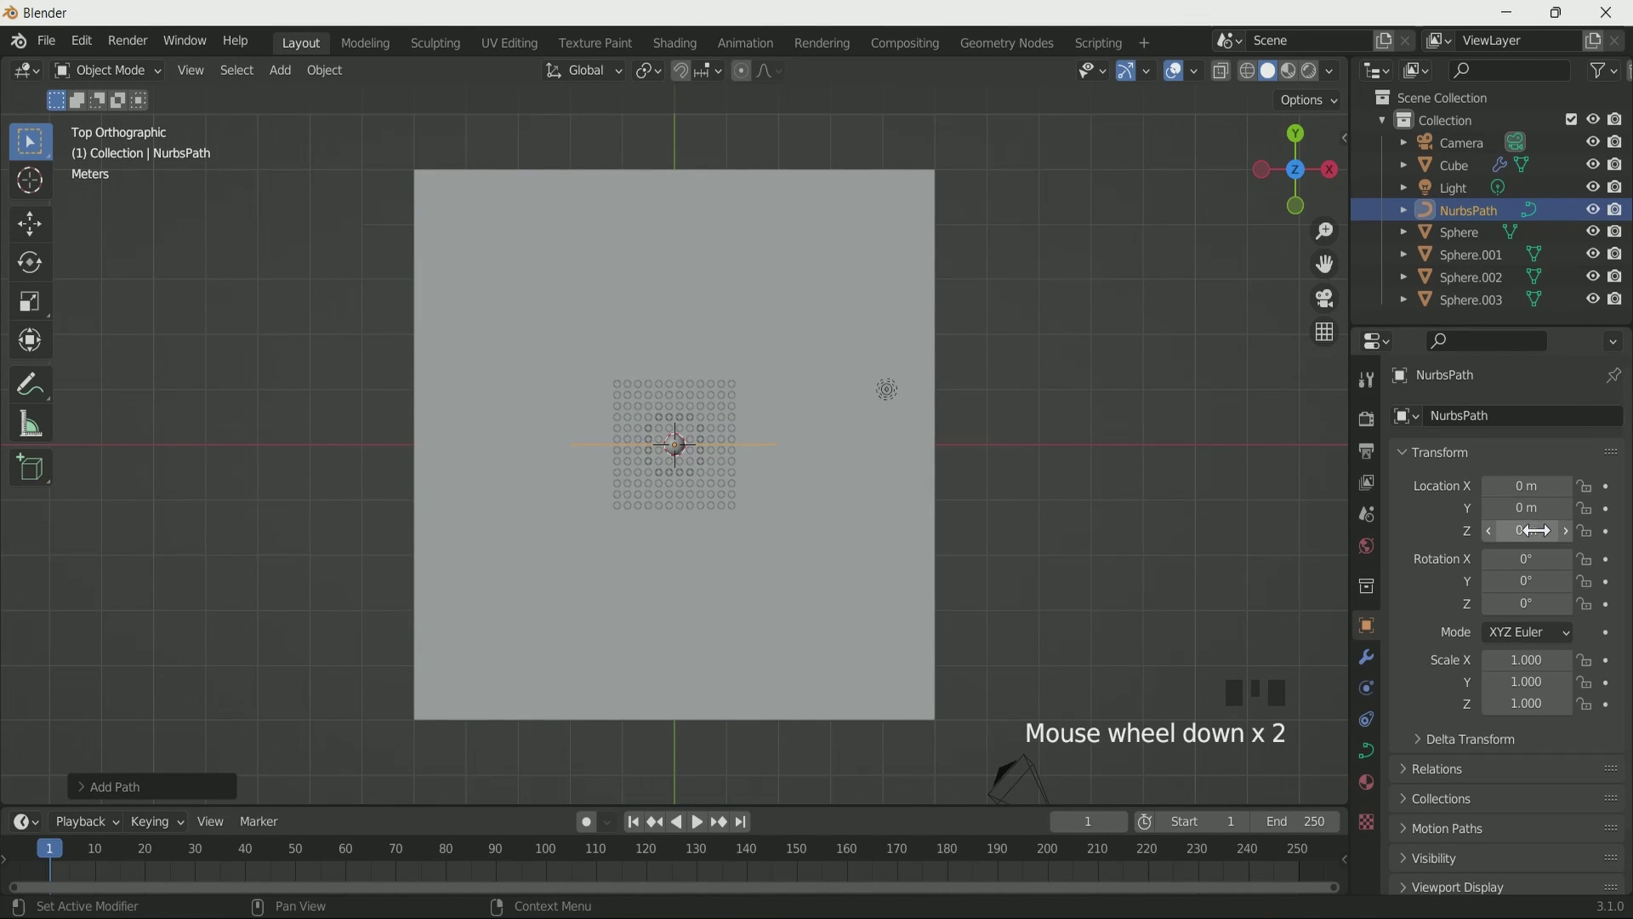
{"action": "scroll", "coordinate": [1319, 378], "scroll_direction": "down", "scroll_amount": 2}
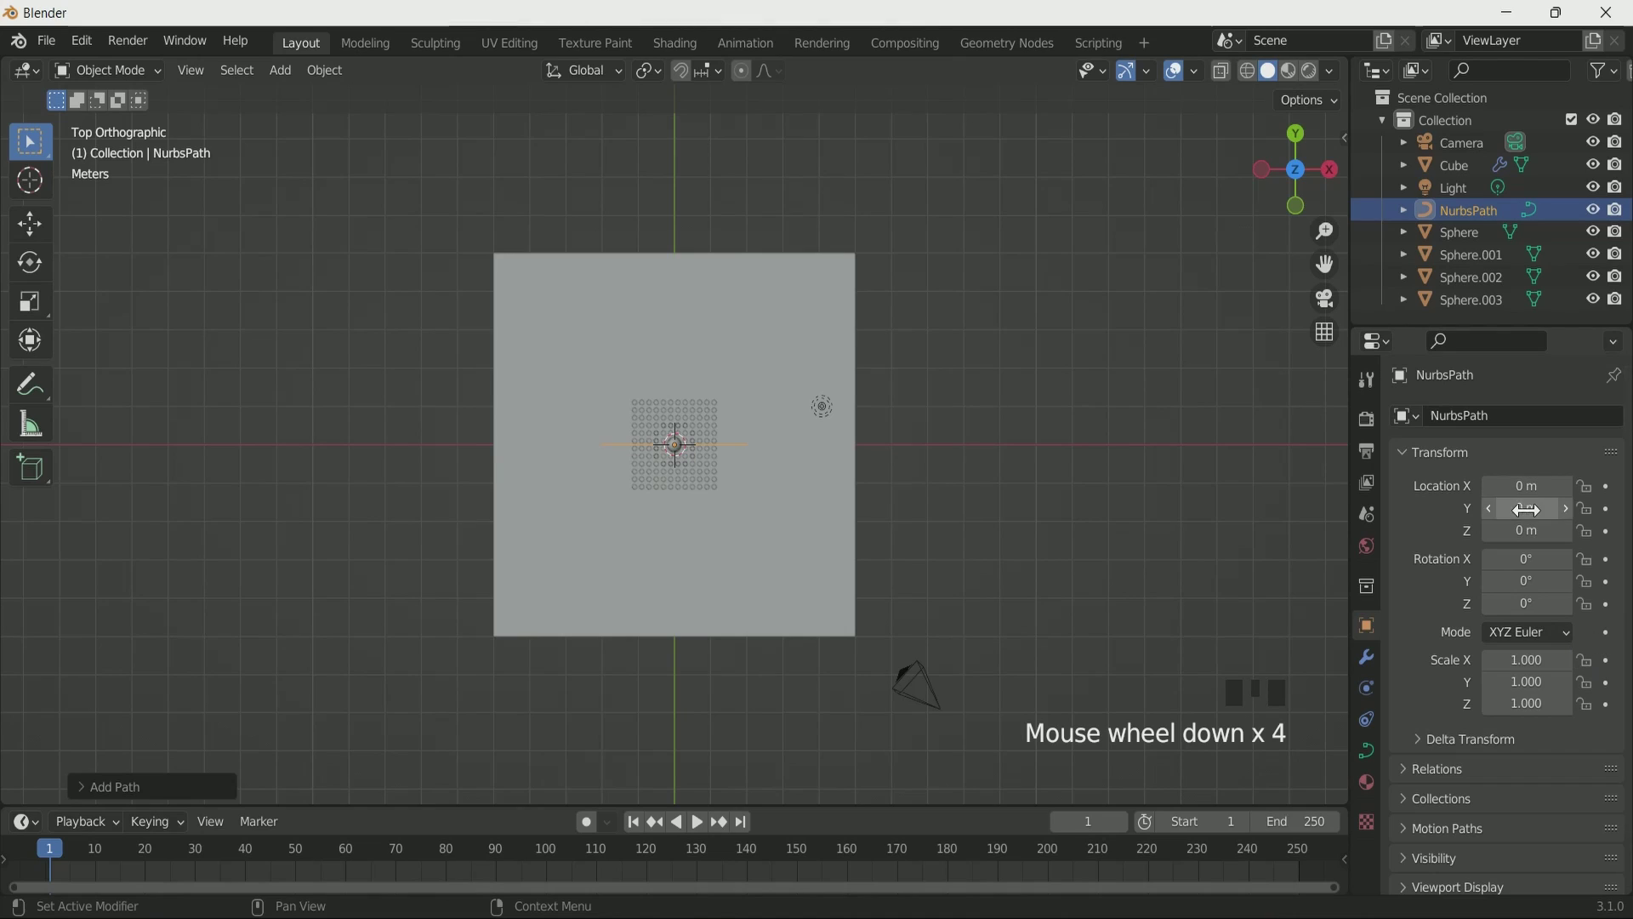
{"action": "left_click_drag", "start_coordinate": [1527, 508], "coordinate": [1552, 508]}
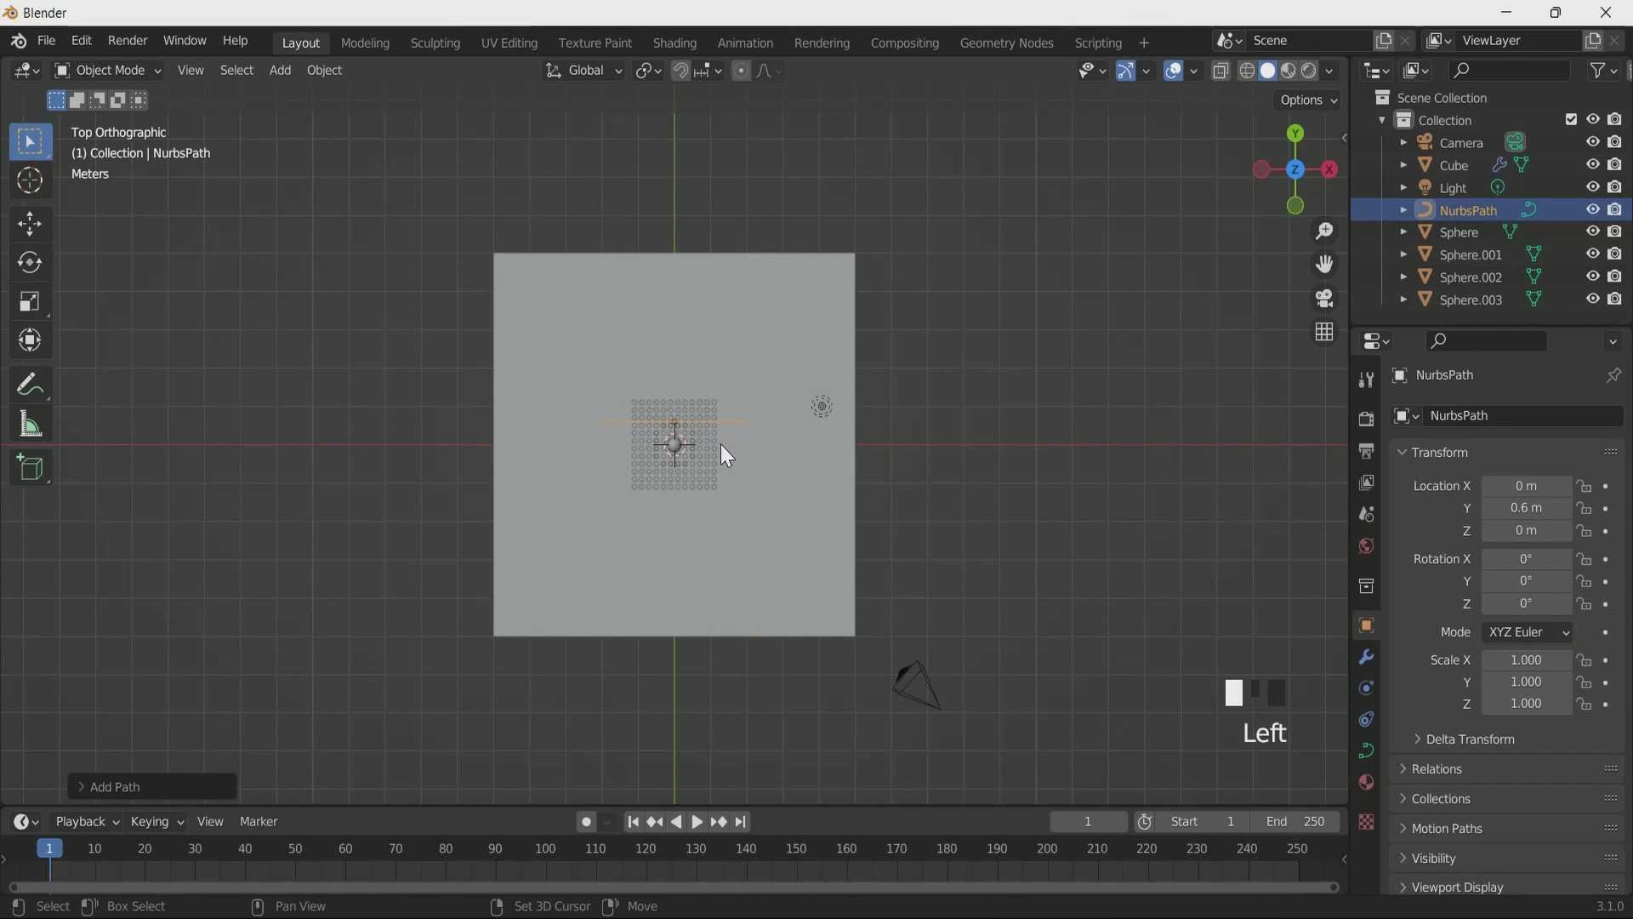
- Duplicate the path and set the copy's Y location to -0.6 m
{"action": "key", "text": "shift+d"}
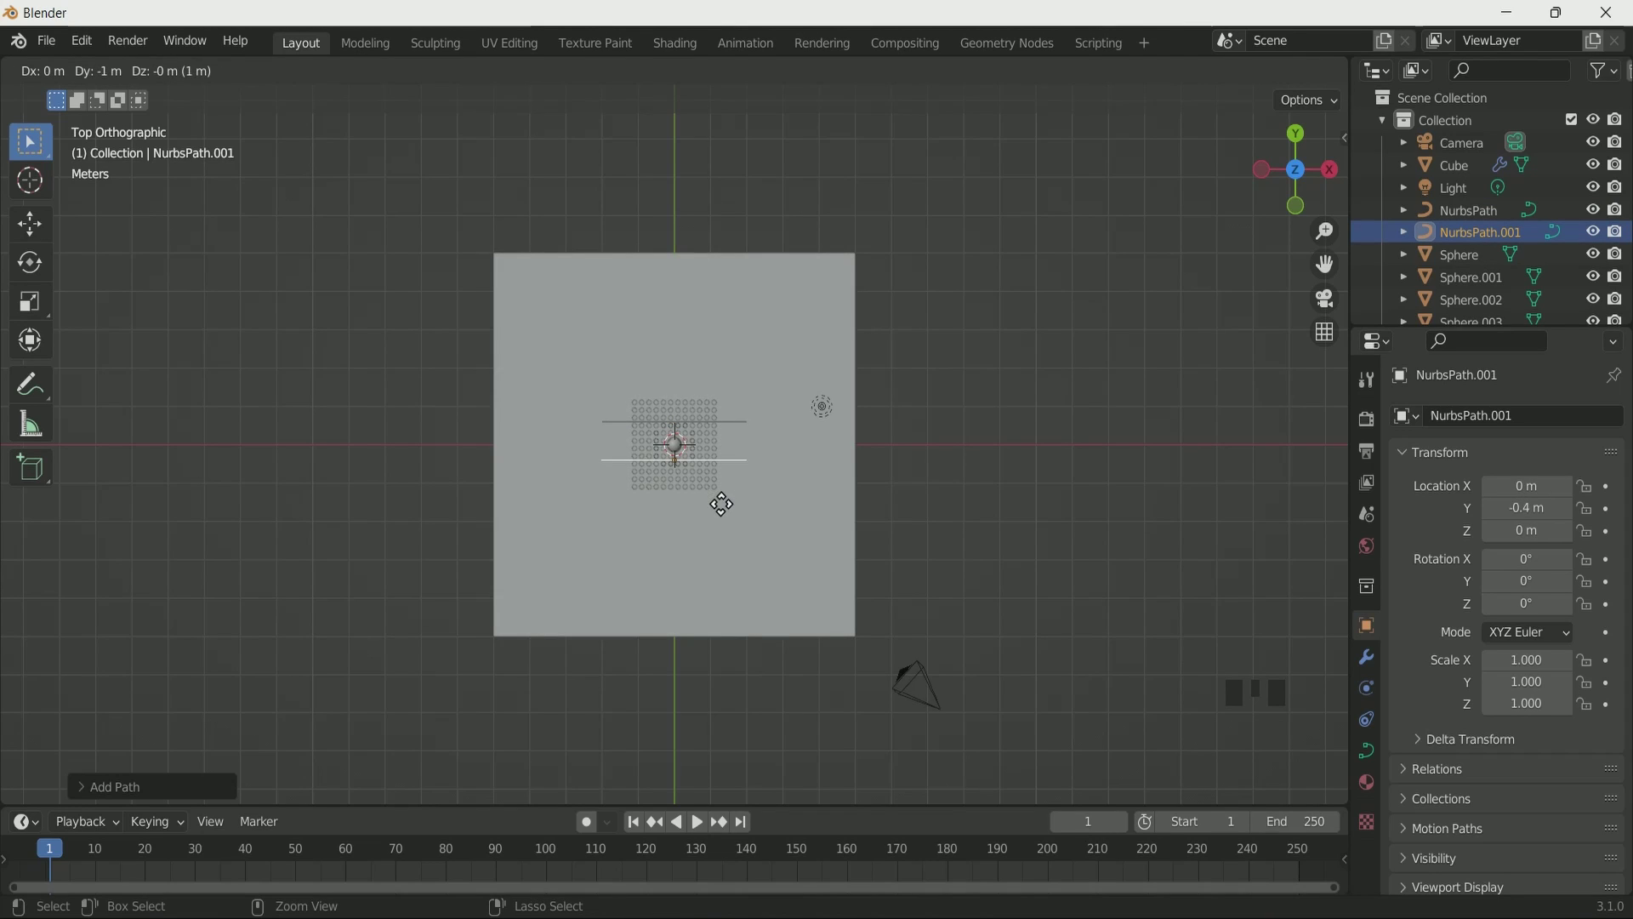
{"action": "left_click", "coordinate": [721, 503]}
{"action": "left_click", "coordinate": [1529, 507]}
{"action": "type", "text": "-0.6"}
{"action": "key", "text": "Return"}
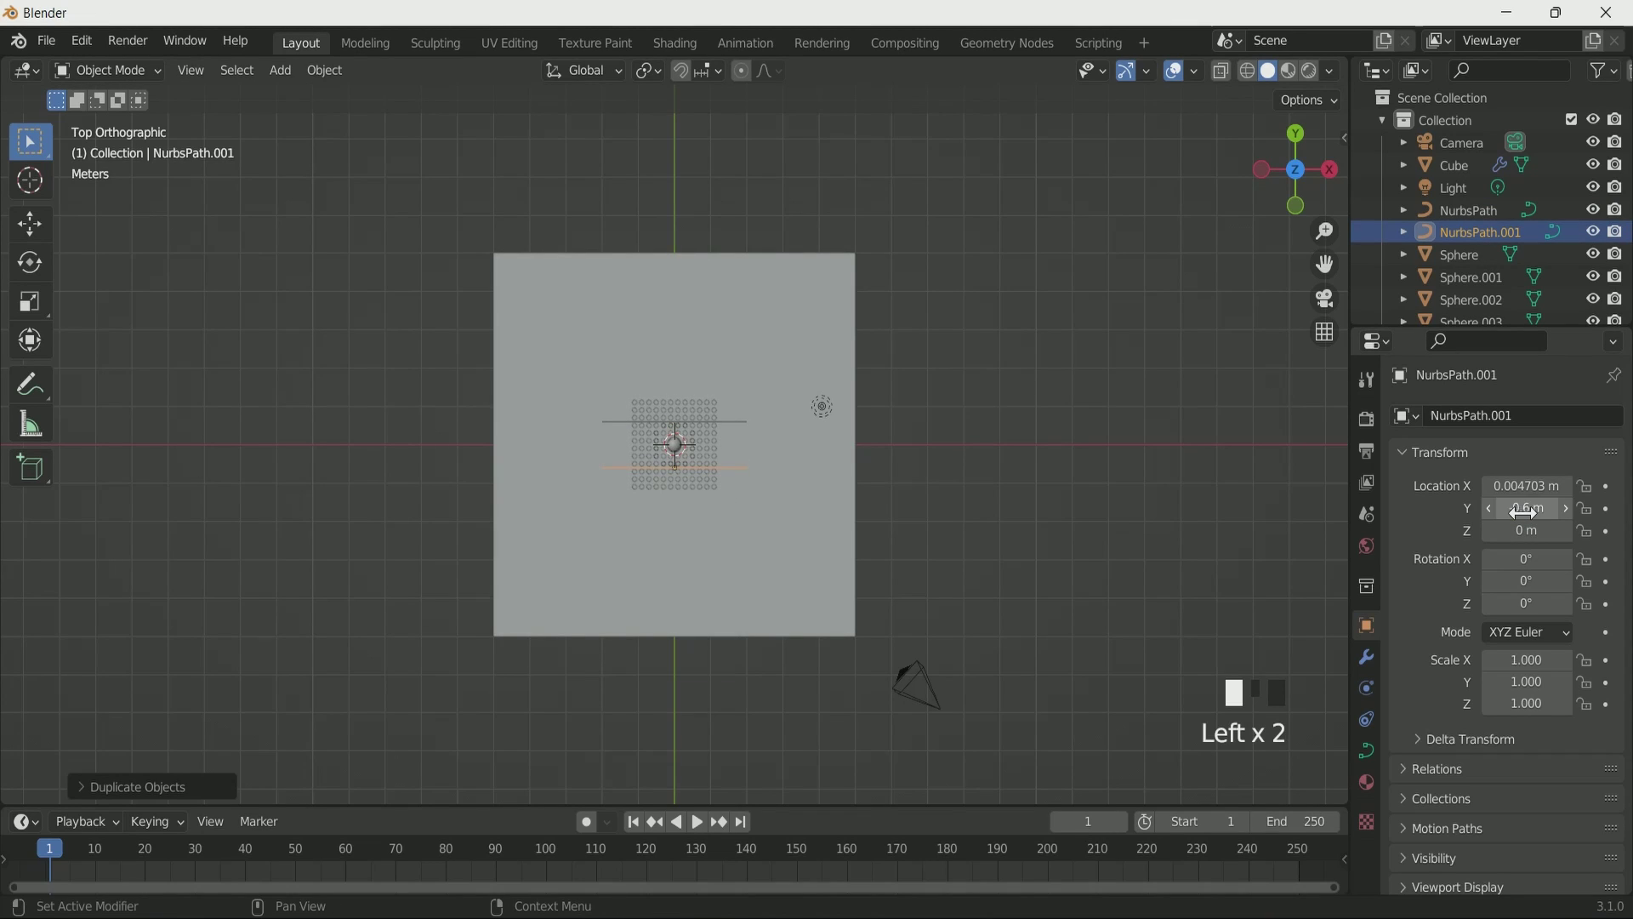
- Scale both paths up to about 3.3 so they extend past the edges of the ground plane
{"action": "key", "text": "s"}
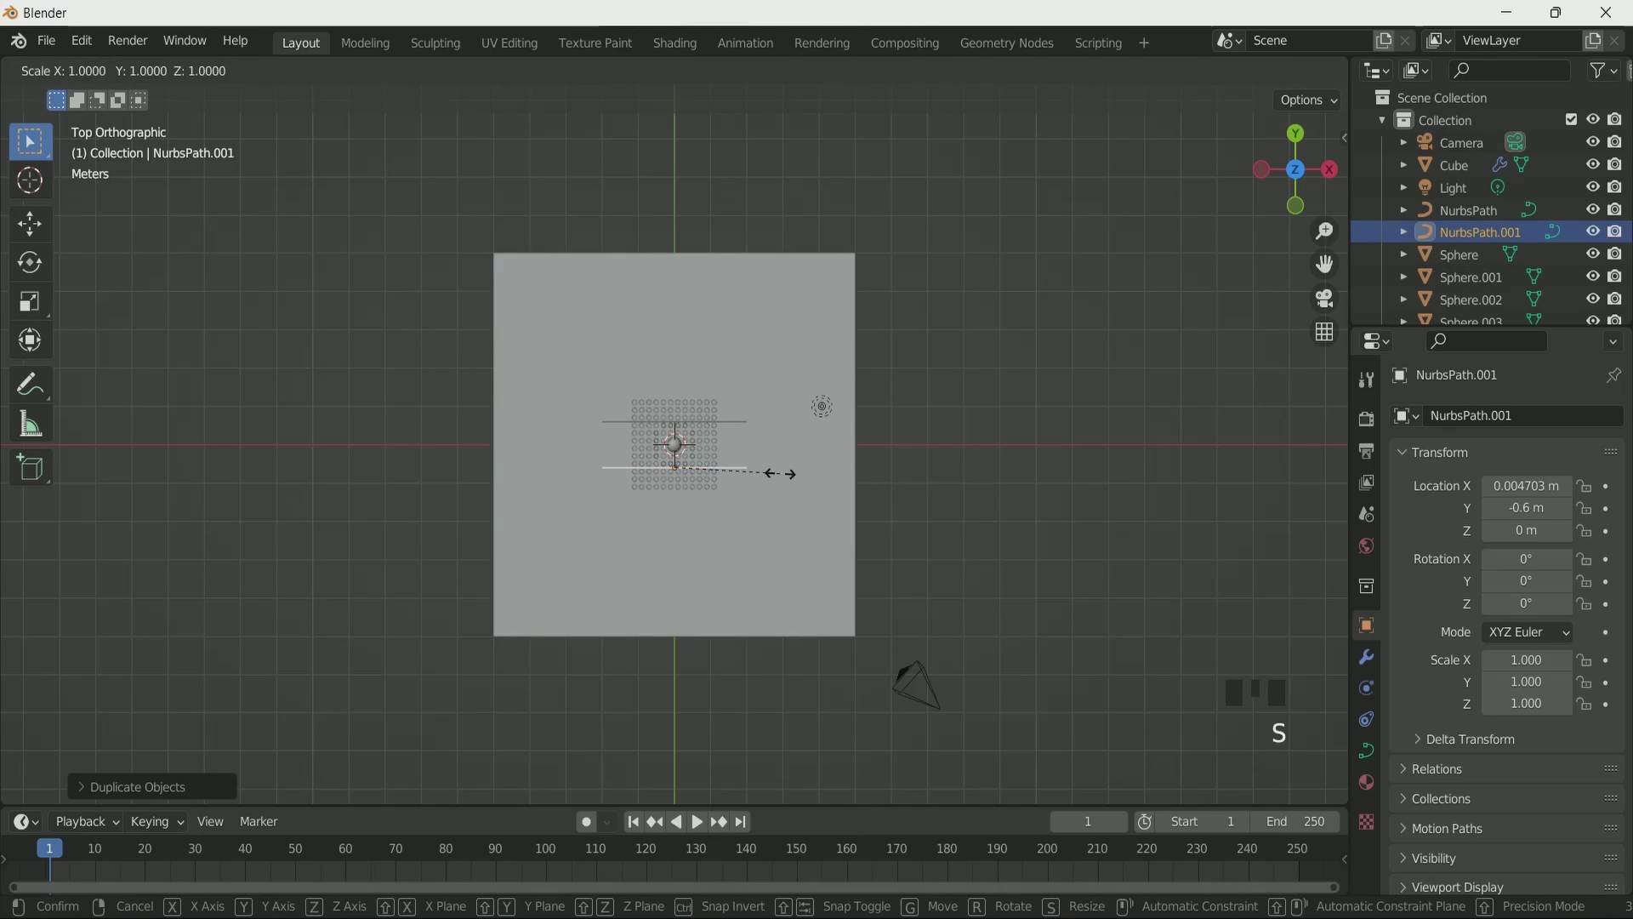
{"action": "left_click", "coordinate": [1020, 516]}
{"action": "left_click", "coordinate": [732, 421]}
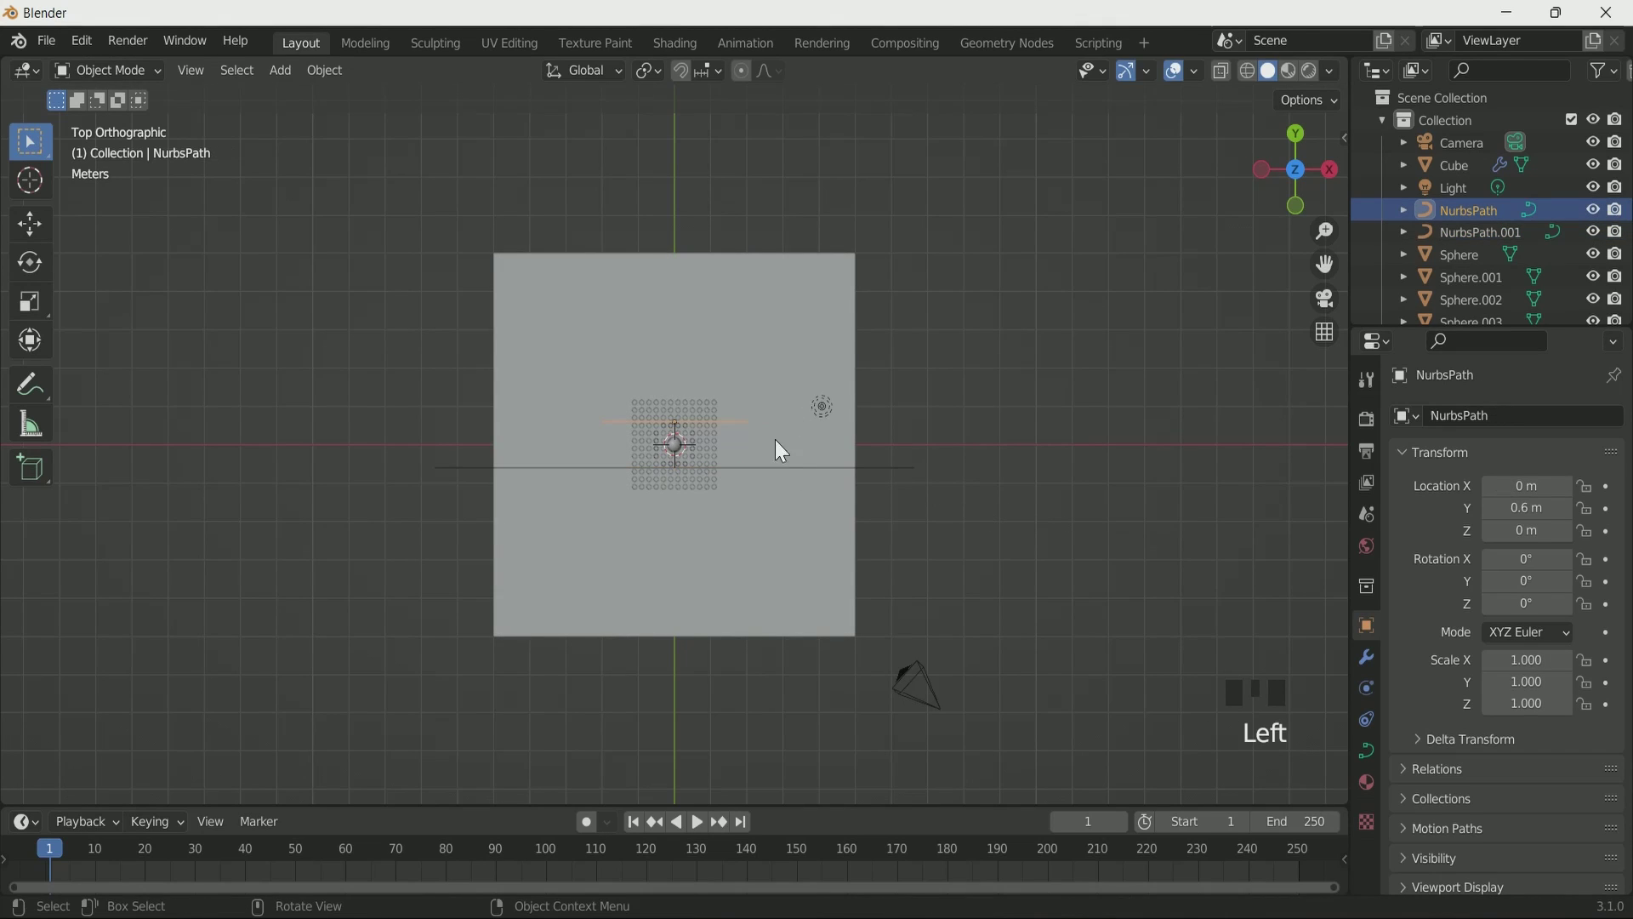
{"action": "key", "text": "s"}
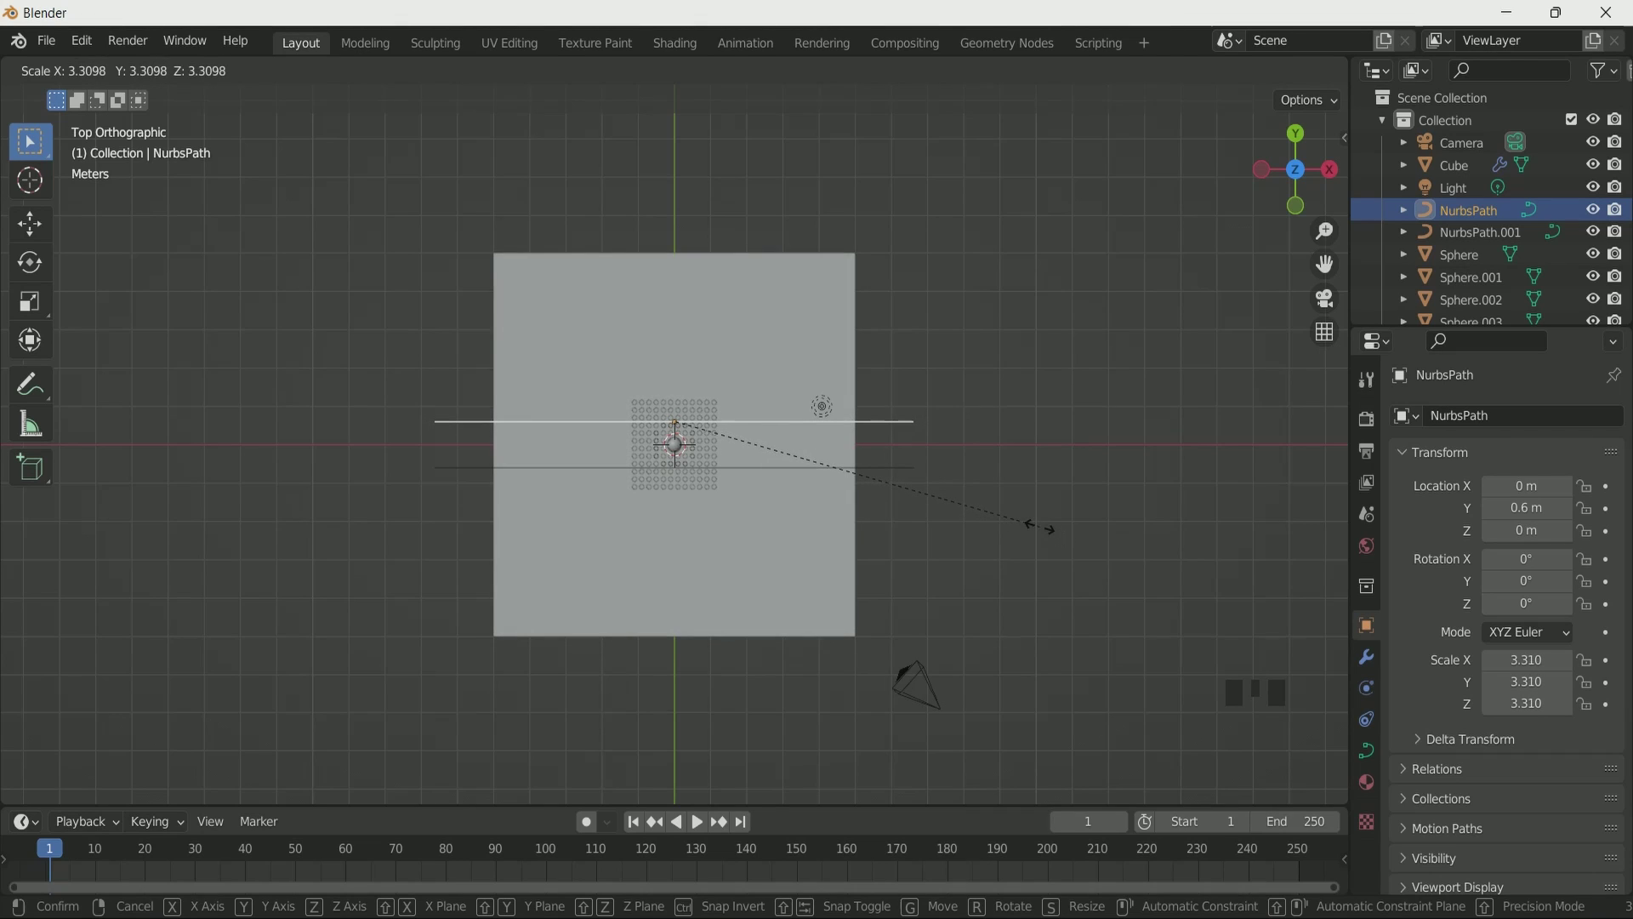
- Add a Follow Path constraint to Sphere targeting NurbsPath, with an offset of about -18.9
{"action": "scroll", "coordinate": [1471, 282], "scroll_direction": "down", "scroll_amount": 2}
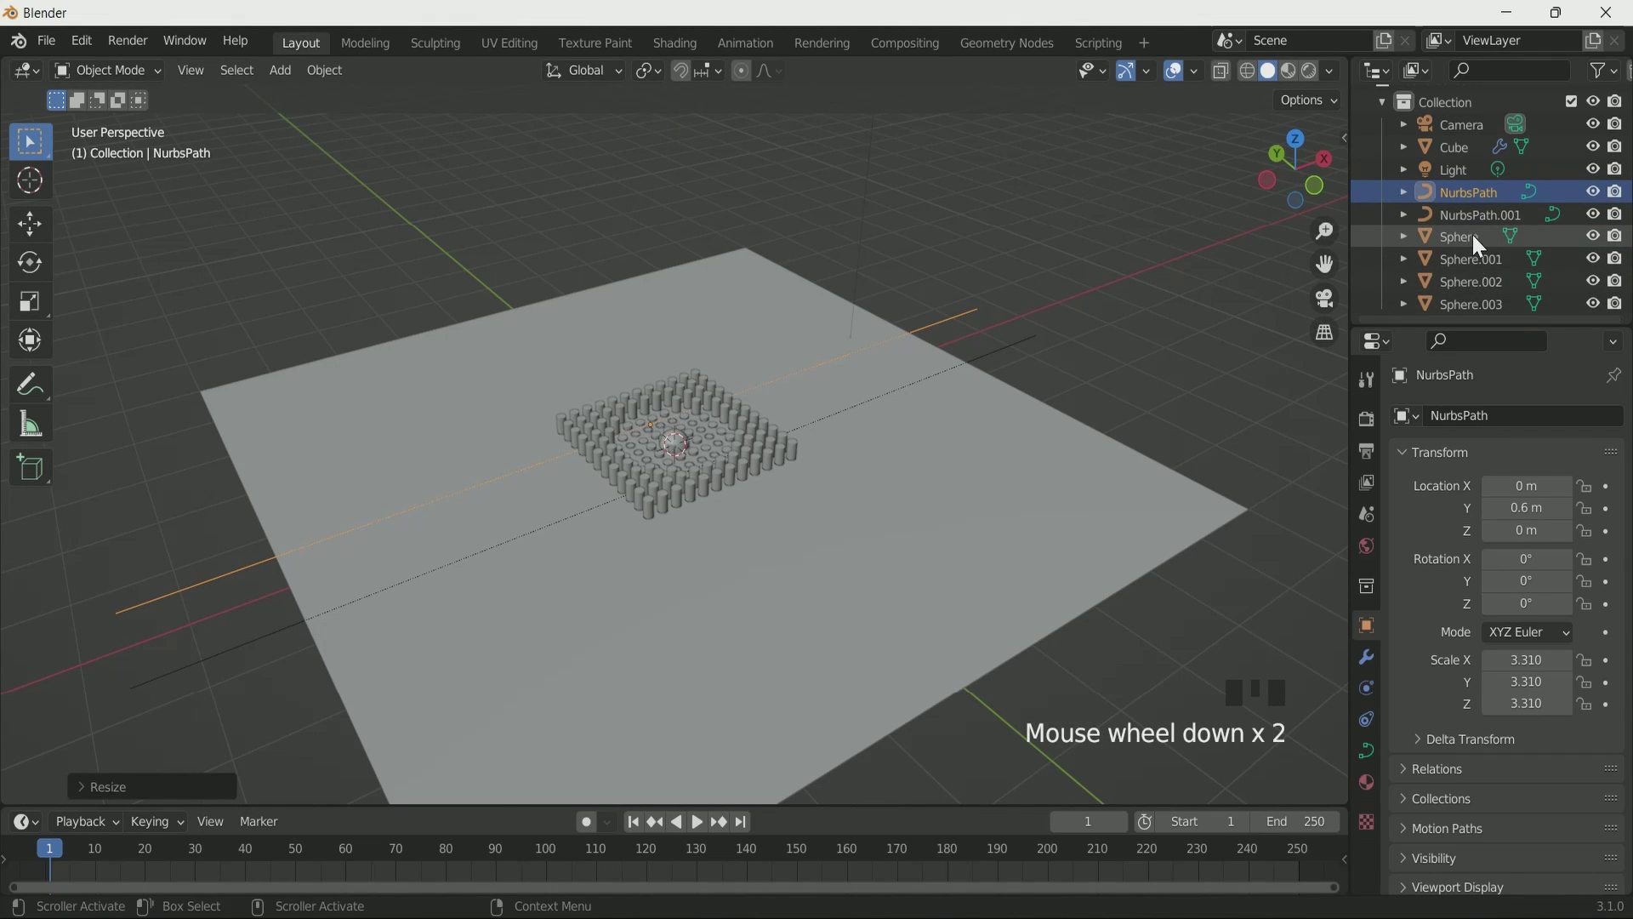
{"action": "left_click", "coordinate": [1472, 235]}
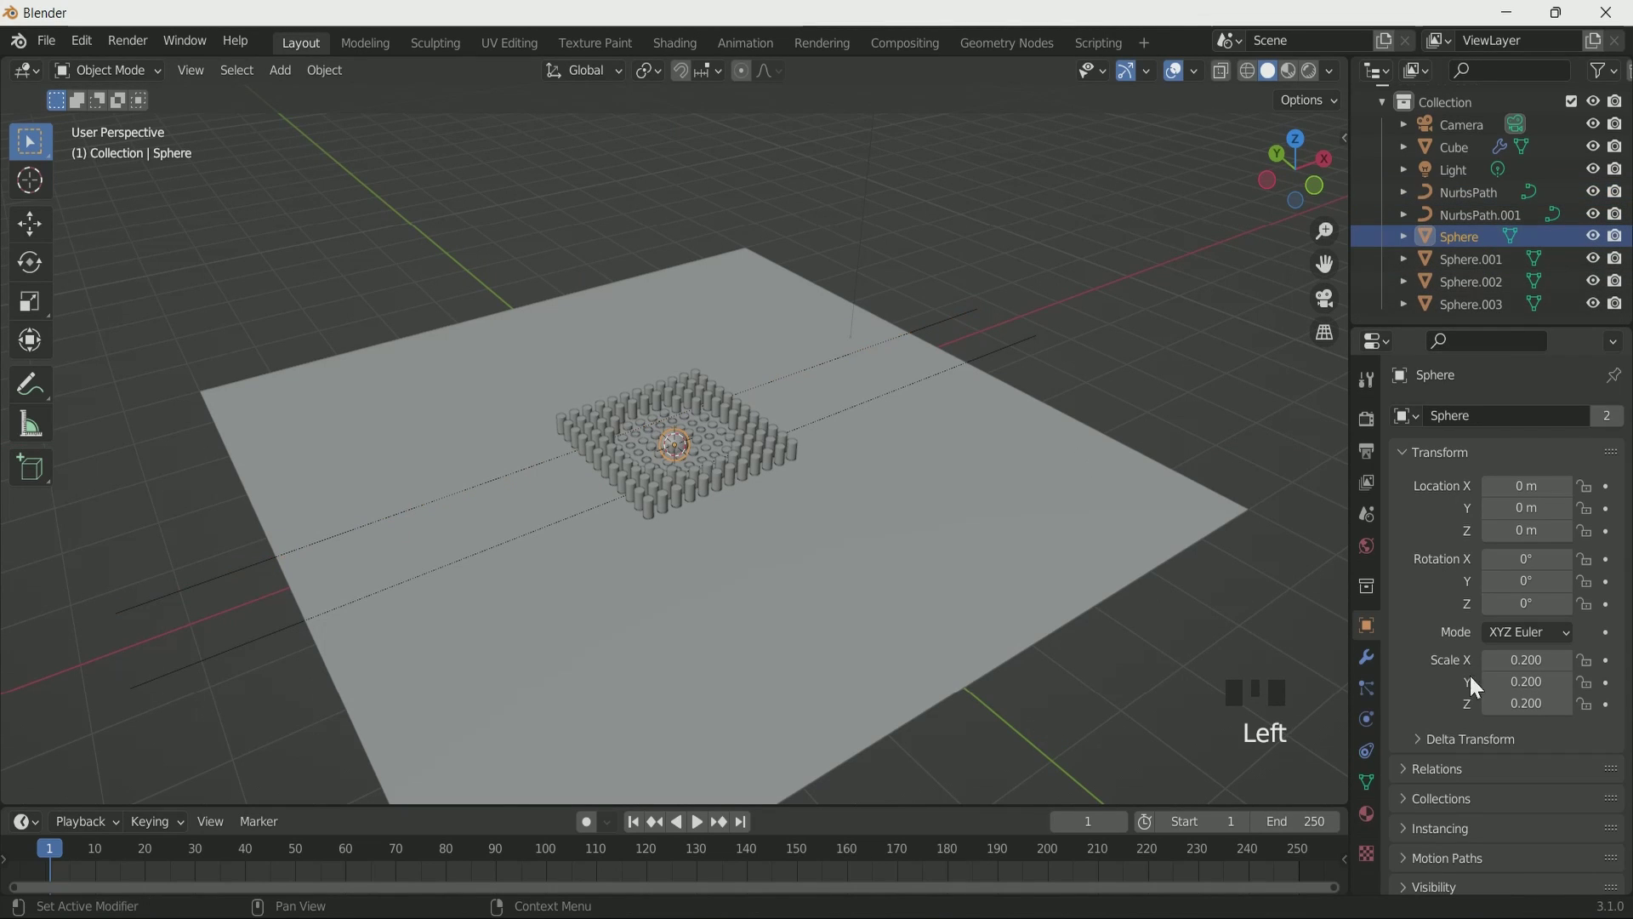
{"action": "left_click", "coordinate": [1371, 664]}
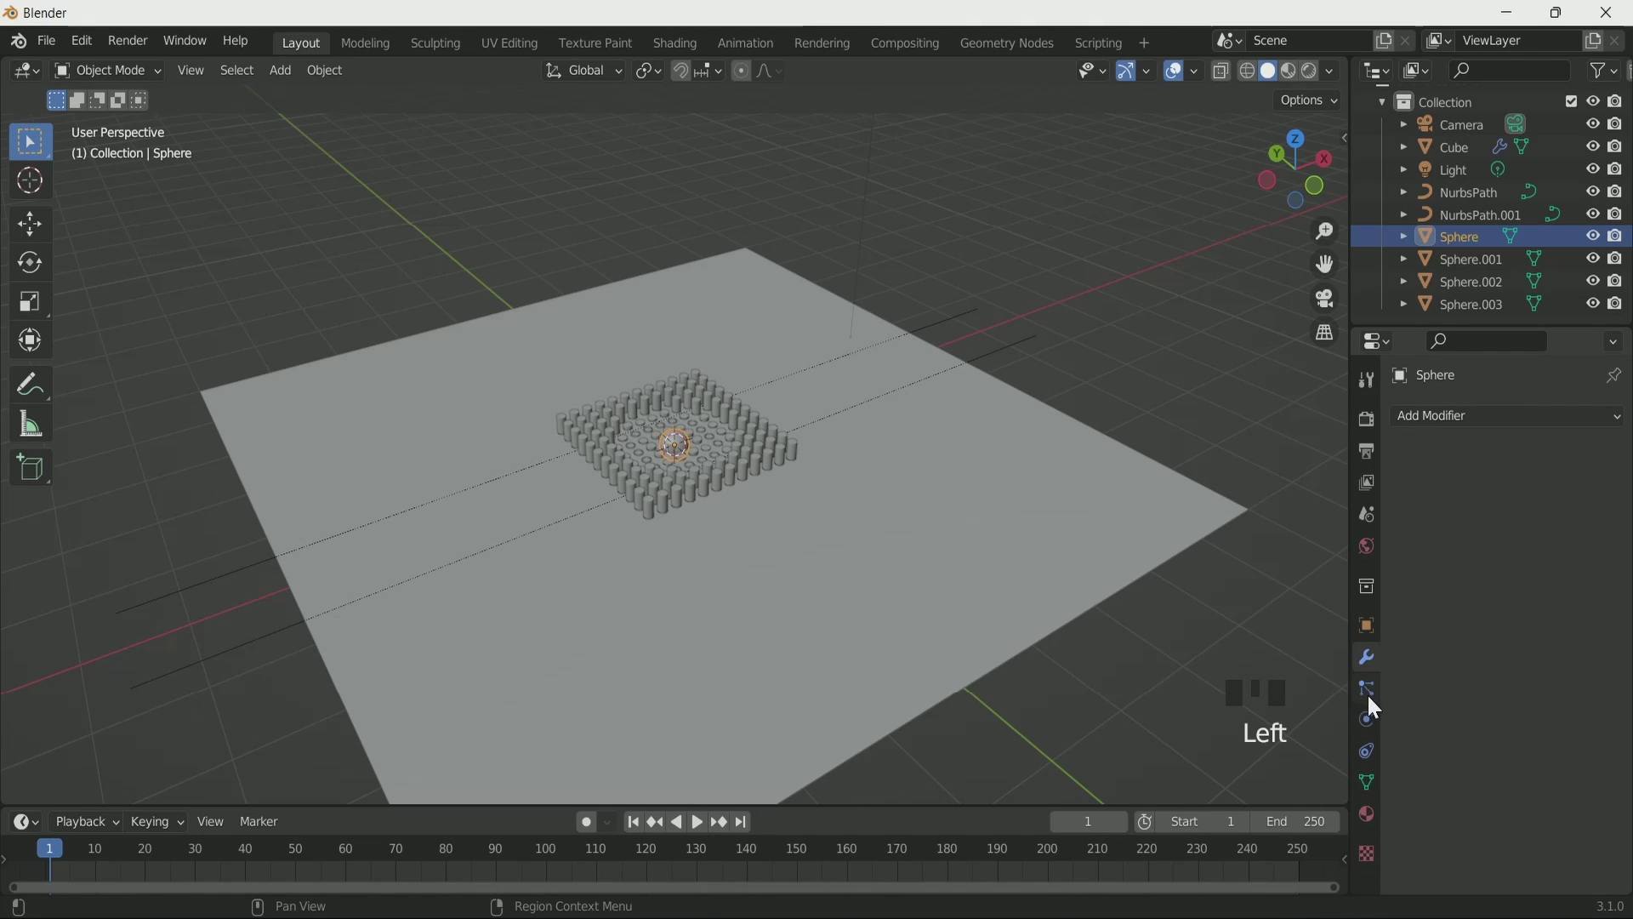
{"action": "left_click", "coordinate": [1364, 686]}
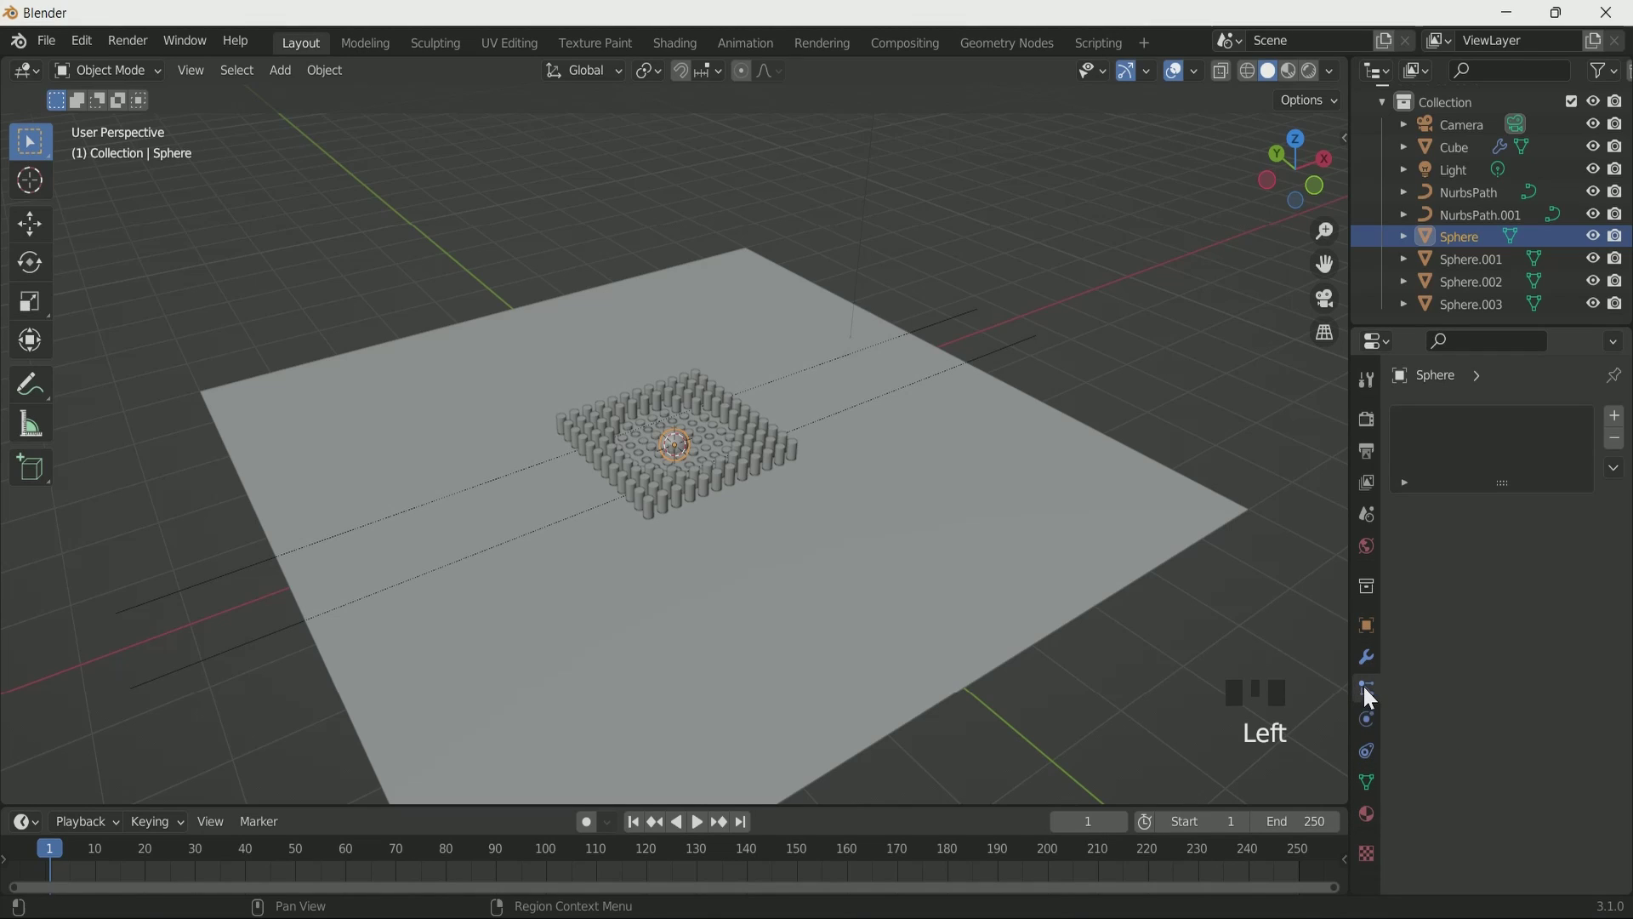
{"action": "left_click", "coordinate": [1367, 752]}
{"action": "left_click", "coordinate": [1555, 415]}
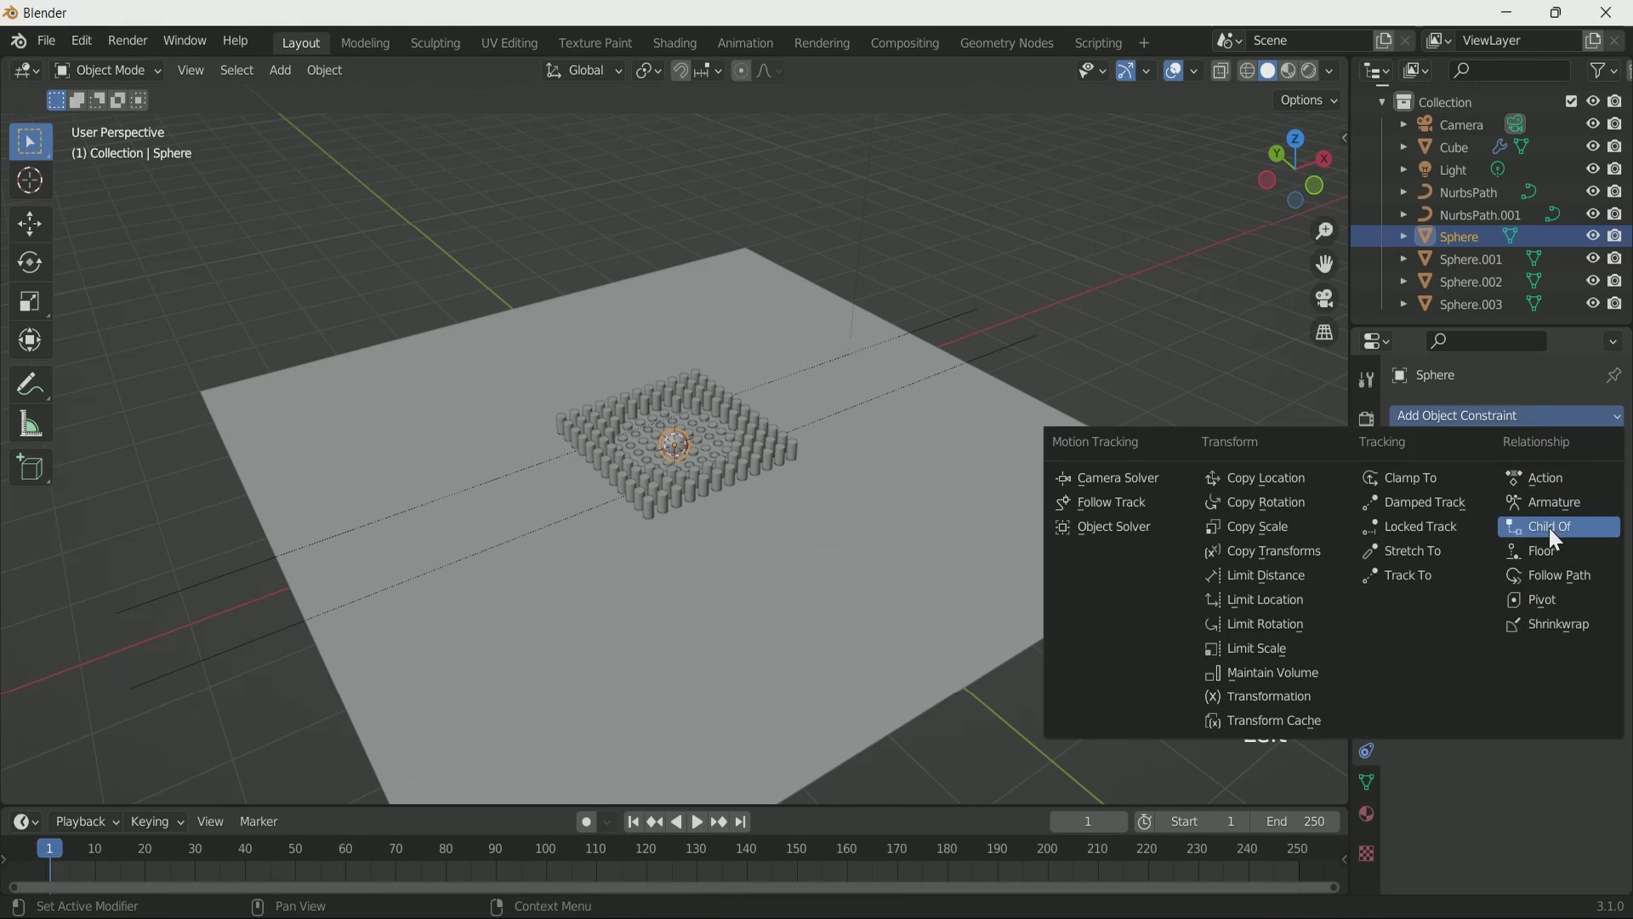
{"action": "left_click", "coordinate": [1562, 575]}
{"action": "left_click", "coordinate": [1539, 486]}
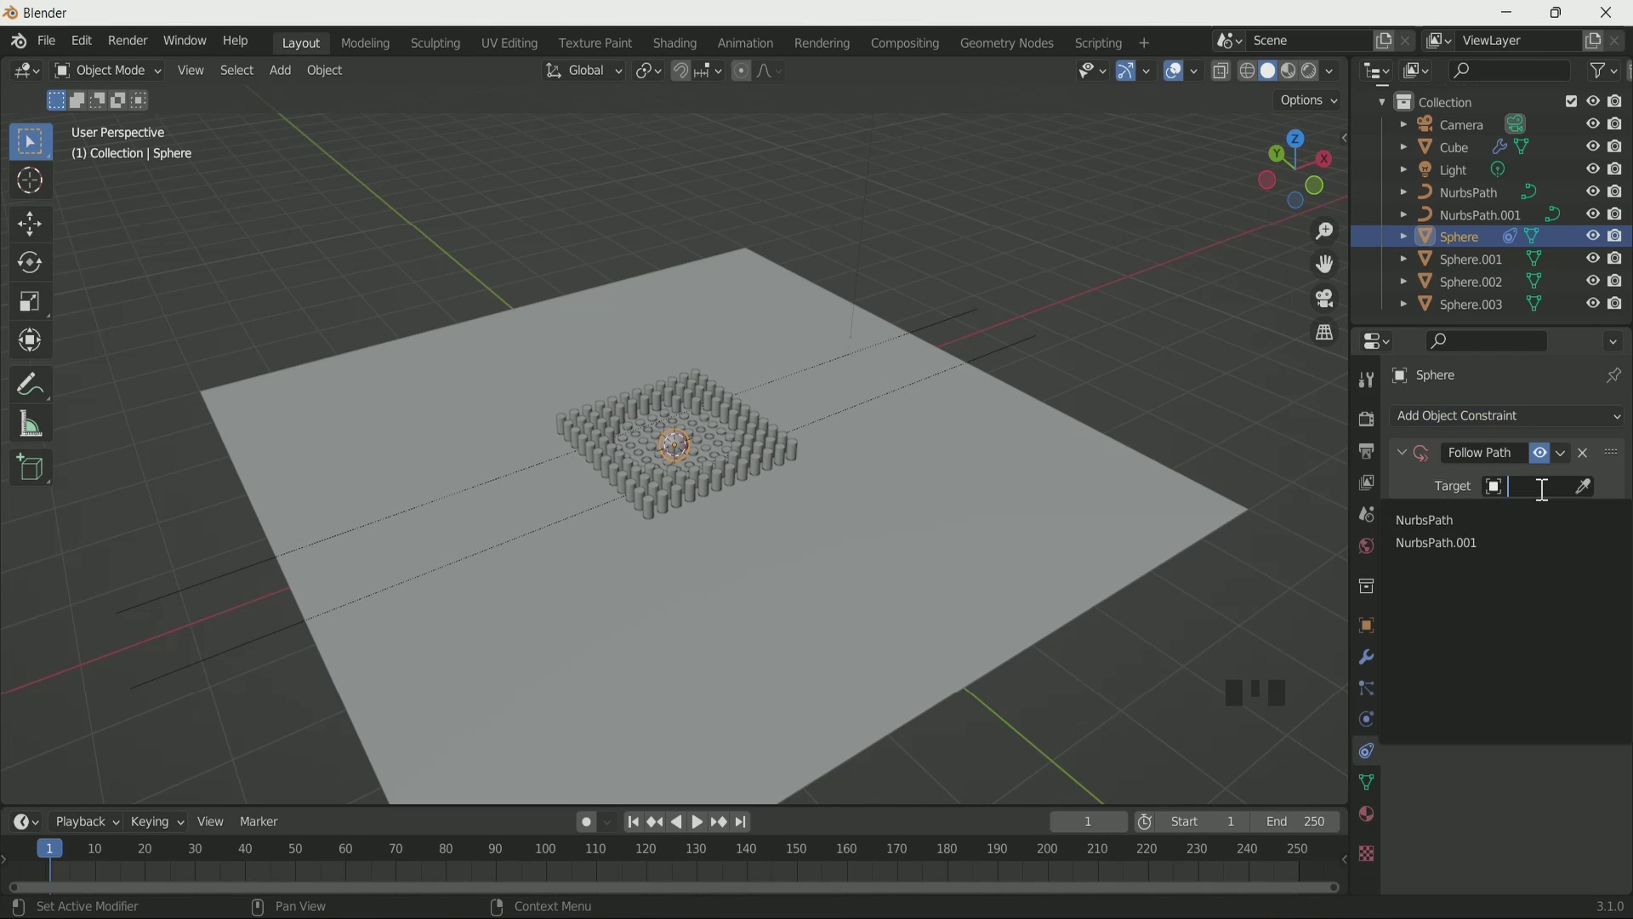
{"action": "left_click", "coordinate": [1498, 524]}
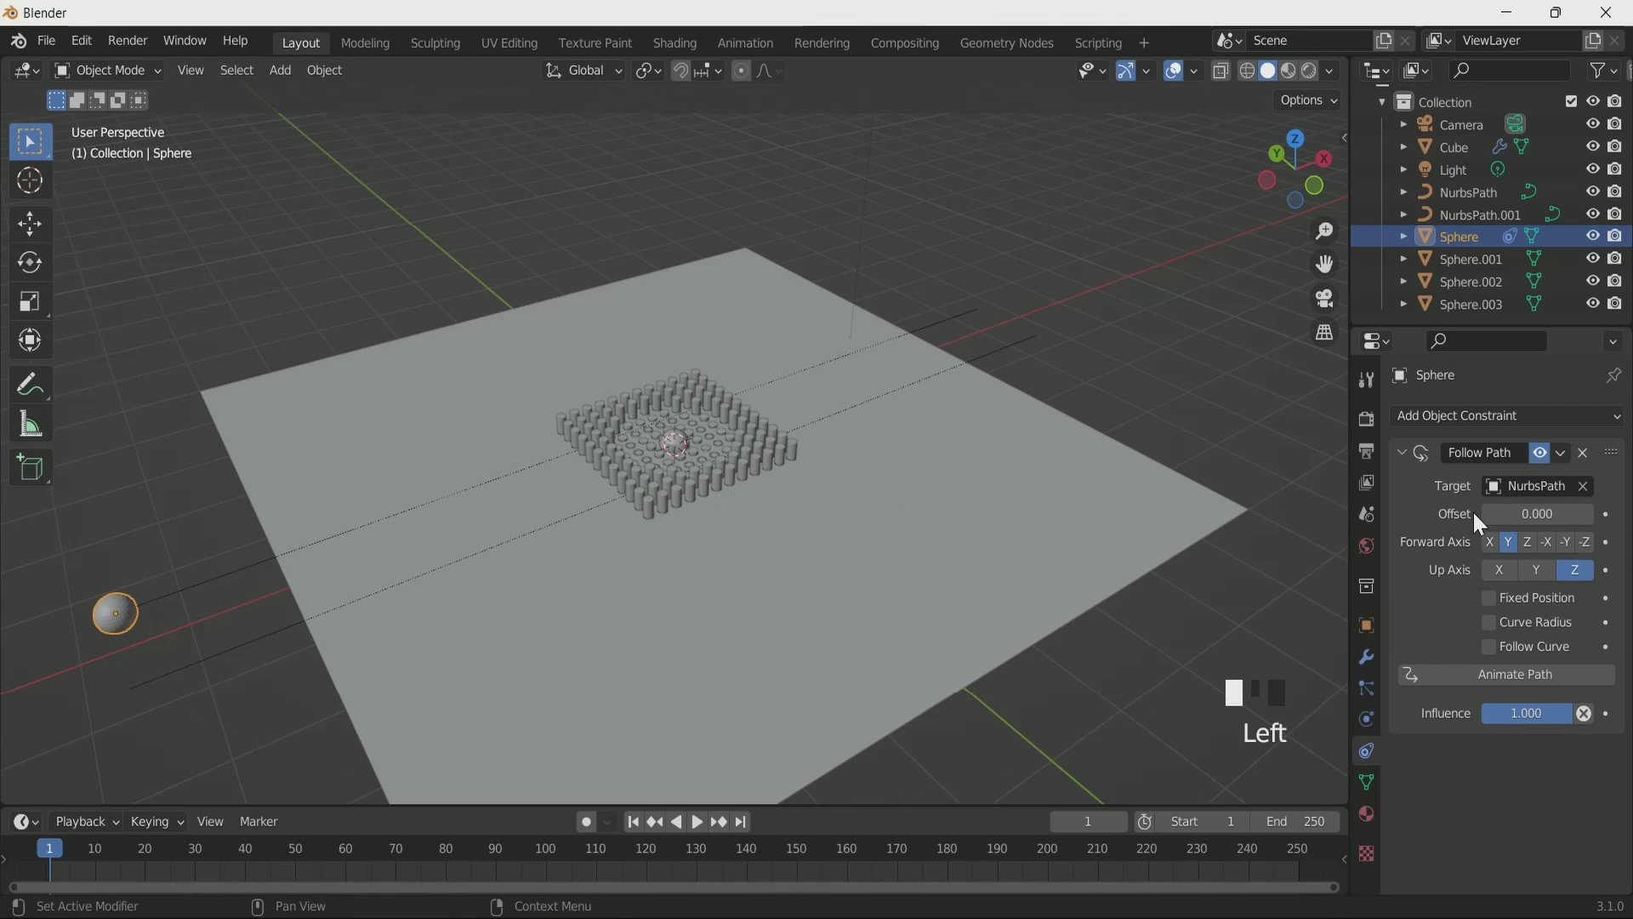
{"action": "mouse_move", "coordinate": [1538, 515]}
{"action": "left_mouse_down"}
{"action": "mouse_move", "coordinate": [1482, 515]}
{"action": "mouse_move", "coordinate": [1532, 515]}
{"action": "left_mouse_up"}
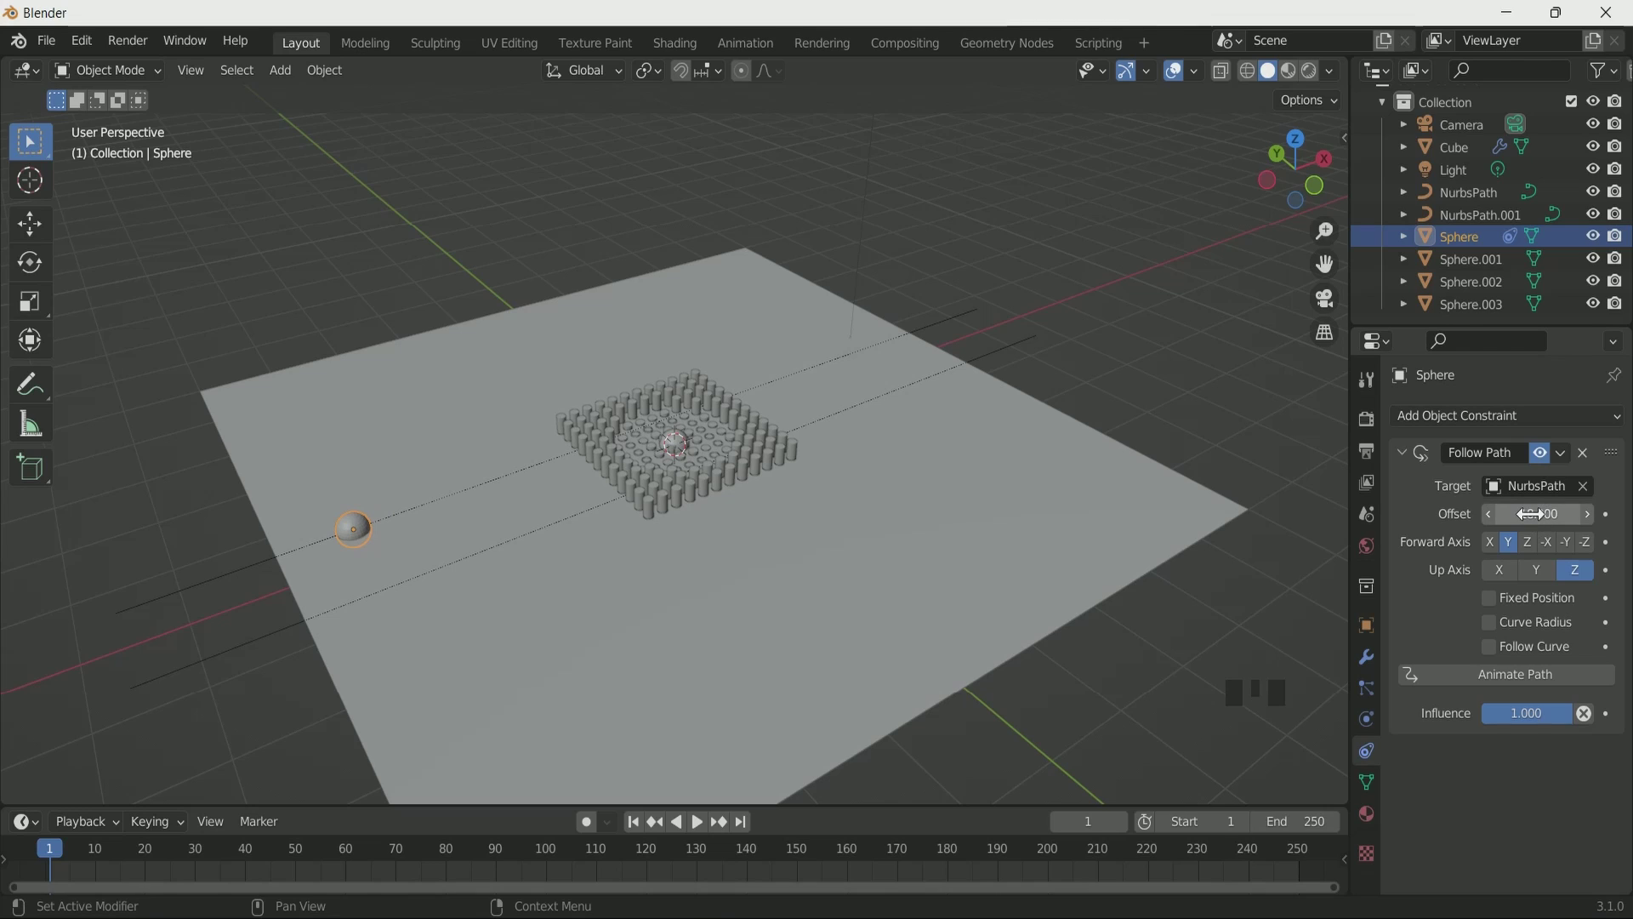
- Add a Follow Path constraint to Sphere.001 targeting NurbsPath.001, with an offset of about -19.3
{"action": "left_click", "coordinate": [1468, 260]}
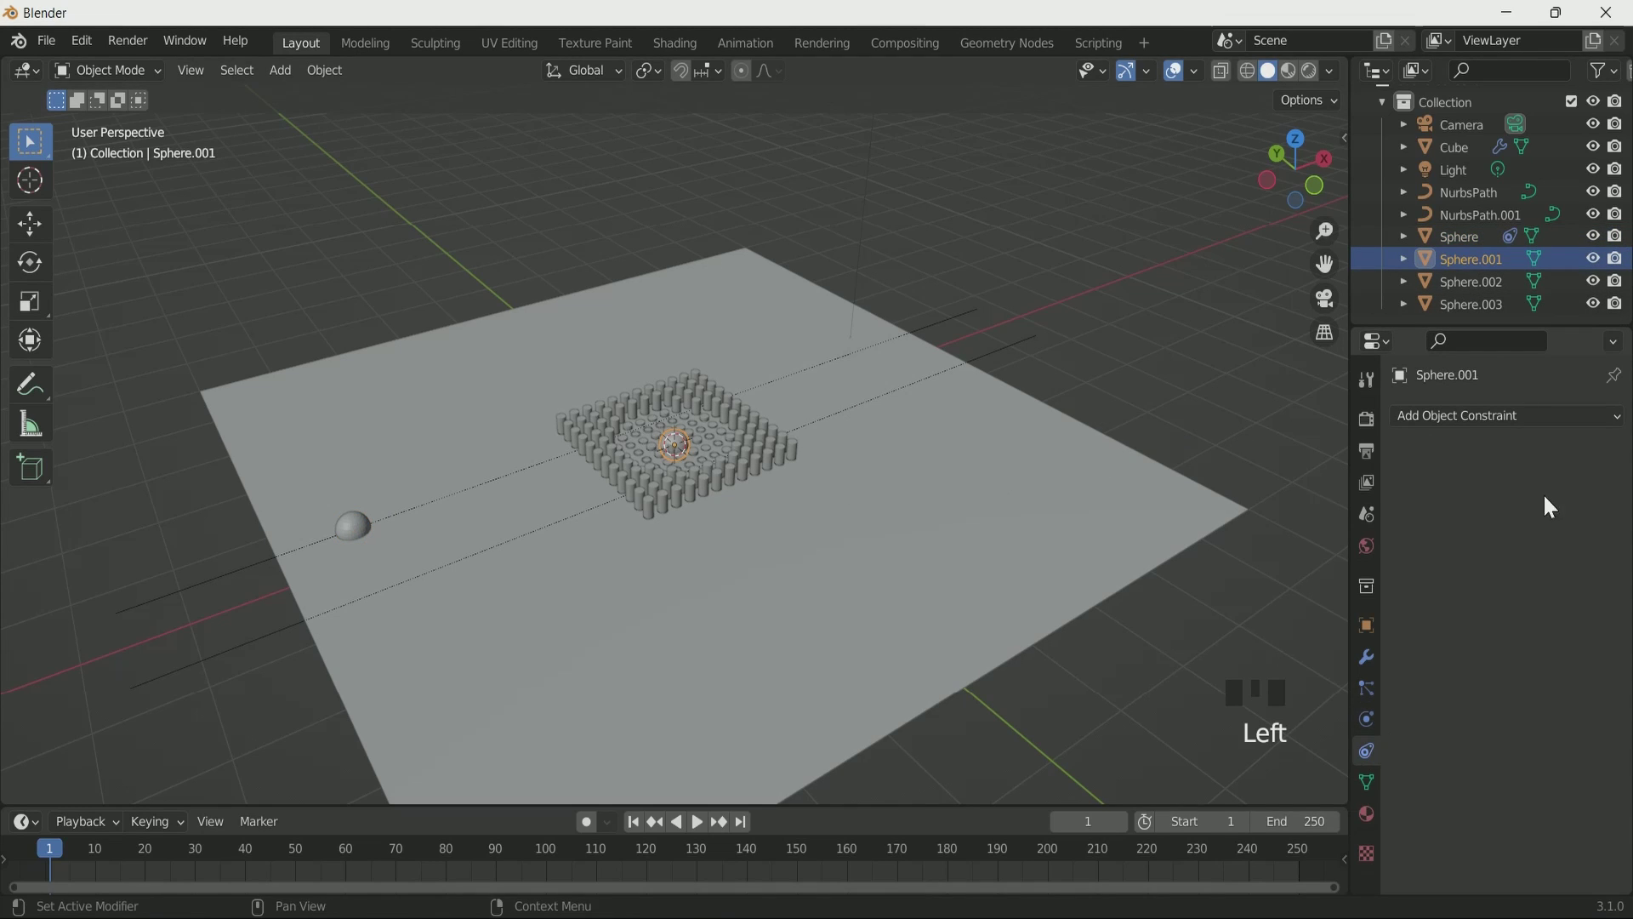
{"action": "left_click", "coordinate": [1548, 417]}
{"action": "left_click", "coordinate": [1579, 575]}
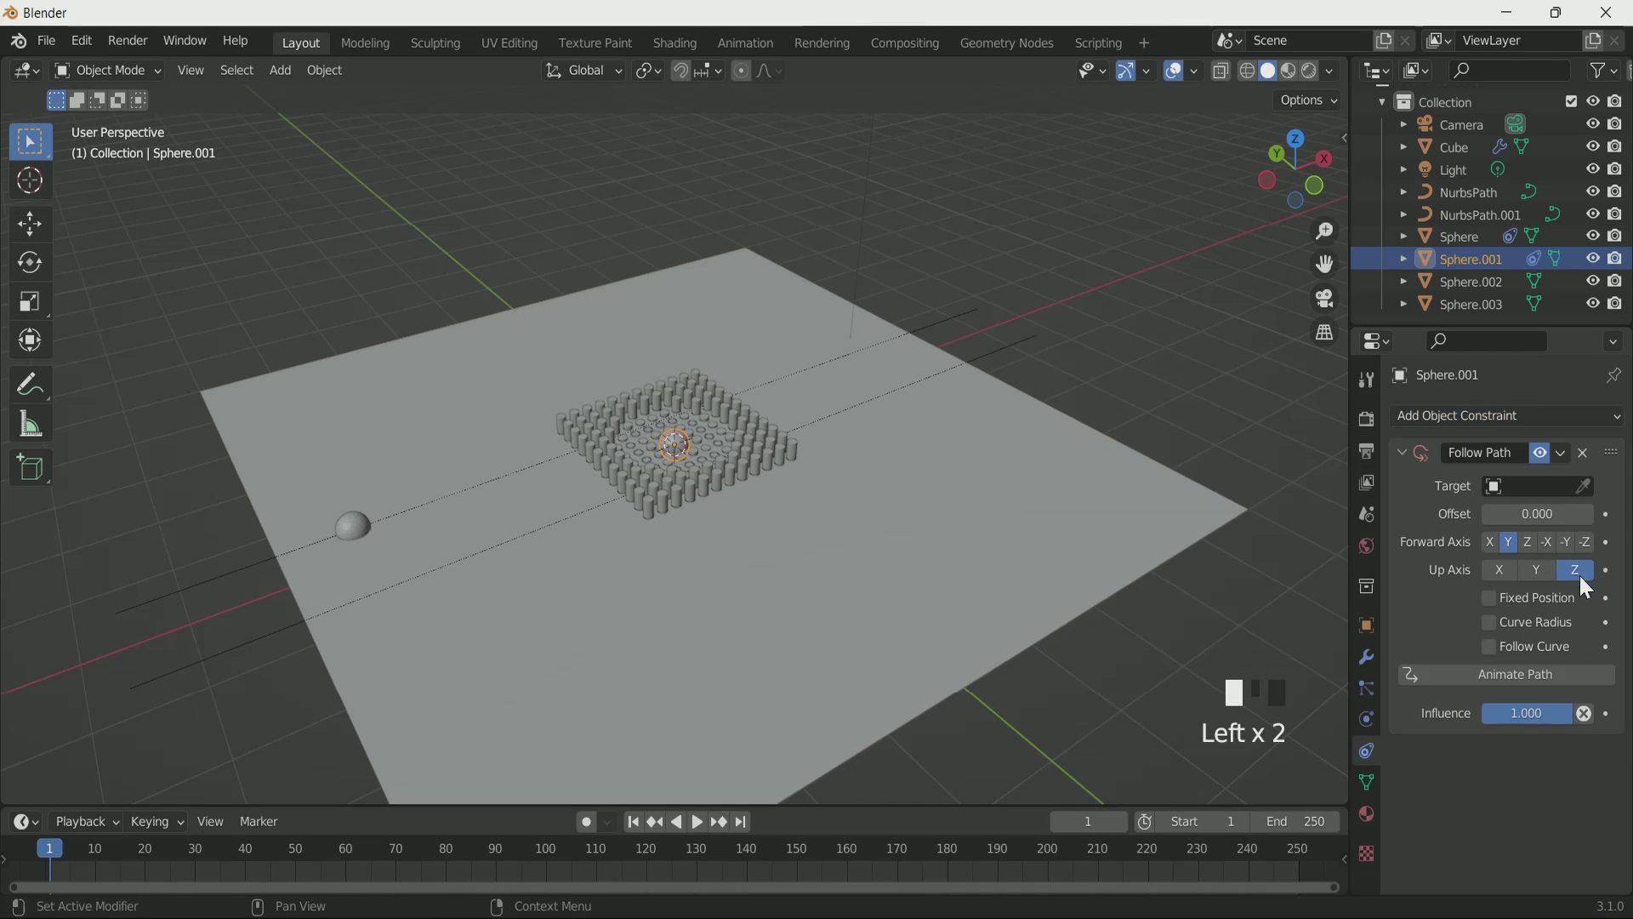
{"action": "left_click", "coordinate": [1536, 485]}
{"action": "left_click", "coordinate": [1496, 542]}
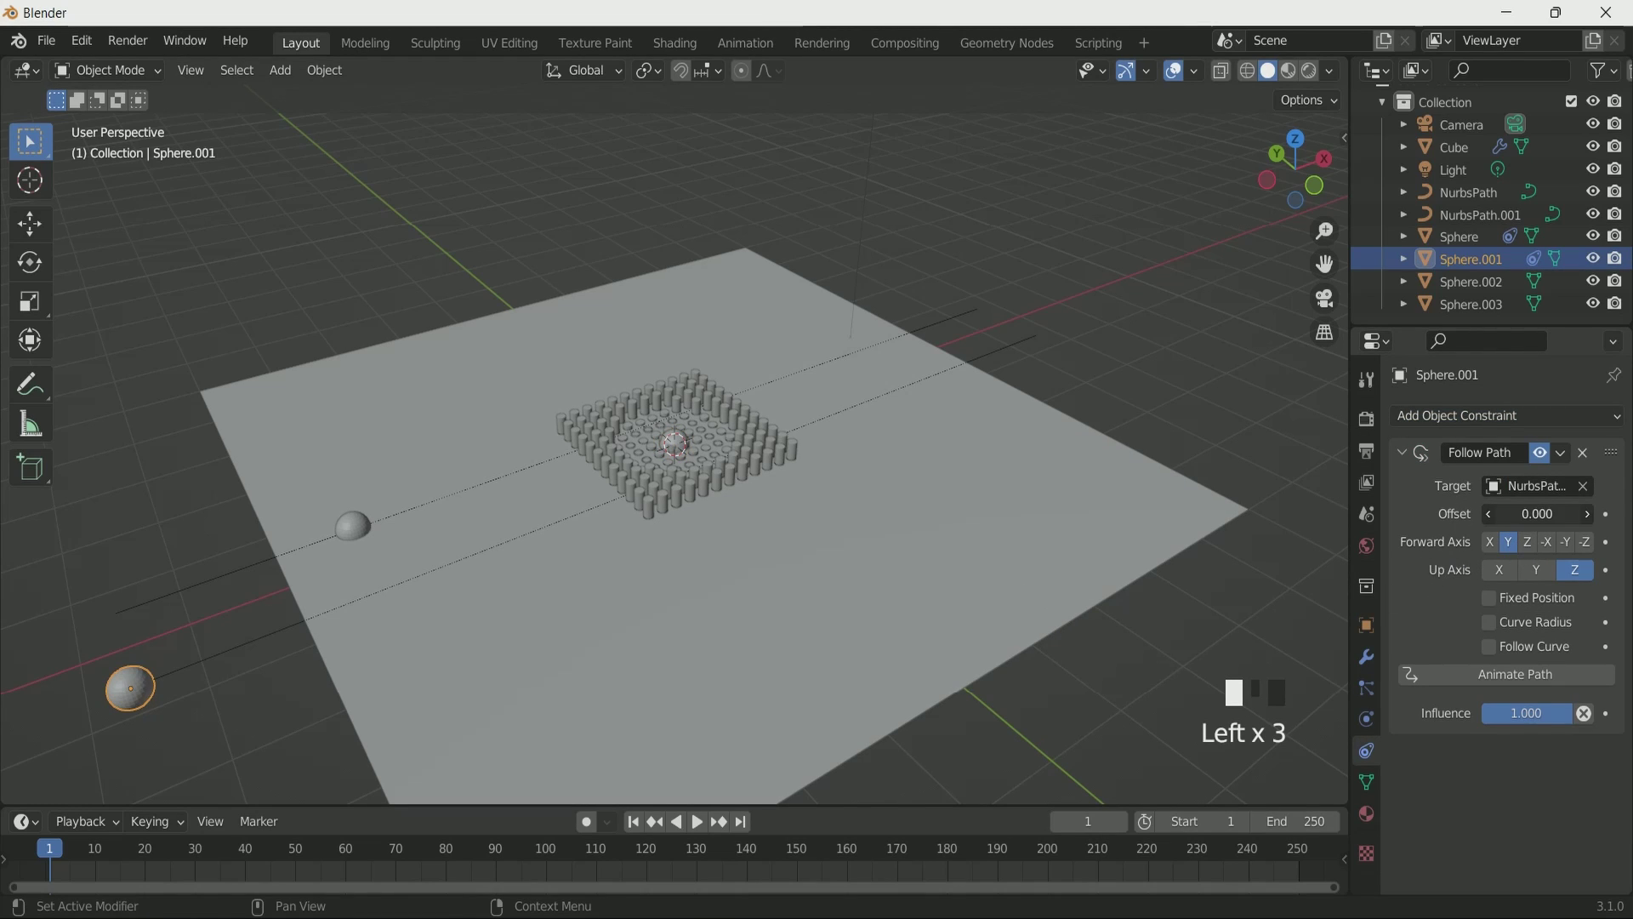
{"action": "left_click_drag", "start_coordinate": [1541, 514], "coordinate": [1480, 516]}
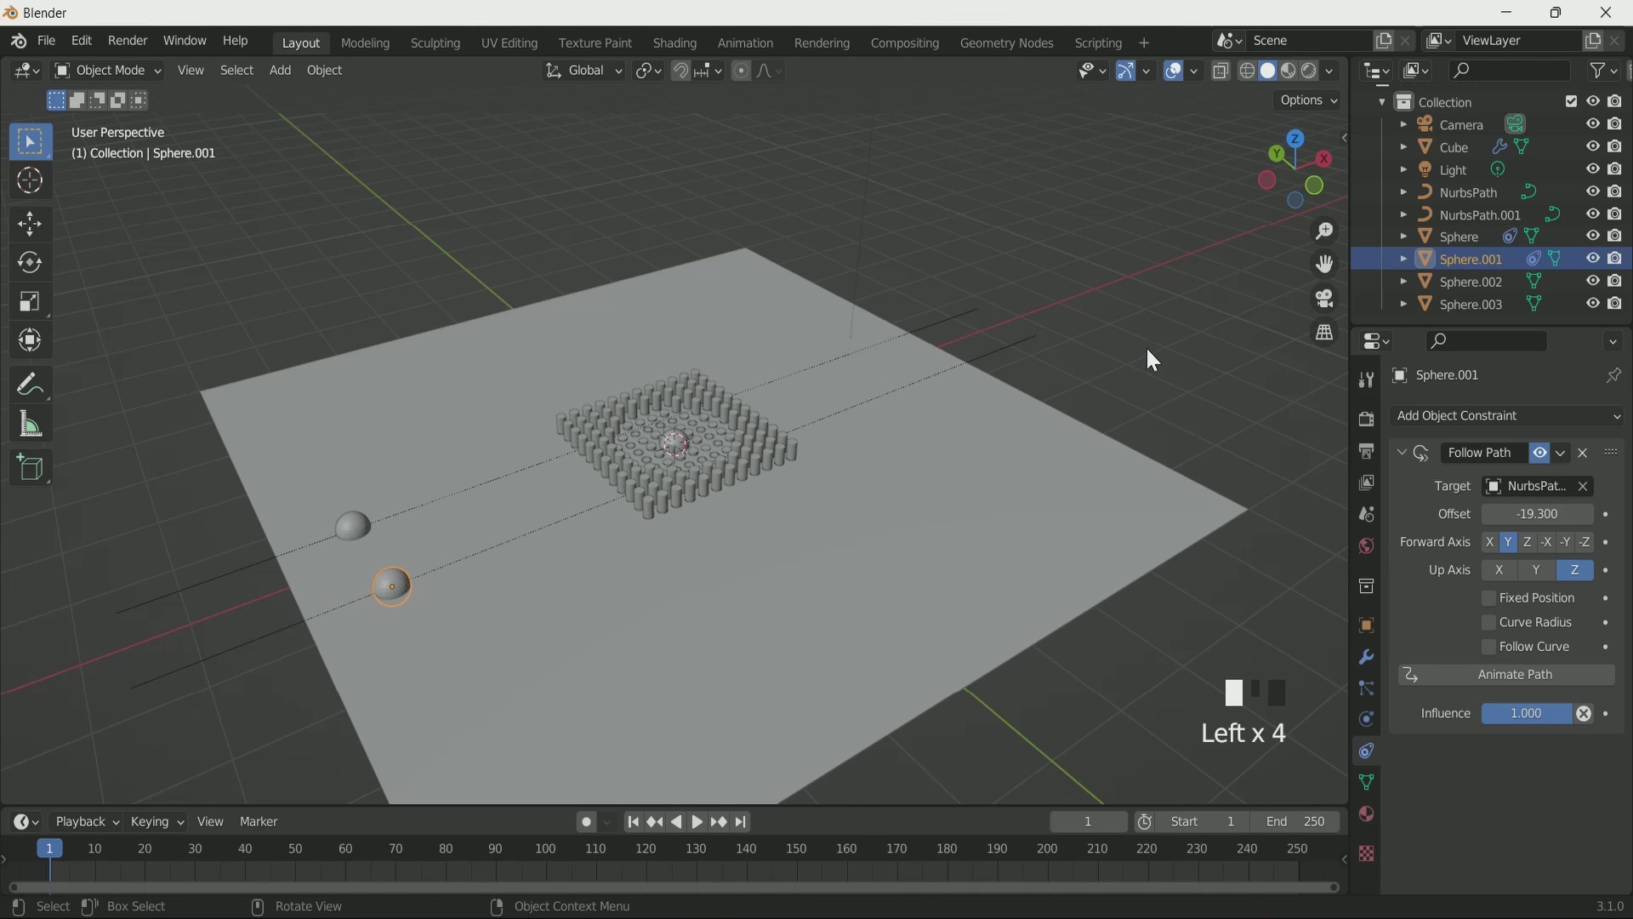
- Raise NurbsPath.001 to a Z location of 0.08 m
{"action": "scroll", "coordinate": [646, 568], "scroll_direction": "up", "scroll_amount": 2}
{"action": "middle_click_drag", "start_coordinate": [796, 534], "coordinate": [908, 468]}
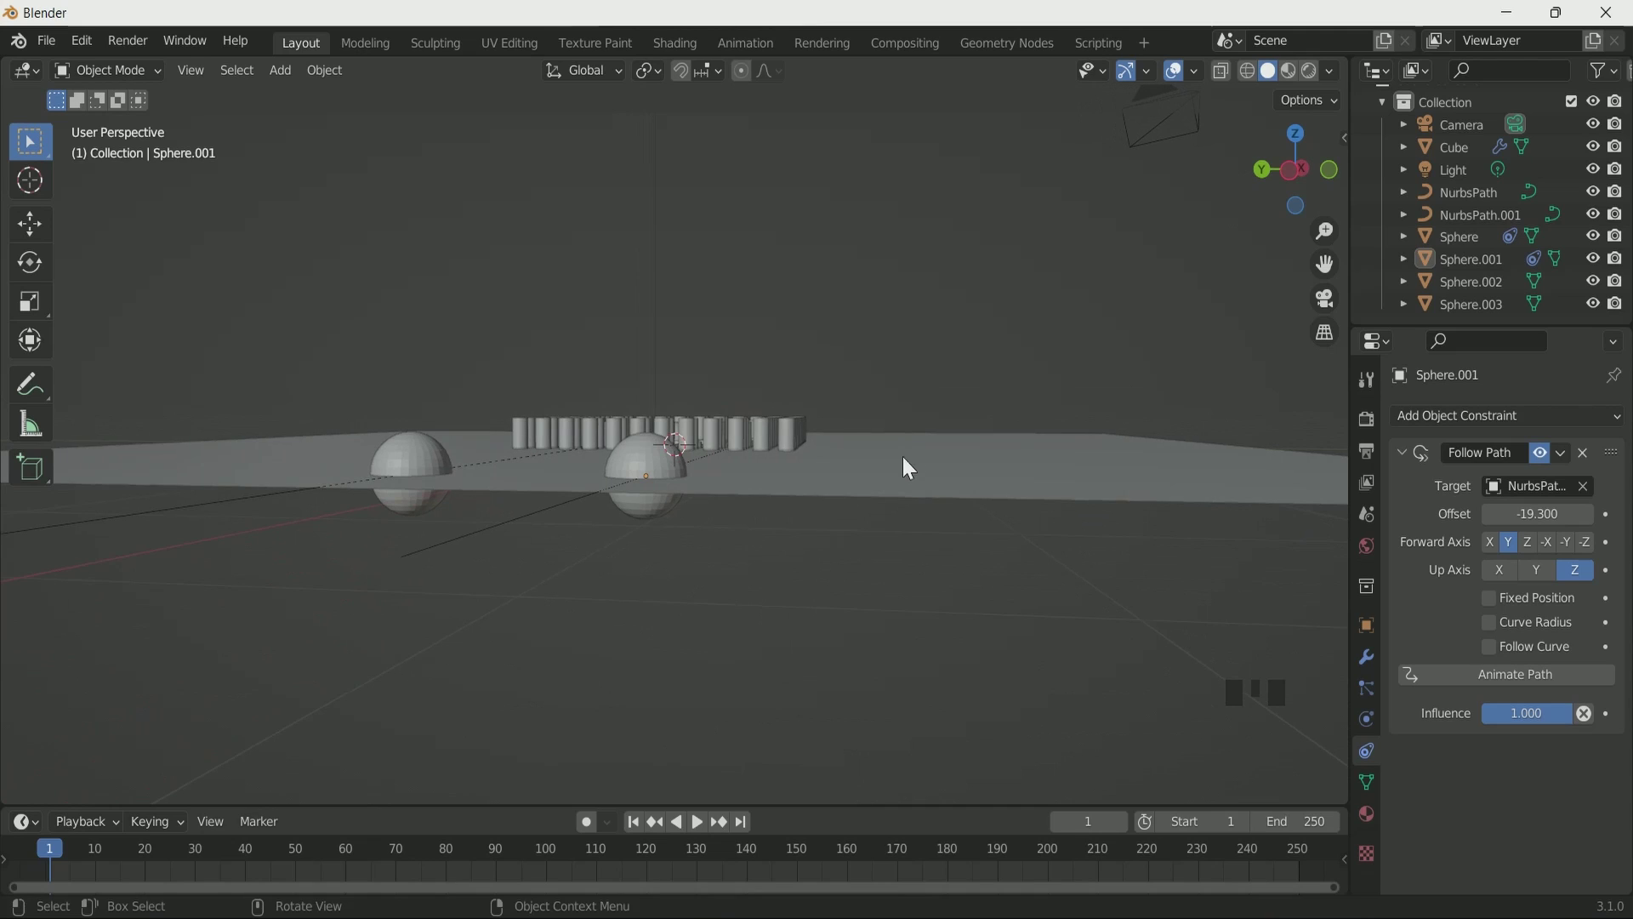
{"action": "left_click", "coordinate": [473, 536]}
{"action": "left_click", "coordinate": [1367, 625]}
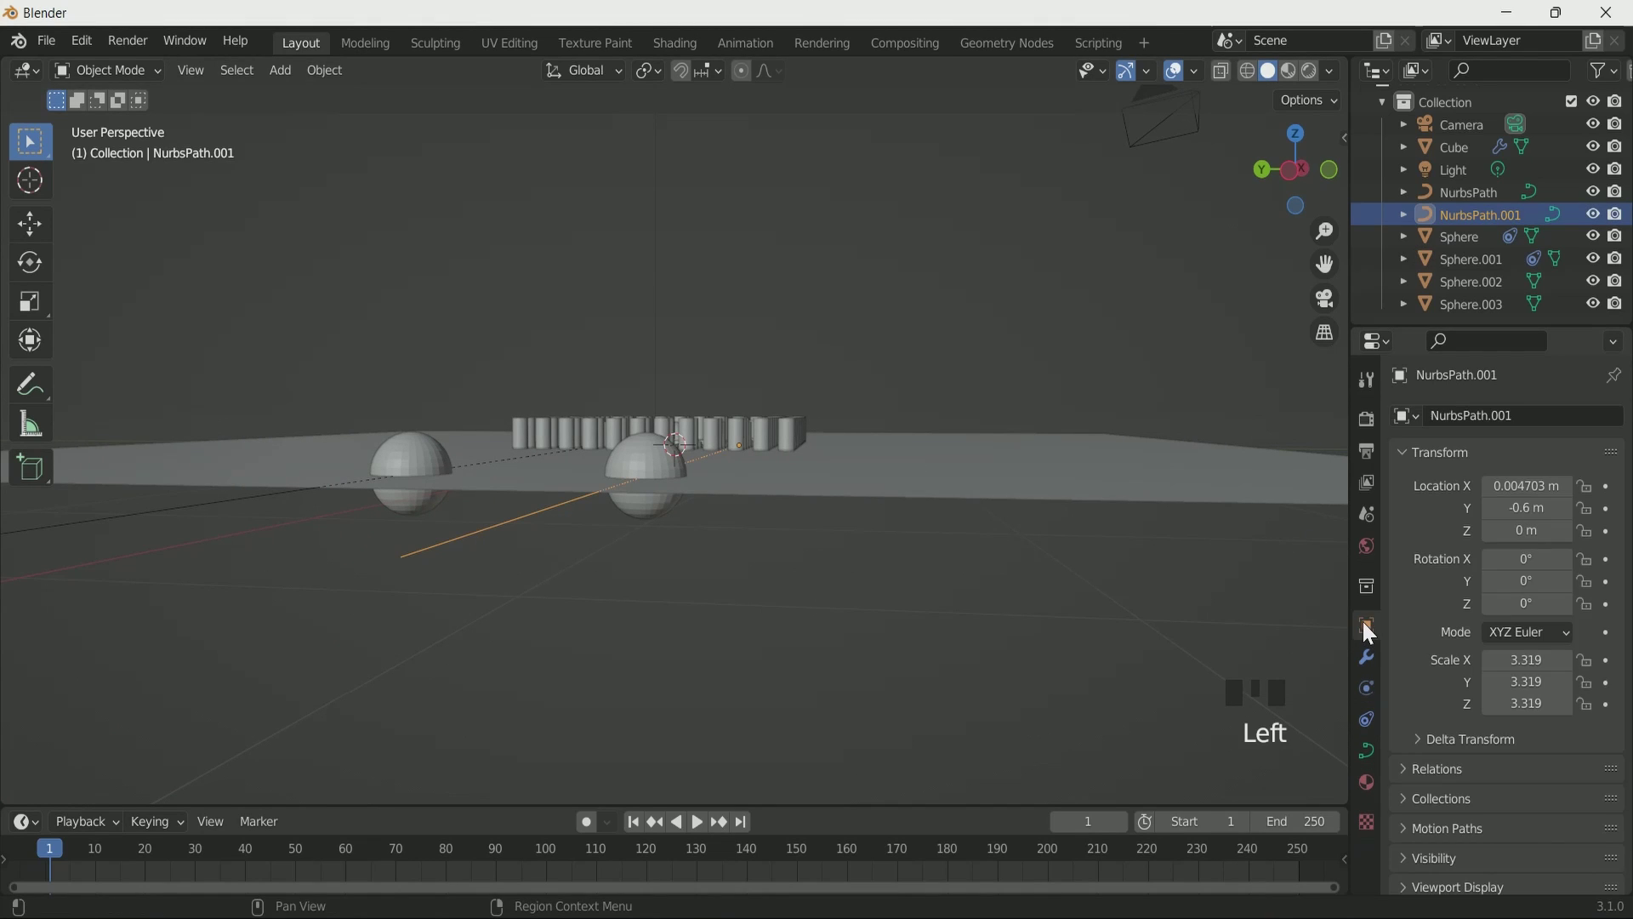
{"action": "left_click", "coordinate": [1566, 531]}
{"action": "double_click", "coordinate": [1566, 531]}
{"action": "double_click", "coordinate": [1566, 531]}
{"action": "double_click", "coordinate": [1566, 531]}
{"action": "left_click", "coordinate": [1566, 531]}
{"action": "double_click", "coordinate": [1566, 531]}
{"action": "double_click", "coordinate": [1566, 531]}
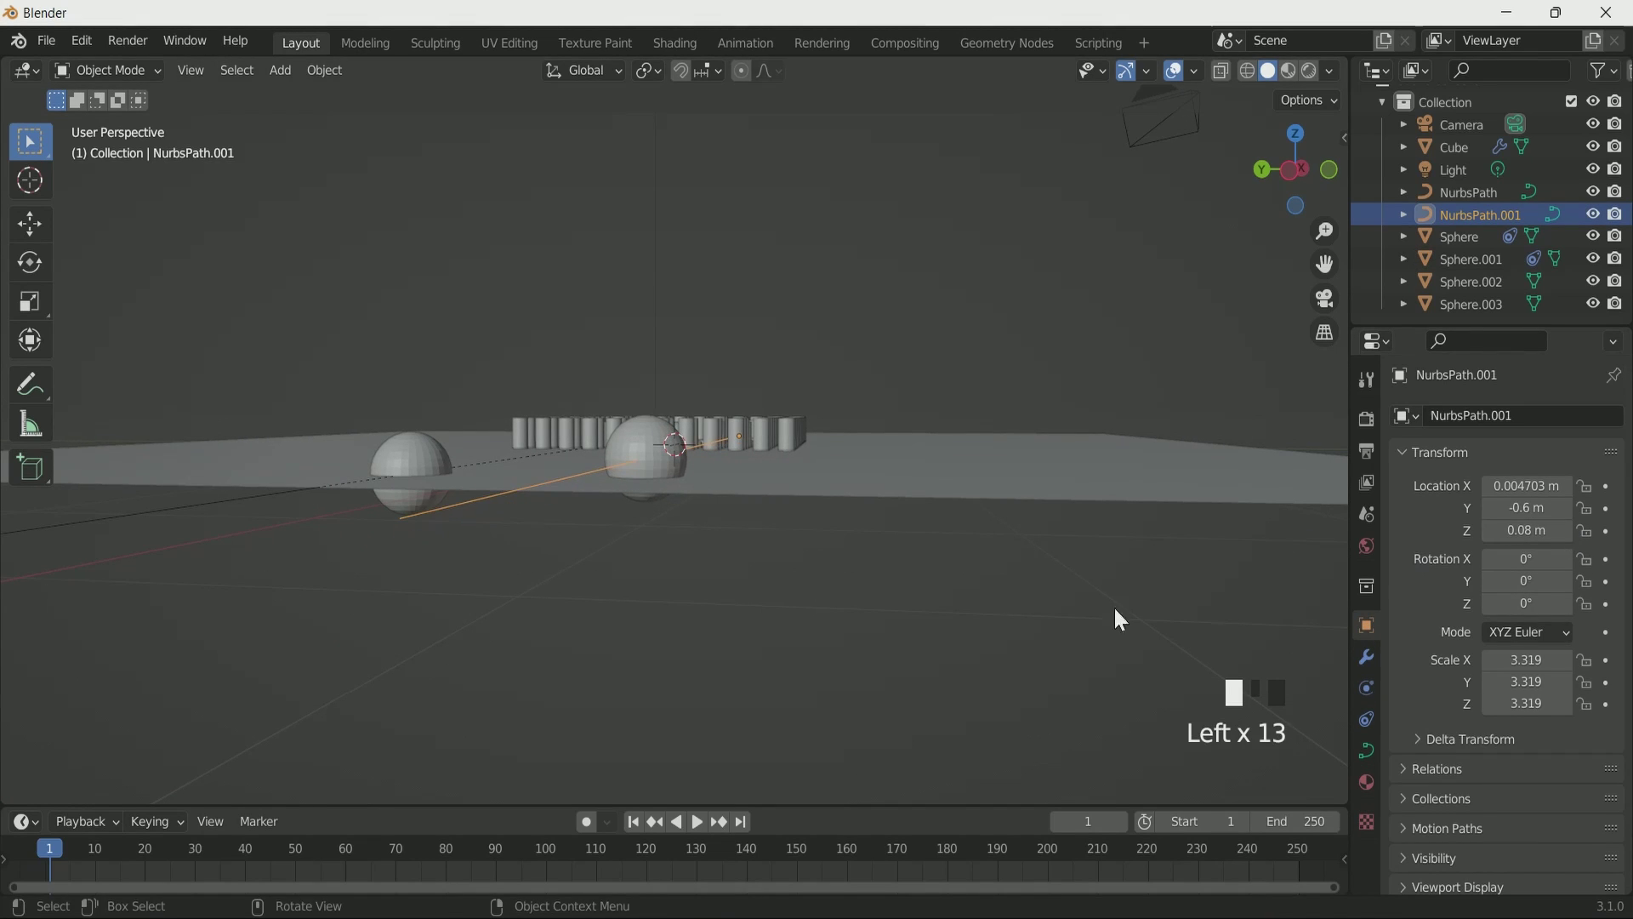
- Raise NurbsPath.001 to a Z location of 0.2 m
{"action": "key", "text": "KP_1"}
{"action": "scroll", "coordinate": [978, 623], "scroll_direction": "down", "scroll_amount": 1}
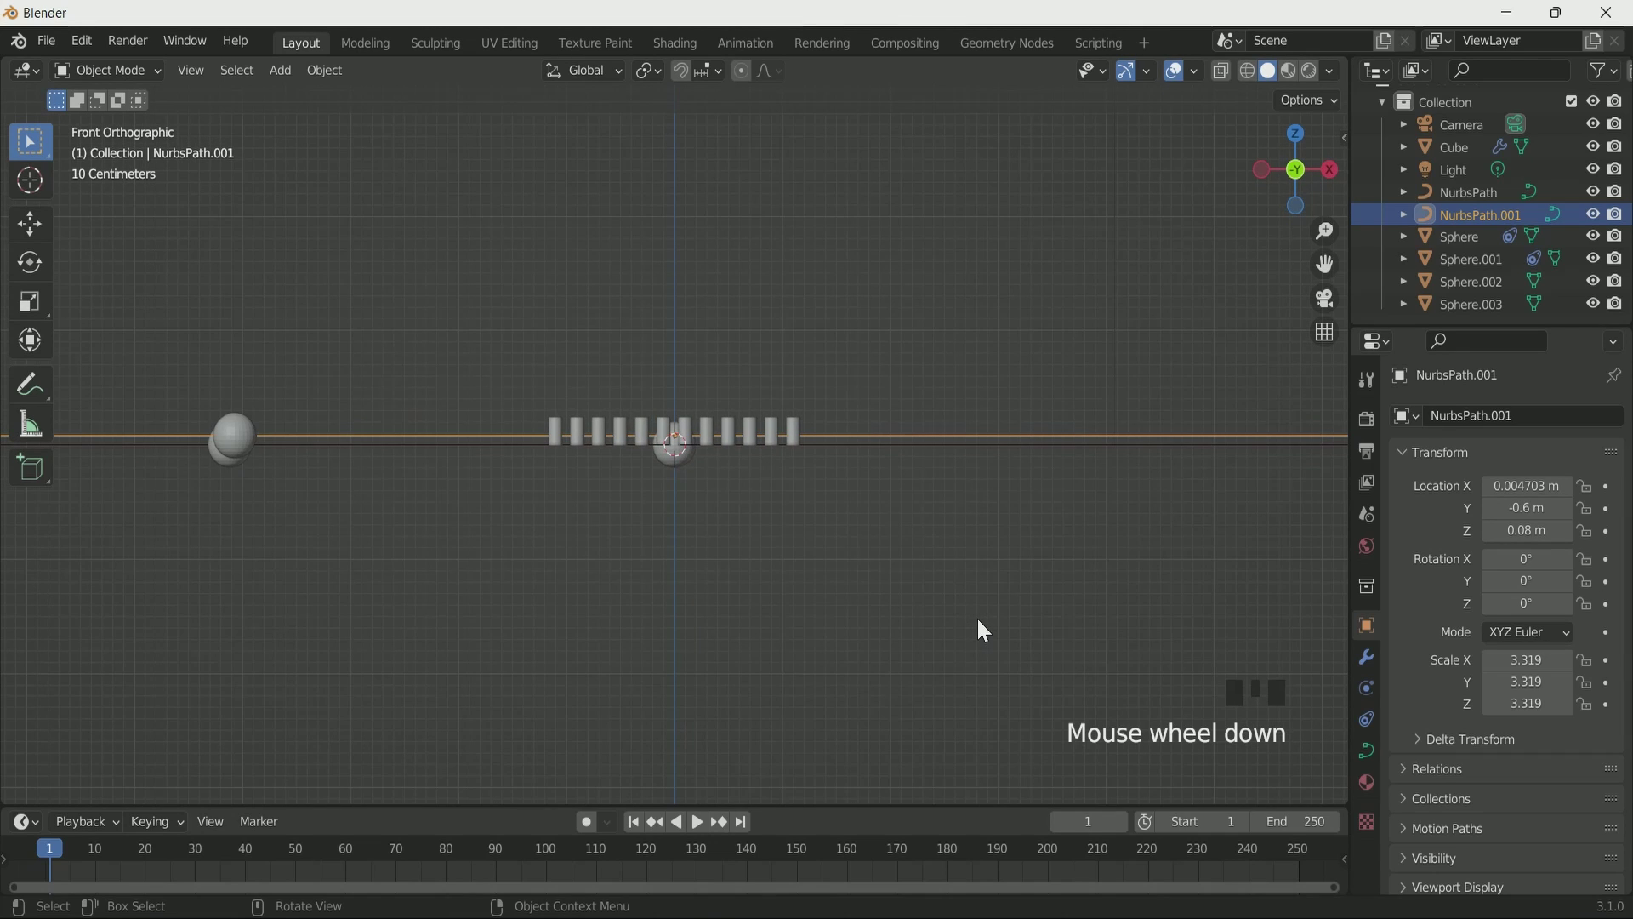
{"action": "double_click", "coordinate": [1566, 531]}
{"action": "double_click", "coordinate": [1566, 530]}
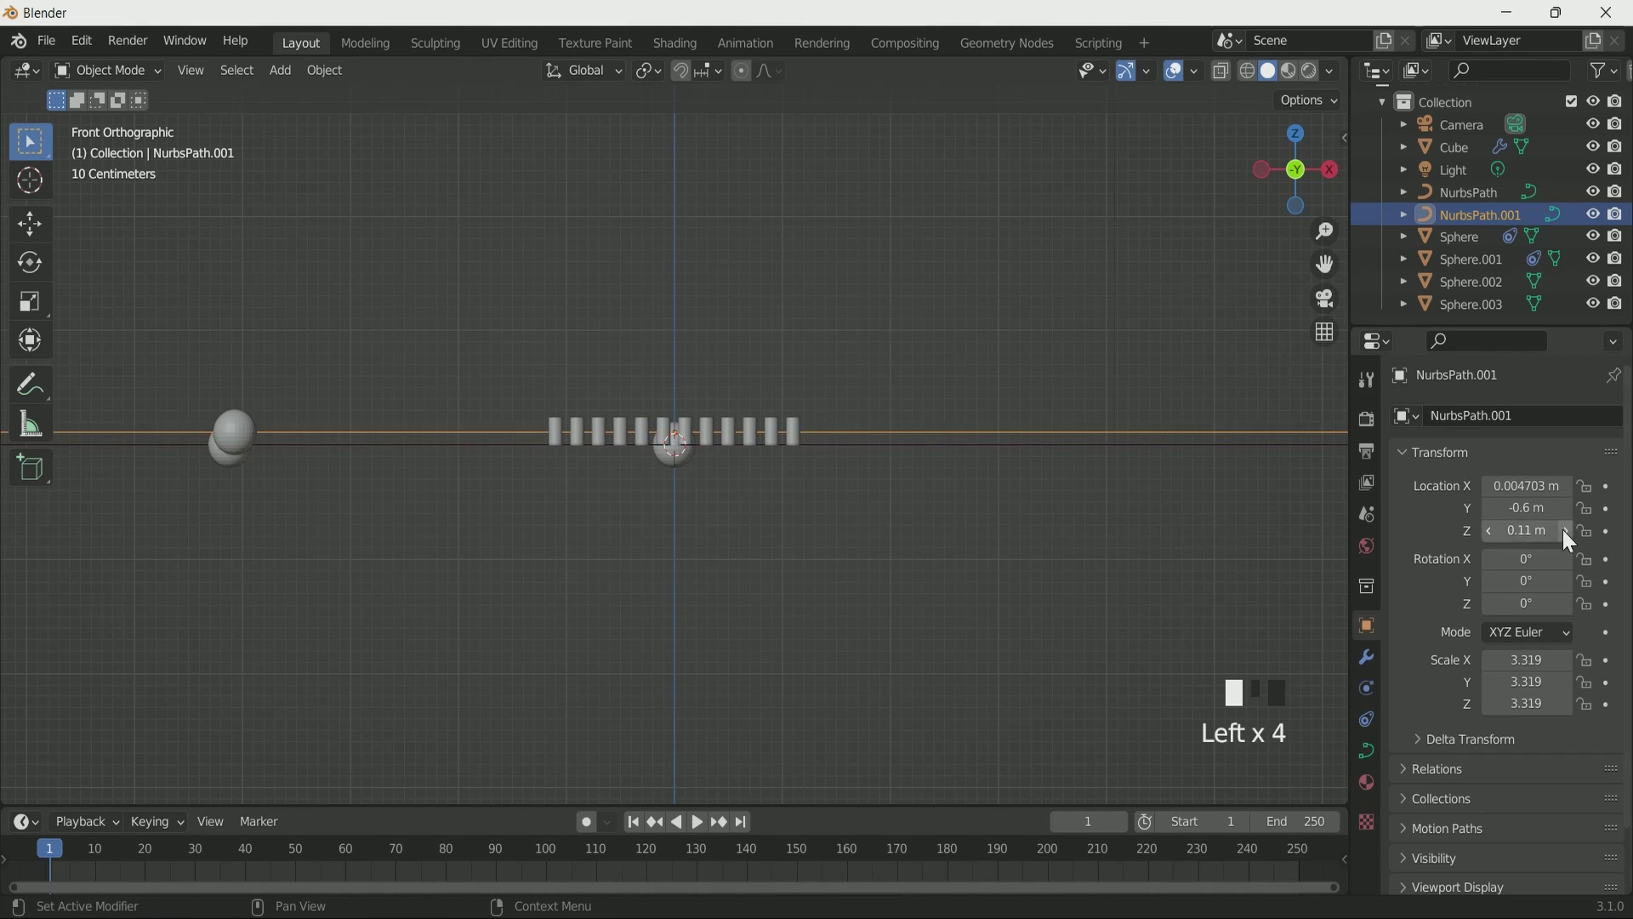
{"action": "double_click", "coordinate": [1566, 531]}
{"action": "double_click", "coordinate": [1566, 531]}
{"action": "left_click", "coordinate": [1566, 531]}
{"action": "double_click", "coordinate": [1566, 531]}
{"action": "double_click", "coordinate": [1566, 531]}
{"action": "double_click", "coordinate": [1566, 531]}
{"action": "left_click", "coordinate": [1566, 531]}
{"action": "left_click", "coordinate": [1566, 531]}
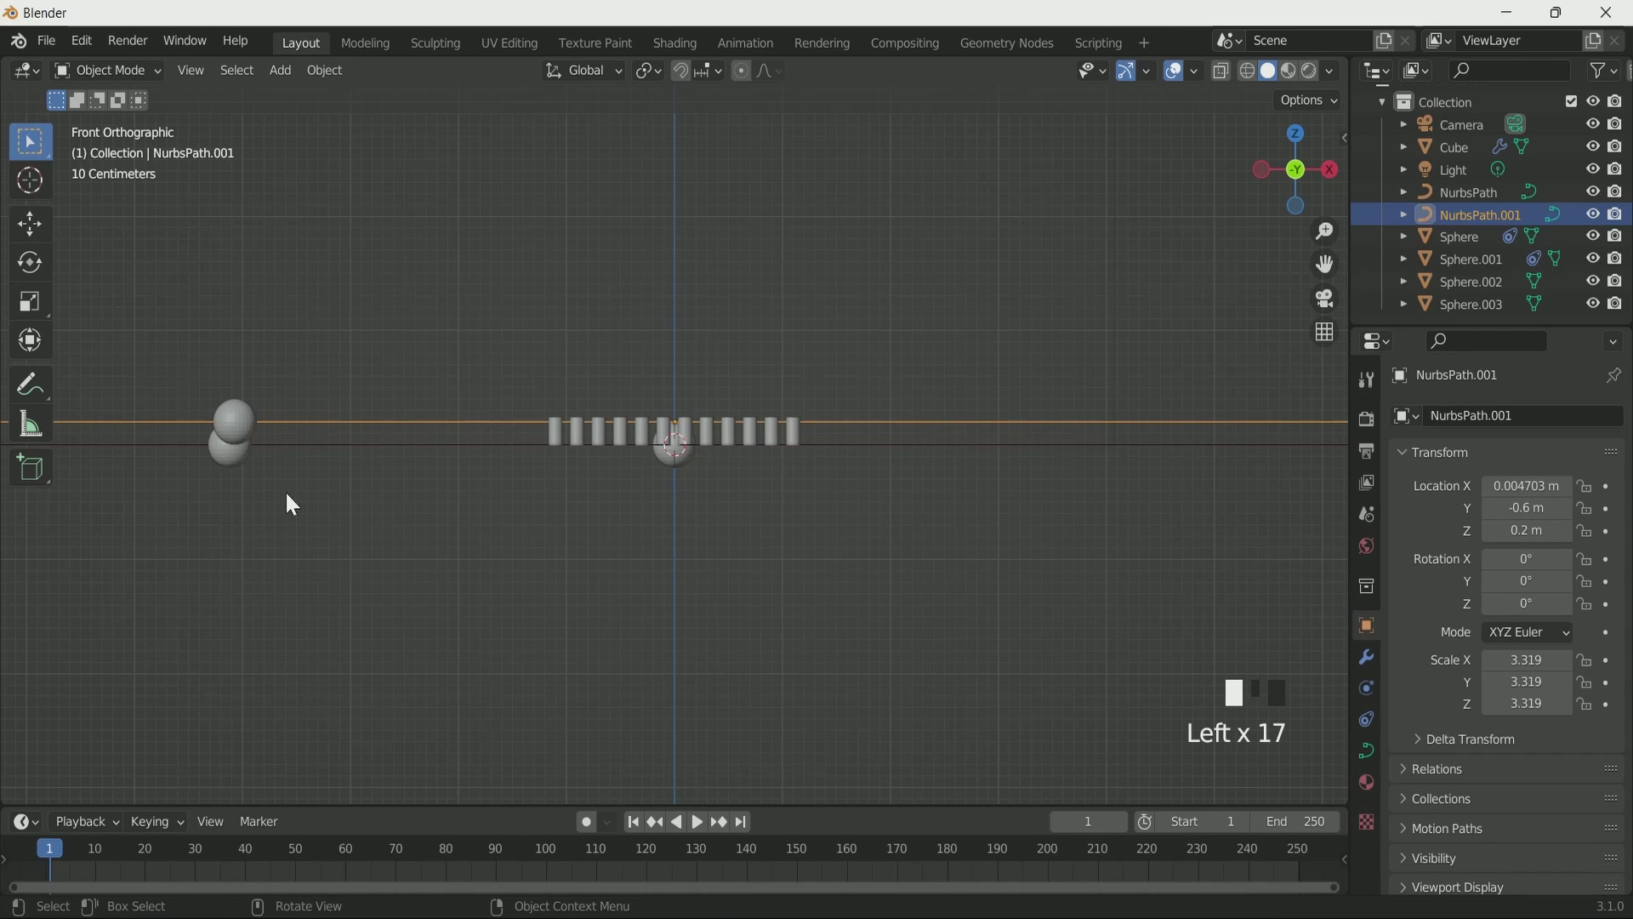
- Set the Z location of NurbsPath to 0.2 m to match the other path
{"action": "left_click", "coordinate": [1473, 194]}
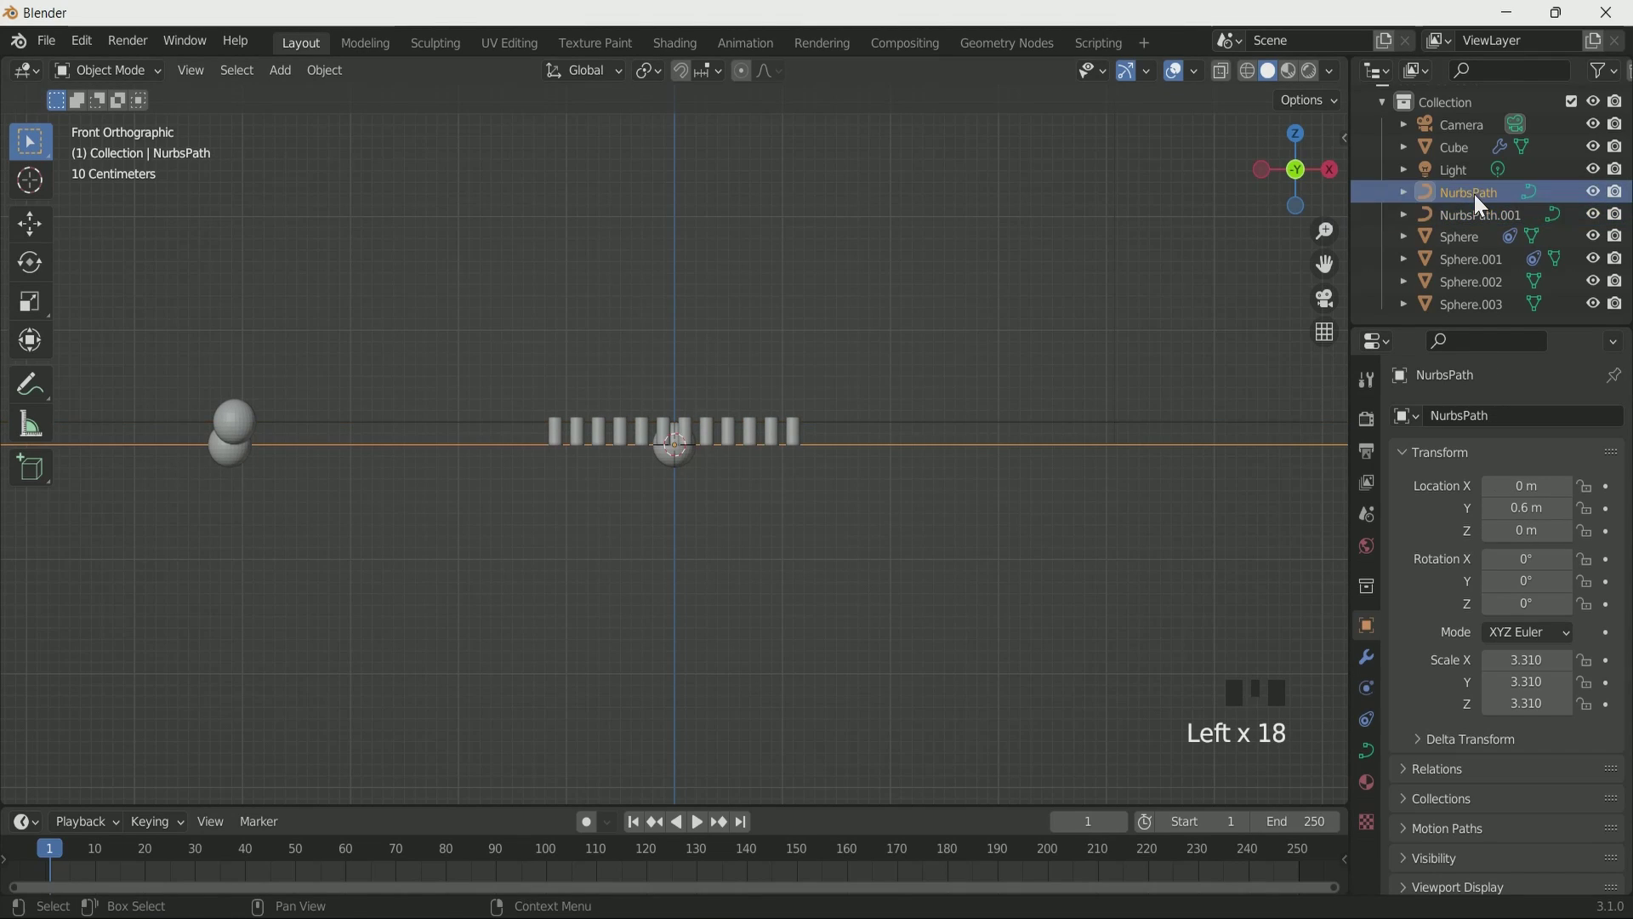
{"action": "left_click", "coordinate": [1464, 212]}
{"action": "left_click", "coordinate": [1470, 194]}
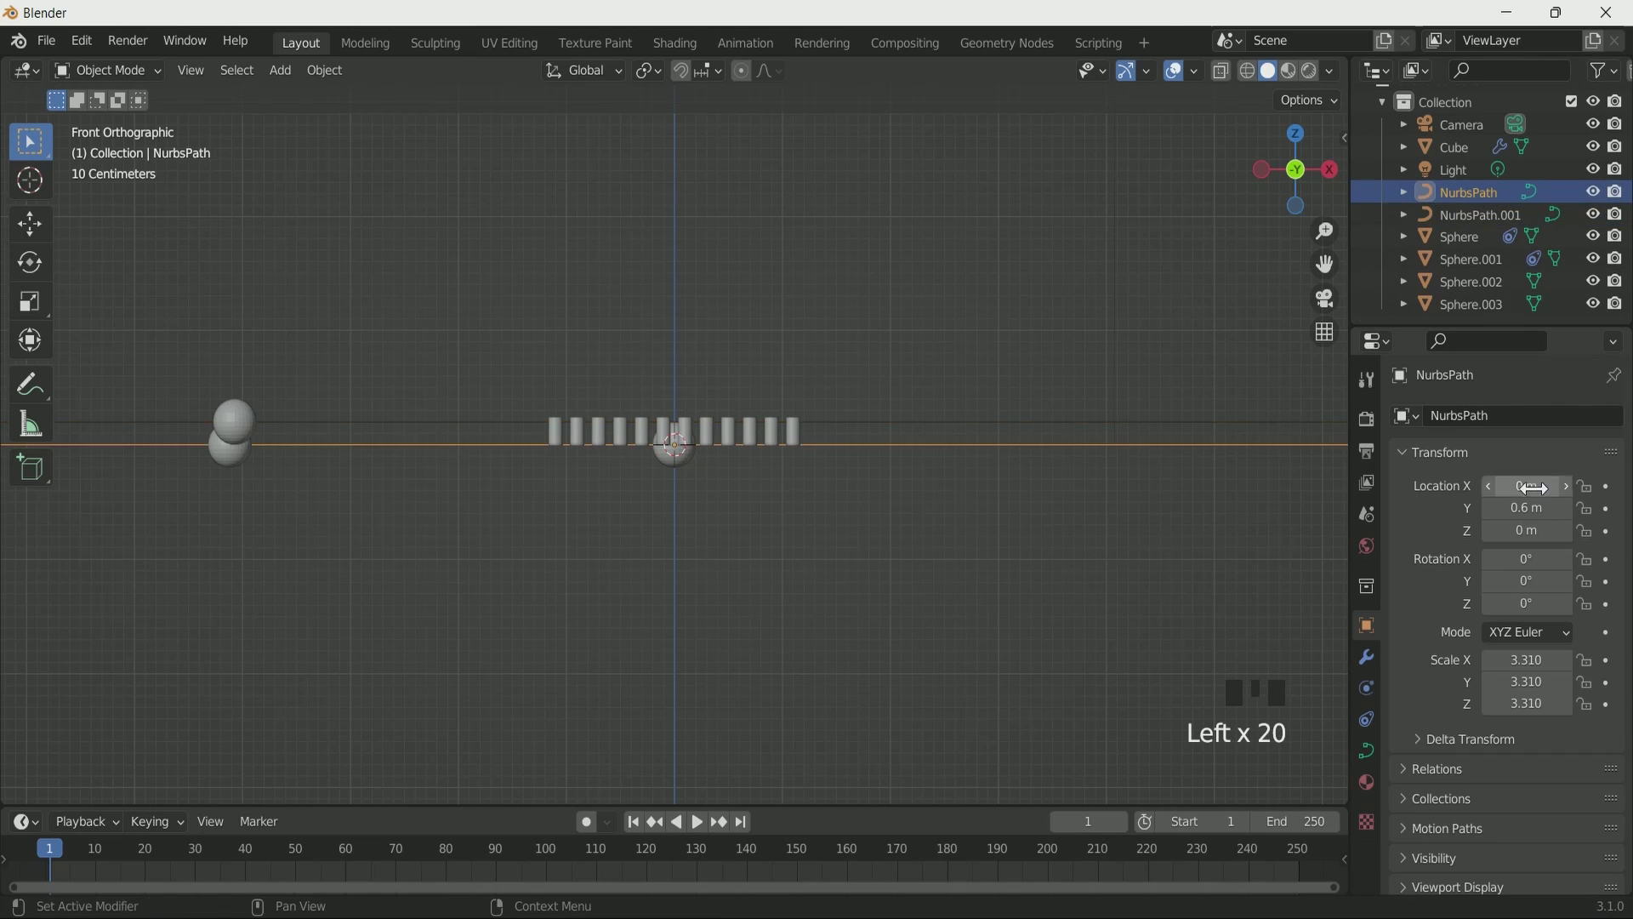
{"action": "double_click", "coordinate": [1535, 532]}
{"action": "type", "text": "0.2"}
{"action": "key", "text": "Return"}
{"action": "middle_click_drag", "start_coordinate": [587, 544], "coordinate": [631, 575]}
{"action": "scroll", "coordinate": [808, 600], "scroll_direction": "down", "scroll_amount": 3}
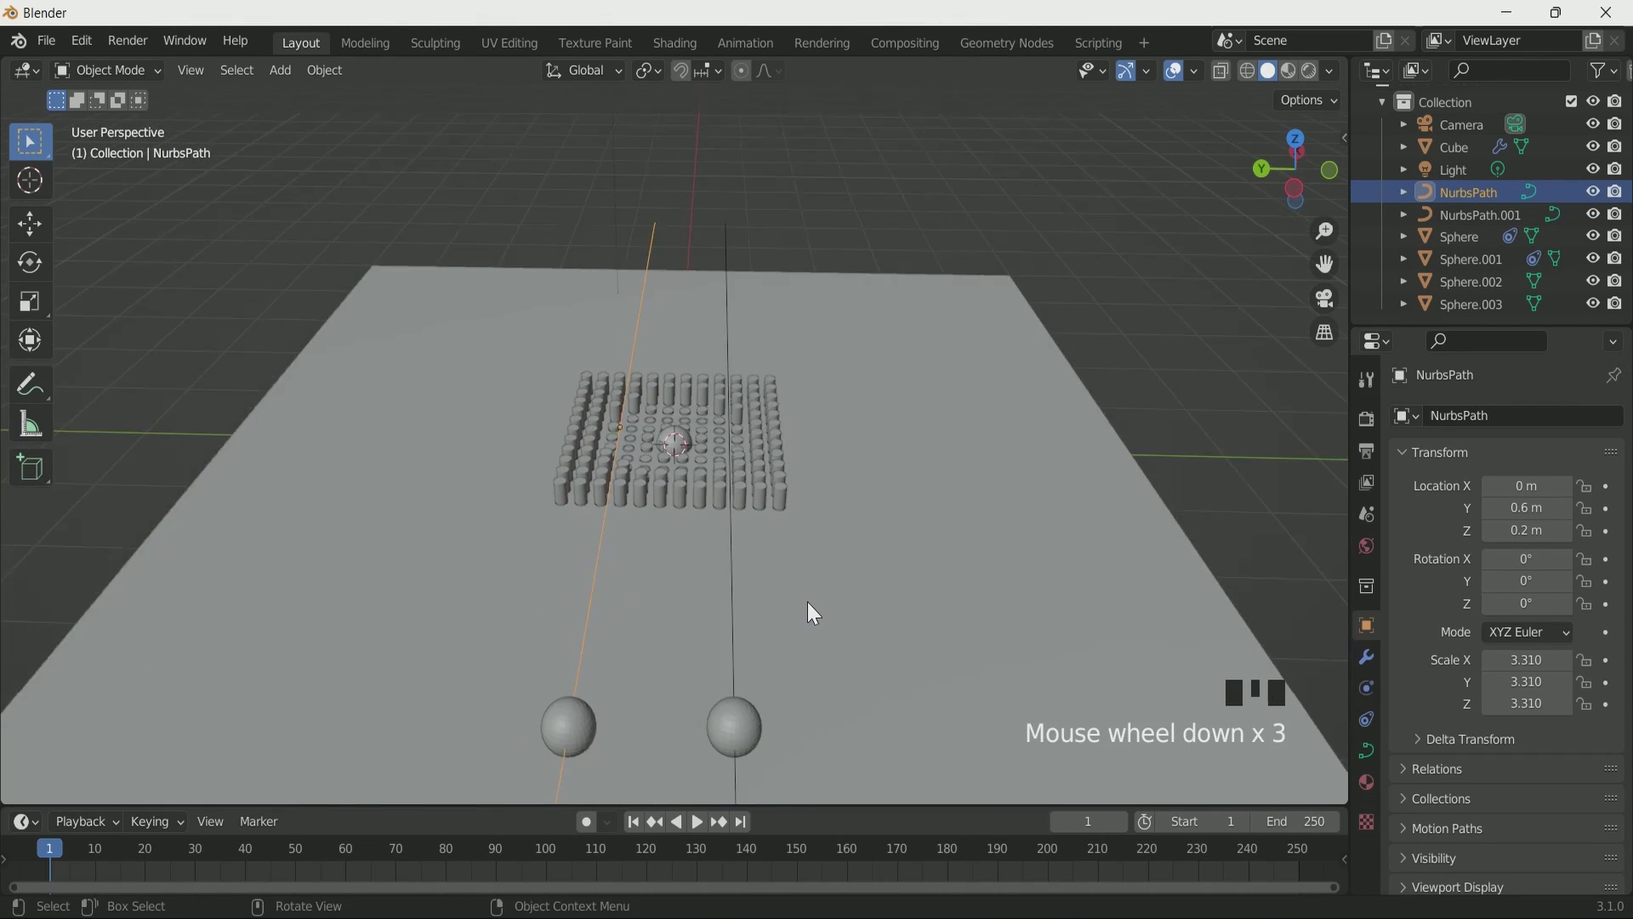
- Duplicate NurbsPath in place and set the copy's Z rotation to 90°
{"action": "middle_click_drag", "start_coordinate": [808, 600], "coordinate": [822, 667]}
{"action": "key", "text": "KP_7"}
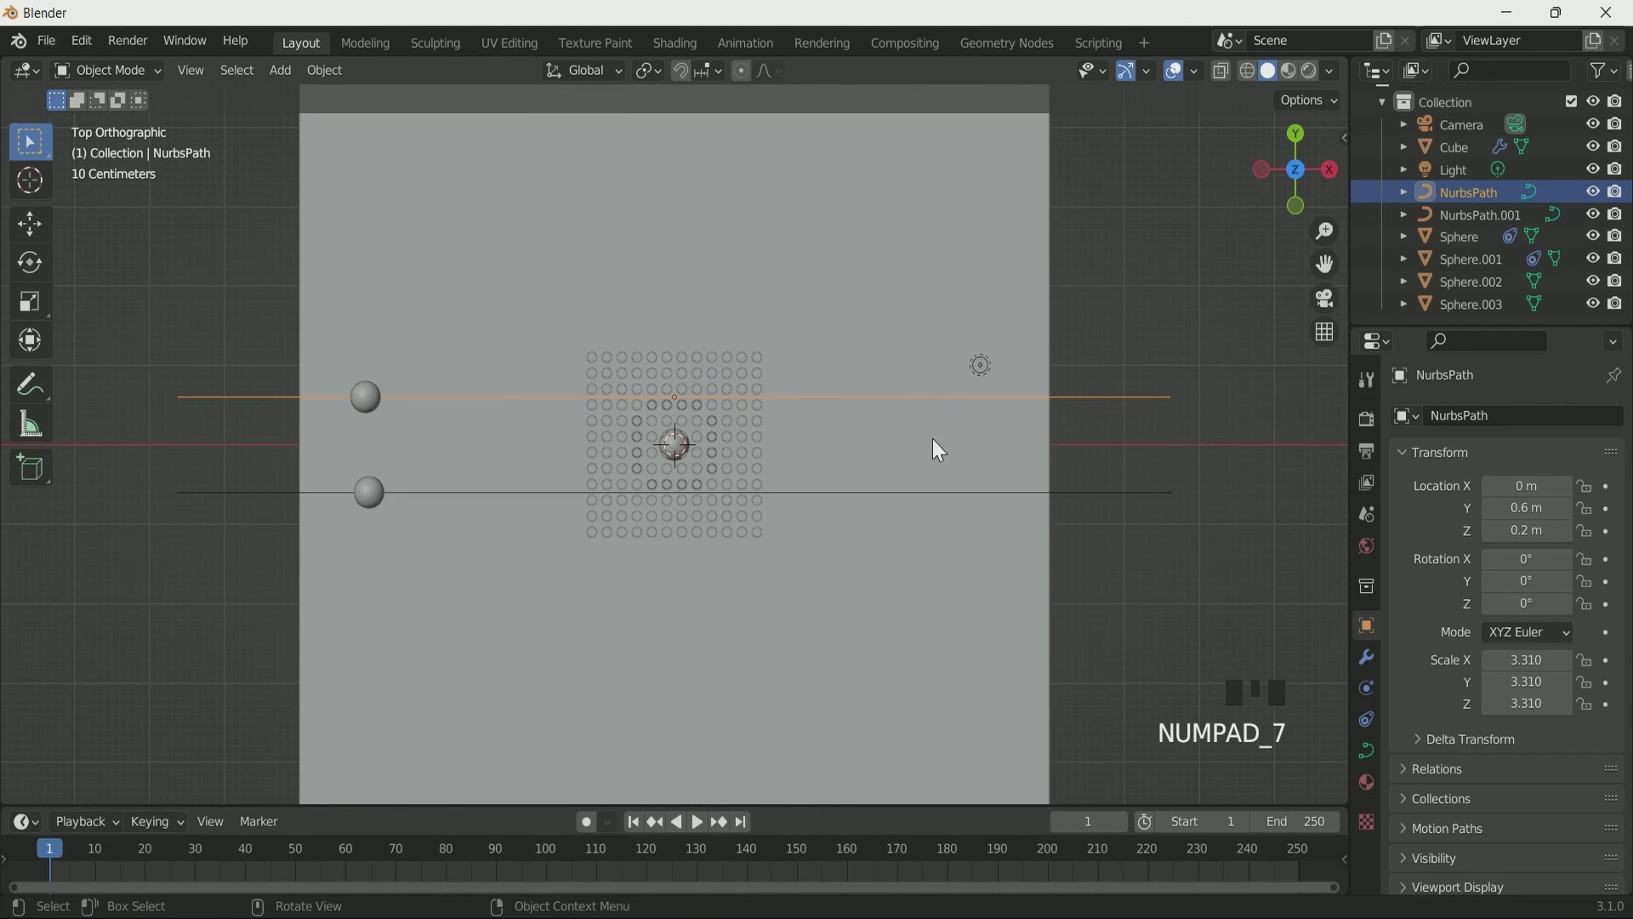
{"action": "scroll", "coordinate": [914, 397], "scroll_direction": "down", "scroll_amount": 1}
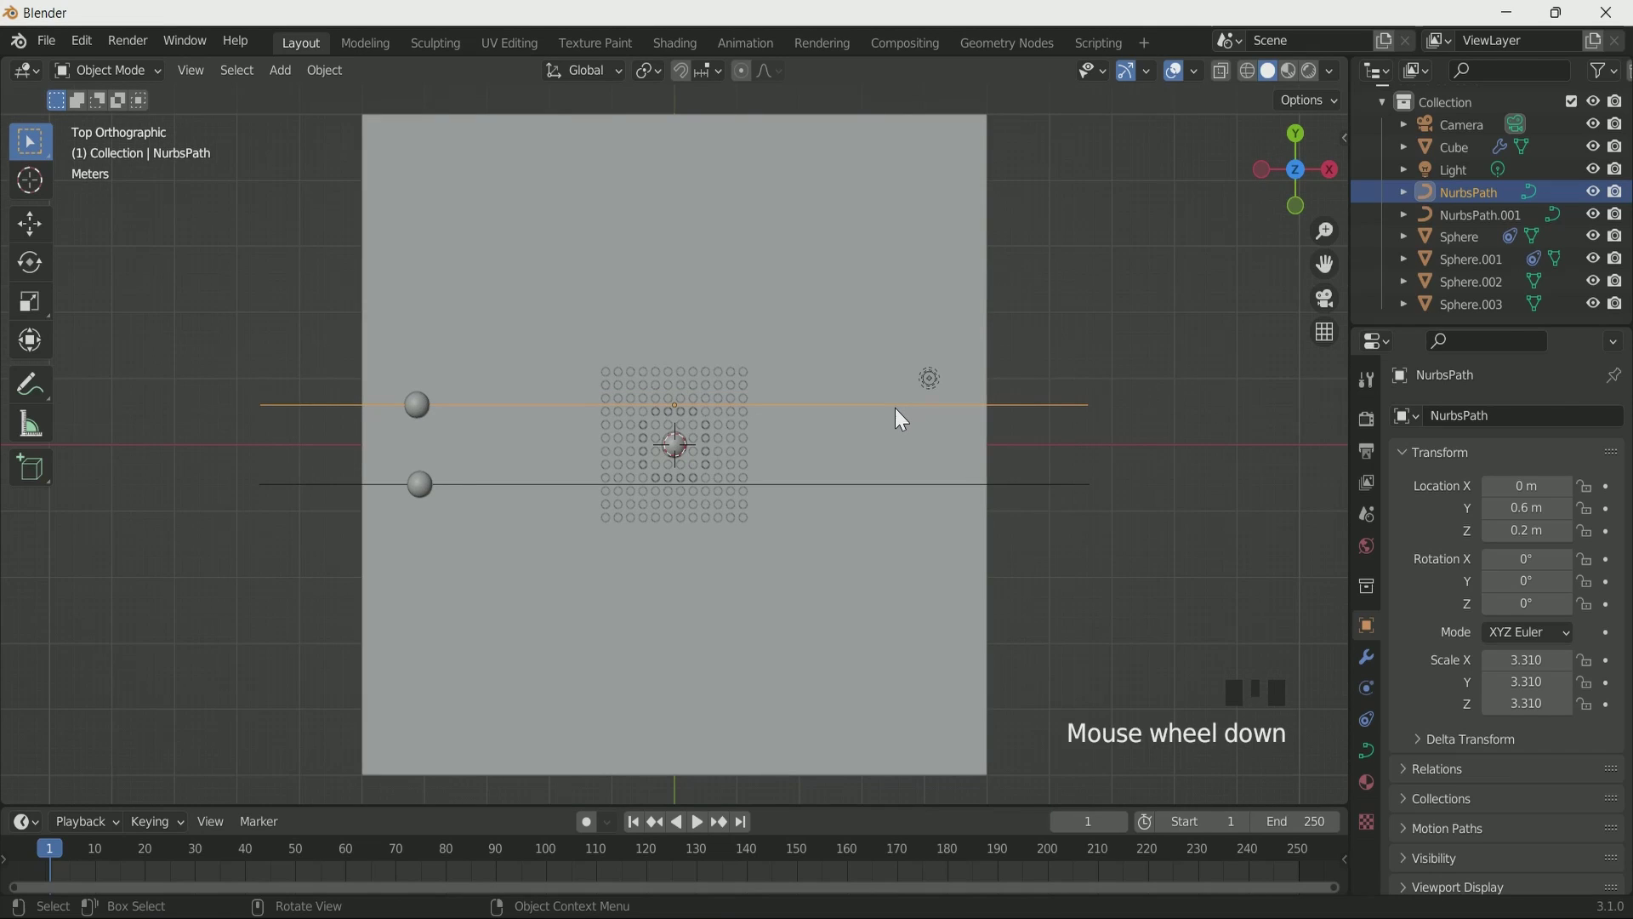
{"action": "left_click", "coordinate": [893, 403]}
{"action": "left_click", "coordinate": [891, 402]}
{"action": "left_click", "coordinate": [891, 402]}
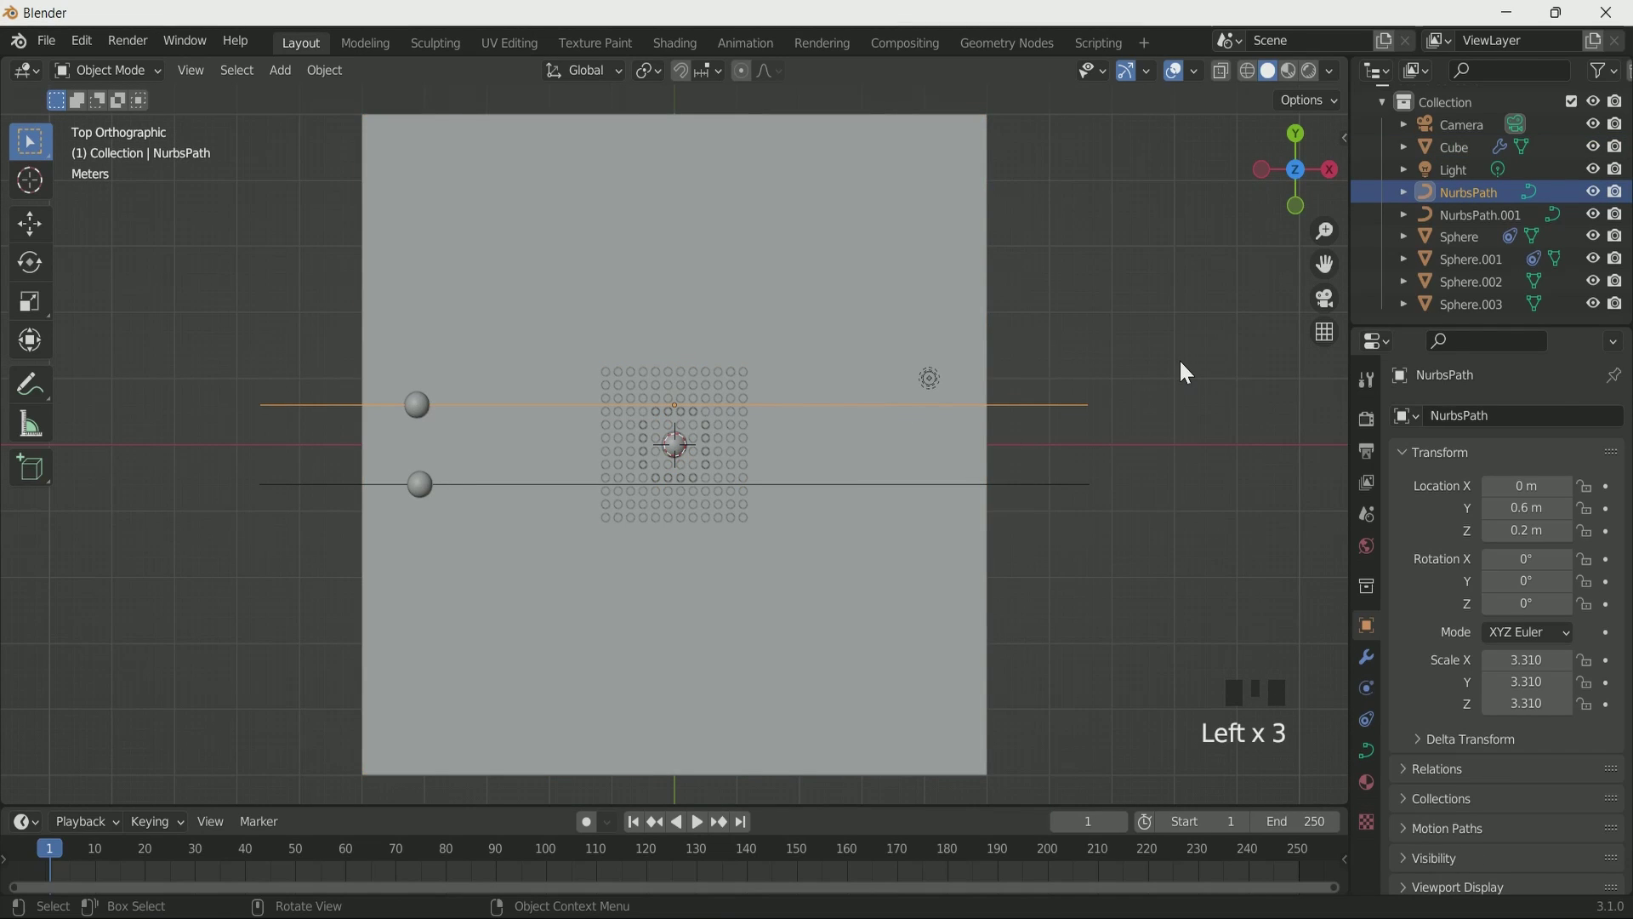
{"action": "key", "text": "shift+d"}
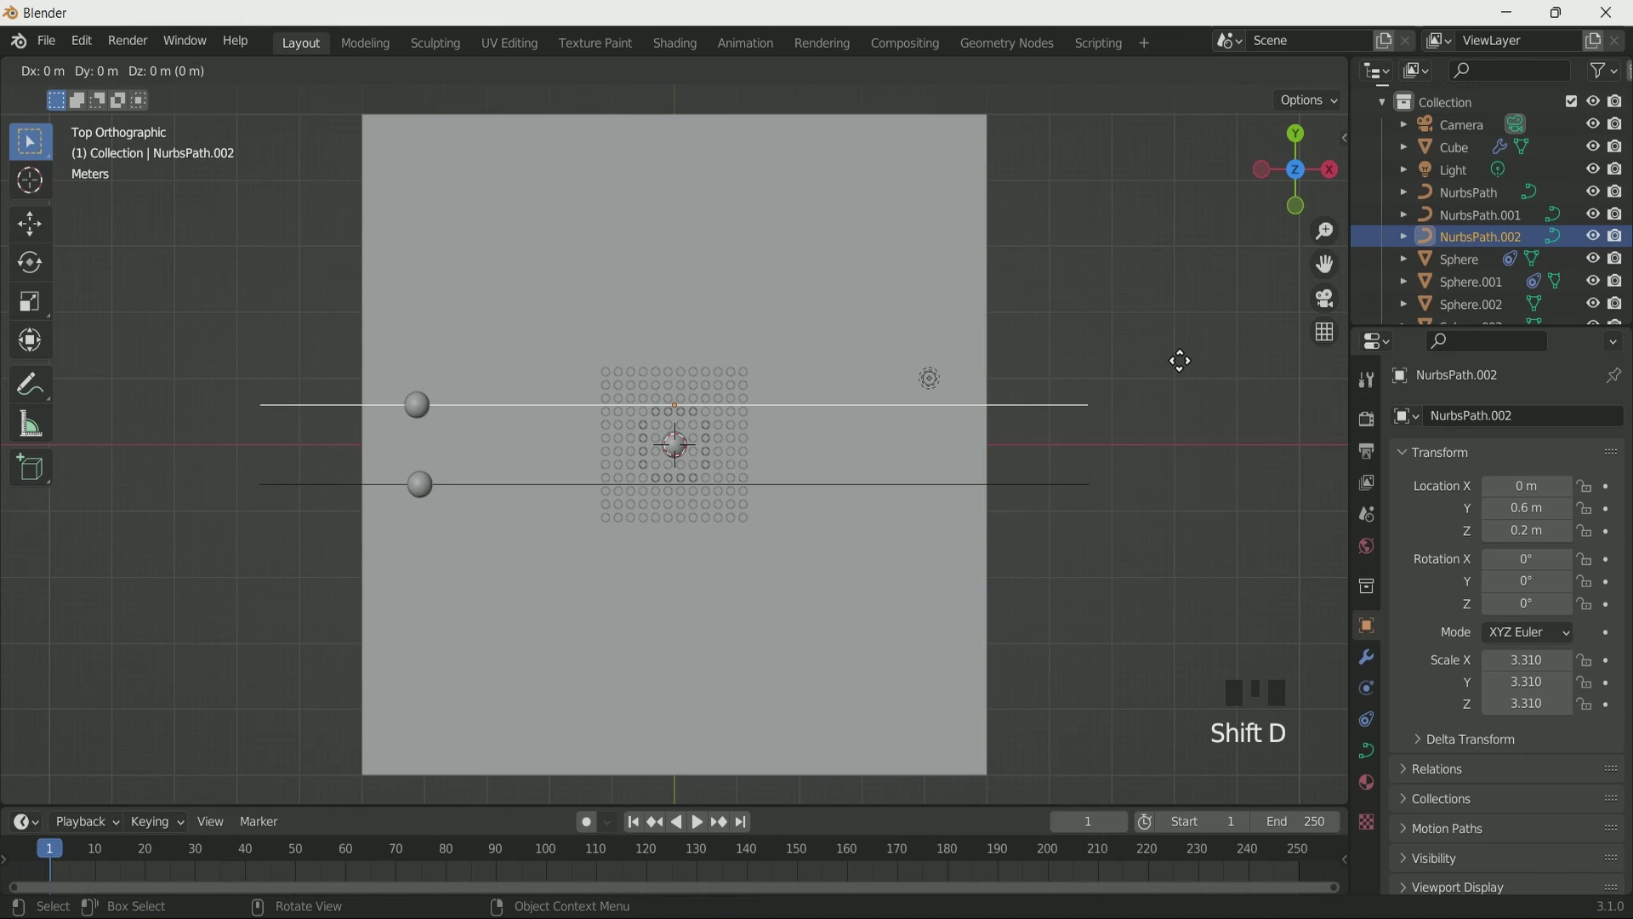
{"action": "right_click", "coordinate": [1180, 361]}
{"action": "key", "text": "ctrl+z"}
{"action": "left_click_drag", "start_coordinate": [1527, 604], "coordinate": [1480, 604]}
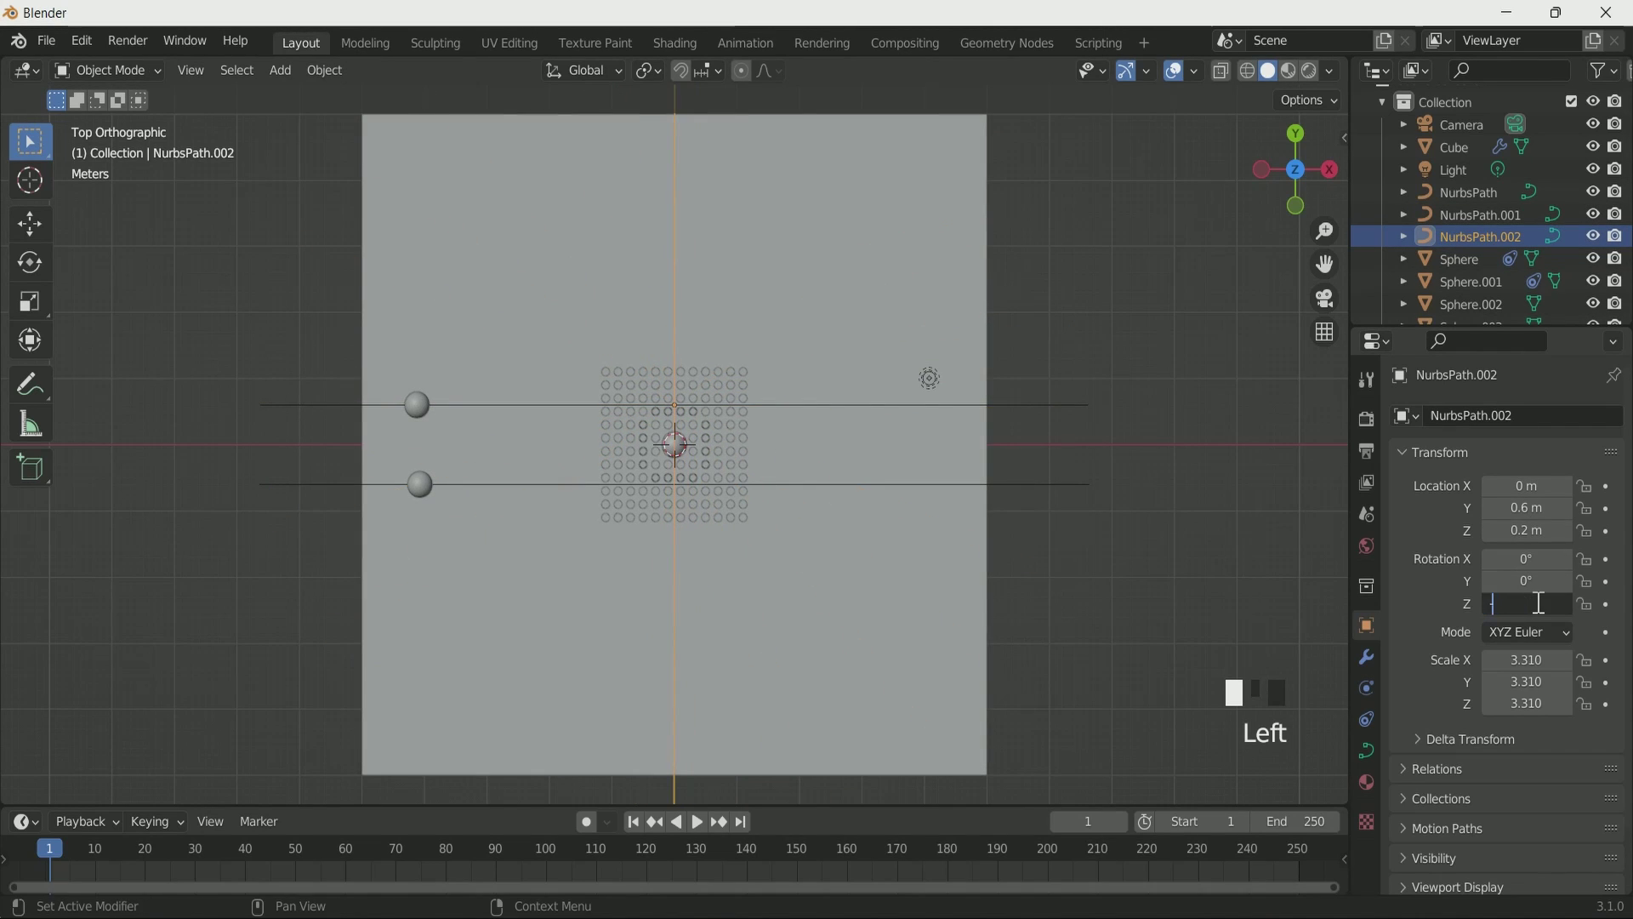
{"action": "type", "text": "90"}
{"action": "key", "text": "Return"}
- Position NurbsPath.002 at Y 0 m and X 0.6 m
{"action": "double_click", "coordinate": [1533, 509]}
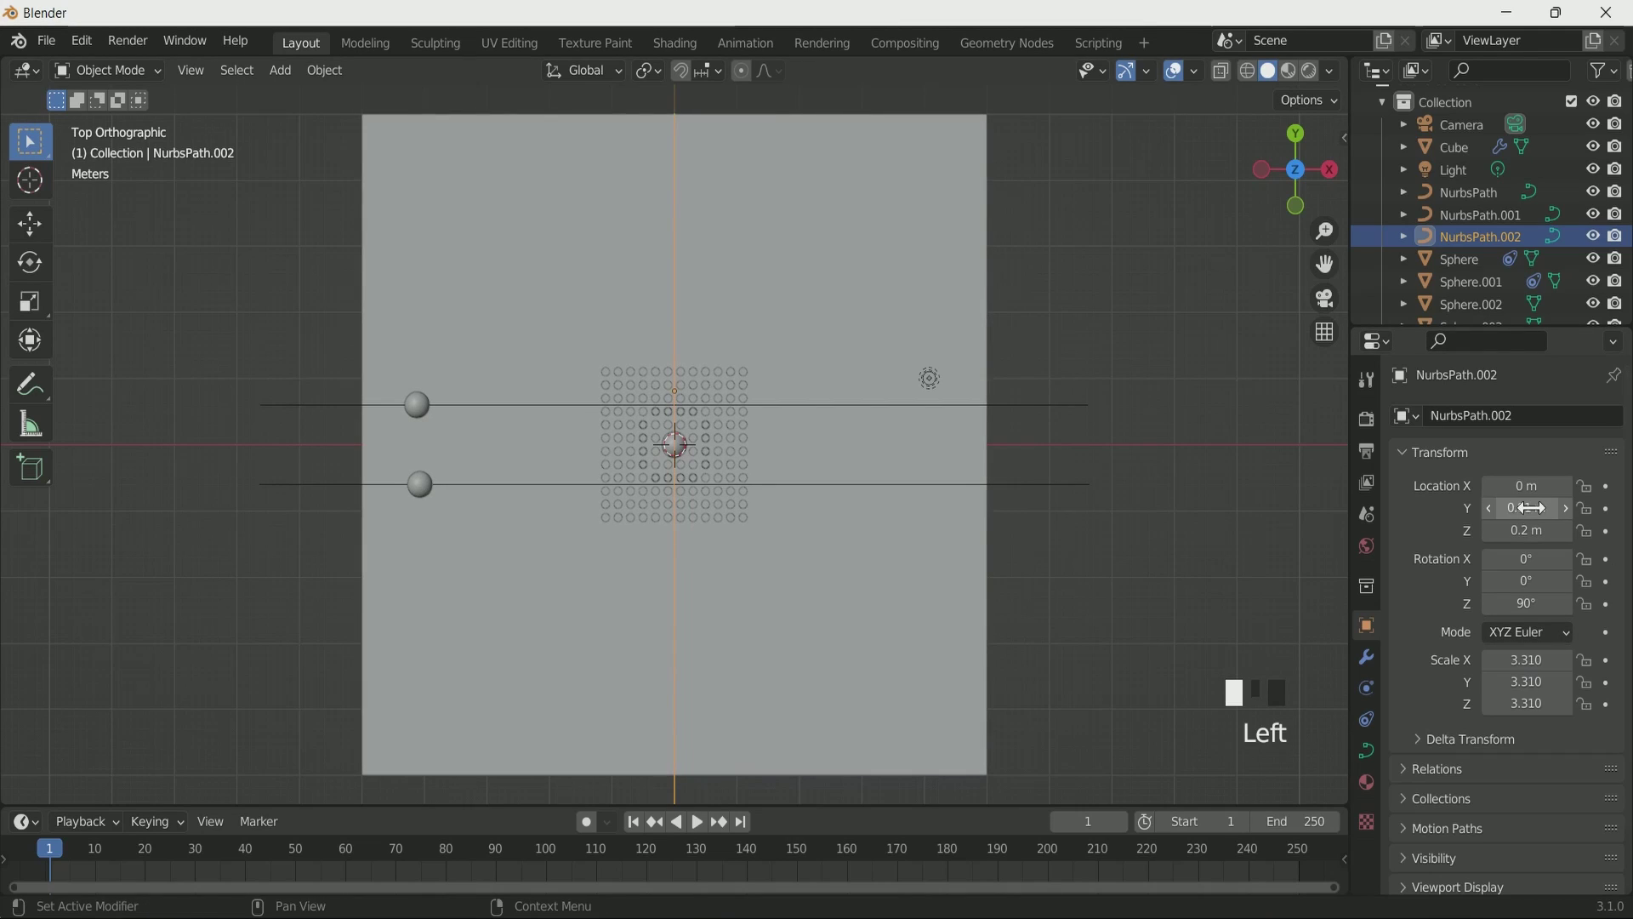
{"action": "type", "text": "0"}
{"action": "key", "text": "Return"}
{"action": "type", "text": "6"}
{"action": "key", "text": "Return"}
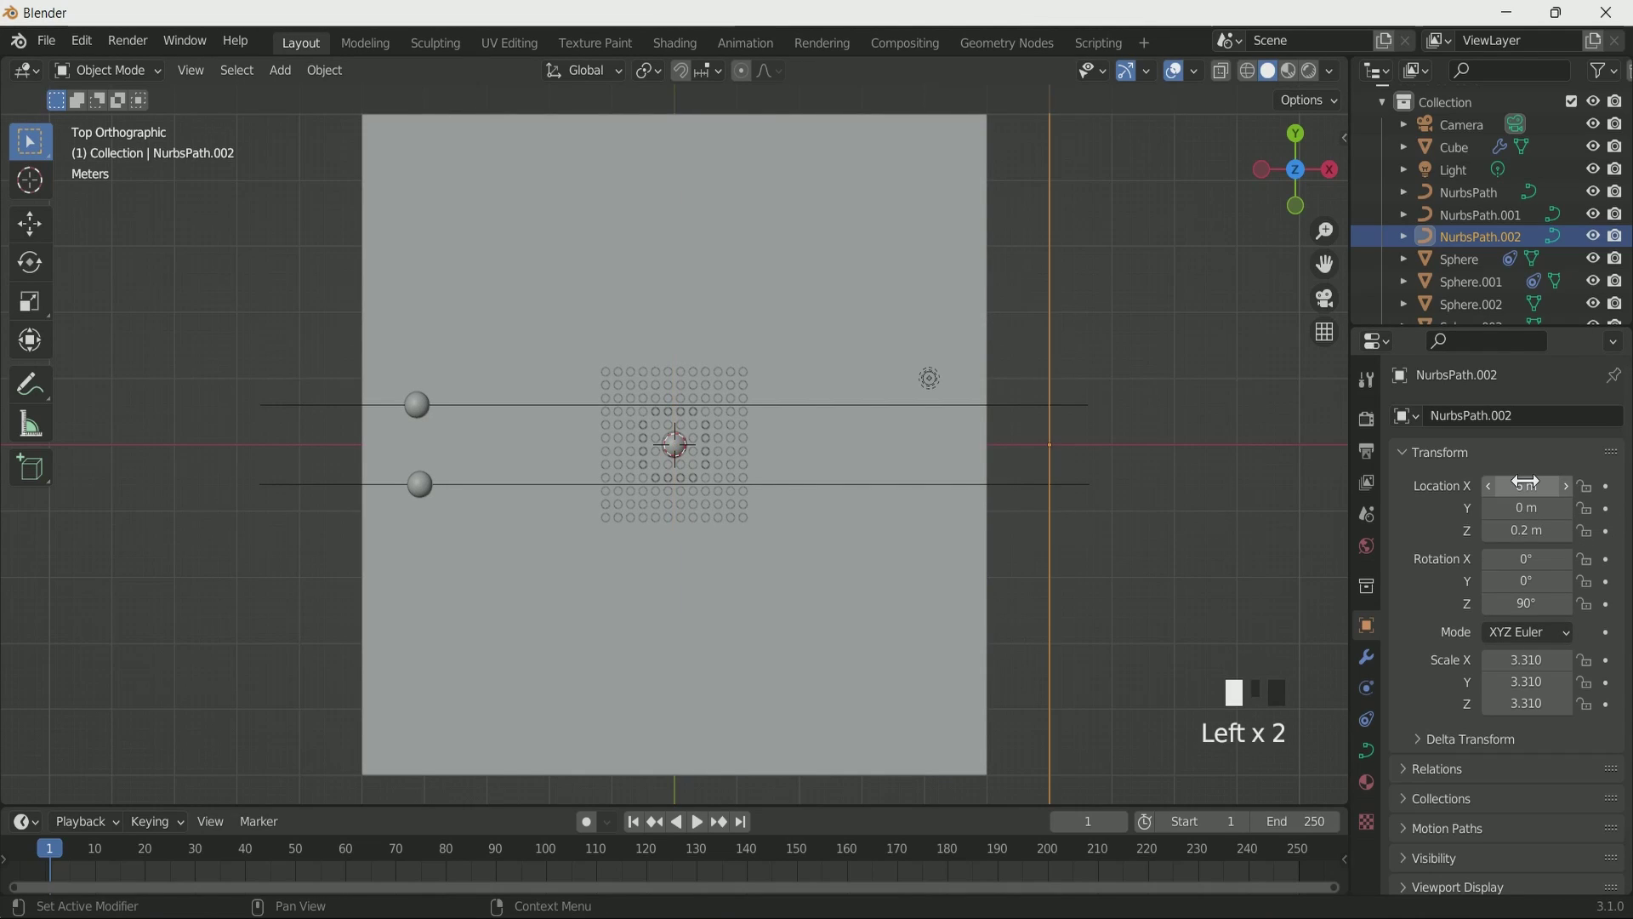
{"action": "left_click", "coordinate": [1119, 481]}
- Duplicate NurbsPath.002 in place and set the copy's X location to -0.6 m
{"action": "key", "text": "shift+d"}
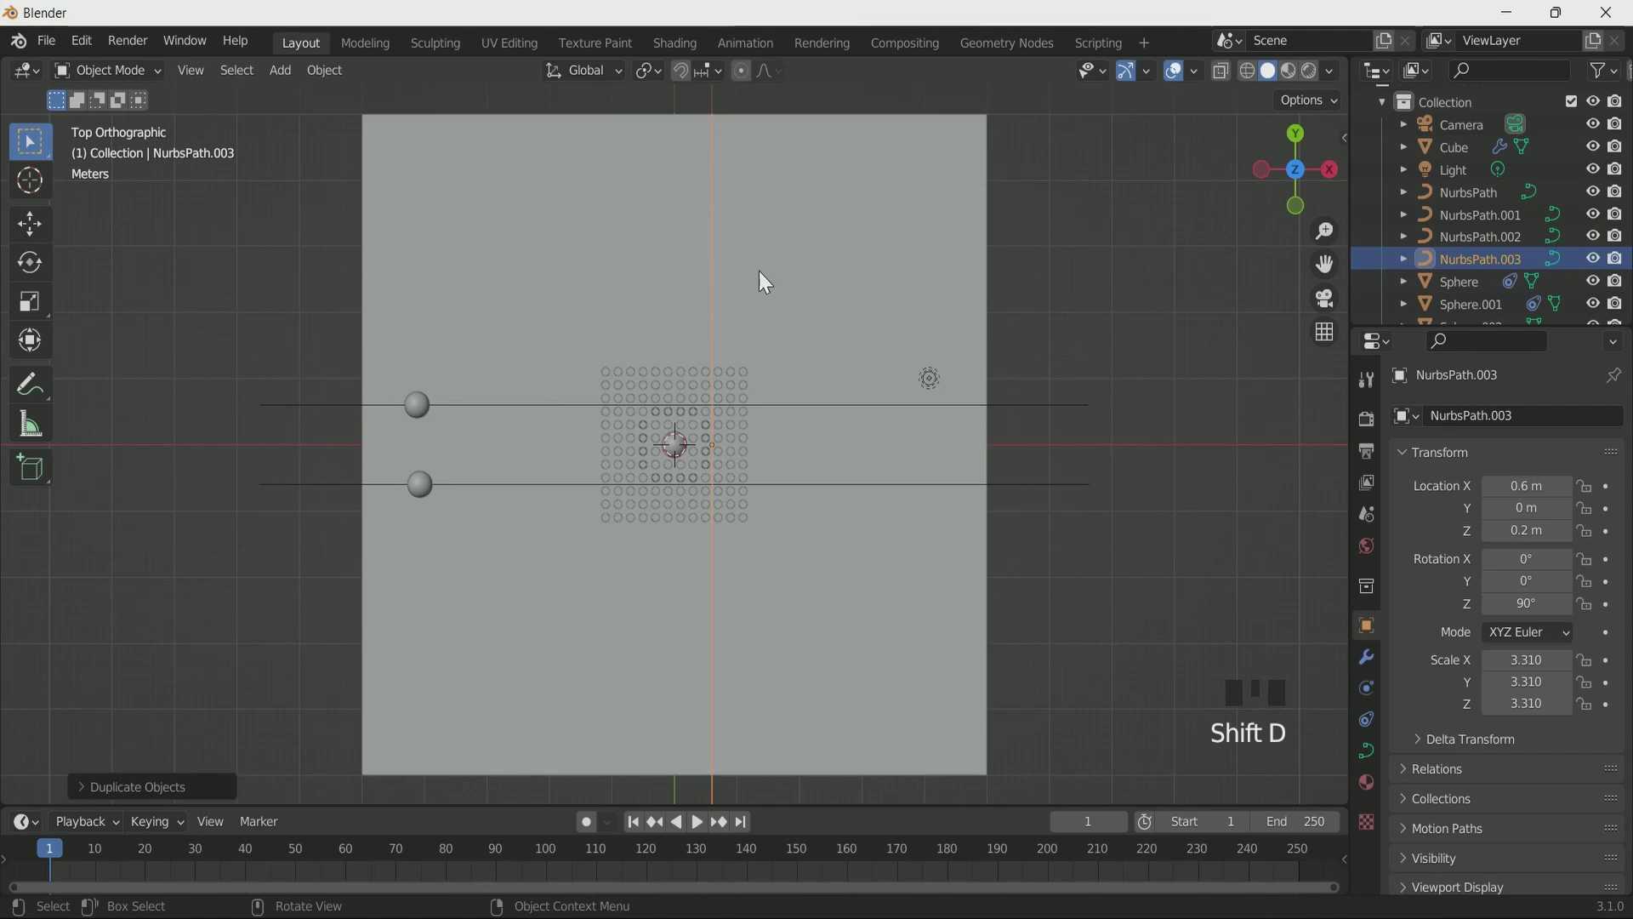
{"action": "left_click", "coordinate": [1539, 485]}
{"action": "type", "text": "-"}
{"action": "key", "text": "Return"}
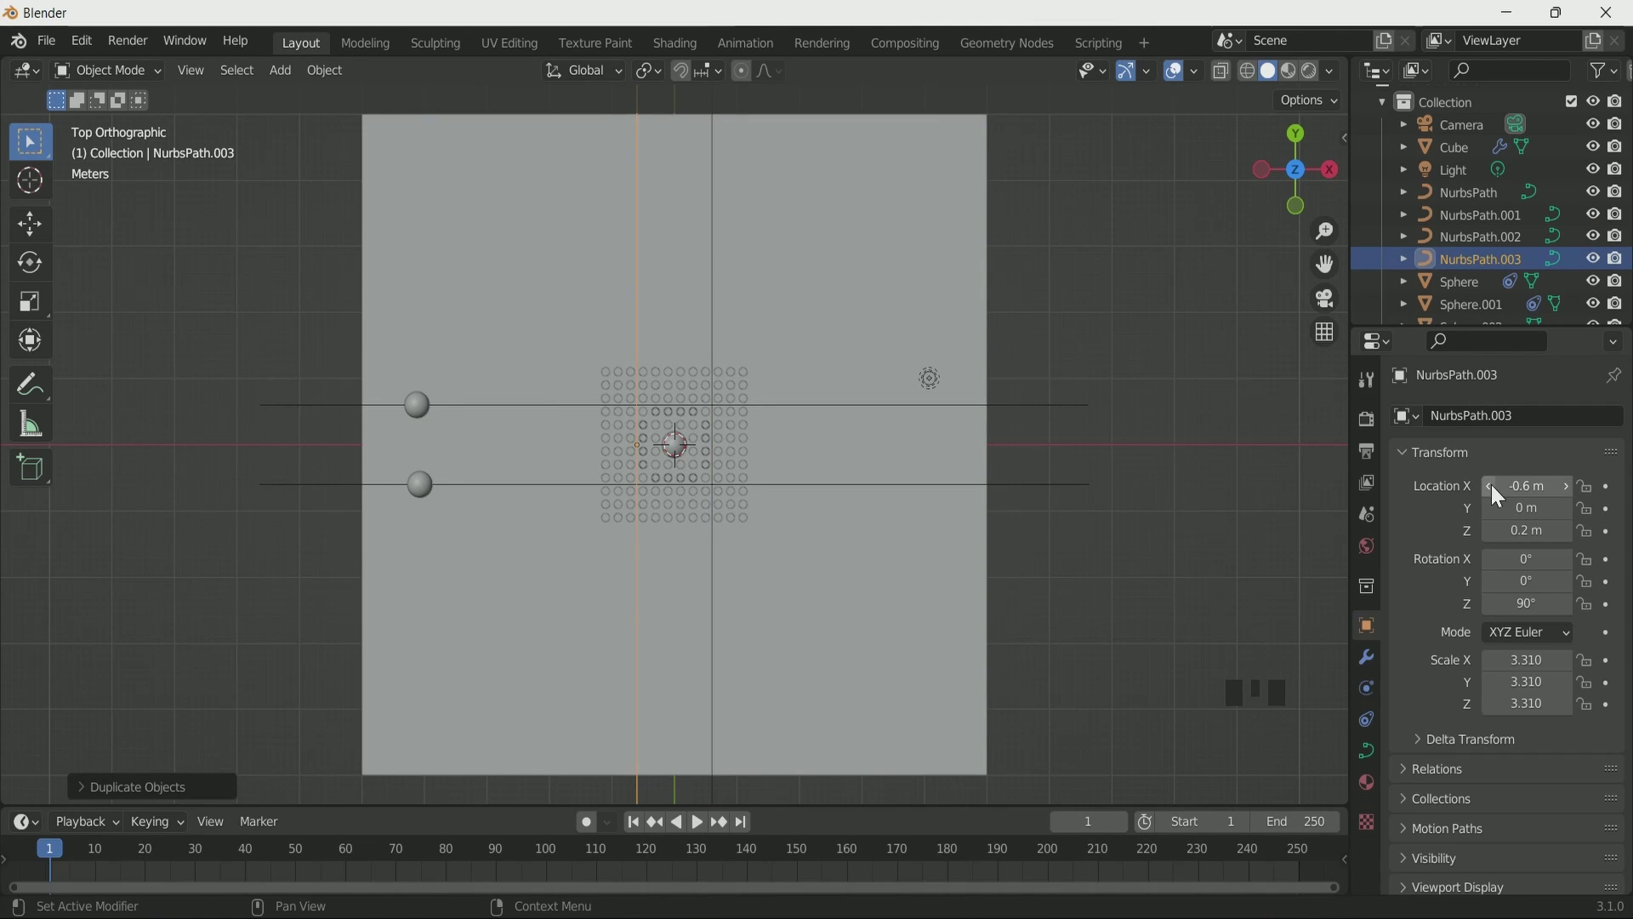
- Add a Follow Path constraint to Sphere.002 targeting NurbsPath.002, adjusting the offset to place it near the ground plane's far +Y edge
{"action": "scroll", "coordinate": [1454, 302], "scroll_direction": "down", "scroll_amount": 2}
{"action": "left_click", "coordinate": [1480, 289]}
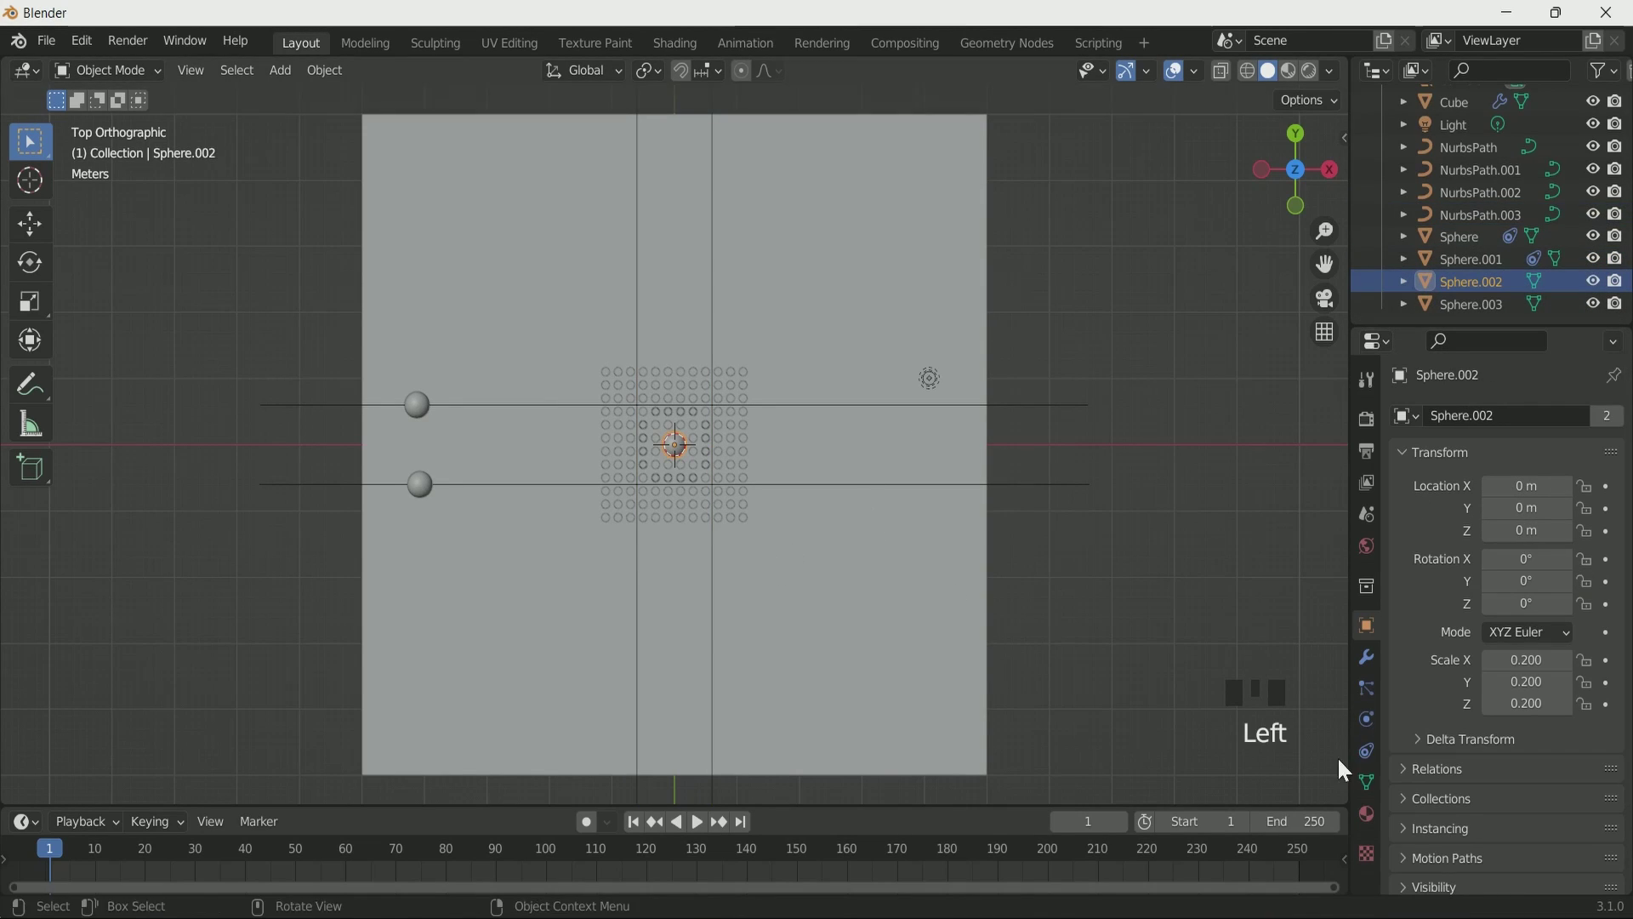
{"action": "left_click", "coordinate": [1367, 752]}
{"action": "left_click", "coordinate": [1589, 417]}
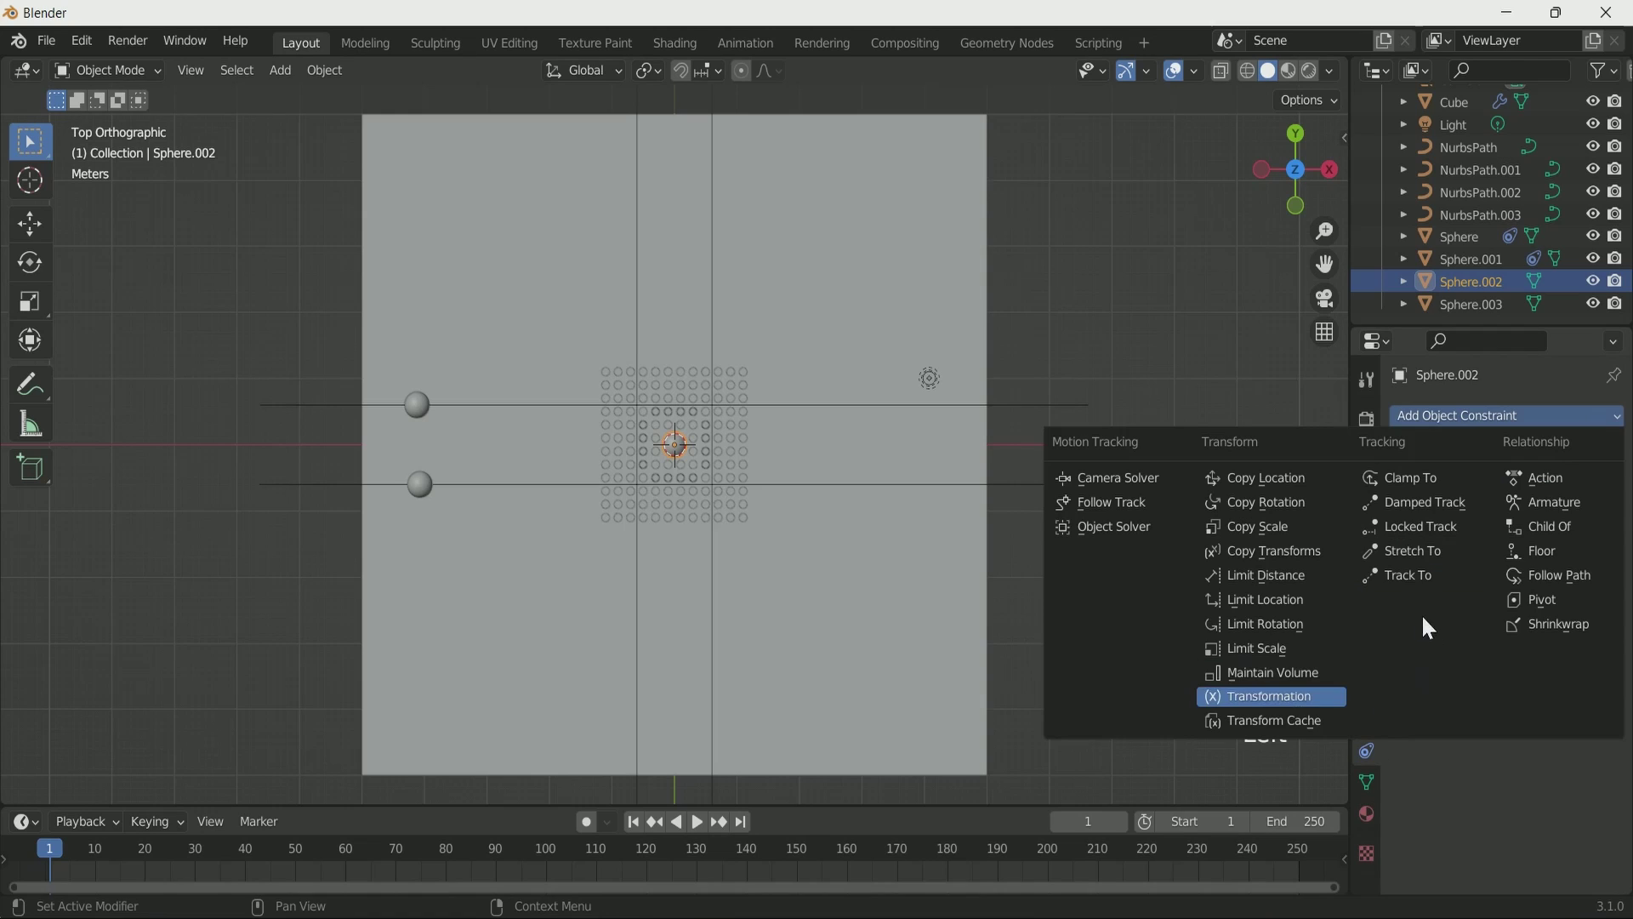
{"action": "left_click", "coordinate": [1566, 578]}
{"action": "left_click", "coordinate": [1535, 486]}
{"action": "left_click", "coordinate": [1484, 565]}
{"action": "scroll", "coordinate": [723, 531], "scroll_direction": "down", "scroll_amount": 3}
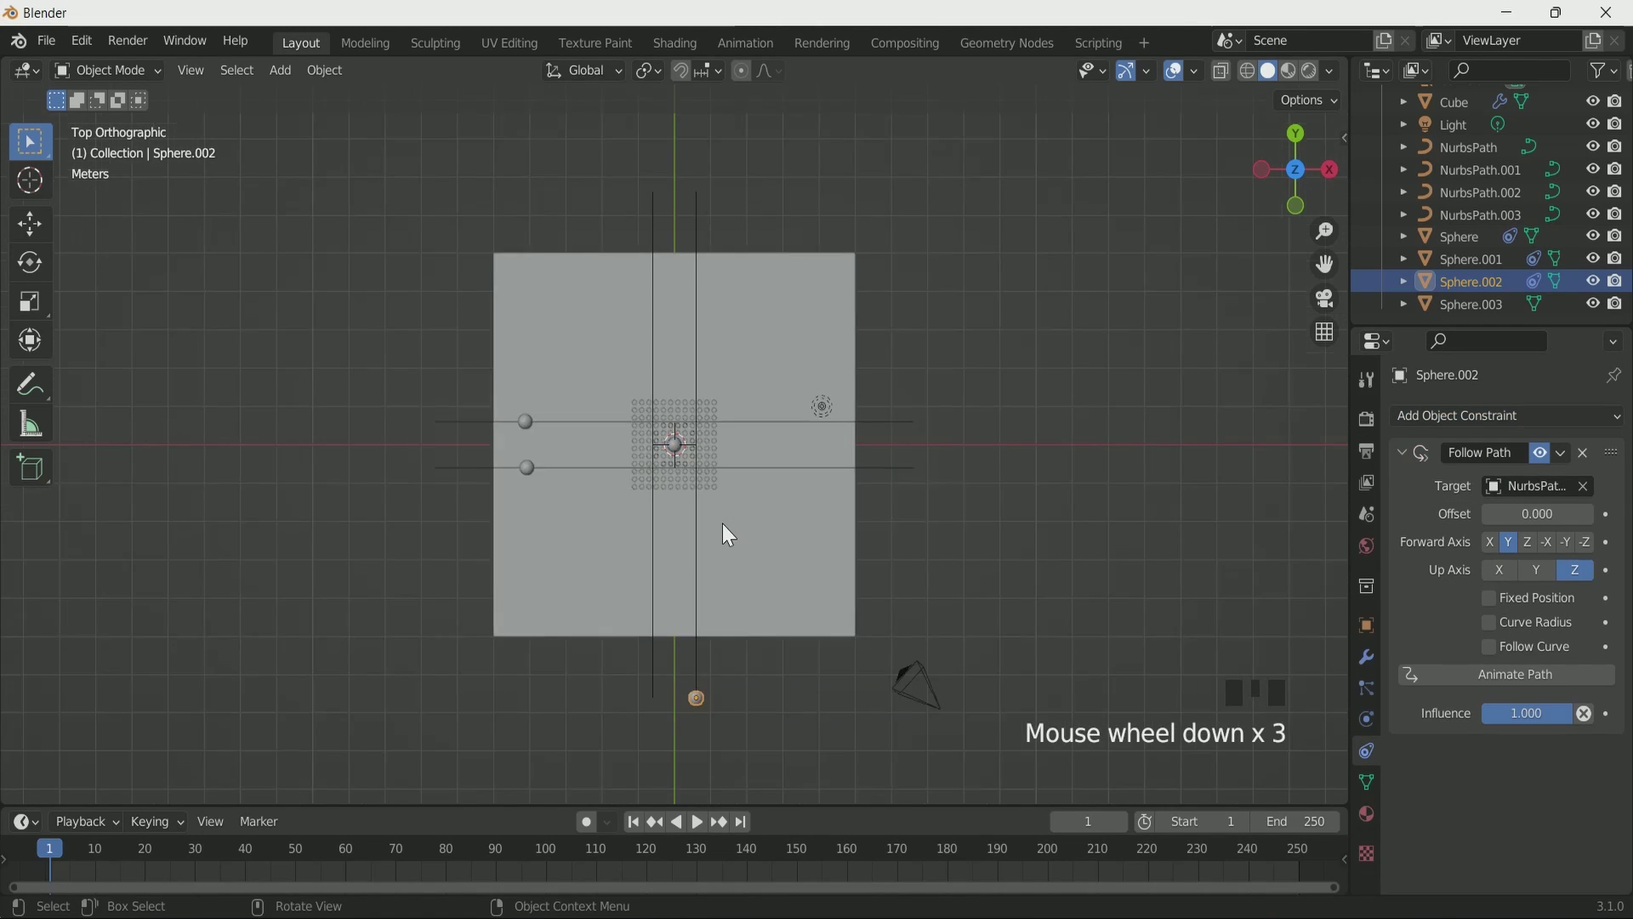
{"action": "scroll", "coordinate": [698, 696], "scroll_direction": "up", "scroll_amount": 2}
{"action": "left_click_drag", "start_coordinate": [1538, 514], "coordinate": [1566, 514]}
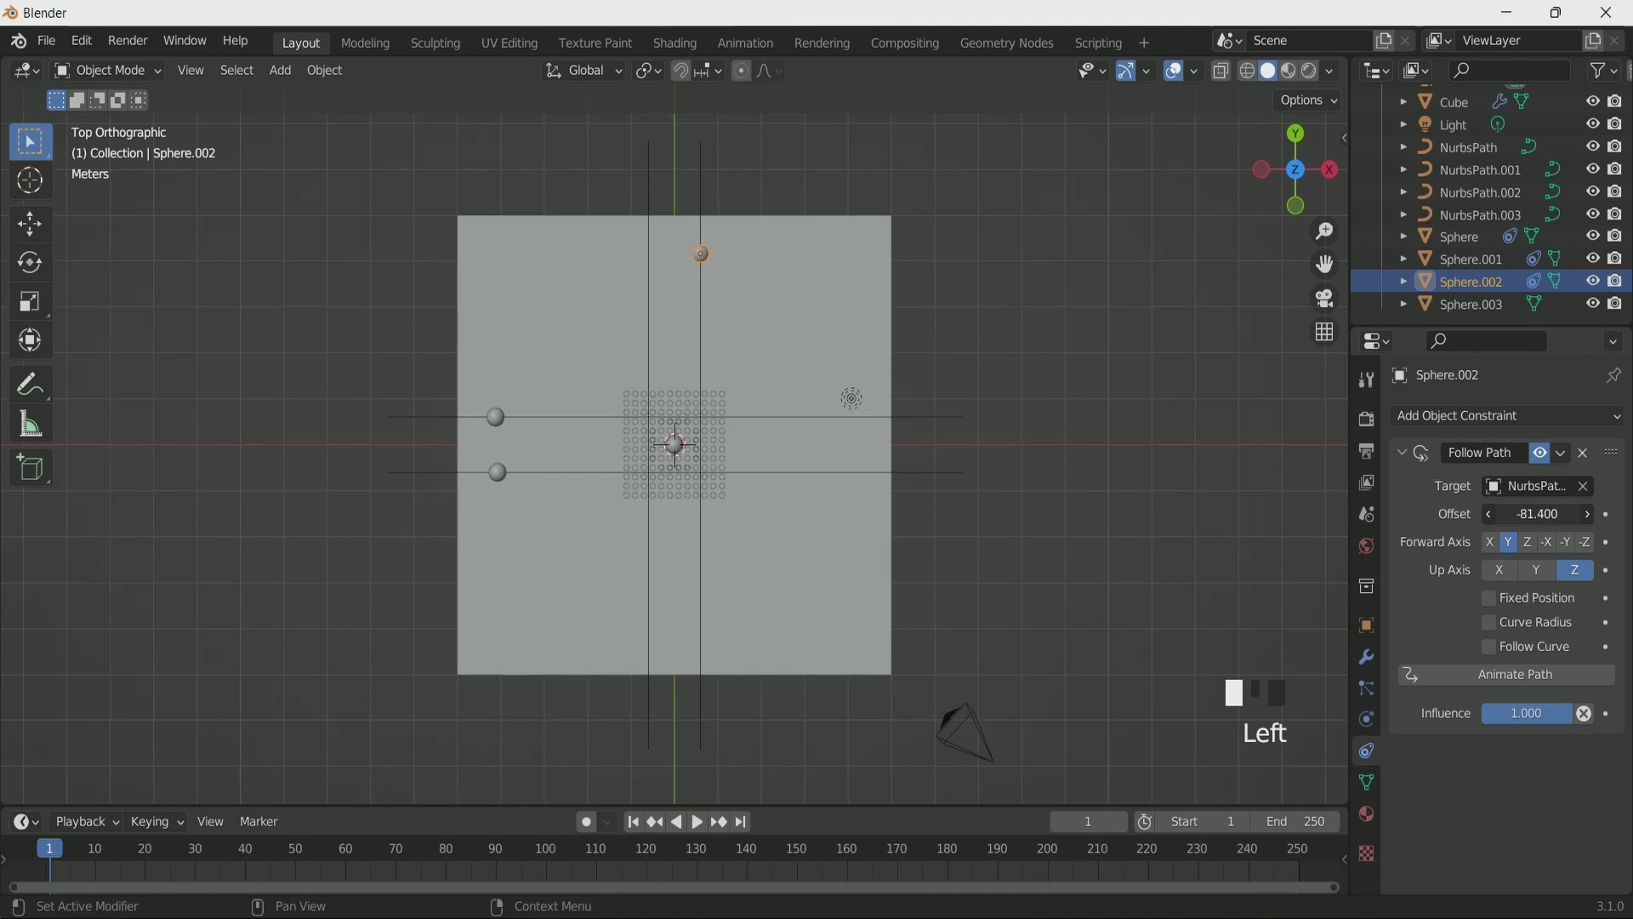
- Add a Follow Path constraint to Sphere.003 targeting NurbsPath.003, with an offset of about -81.1
{"action": "left_click", "coordinate": [646, 322]}
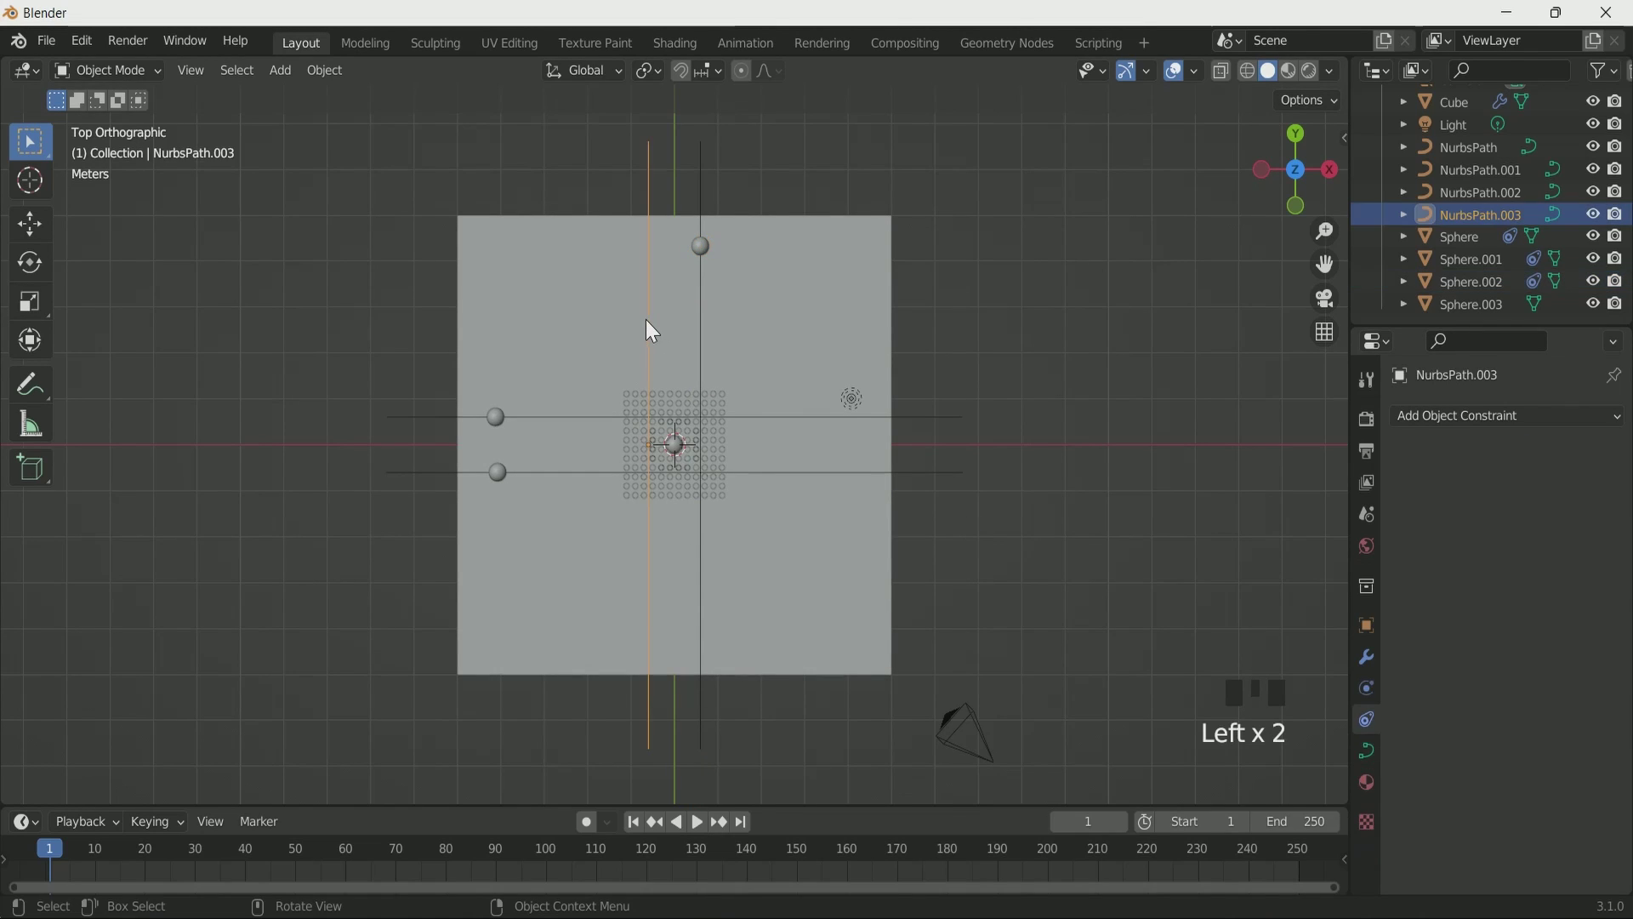
{"action": "left_click", "coordinate": [677, 444]}
{"action": "left_click", "coordinate": [1457, 415]}
{"action": "left_click", "coordinate": [1558, 576]}
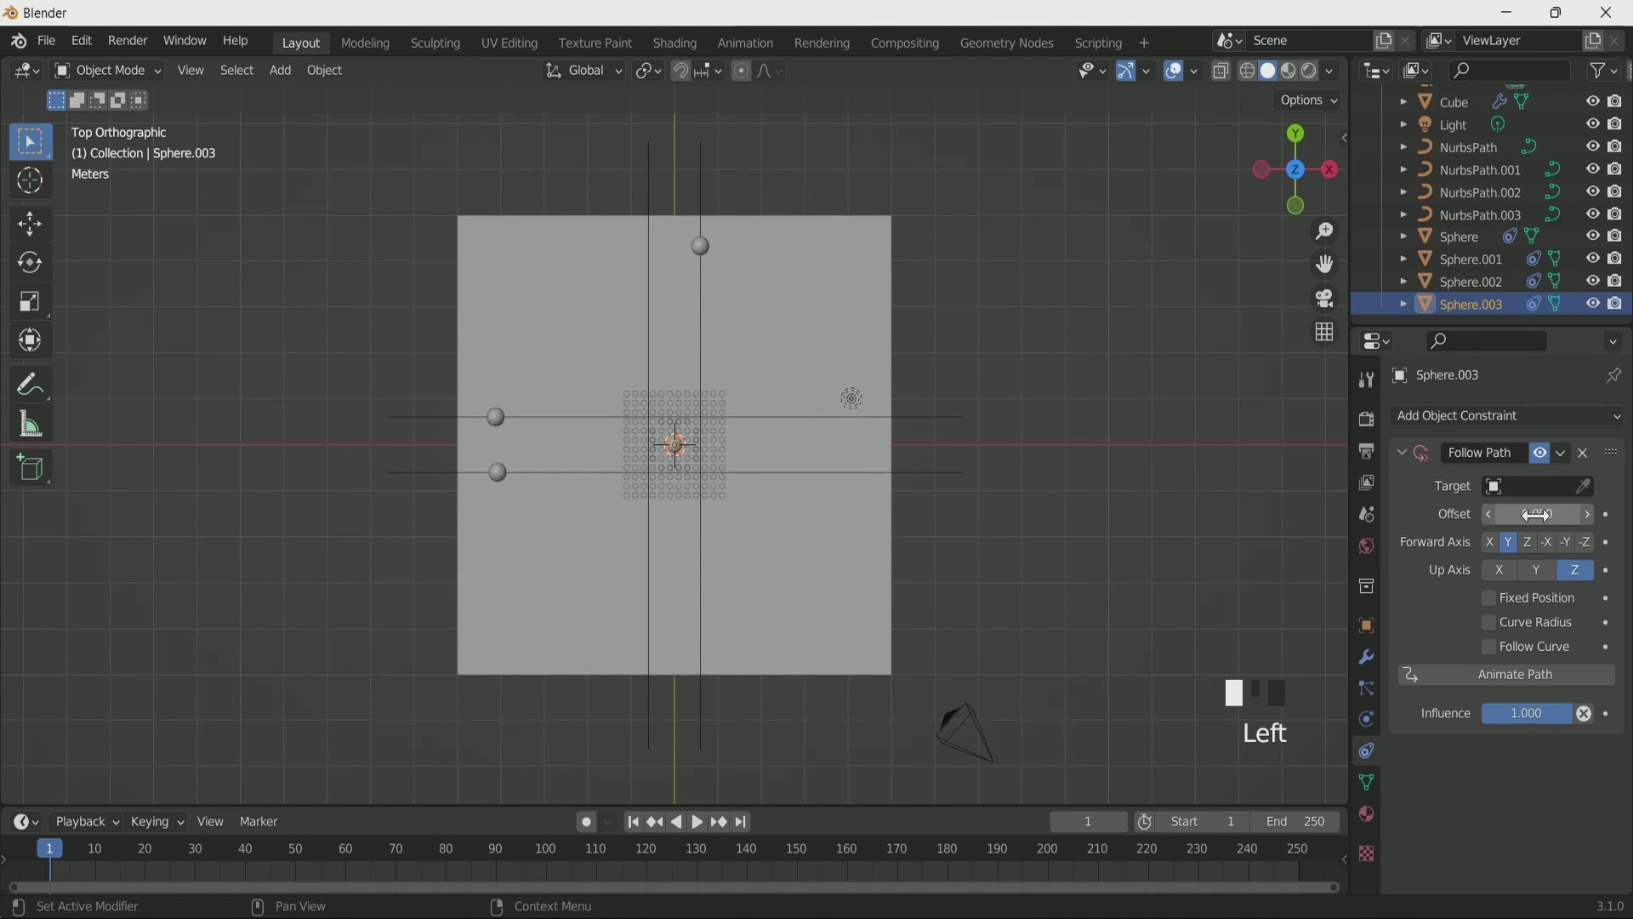
{"action": "left_click", "coordinate": [1532, 486]}
{"action": "left_click", "coordinate": [1466, 595]}
{"action": "left_click_drag", "start_coordinate": [1544, 514], "coordinate": [1476, 514]}
- Look through the scene camera and change its lens type to Orthographic
{"action": "key", "text": "KP_0"}
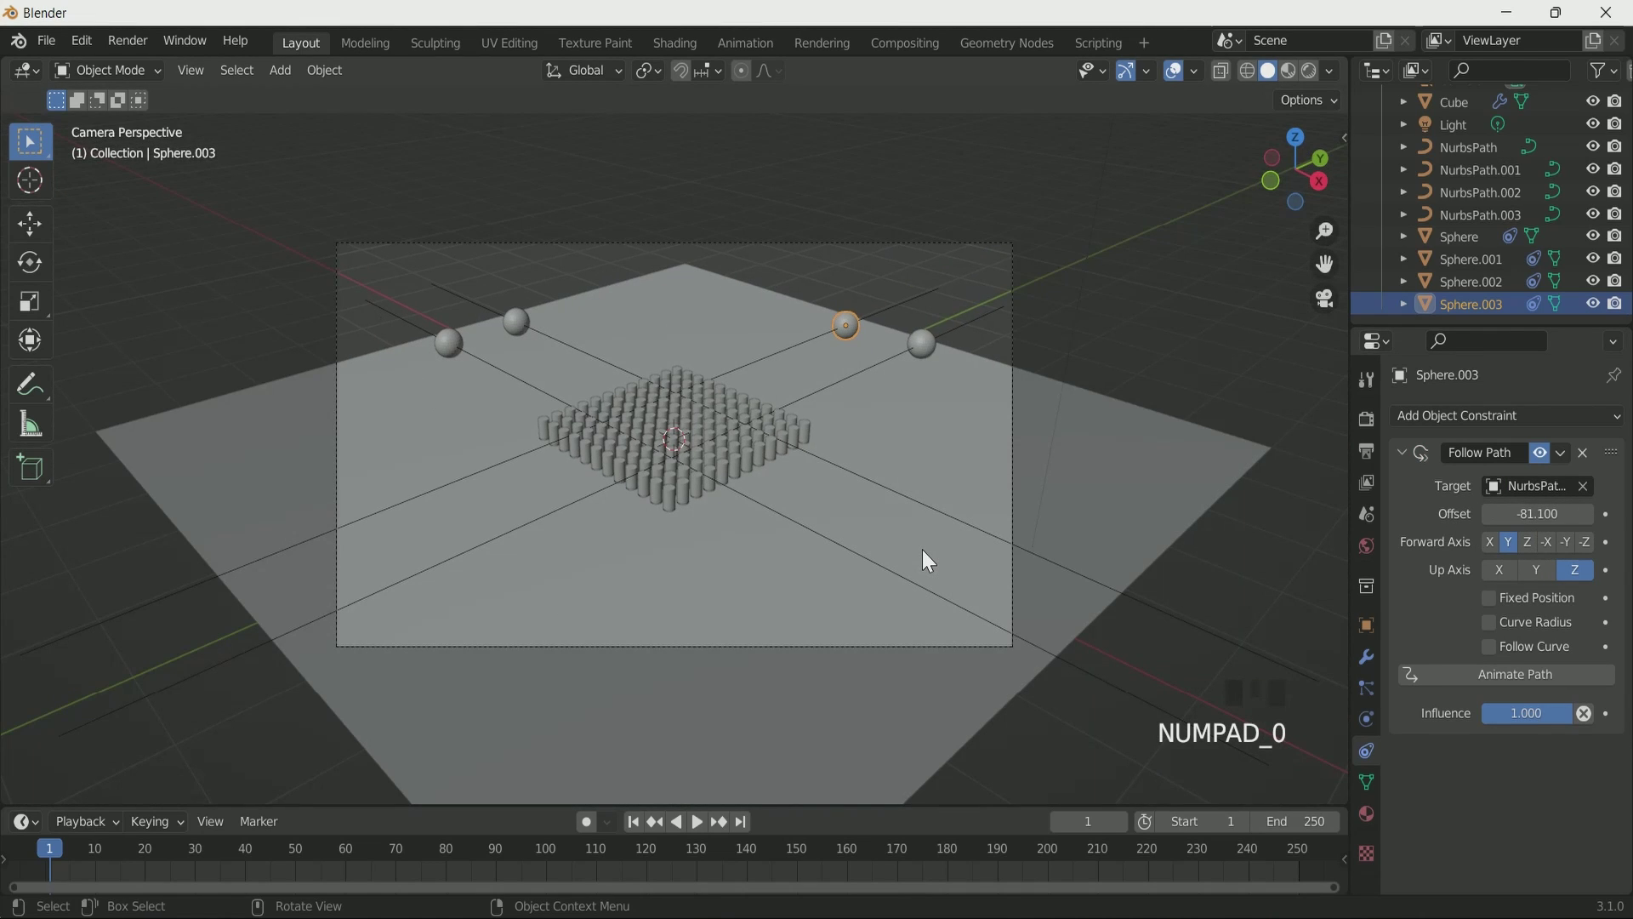
{"action": "scroll", "coordinate": [905, 553], "scroll_direction": "up", "scroll_amount": 1}
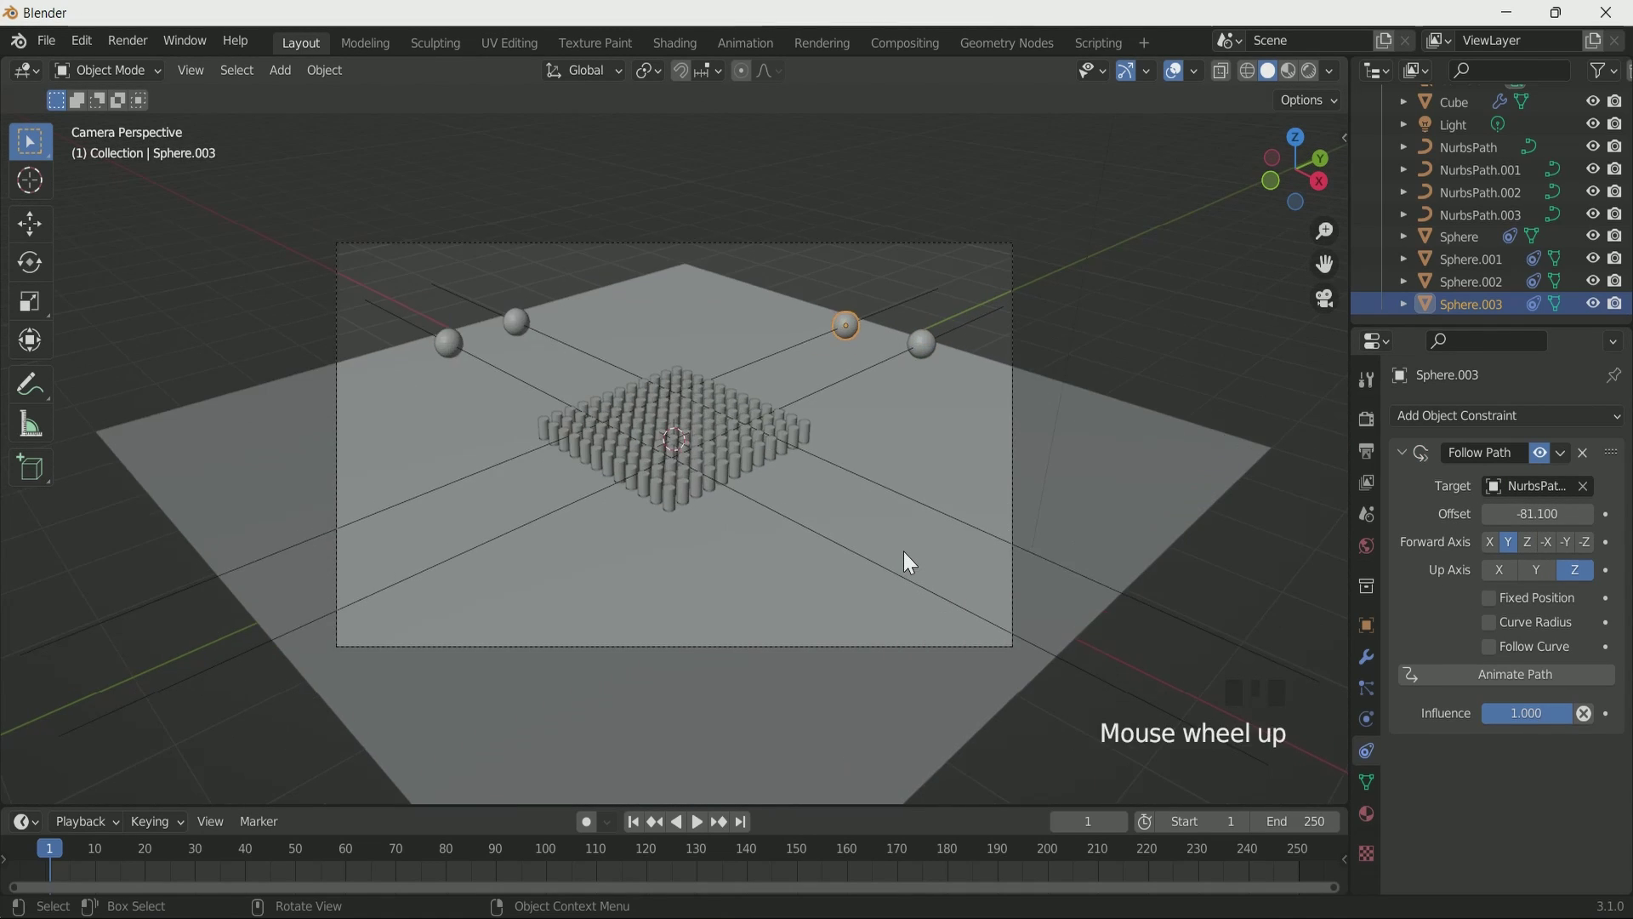
{"action": "left_click", "coordinate": [976, 248]}
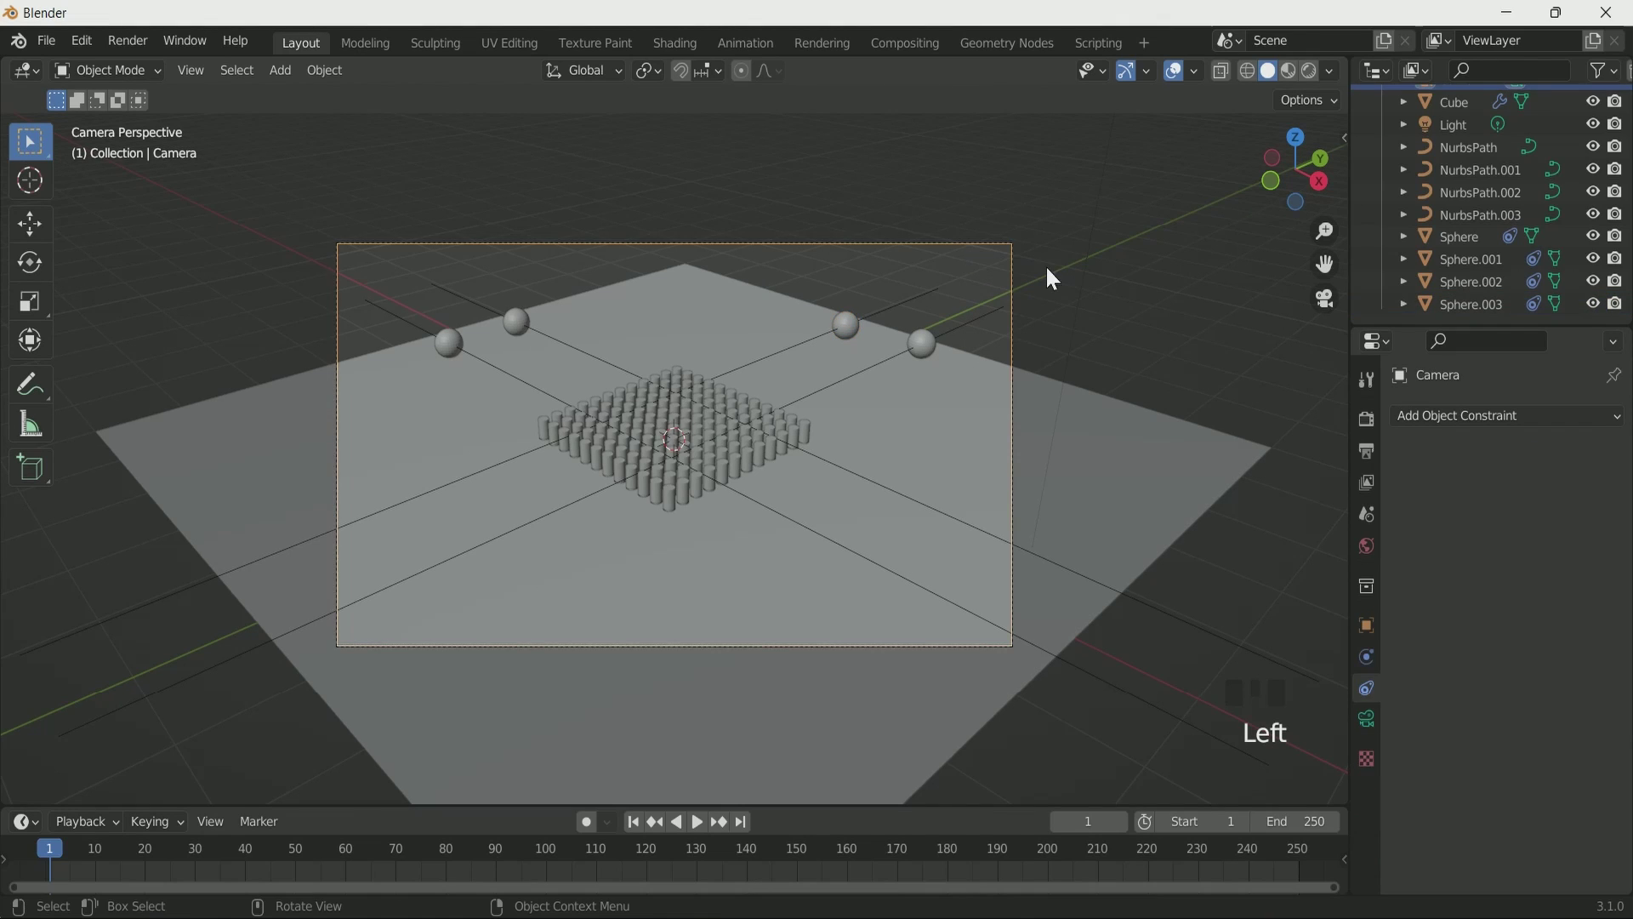
{"action": "scroll", "coordinate": [1550, 163], "scroll_direction": "up", "scroll_amount": 3}
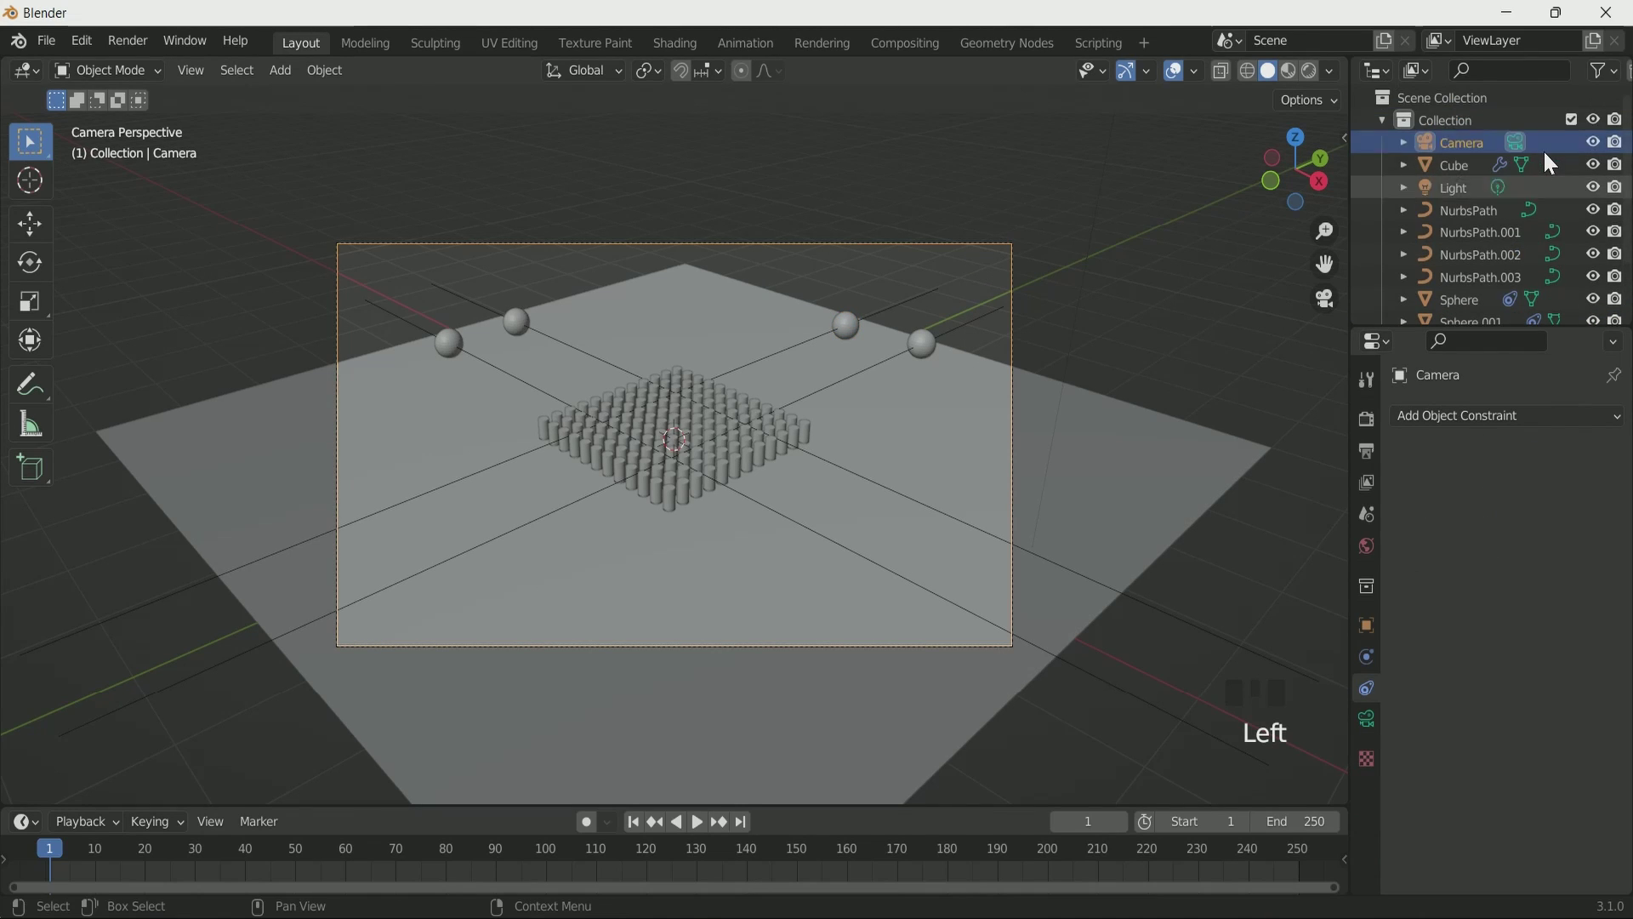
{"action": "left_click", "coordinate": [1367, 721]}
{"action": "left_click", "coordinate": [1537, 493]}
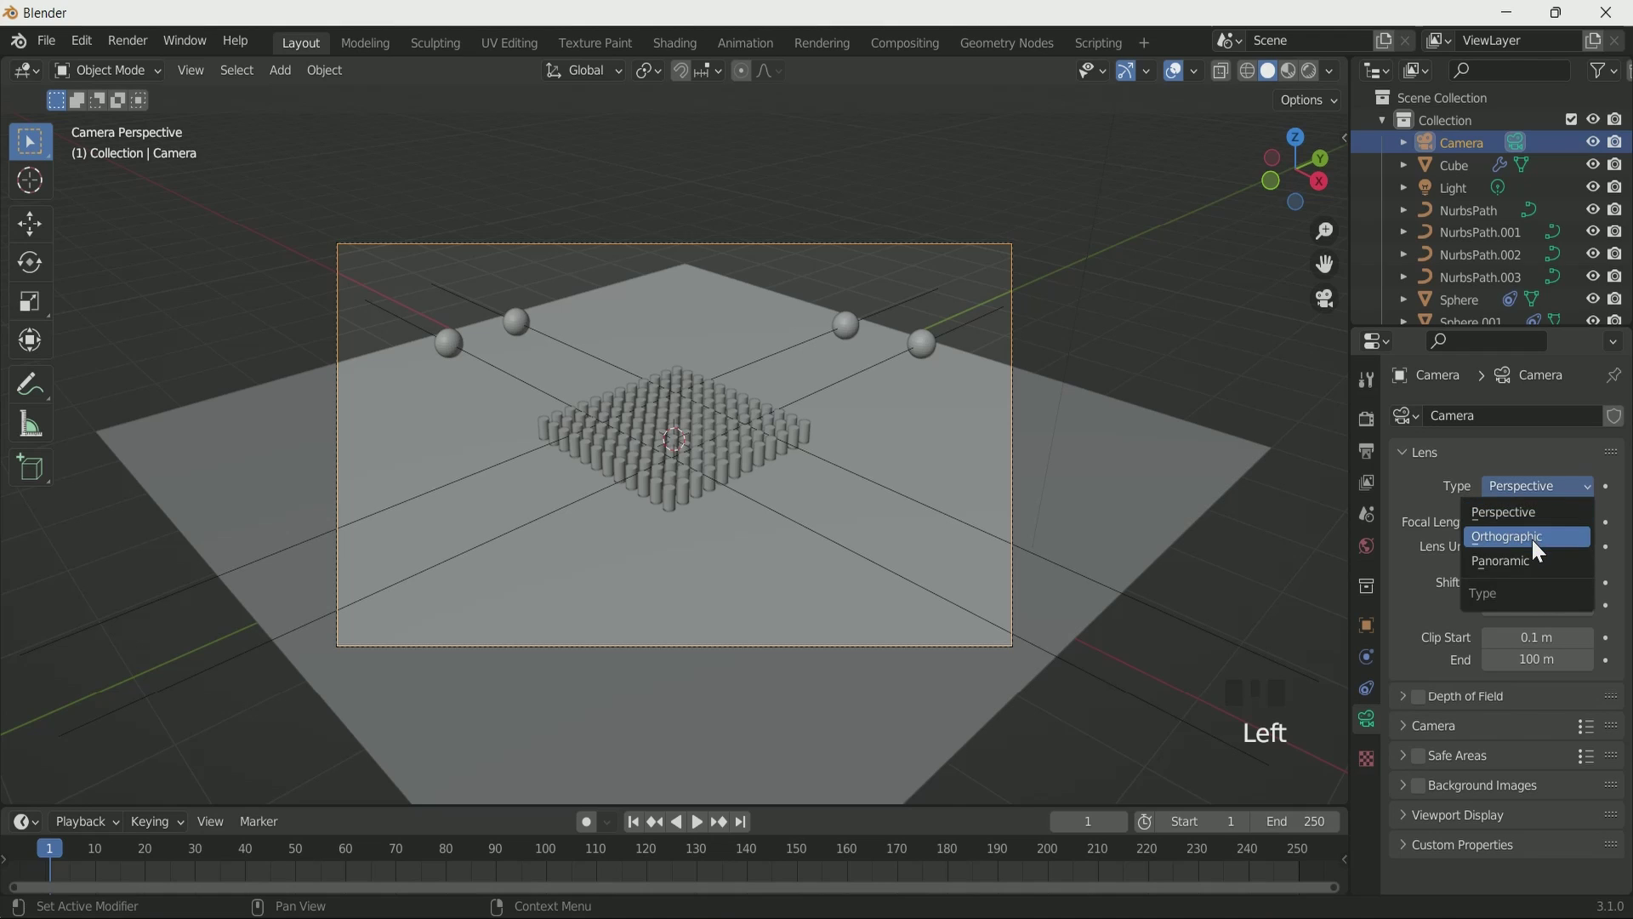
{"action": "left_click", "coordinate": [1531, 538]}
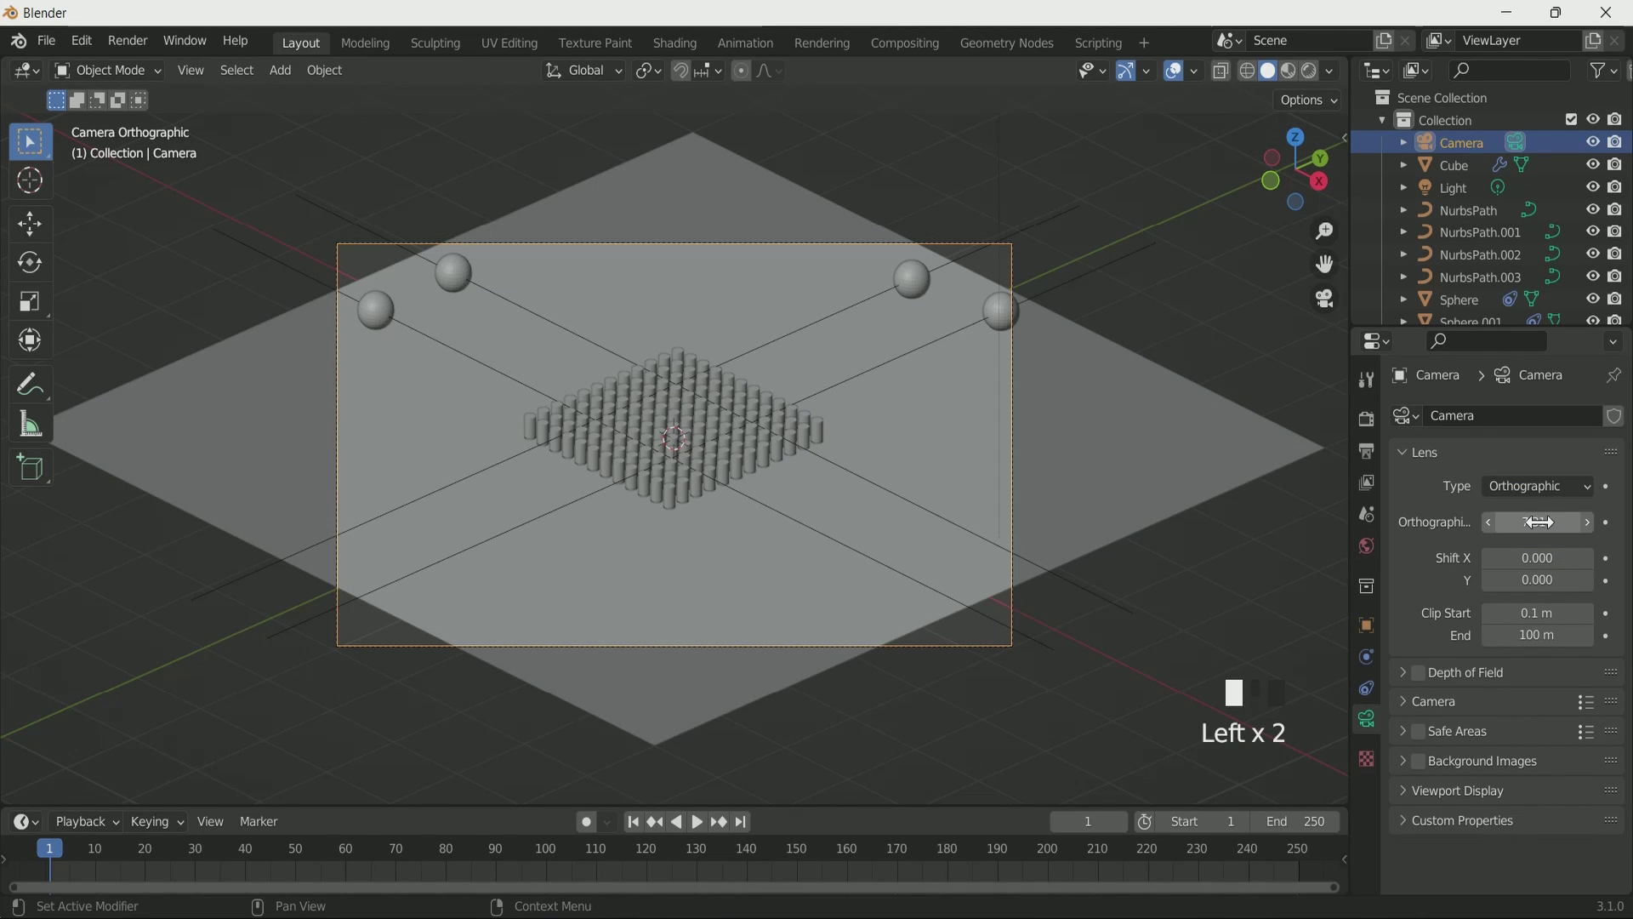
- Set the camera's orthographic scale to 4.5 so the cylinder grid fills more of the frame
{"action": "left_click_drag", "start_coordinate": [1538, 521], "coordinate": [1442, 521]}
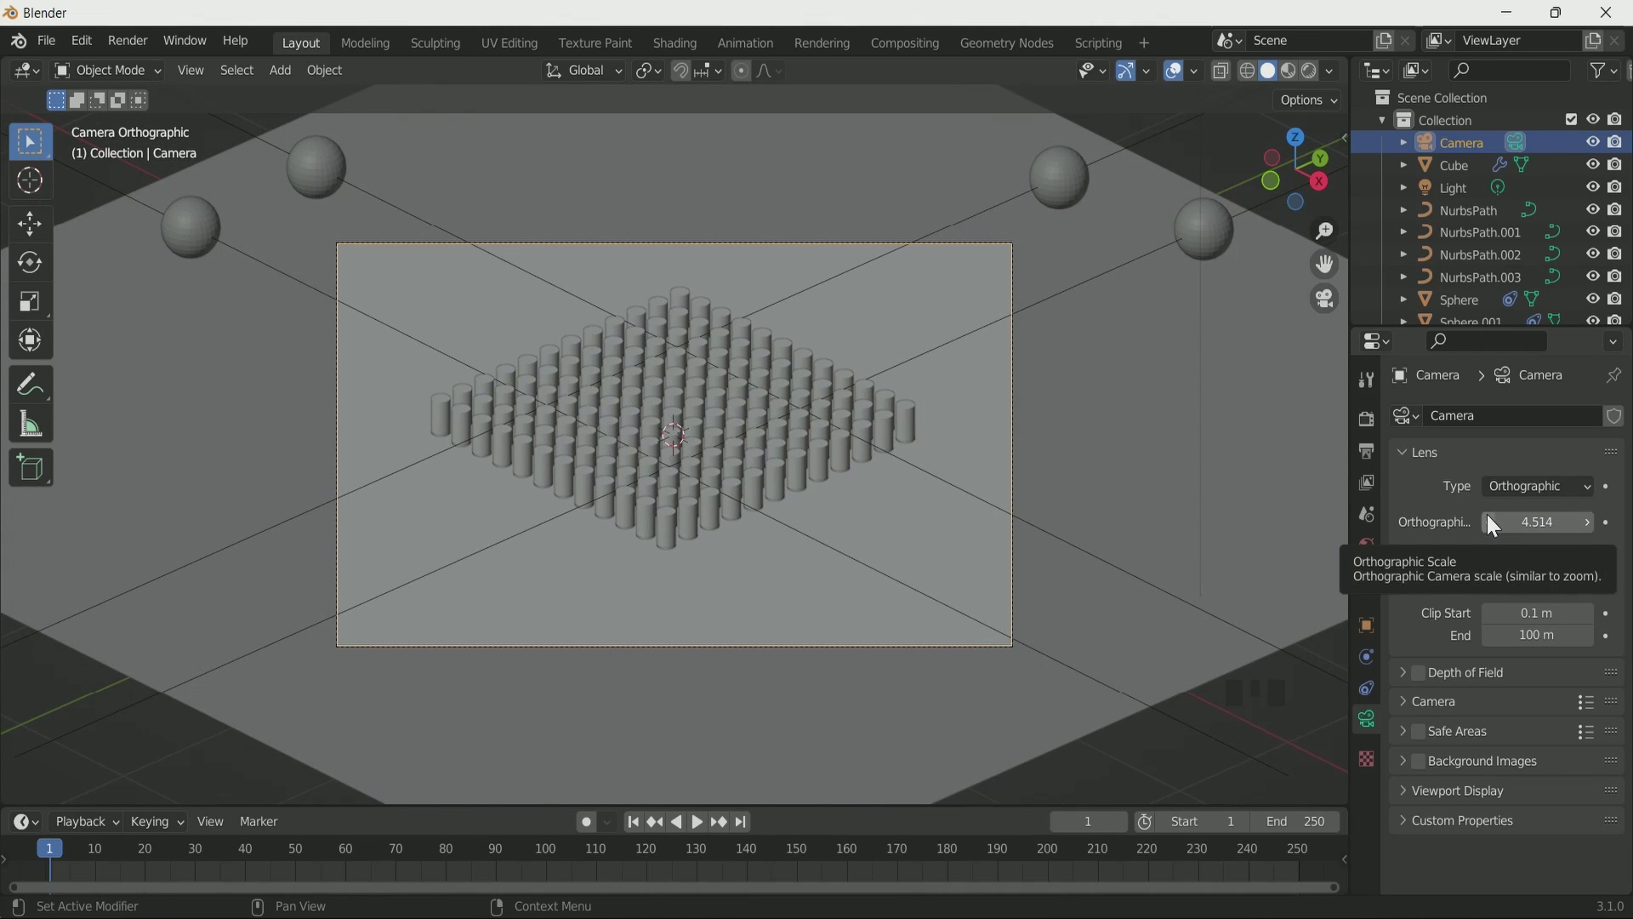
{"action": "left_click", "coordinate": [1490, 520]}
{"action": "left_click", "coordinate": [1546, 522]}
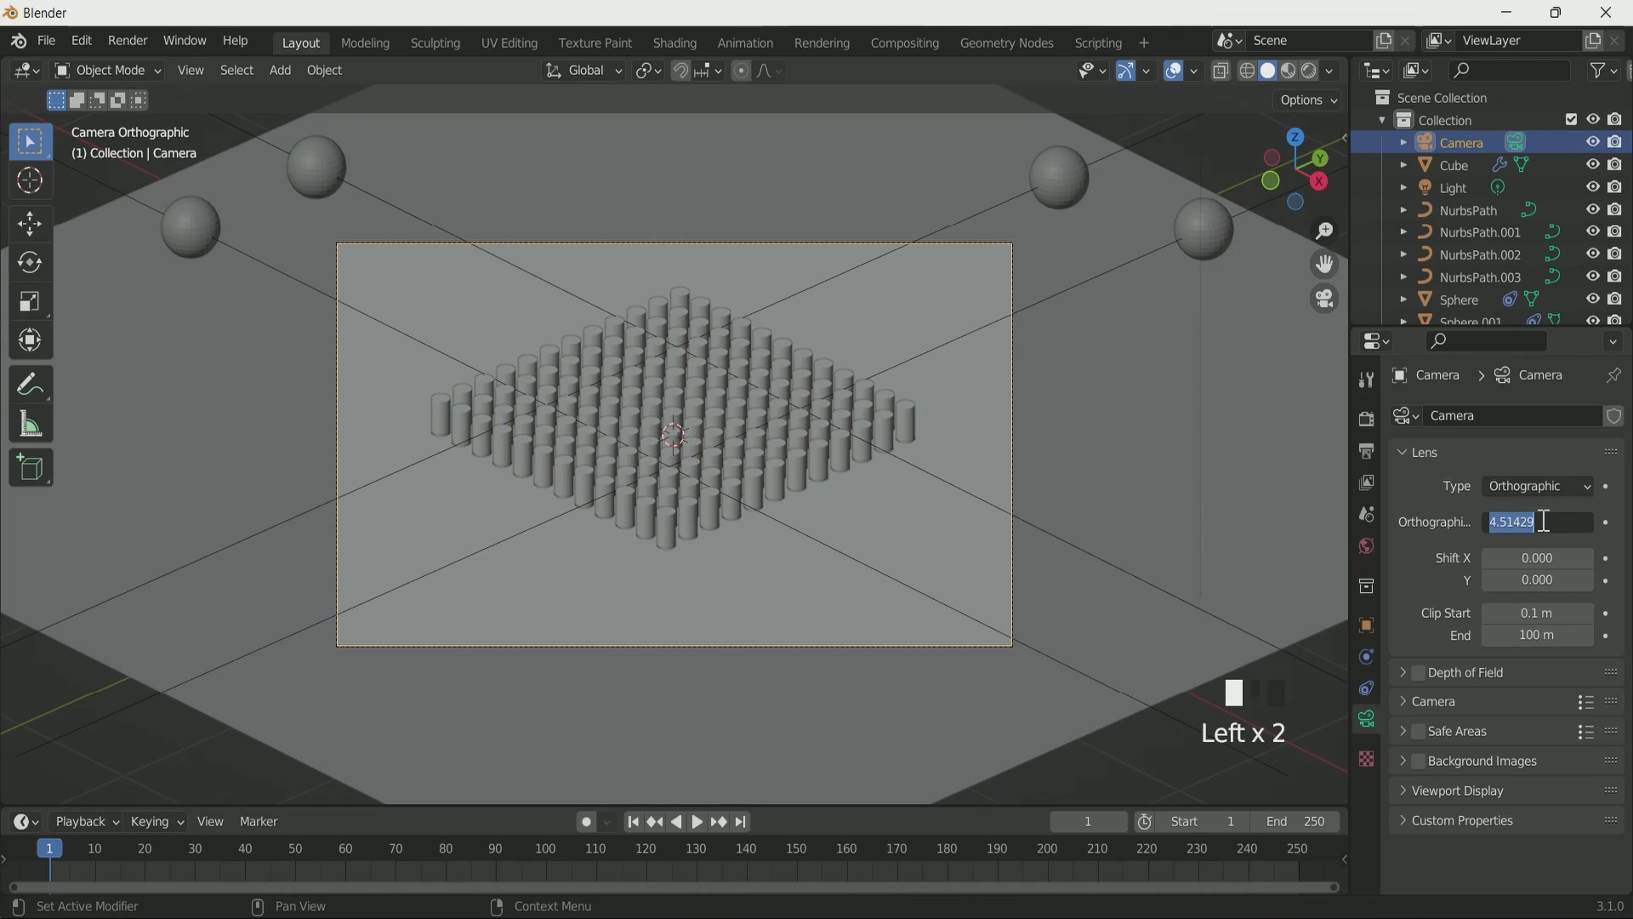
{"action": "type", "text": "4.5"}
{"action": "left_click", "coordinate": [1469, 733]}
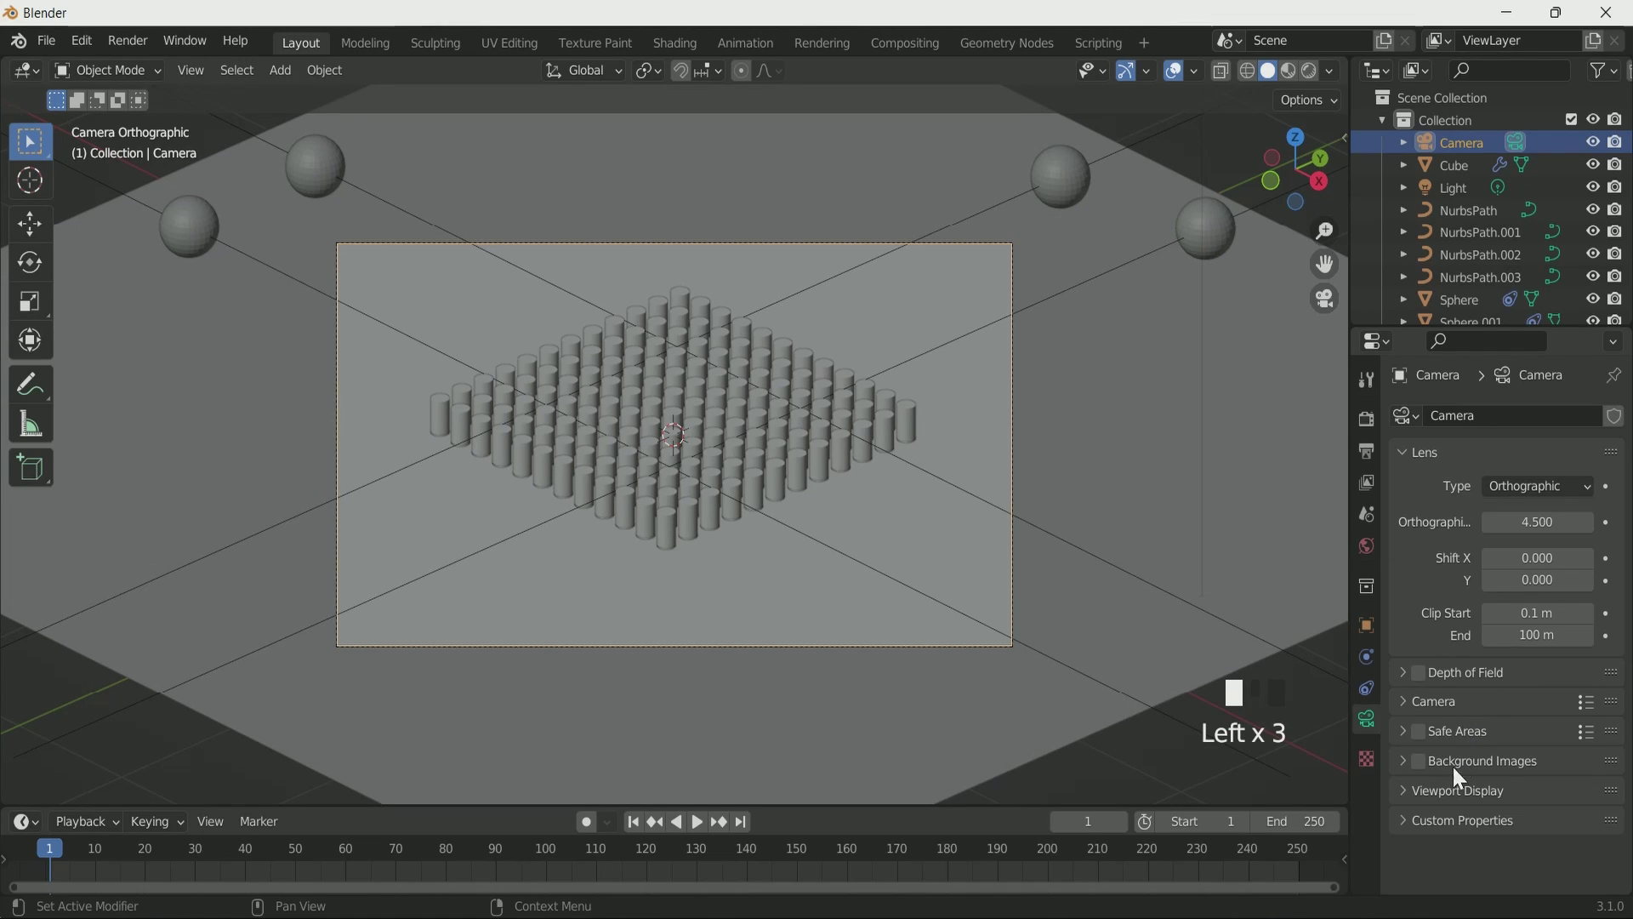
- Raise the camera's passepartout opacity to about 0.82 to darken the area outside the frame
{"action": "left_click", "coordinate": [1405, 789]}
{"action": "scroll", "coordinate": [1409, 787], "scroll_direction": "down", "scroll_amount": 4}
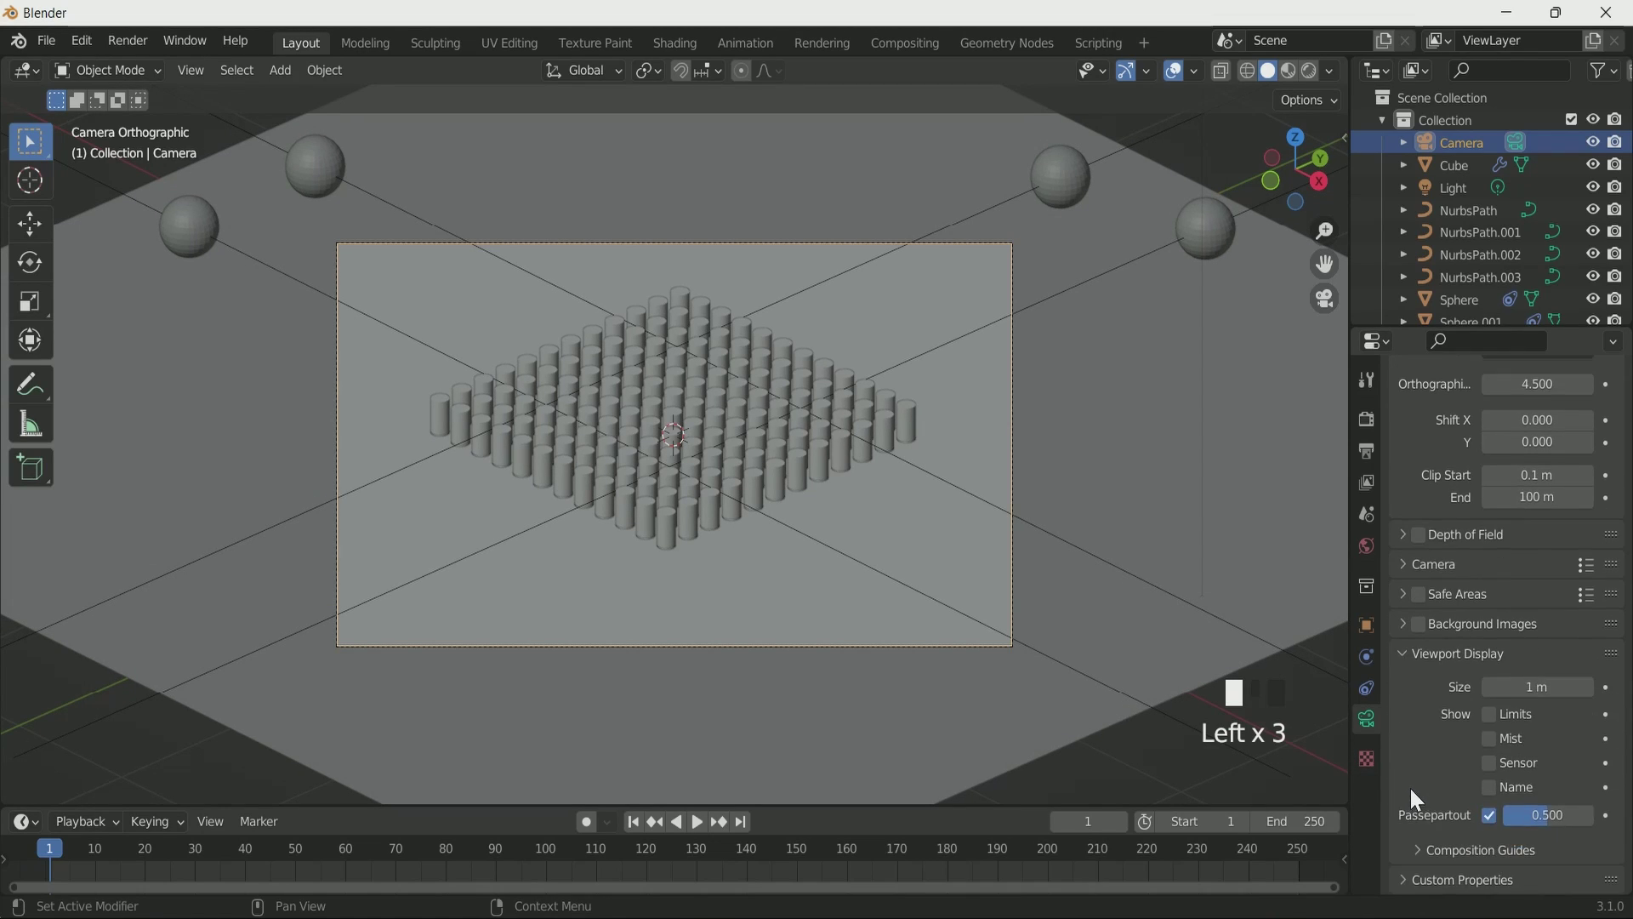
{"action": "left_click_drag", "start_coordinate": [1569, 828], "coordinate": [1598, 828]}
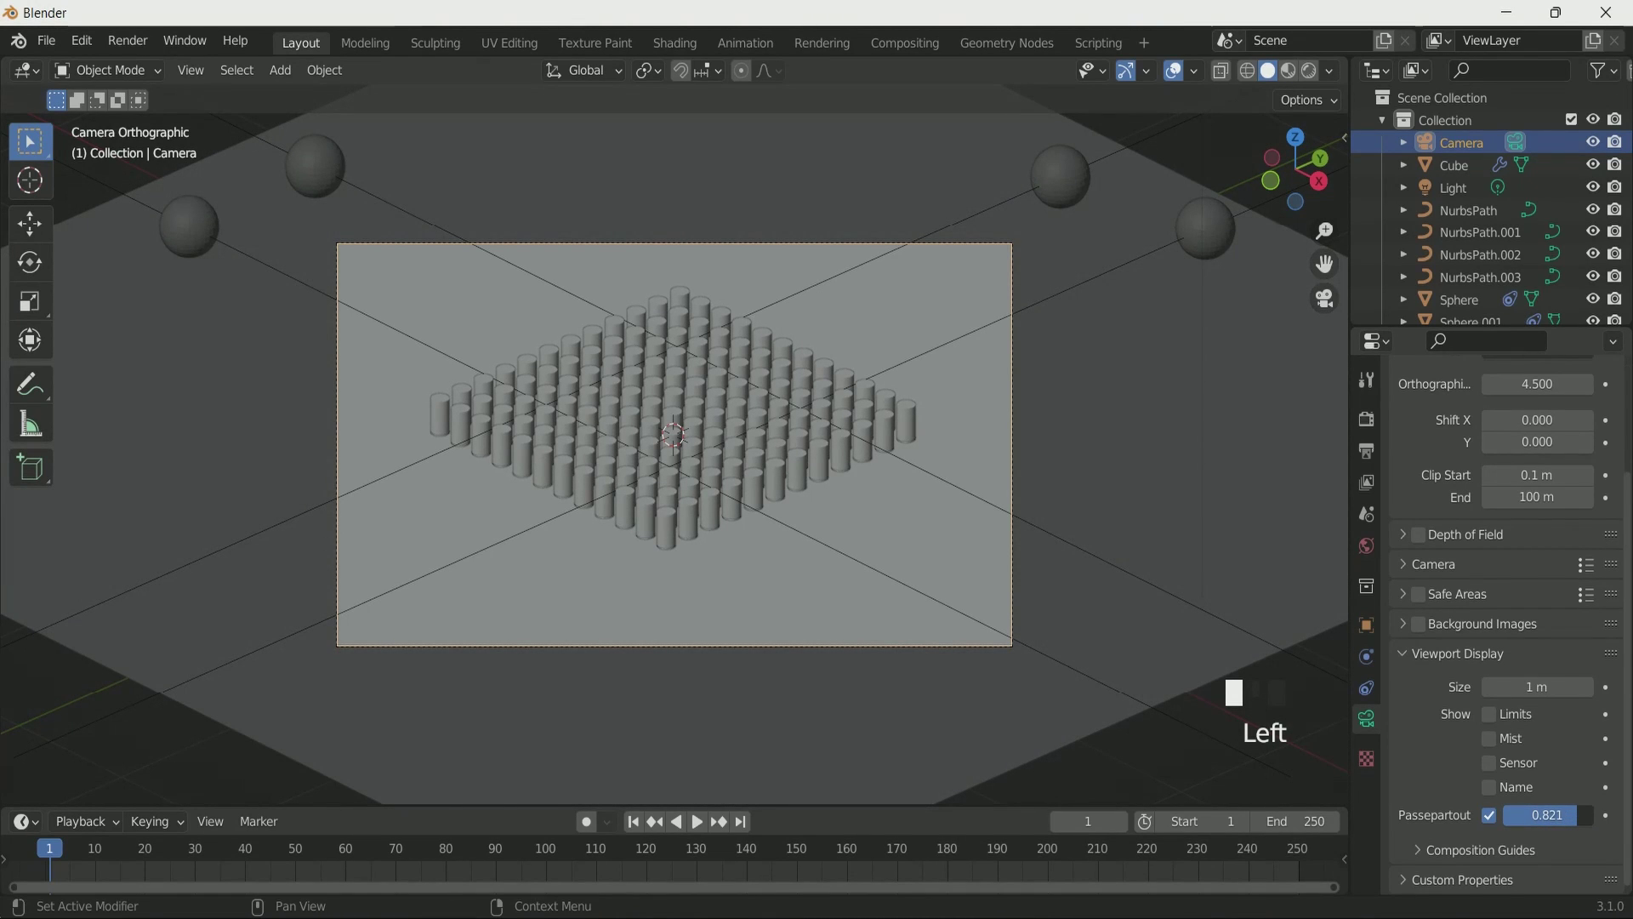